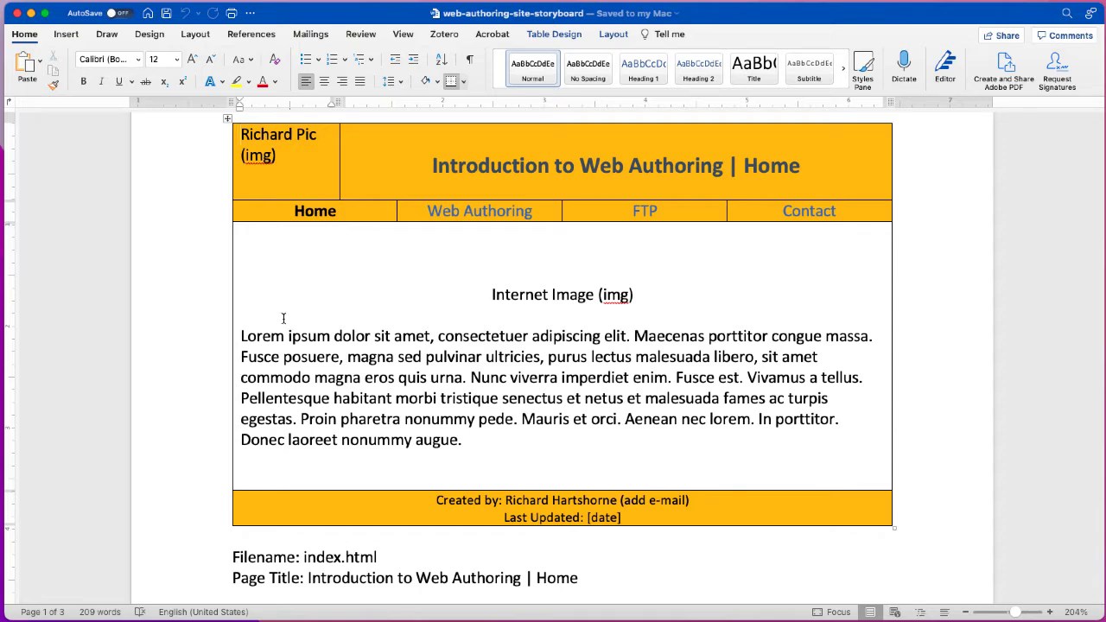
# - Review the reference page's header placeholder, navigation row, image placeholder, lorem paragraph and footer credit
pyautogui.scroll(-1, 198, 287)
pyautogui.scroll(2, 198, 288)
pyautogui.scroll(1, 198, 287)
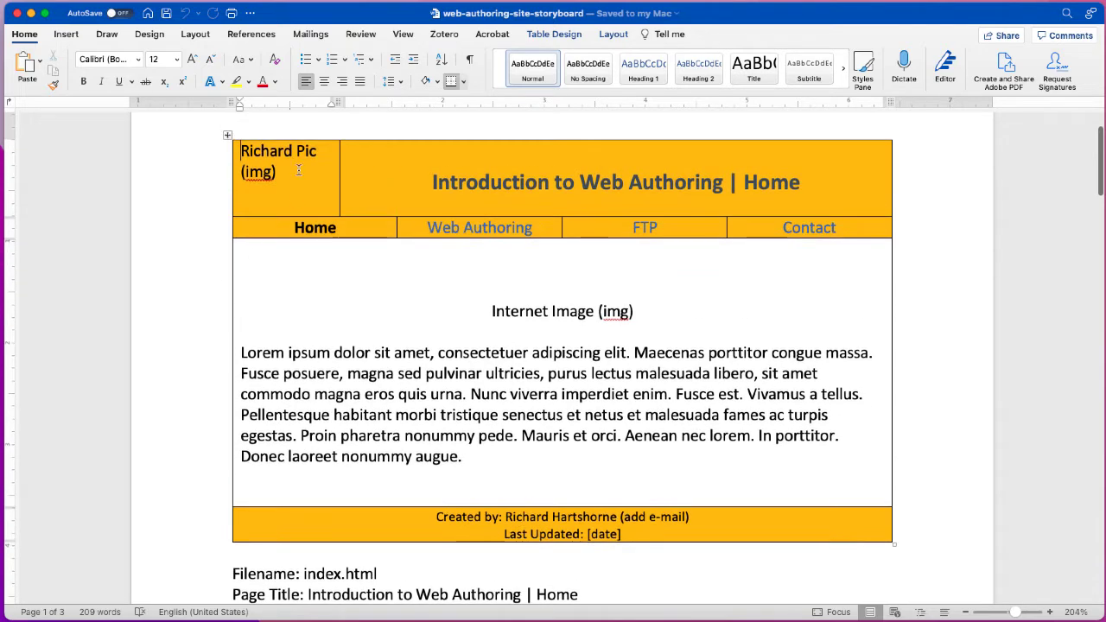
pyautogui.moveTo(294, 171); pyautogui.dragTo(241, 151)
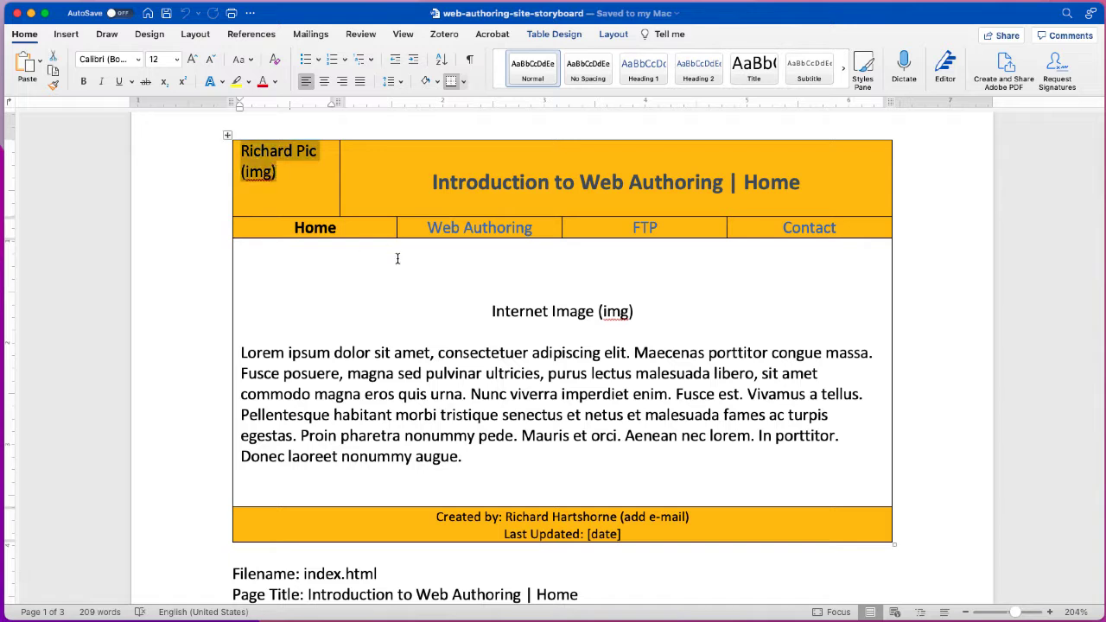
pyautogui.moveTo(383, 230); pyautogui.dragTo(799, 232)
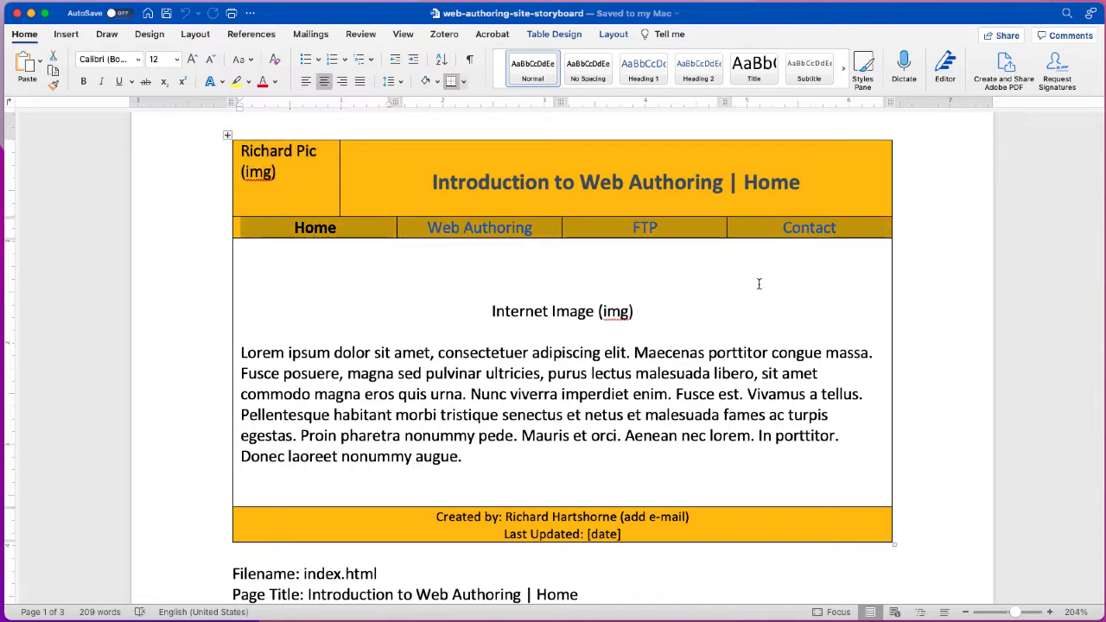
pyautogui.moveTo(494, 311); pyautogui.dragTo(654, 314)
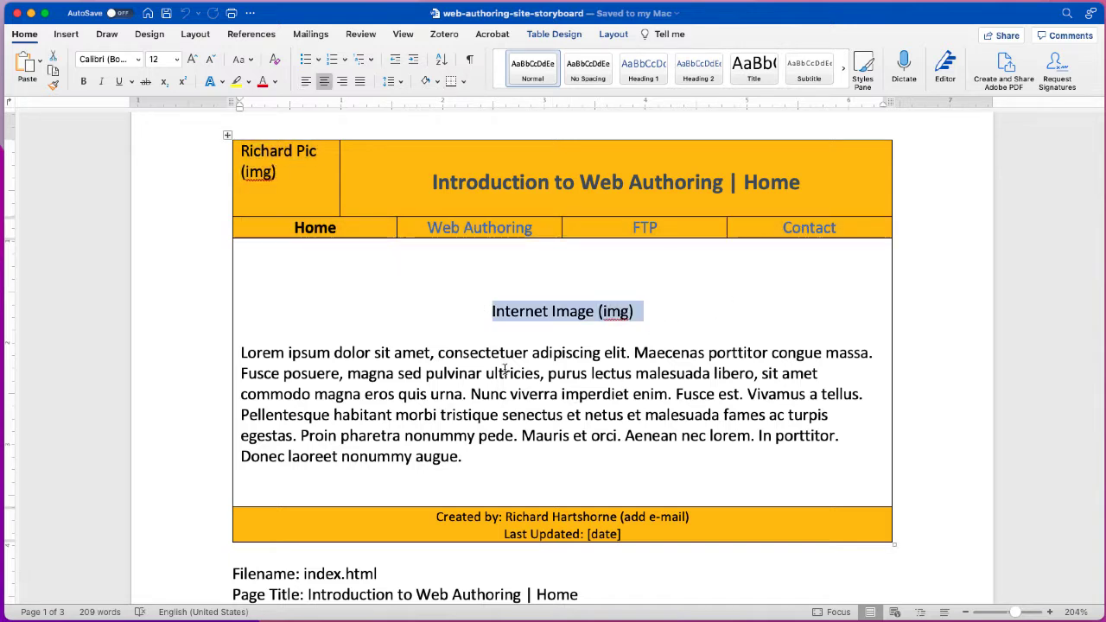
pyautogui.moveTo(438, 352); pyautogui.dragTo(472, 458)
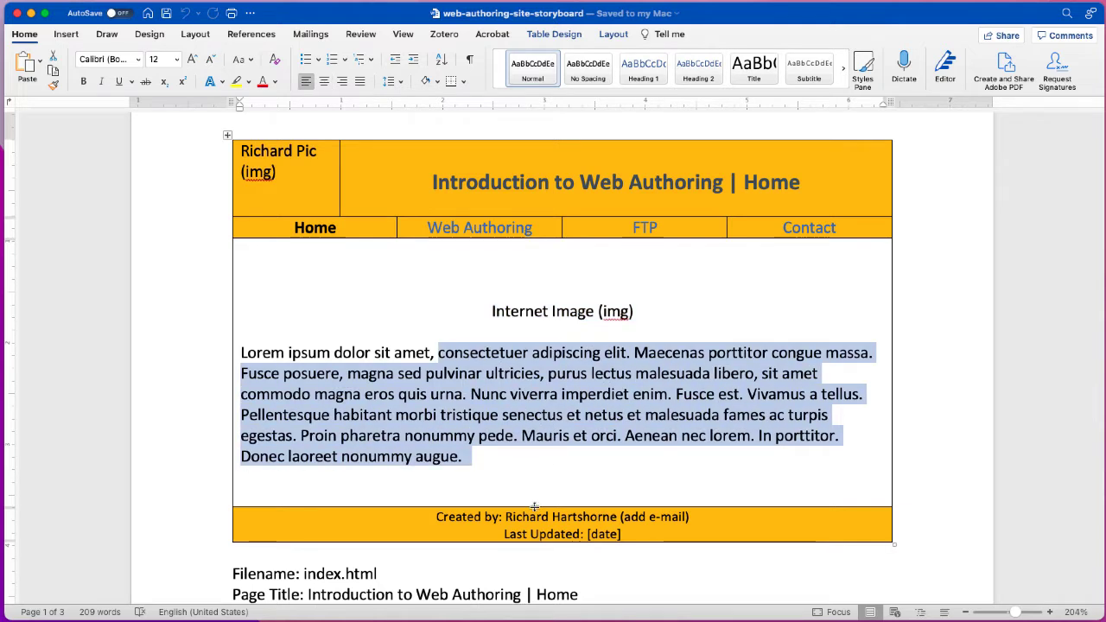
pyautogui.moveTo(689, 517); pyautogui.dragTo(506, 516)
pyautogui.scroll(-5, 472, 484)
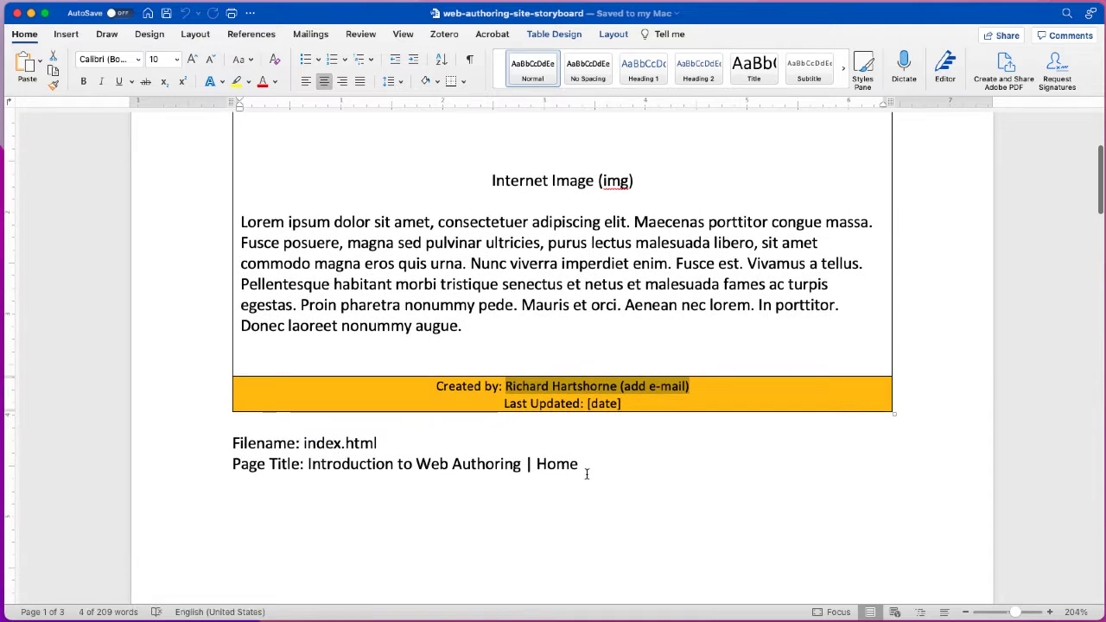
pyautogui.scroll(-10, 596, 464)
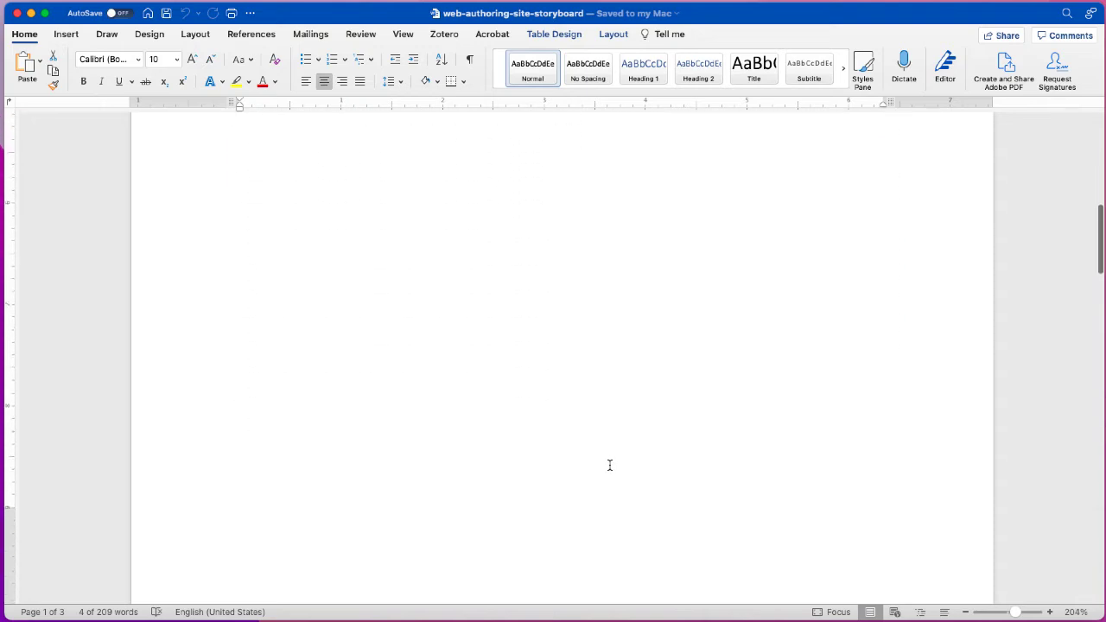
pyautogui.scroll(-6, 609, 465)
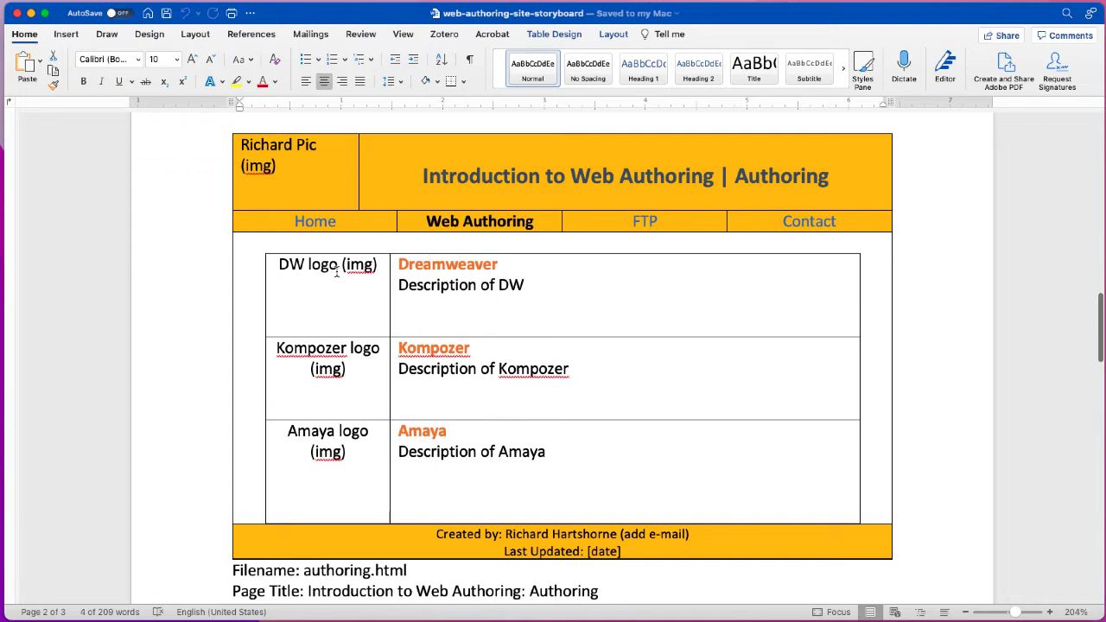
pyautogui.scroll(-2, 531, 432)
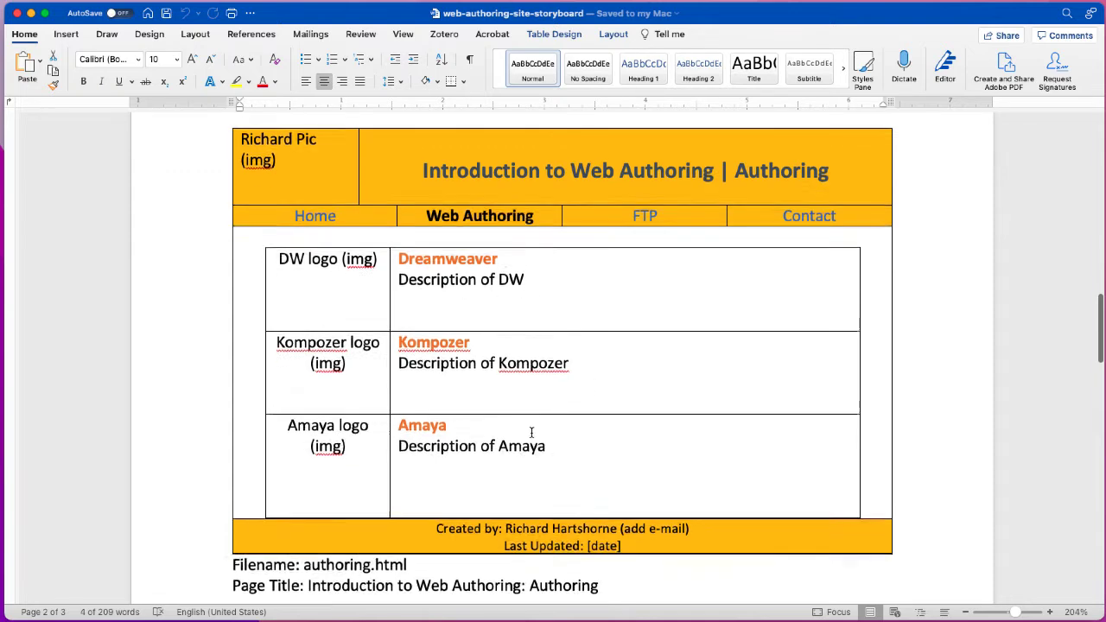
pyautogui.scroll(-1, 531, 432)
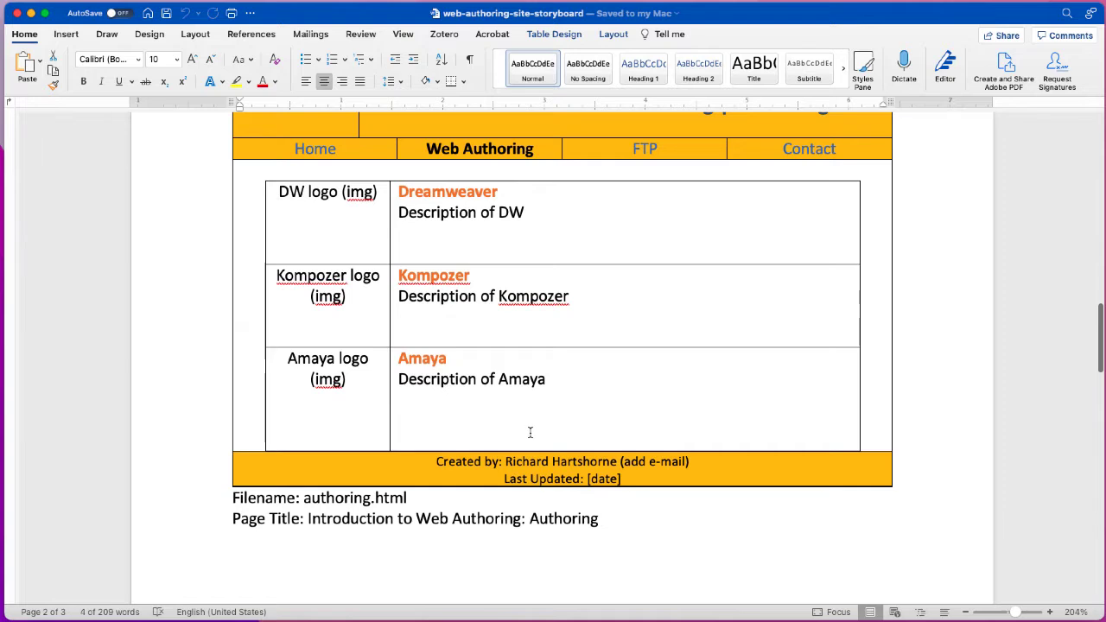
pyautogui.scroll(-10, 530, 432)
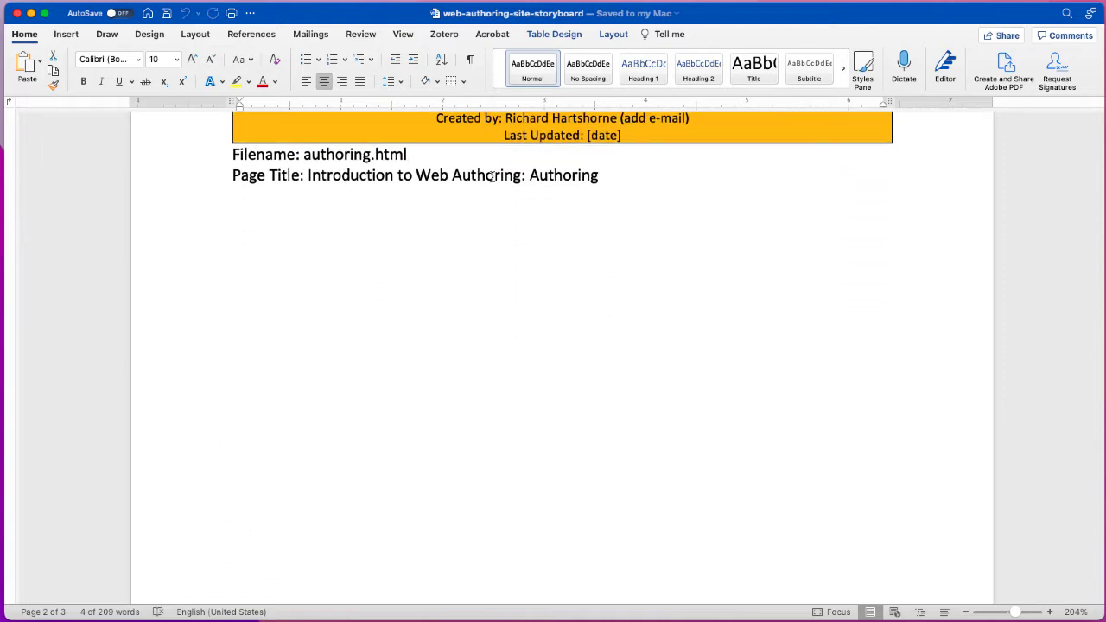
pyautogui.scroll(-15, 521, 251)
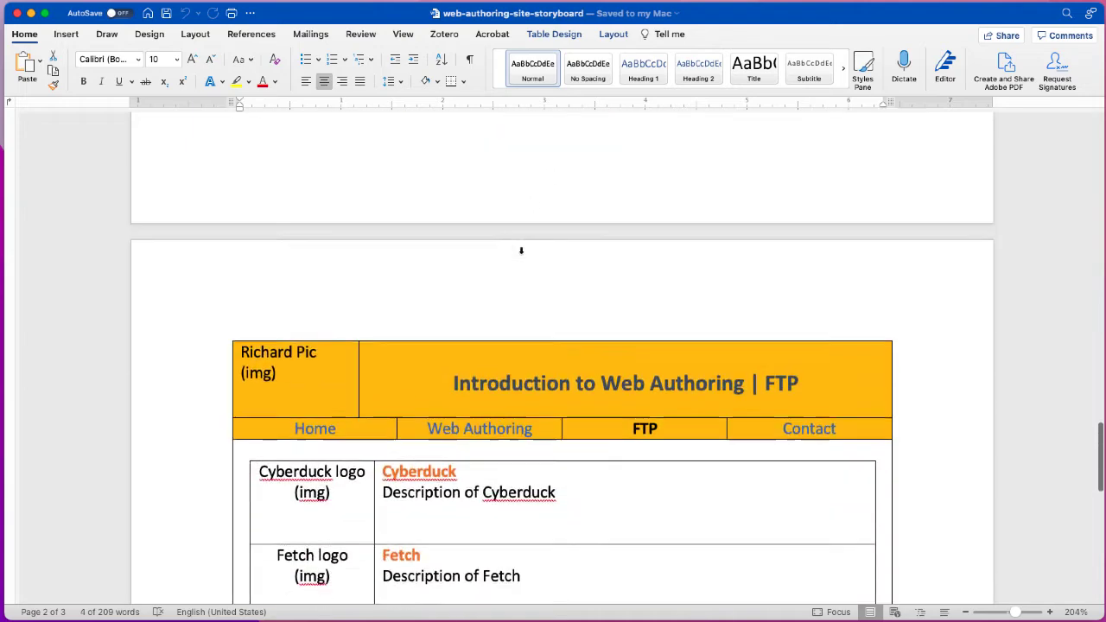
pyautogui.scroll(-5, 521, 250)
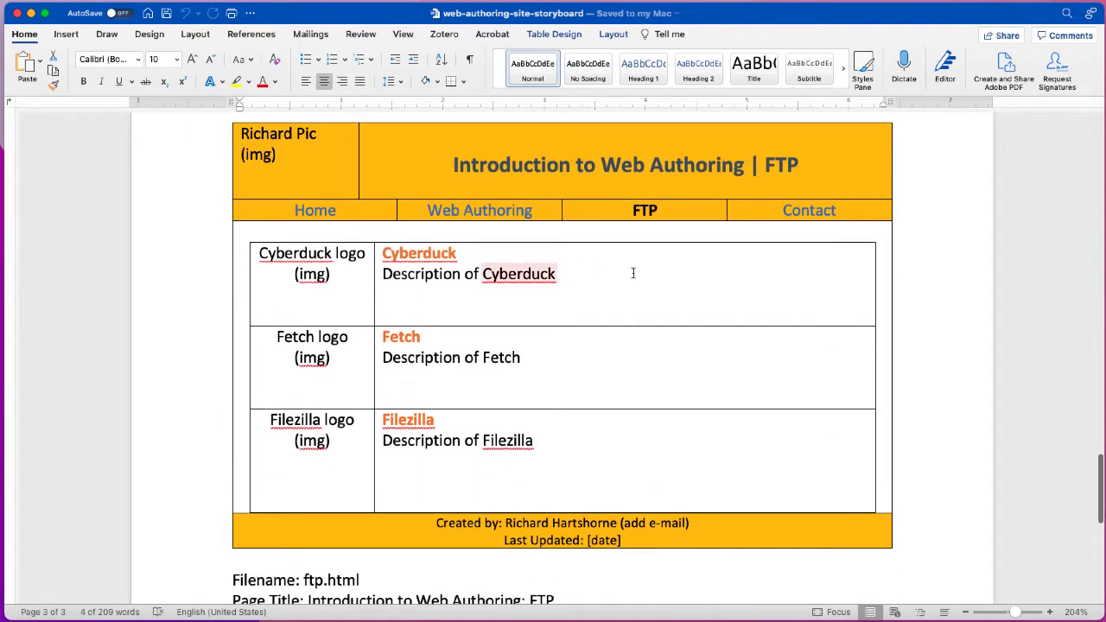
pyautogui.scroll(-1, 656, 242)
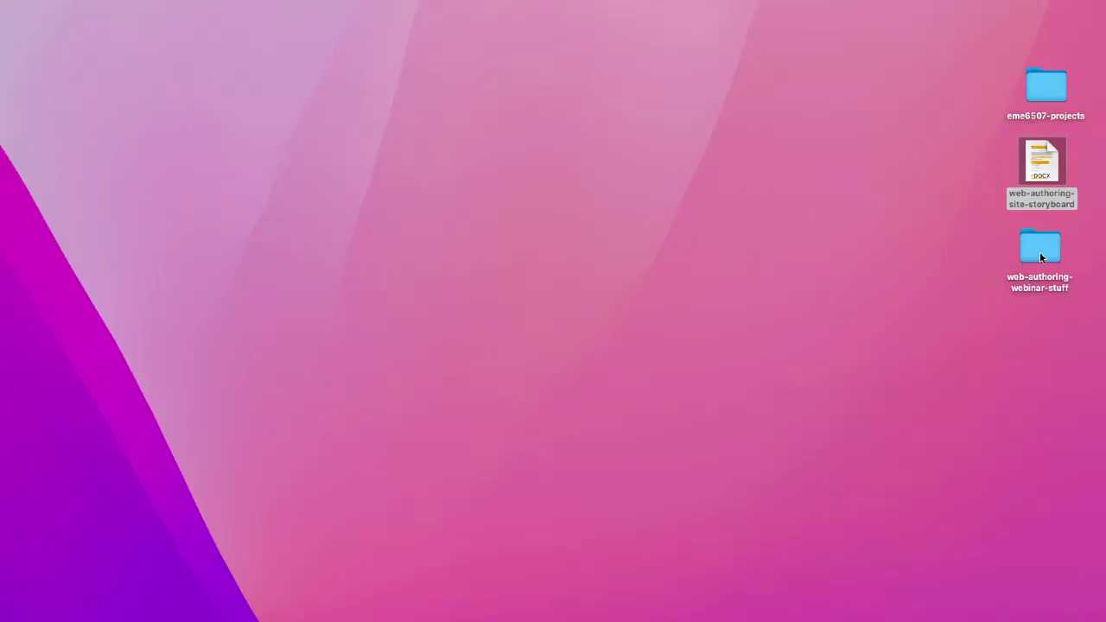
# - In eme6507-projects, expand webshell and delete authoring.html, ftp.html and index.html
pyautogui.click(1053, 77)
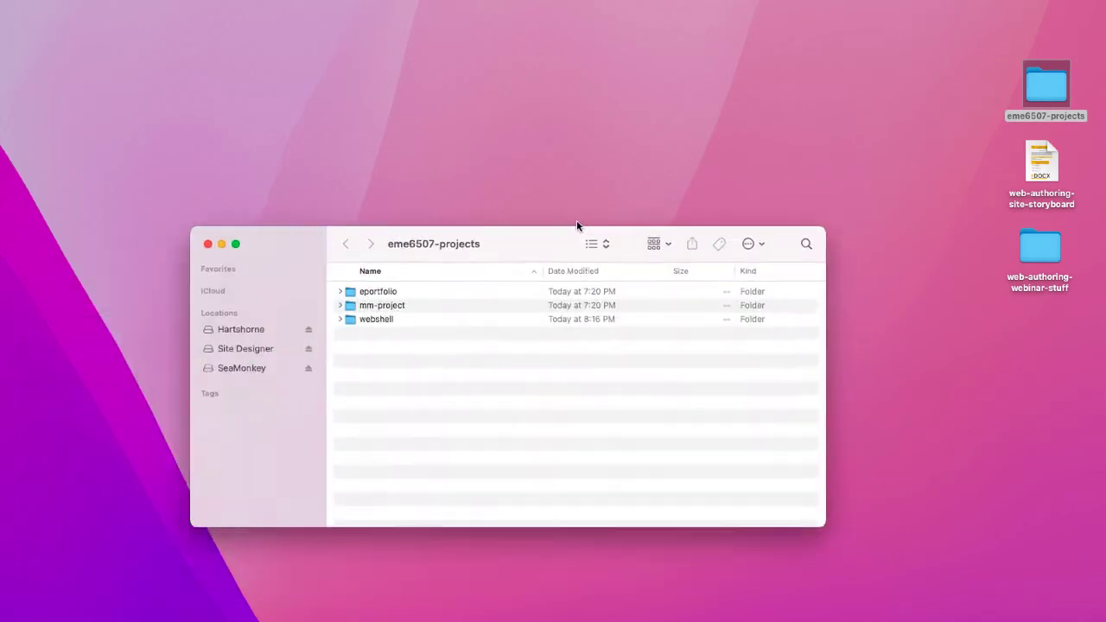
pyautogui.moveTo(578, 234); pyautogui.dragTo(681, 177)
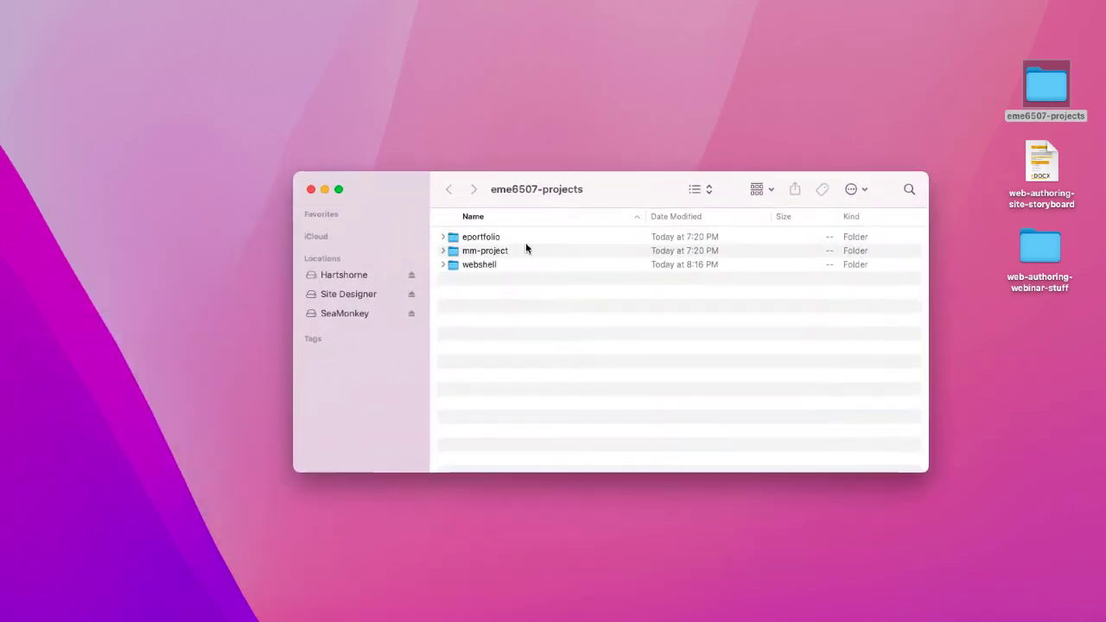
pyautogui.click(442, 264)
pyautogui.moveTo(455, 293); pyautogui.dragTo(496, 317)
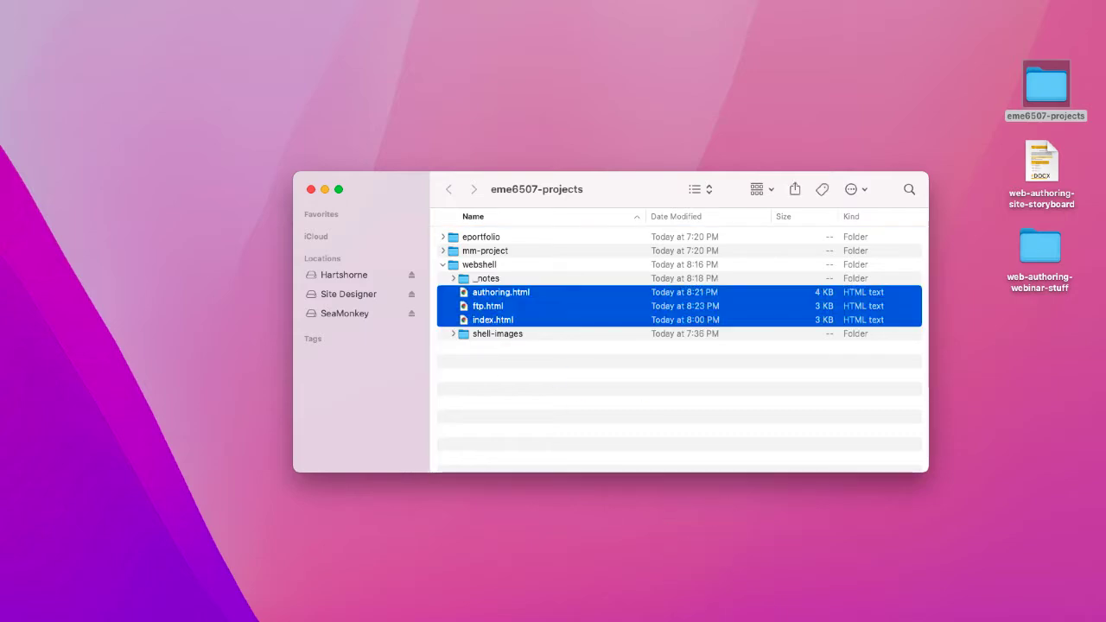
pyautogui.press('super+BackSpace')
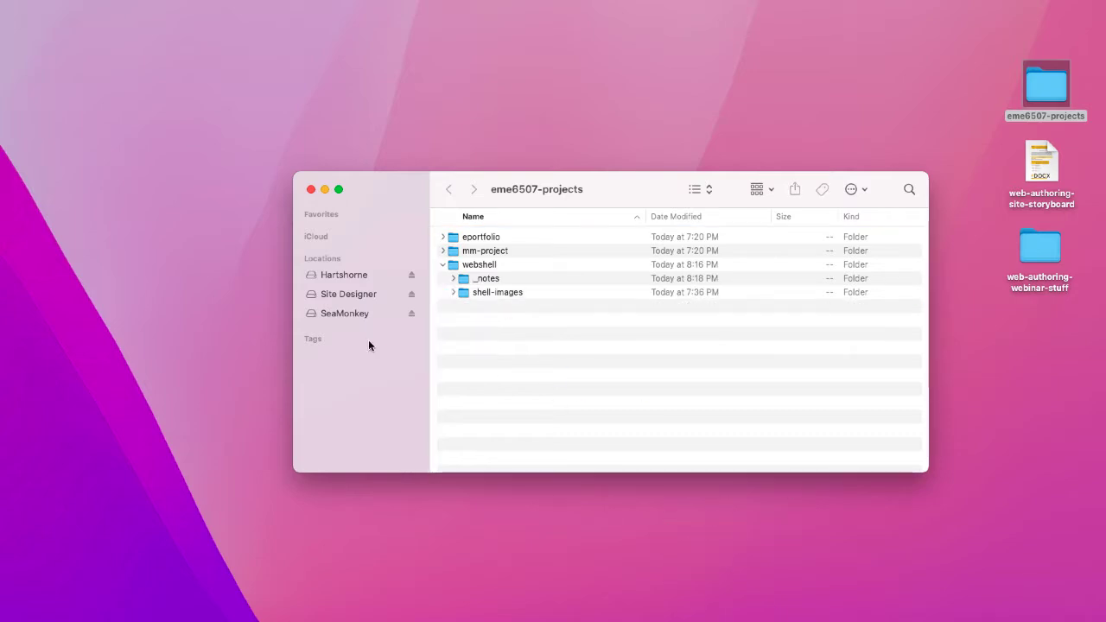
# - Delete the _notes folder, check shell-images is all that remains, and close the folder window
pyautogui.click(463, 283)
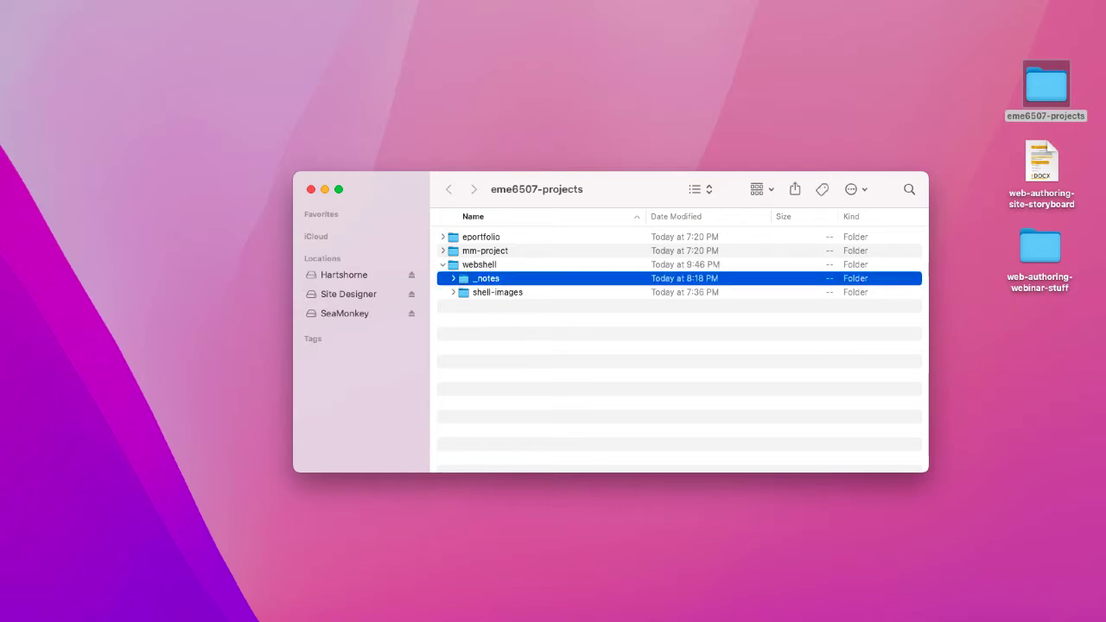
pyautogui.press('super+BackSpace')
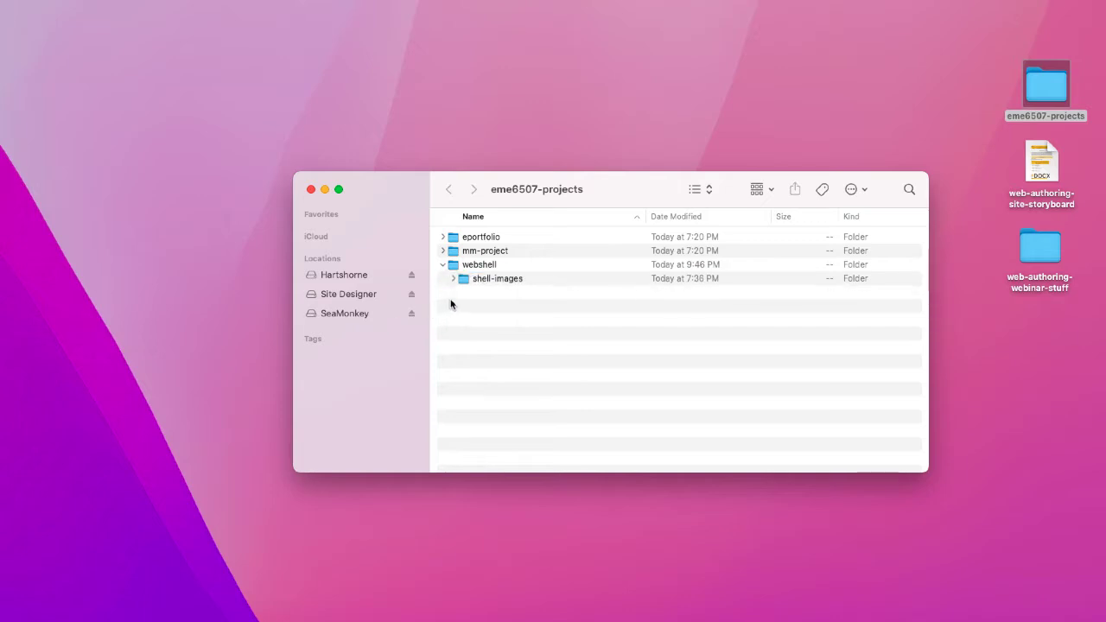
pyautogui.click(452, 278)
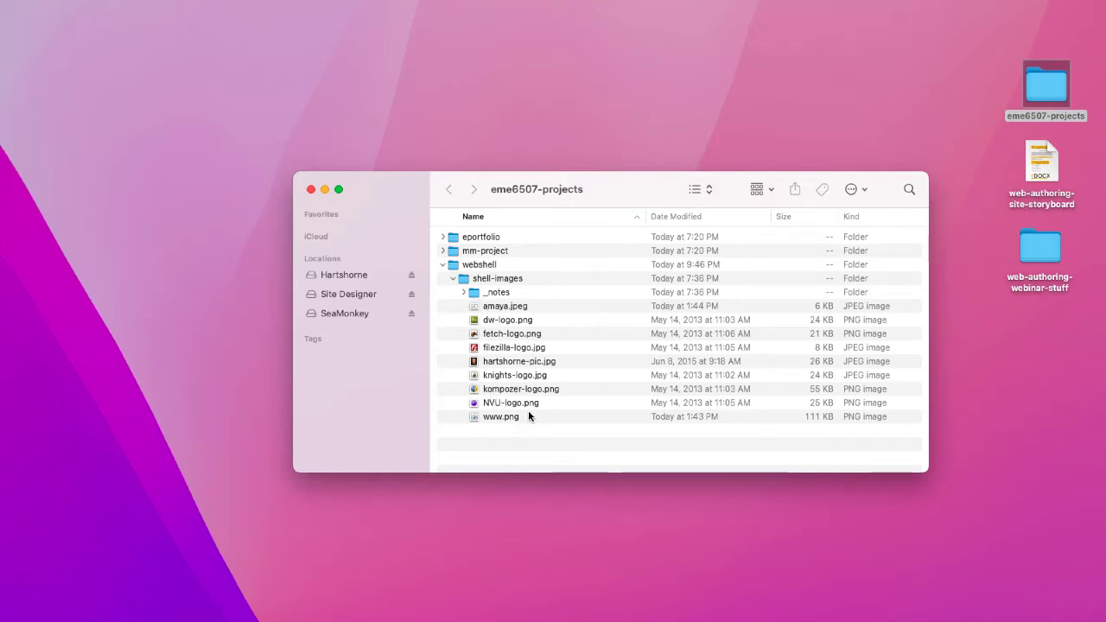
pyautogui.click(454, 278)
pyautogui.click(444, 265)
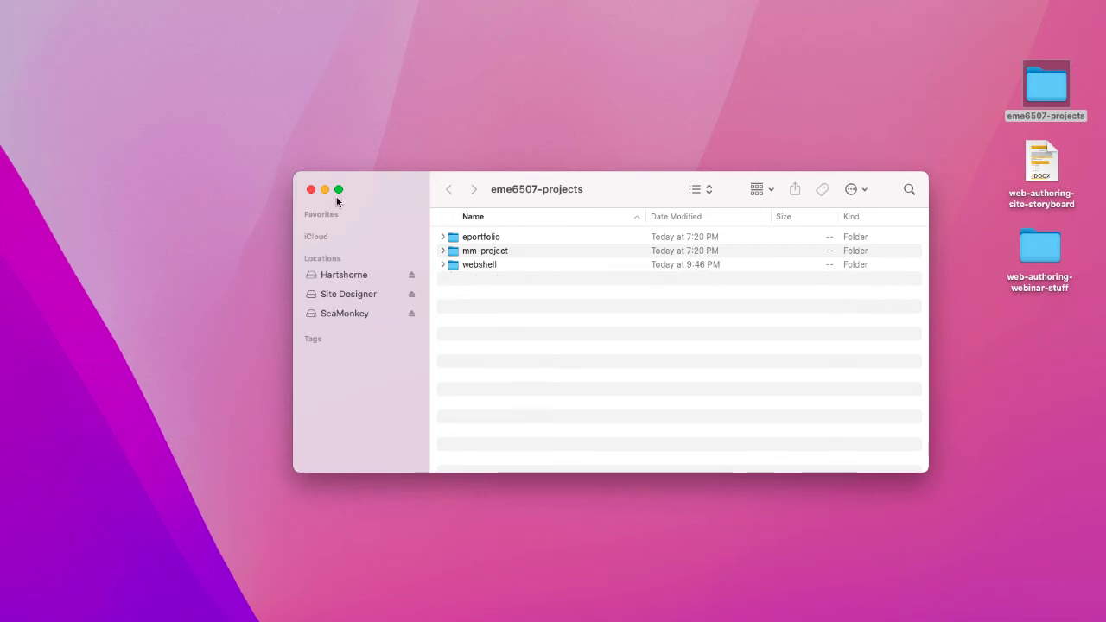
pyautogui.click(311, 189)
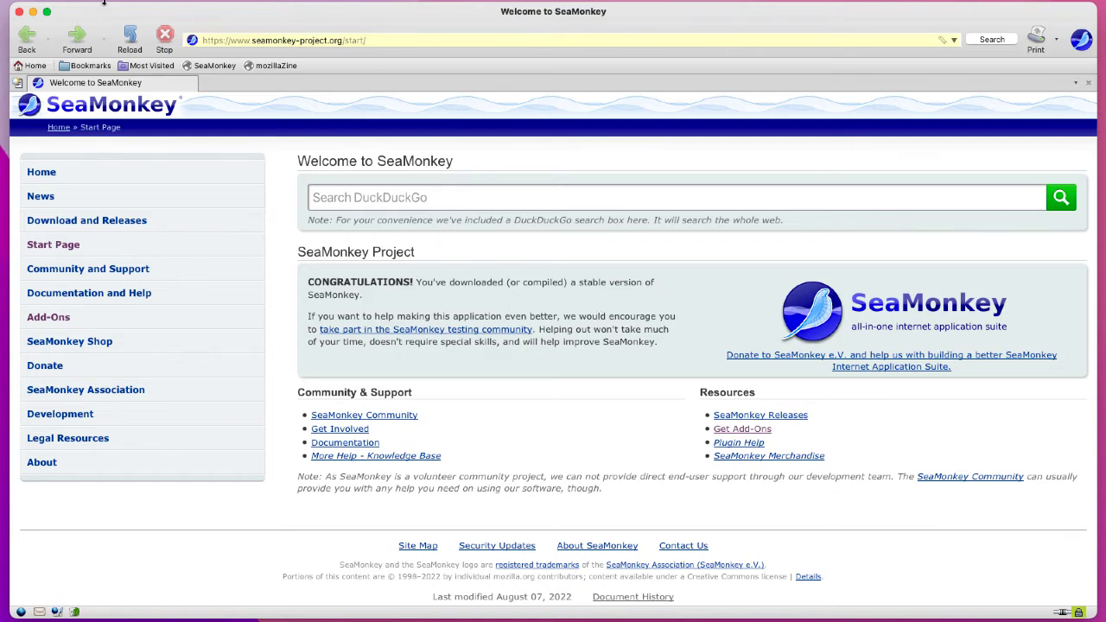
# - Move the SeaMonkey browser window aside and position the new blank Composer window
pyautogui.moveTo(103, 3)
pyautogui.mouseDown()
pyautogui.moveTo(58, 0)
pyautogui.moveTo(97, 8)
pyautogui.mouseUp()
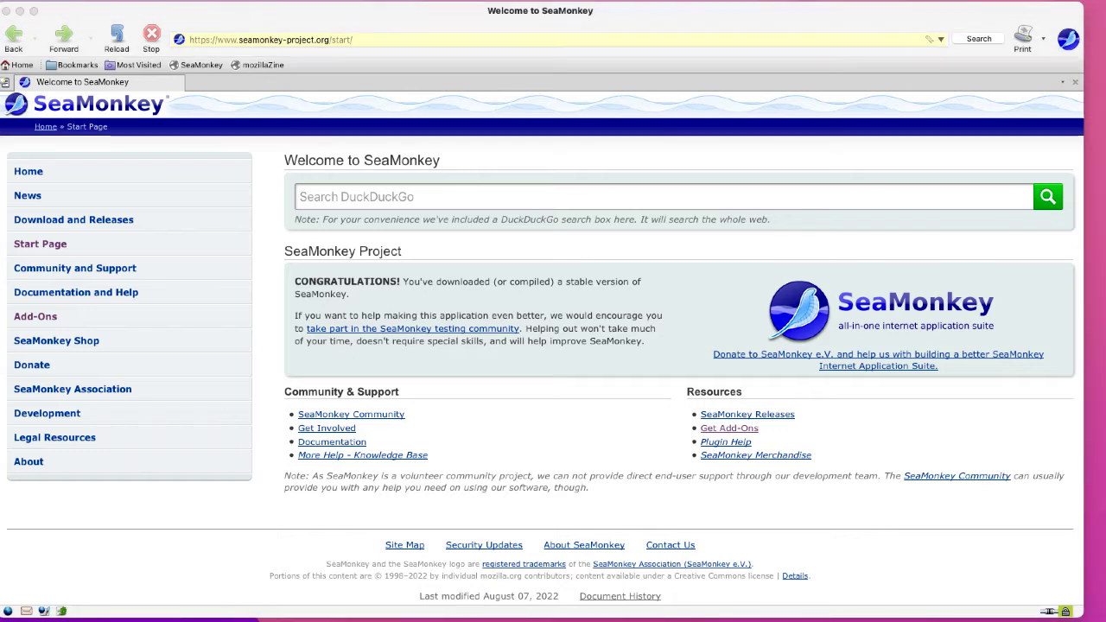
pyautogui.moveTo(0, 7); pyautogui.dragTo(674, 9)
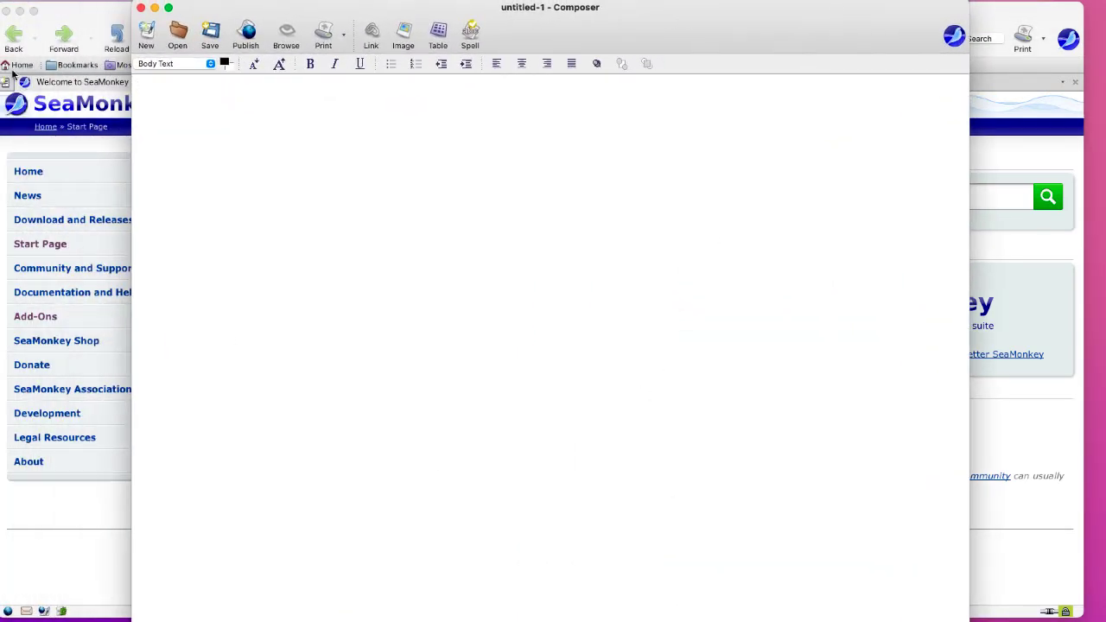
# - Close the browser, stretch Composer to full screen, and discard an extra untitled-2 page
pyautogui.click(6, 10)
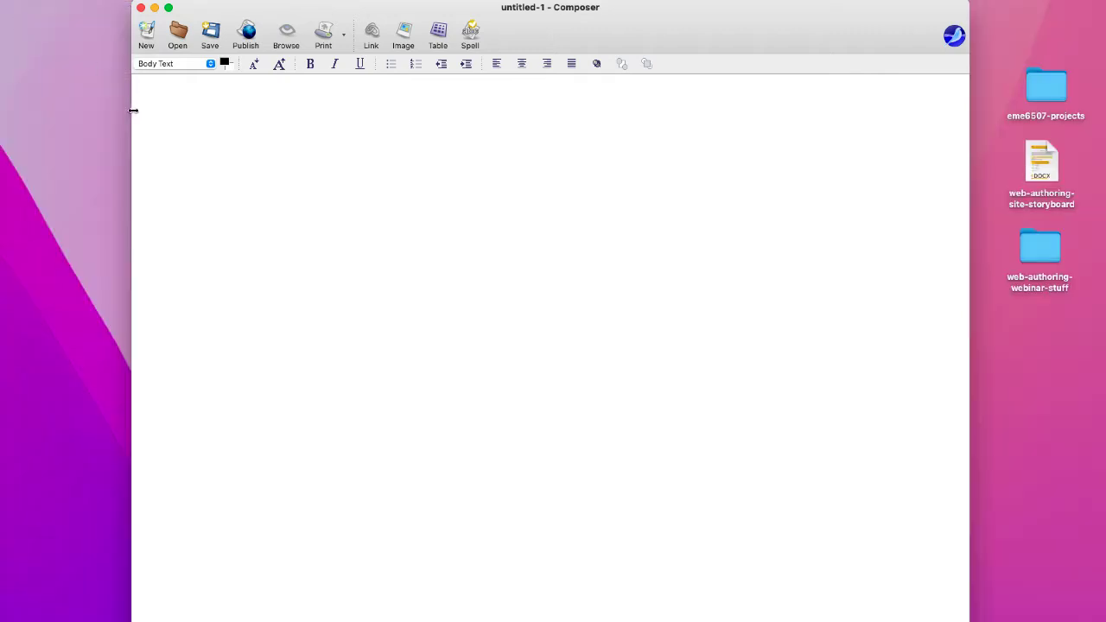
pyautogui.moveTo(130, 112); pyautogui.dragTo(0, 117)
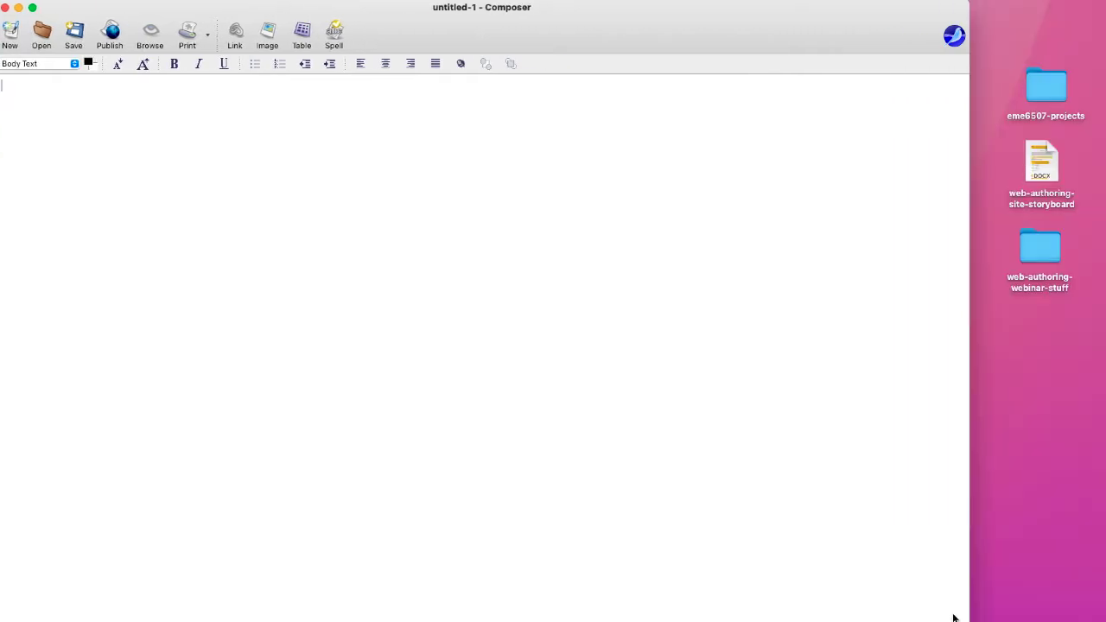
pyautogui.moveTo(969, 621); pyautogui.dragTo(1104, 618)
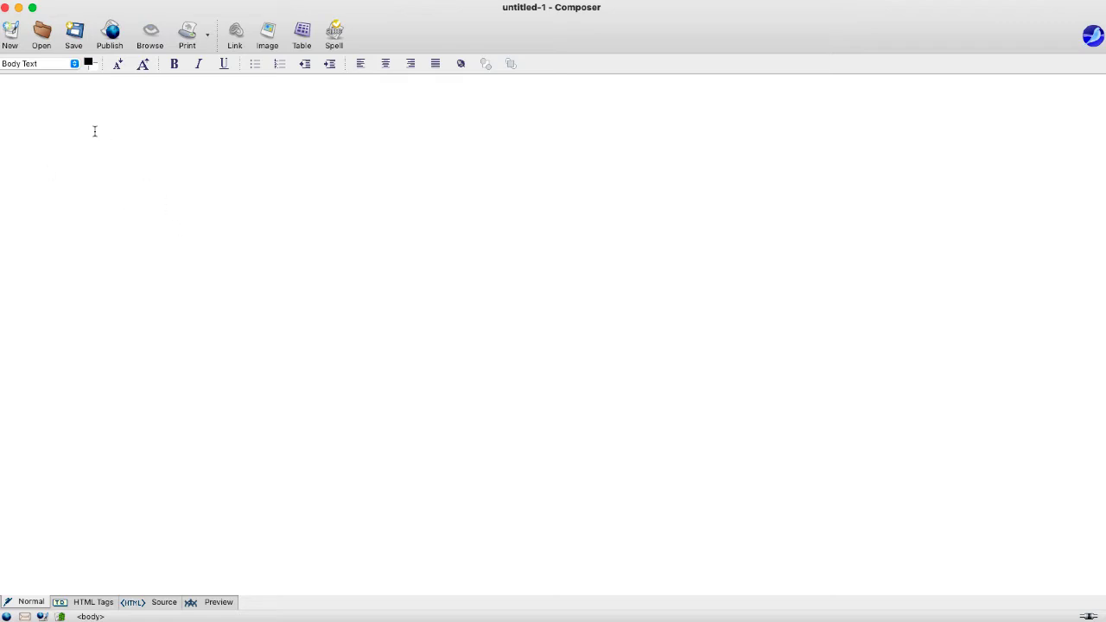
pyautogui.click(9, 34)
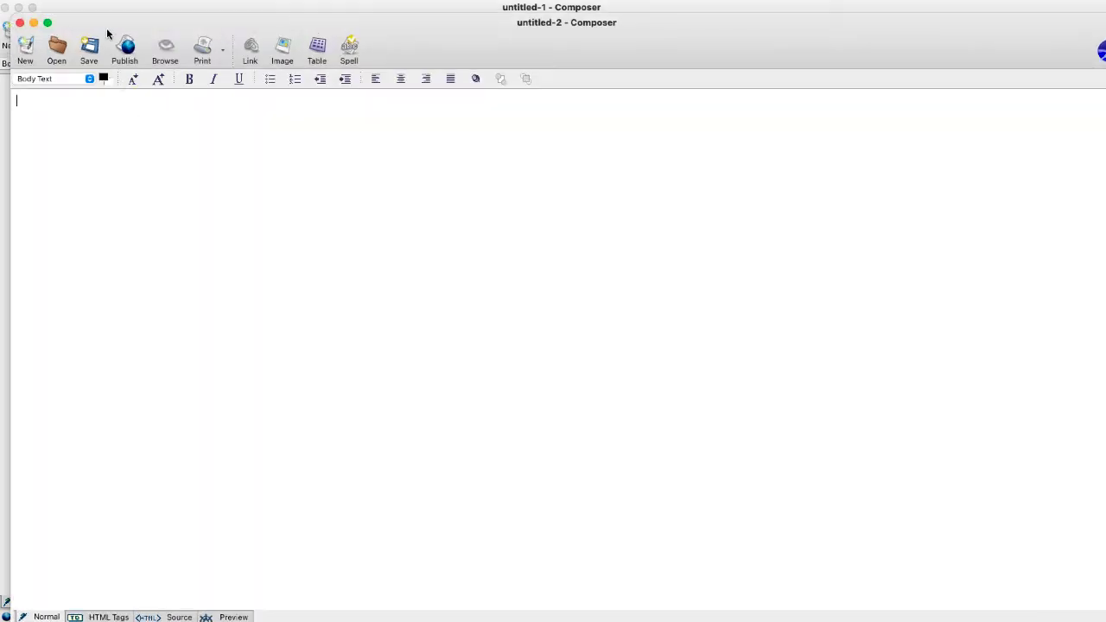
pyautogui.click(20, 22)
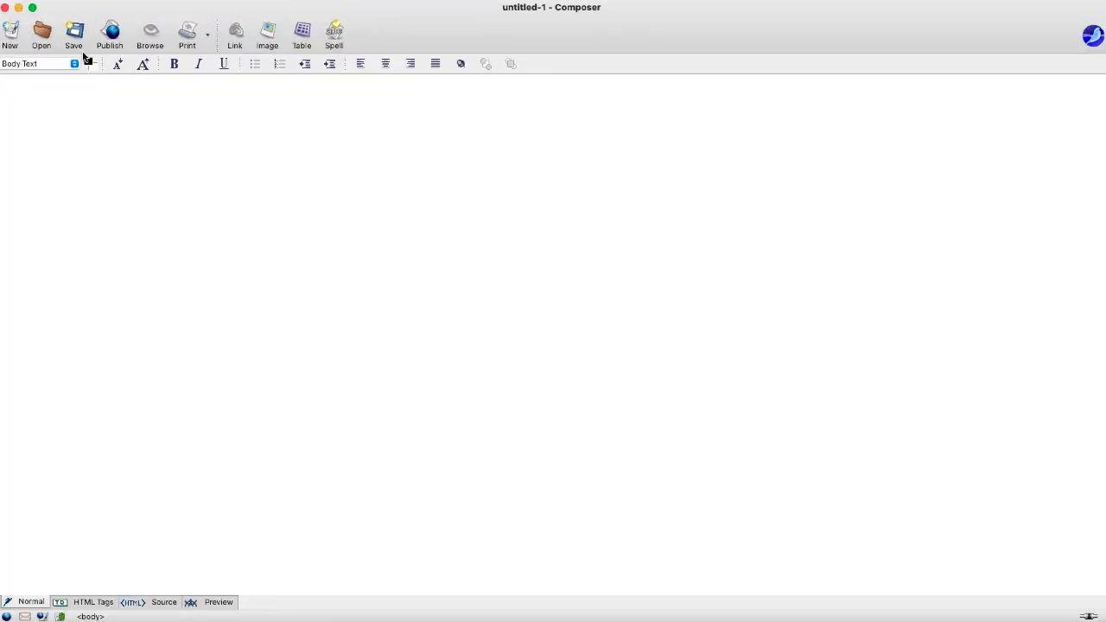
# - Set up a new table with 1 row, width 90 and no border thickness
pyautogui.click(302, 35)
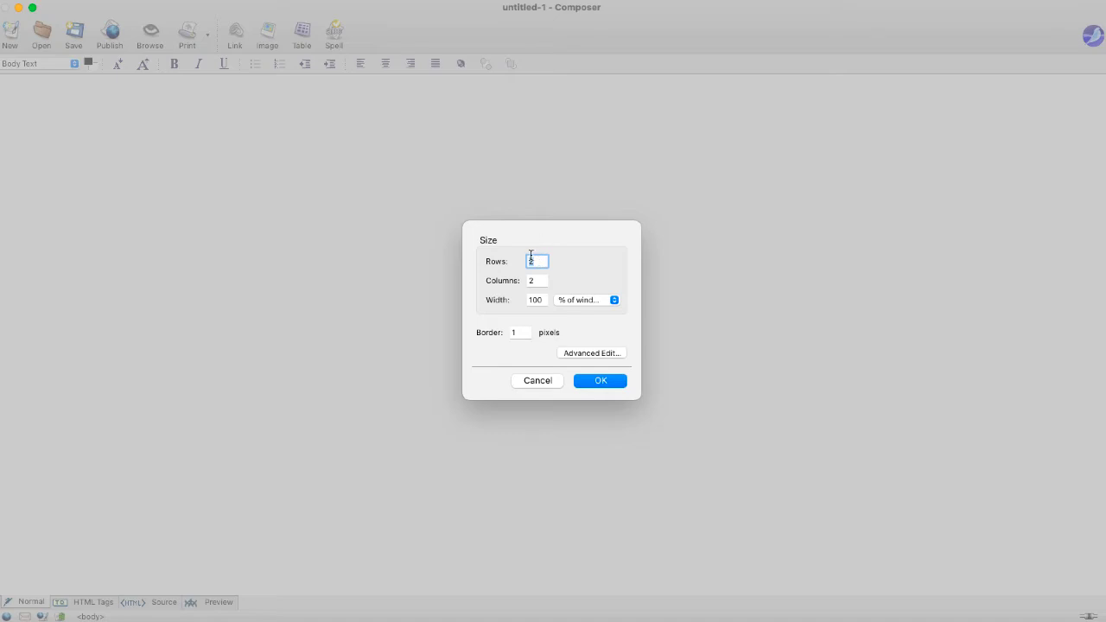
pyautogui.click(538, 262)
pyautogui.press('BackSpace')
pyautogui.write('1')
pyautogui.doubleClick(540, 299)
pyautogui.write('90')
pyautogui.click(516, 336)
pyautogui.press('BackSpace')
# - Review the table's Advanced Edit style and event attributes, then insert the two-column table
pyautogui.click(584, 353)
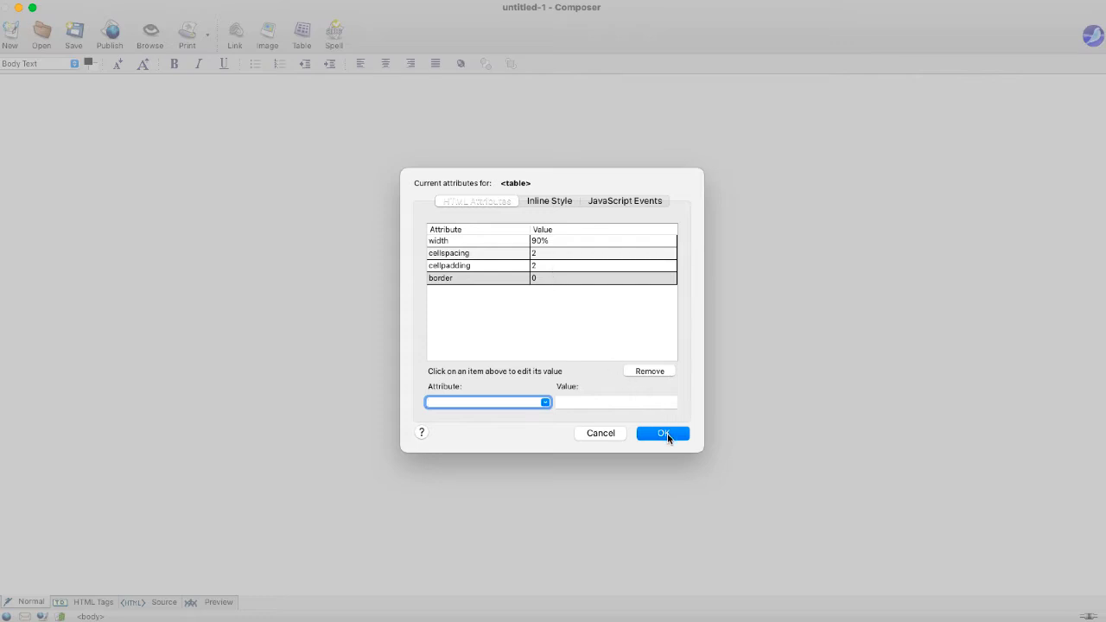
pyautogui.click(553, 200)
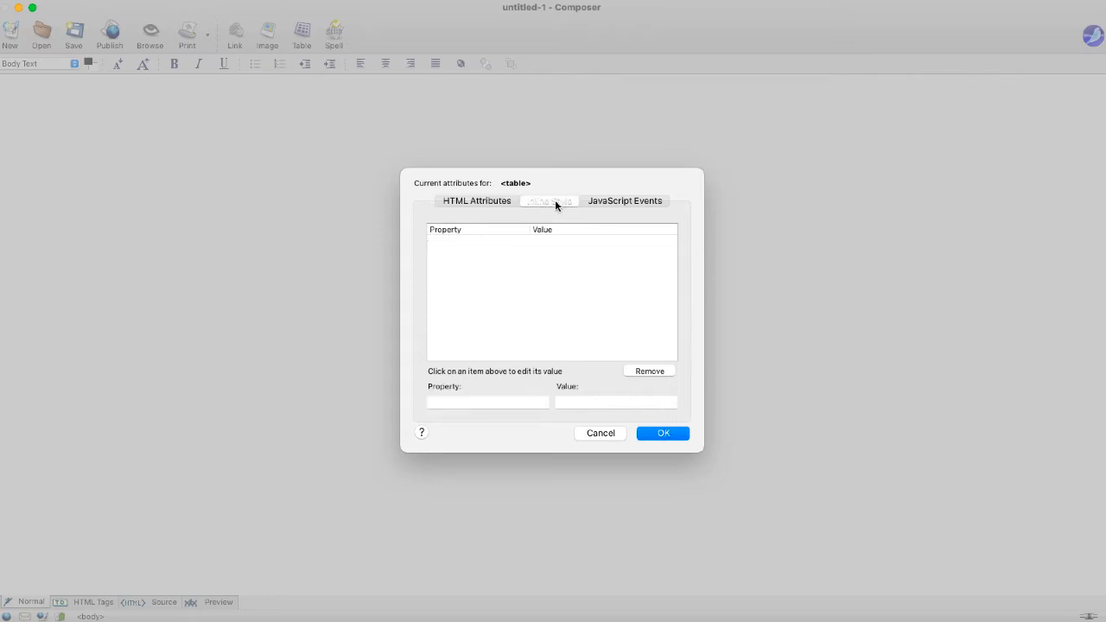
pyautogui.click(602, 202)
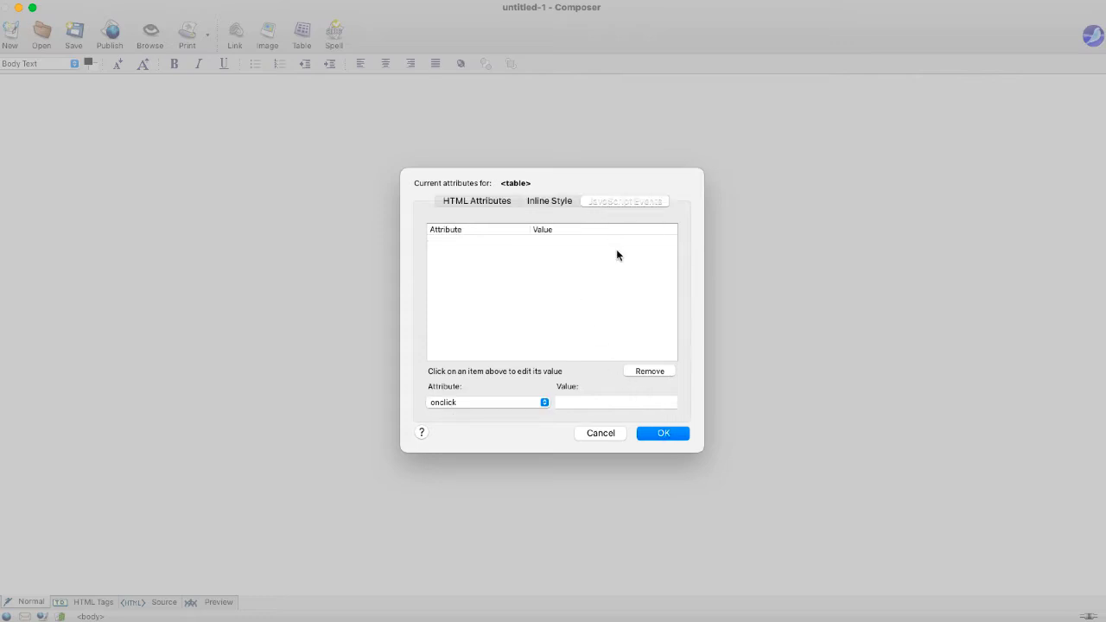
pyautogui.click(661, 434)
pyautogui.click(593, 383)
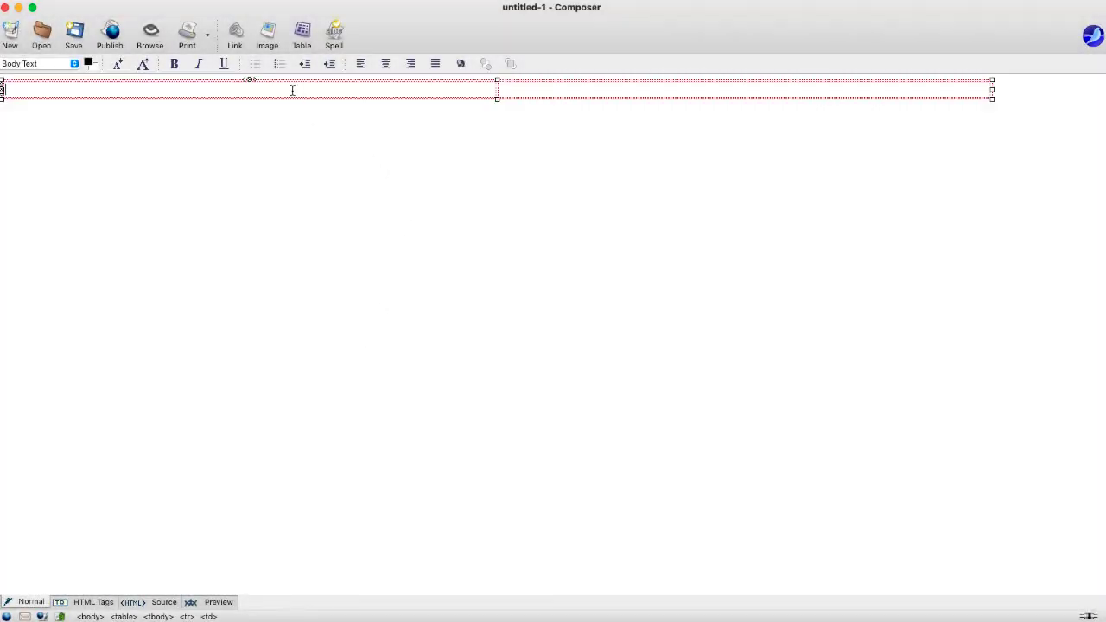
# - Set the first cell's width to 20% of table and type 'Introduction to Web Authoring Hom' in the second cell
pyautogui.click(498, 89)
pyautogui.click(427, 90)
pyautogui.rightClick(403, 92)
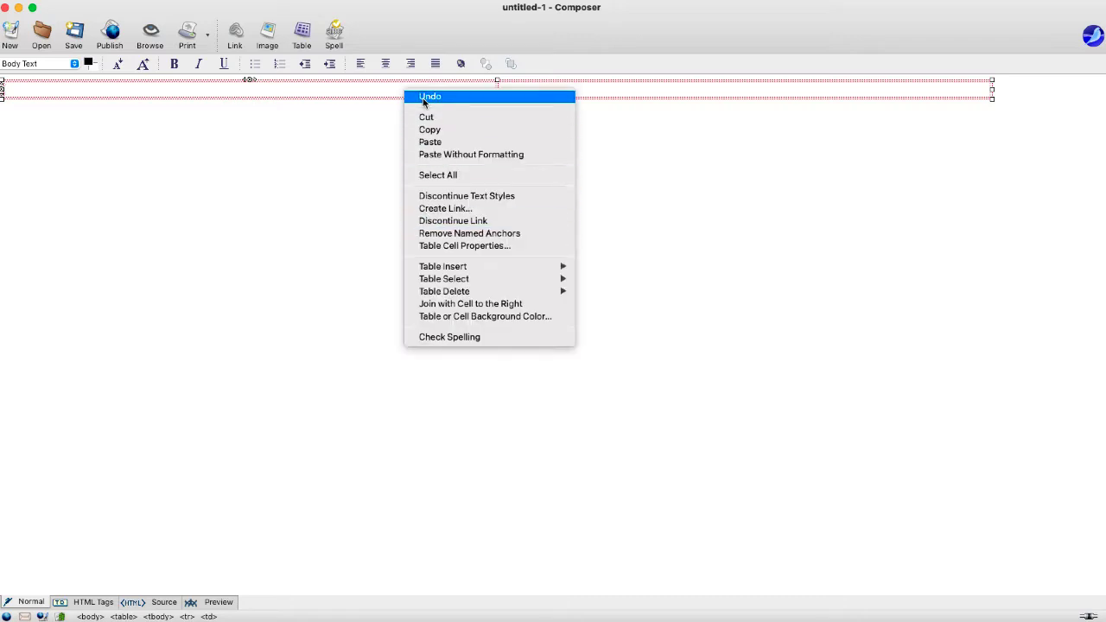
pyautogui.click(445, 248)
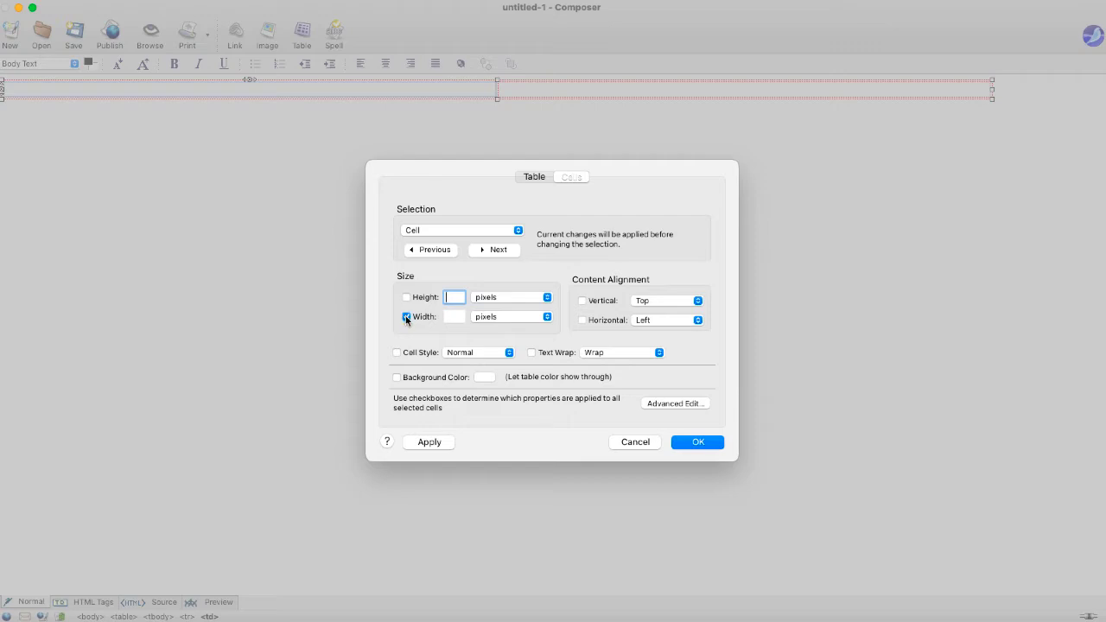
pyautogui.click(454, 317)
pyautogui.click(492, 317)
pyautogui.click(493, 318)
pyautogui.click(492, 320)
pyautogui.click(492, 326)
pyautogui.click(697, 443)
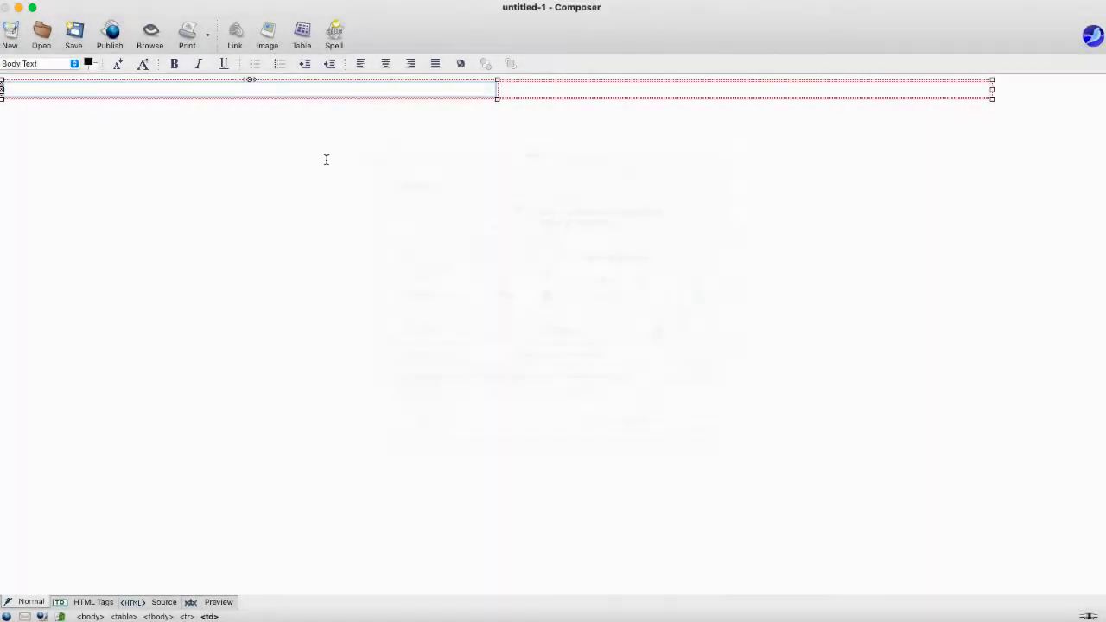
pyautogui.click(229, 90)
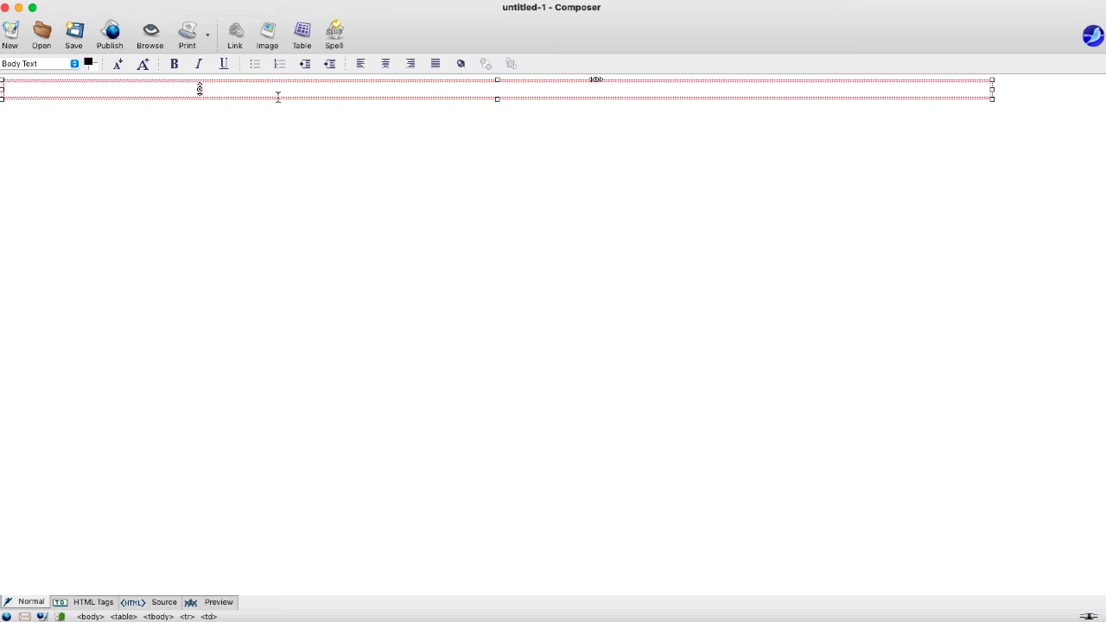
pyautogui.write('Introduction to Web Autho')
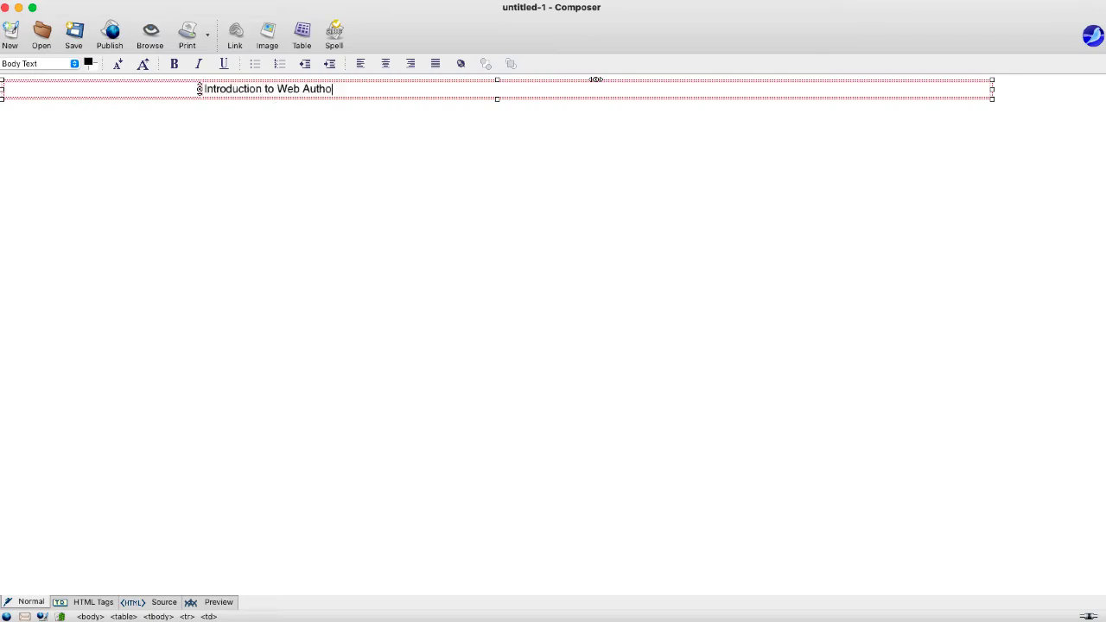
pyautogui.write('ring | Home')
# - Finish the heading as 'Introduction to Web Authoring | Home', centred, two sizes larger, navy #000099
pyautogui.click(385, 63)
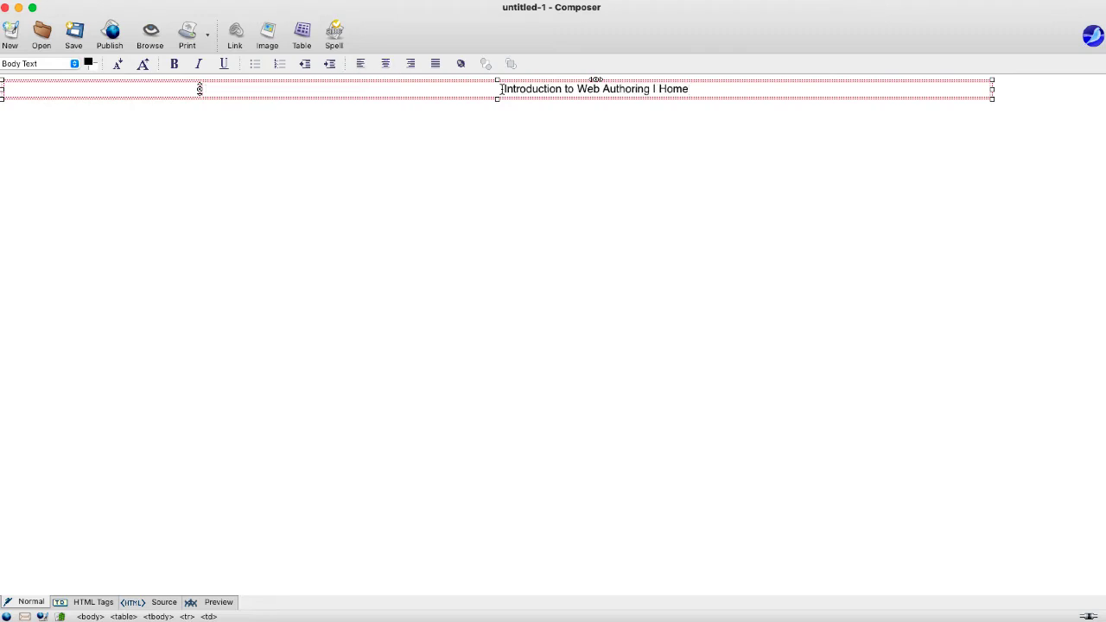
pyautogui.moveTo(501, 89); pyautogui.dragTo(762, 92)
pyautogui.click(143, 65)
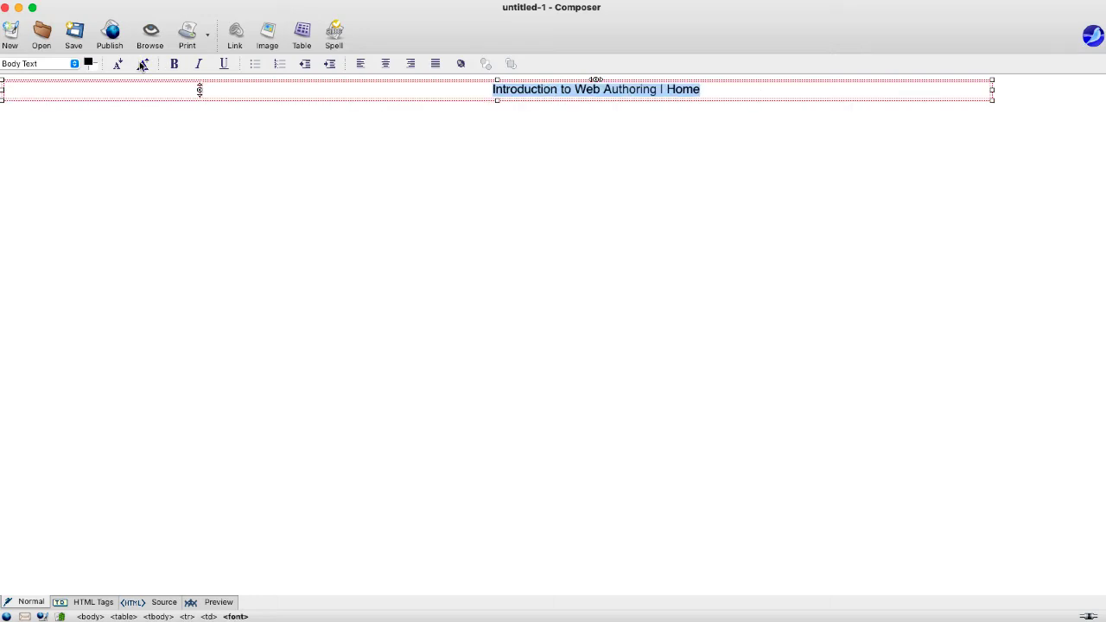
pyautogui.click(142, 65)
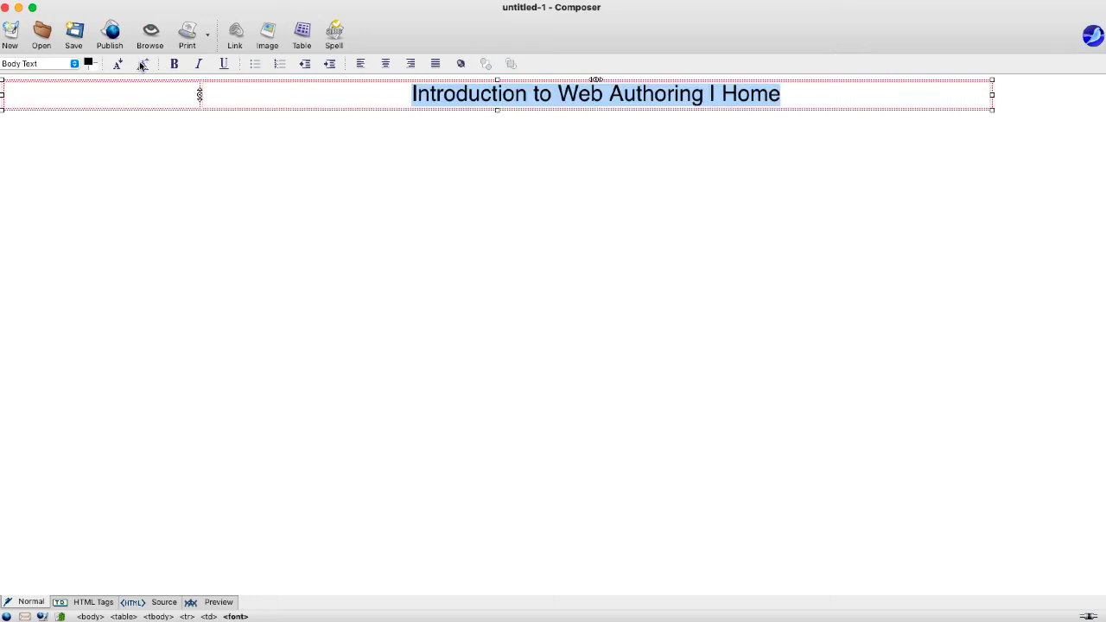
pyautogui.click(89, 63)
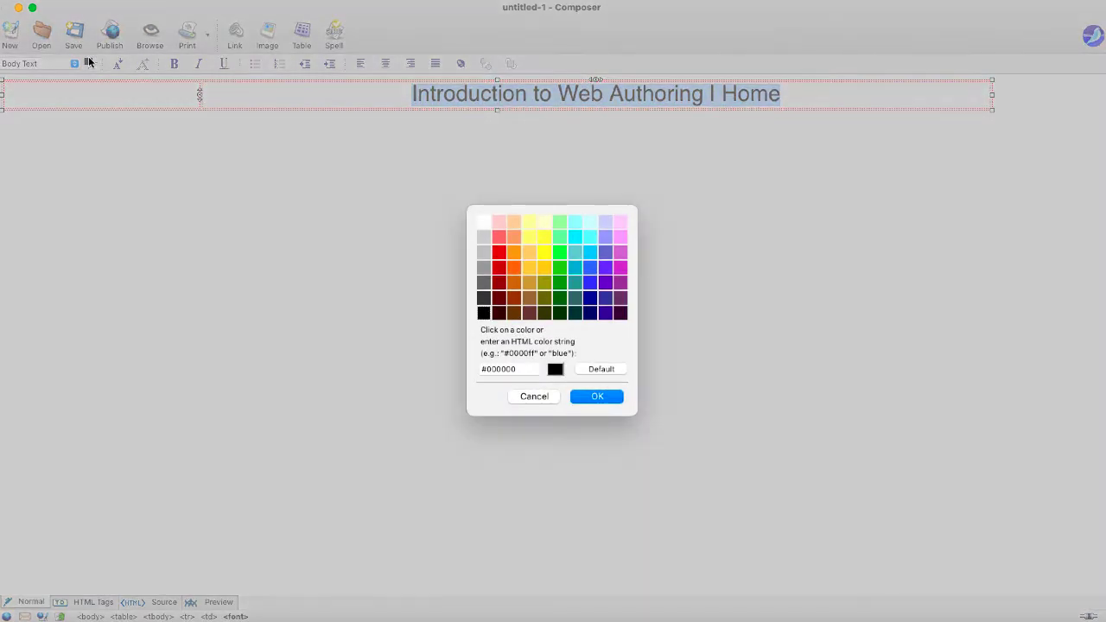
pyautogui.click(590, 300)
pyautogui.click(596, 396)
# - Add a blank line above and below the heading in its cell
pyautogui.click(386, 90)
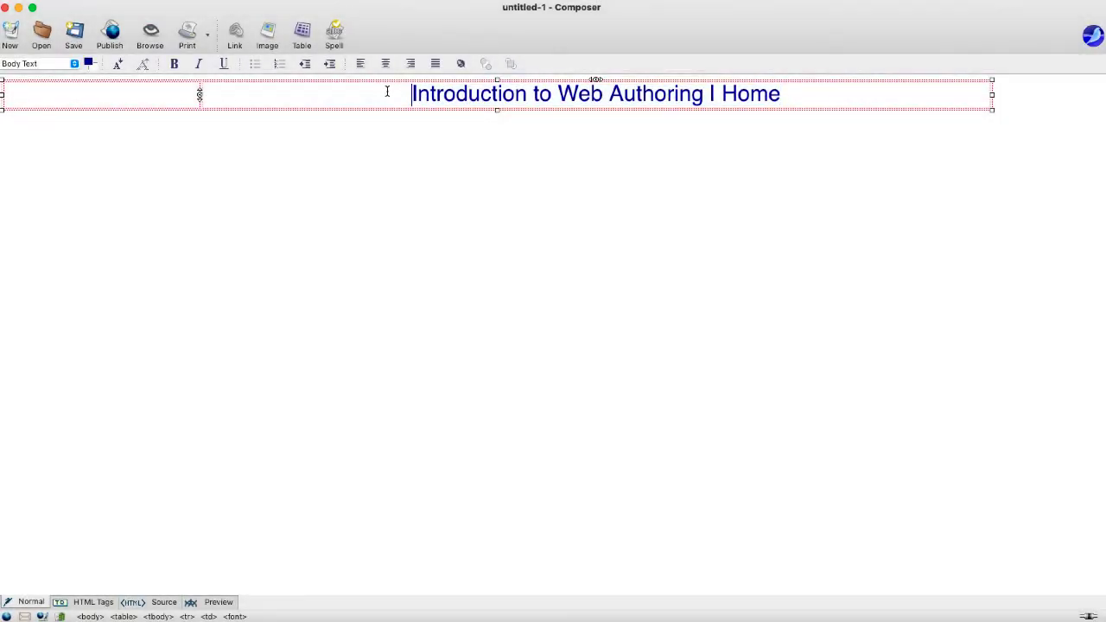
pyautogui.press('Return')
pyautogui.press('Down')
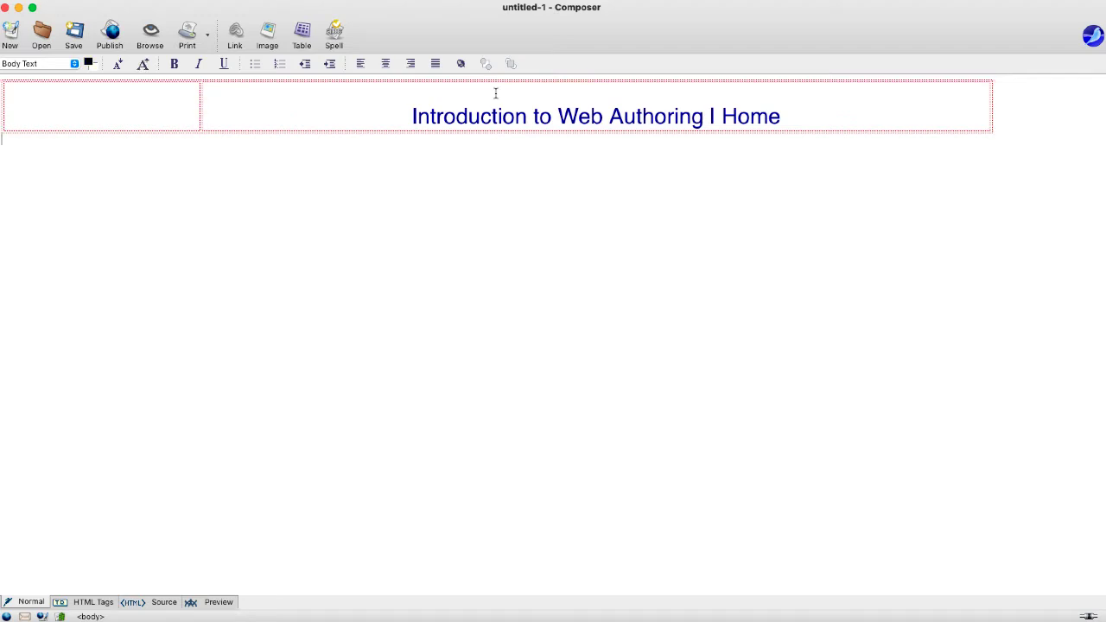
pyautogui.click(792, 119)
pyautogui.press('Return')
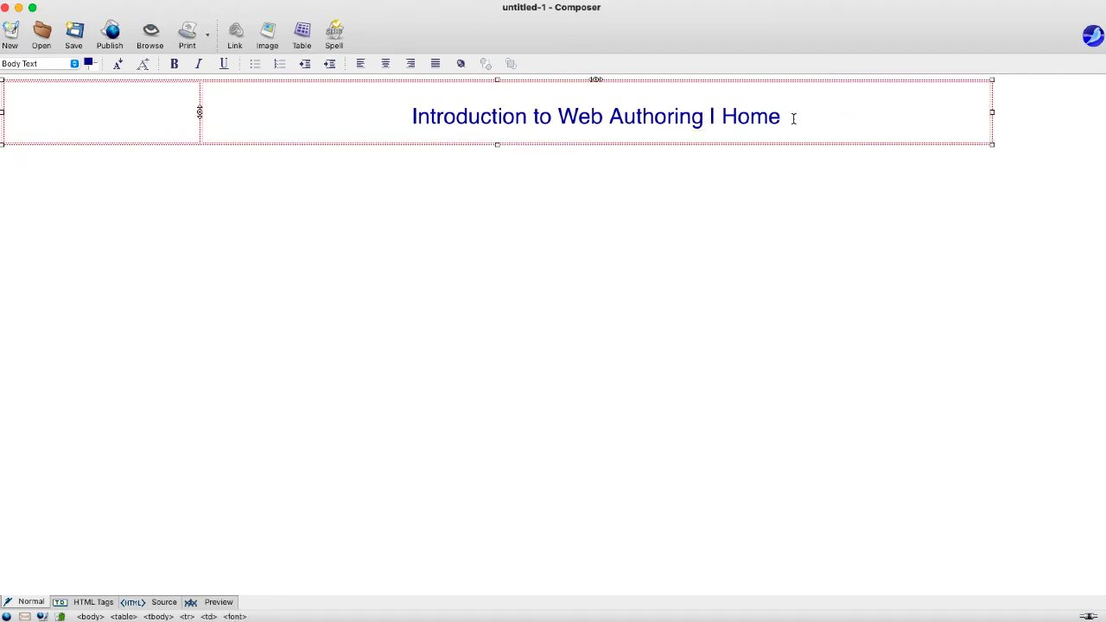
pyautogui.click(136, 109)
pyautogui.click(250, 118)
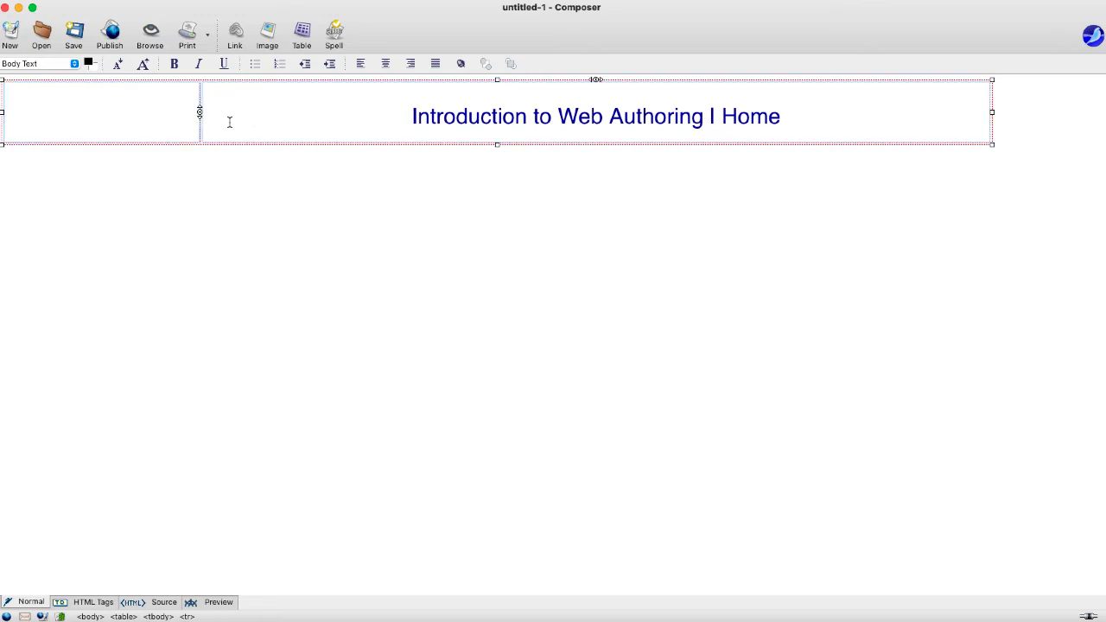
# - Set the header table's background colour to light orange #ffcc66 in Table properties
pyautogui.rightClick(281, 113)
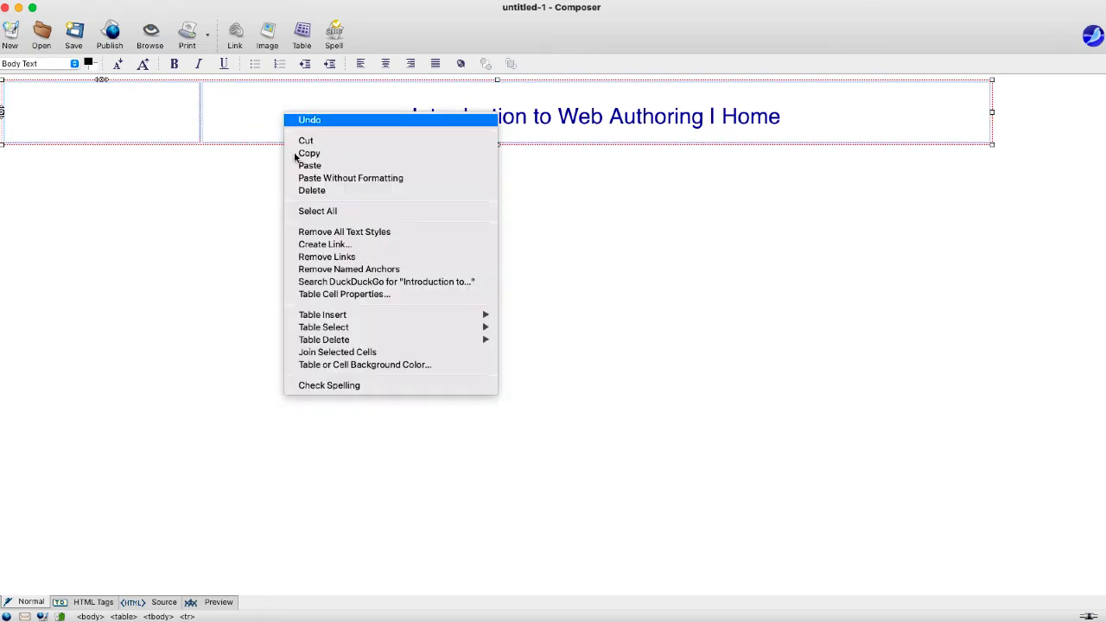
pyautogui.click(329, 295)
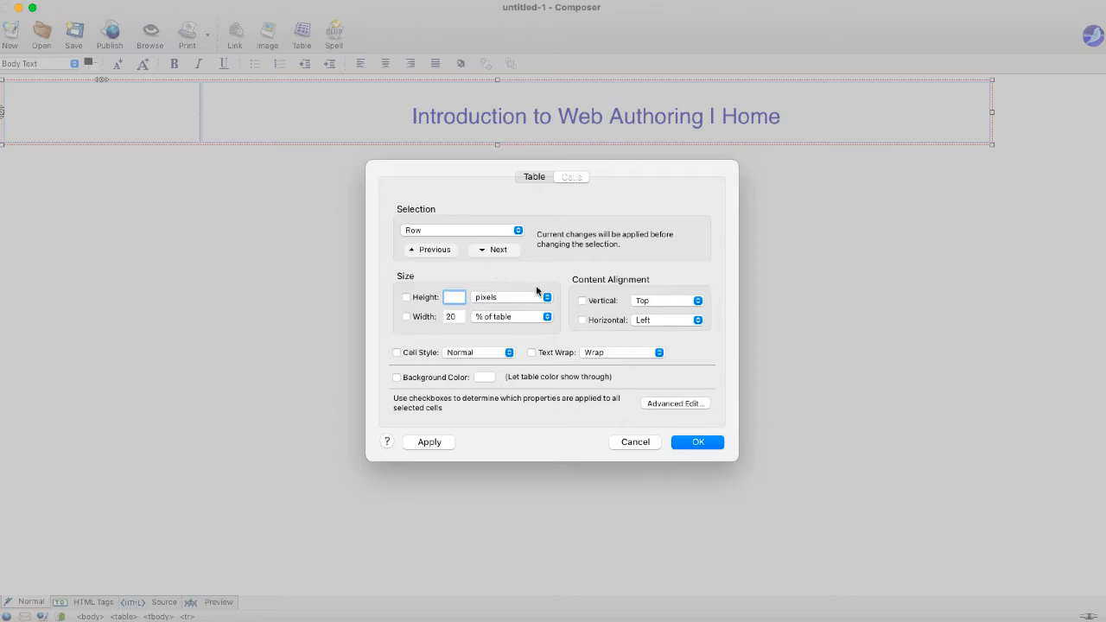
pyautogui.click(546, 181)
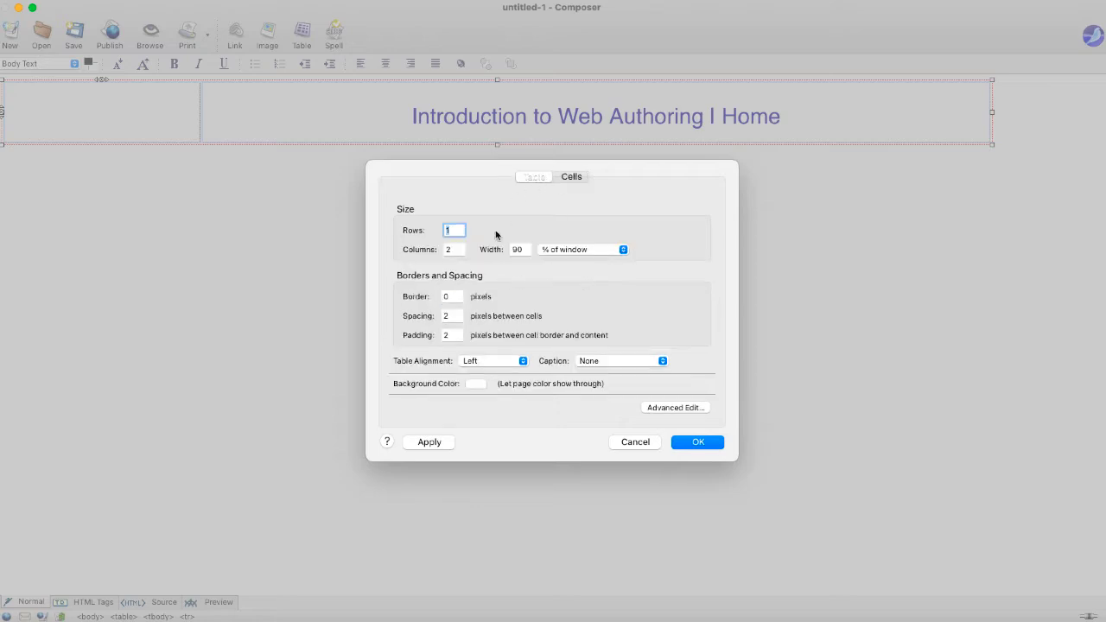
pyautogui.click(473, 384)
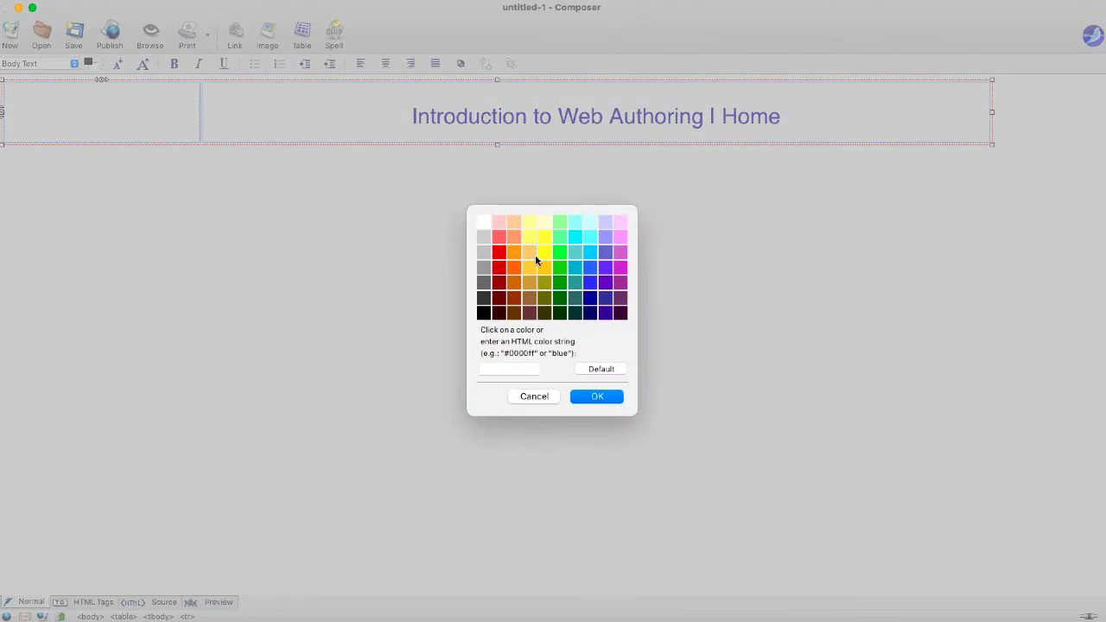
pyautogui.click(530, 252)
pyautogui.click(590, 398)
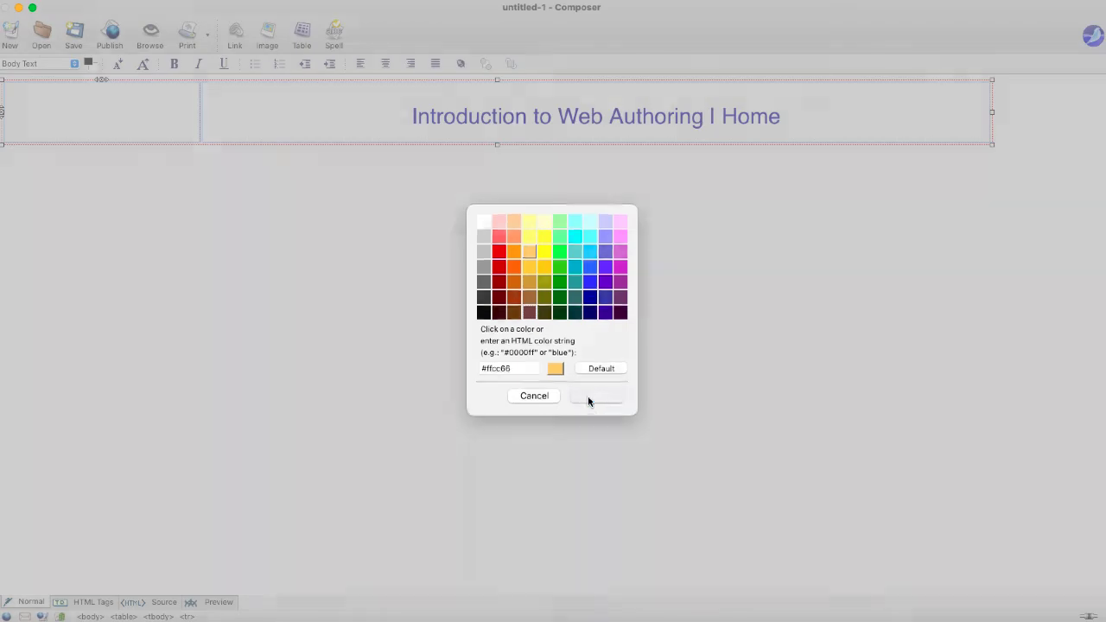
pyautogui.click(697, 443)
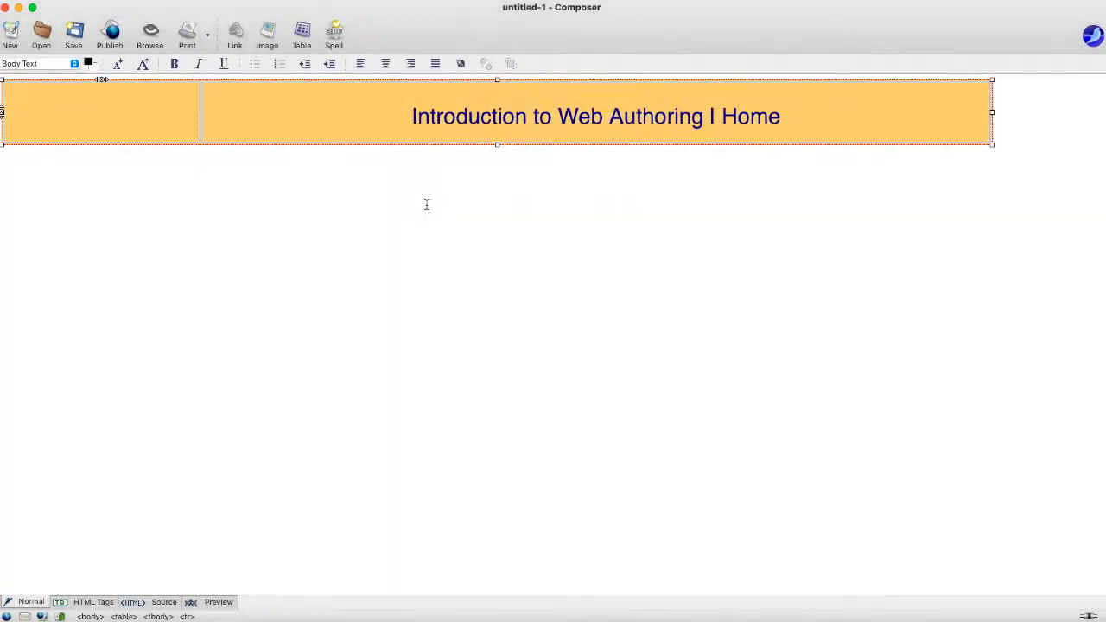
pyautogui.click(328, 134)
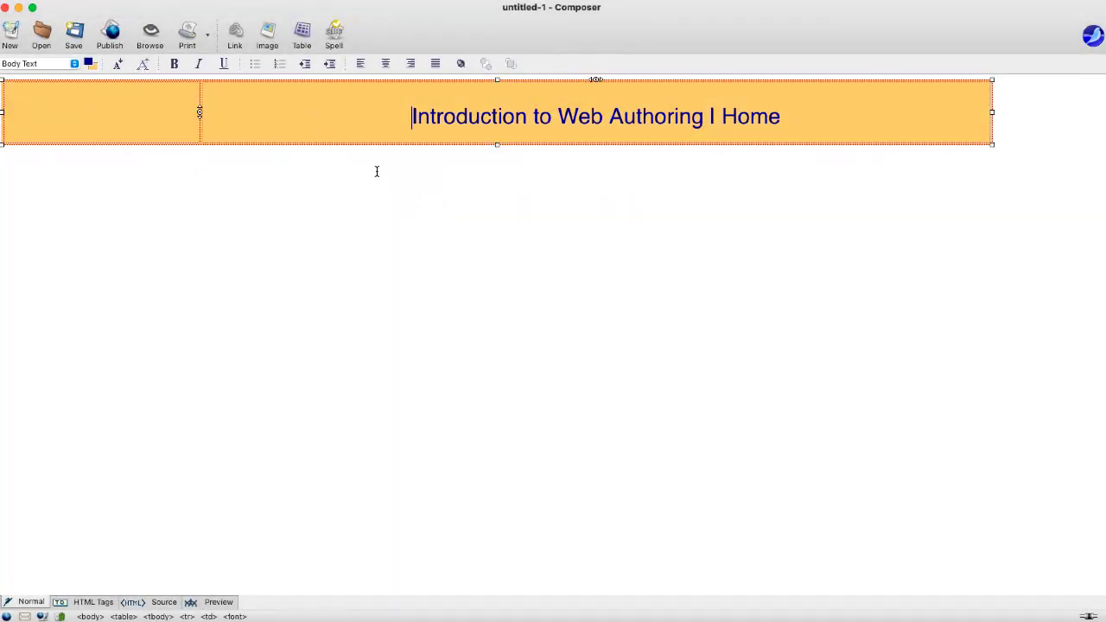
pyautogui.click(477, 166)
pyautogui.click(916, 129)
# - Centre the heading cell content and set the header table's alignment to Center
pyautogui.click(387, 66)
pyautogui.rightClick(389, 112)
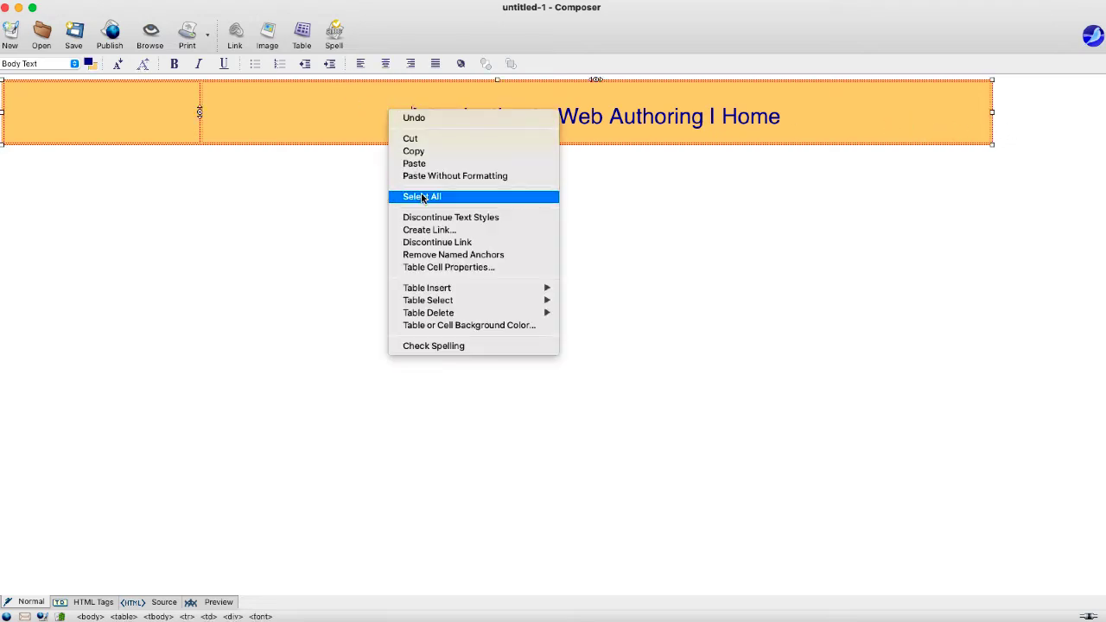
pyautogui.click(434, 267)
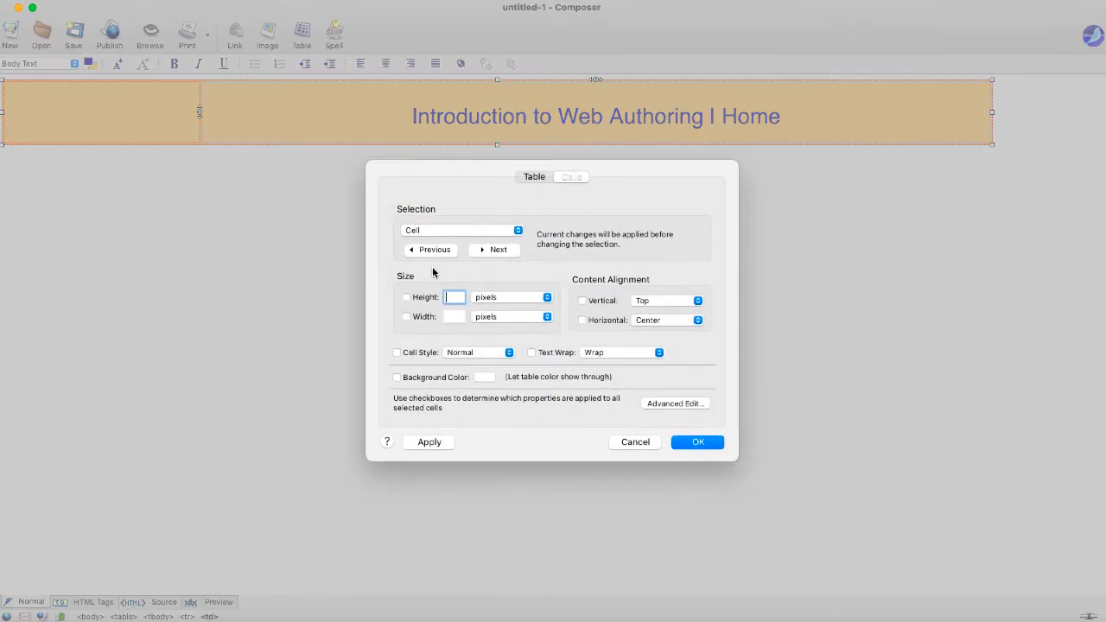
pyautogui.click(531, 178)
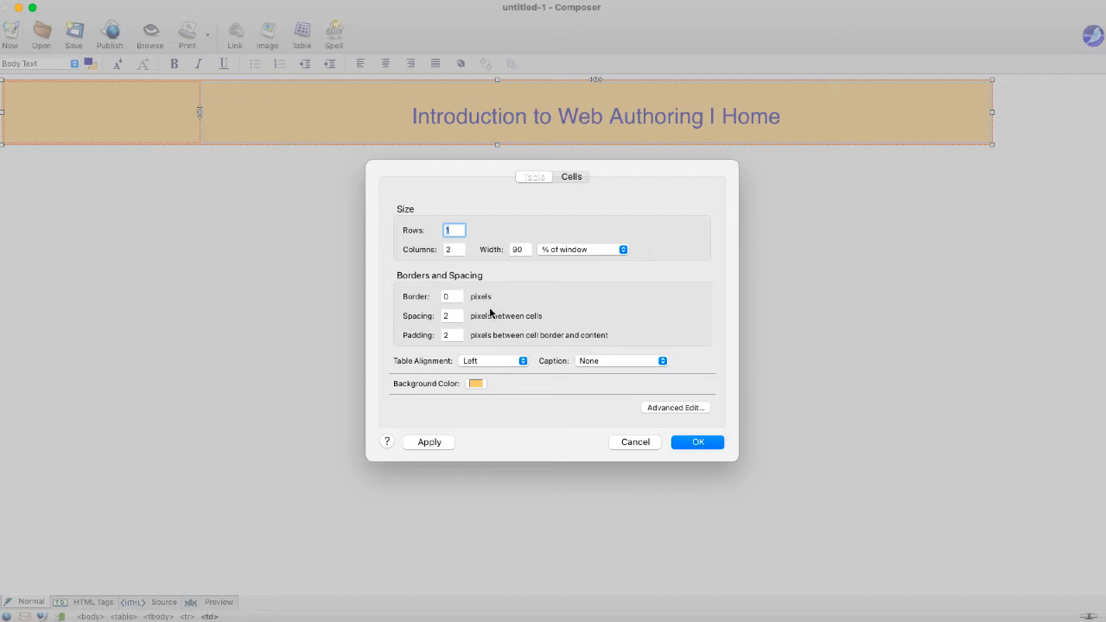
pyautogui.click(470, 361)
pyautogui.click(473, 361)
pyautogui.click(477, 362)
pyautogui.click(477, 373)
pyautogui.click(686, 446)
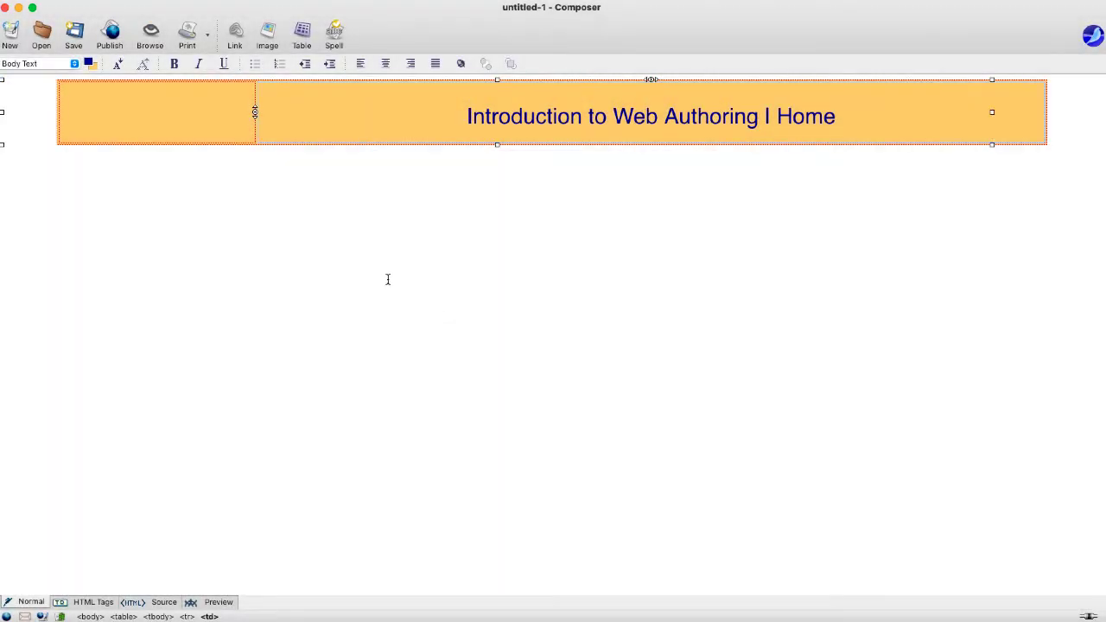
pyautogui.click(1062, 93)
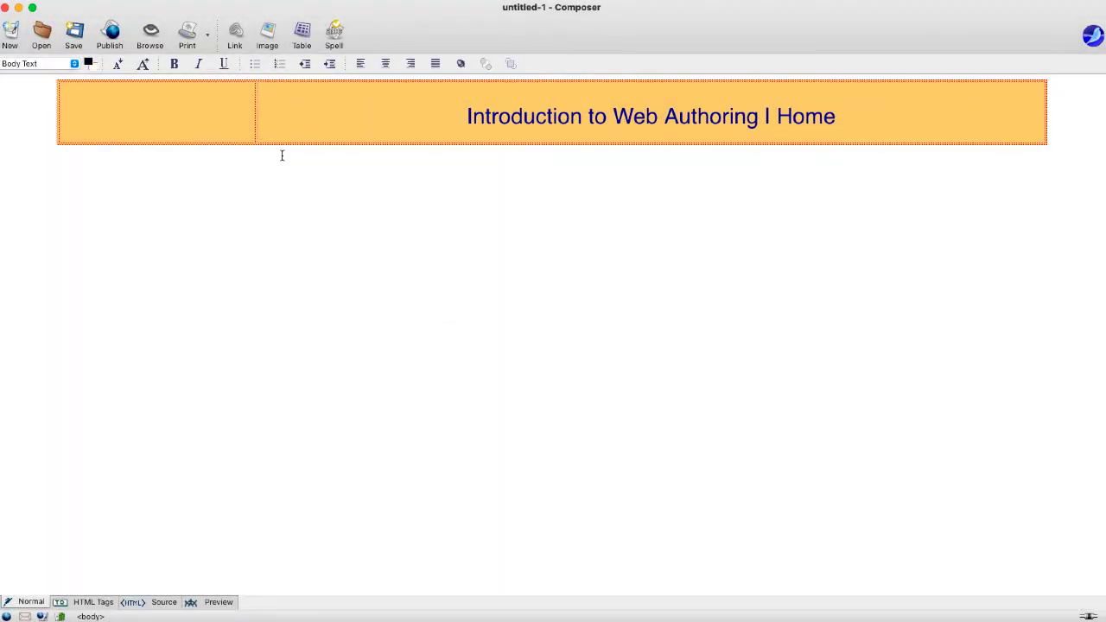
# - Insert a table with 4 columns, width 90 and border 0 below the header
pyautogui.click(302, 34)
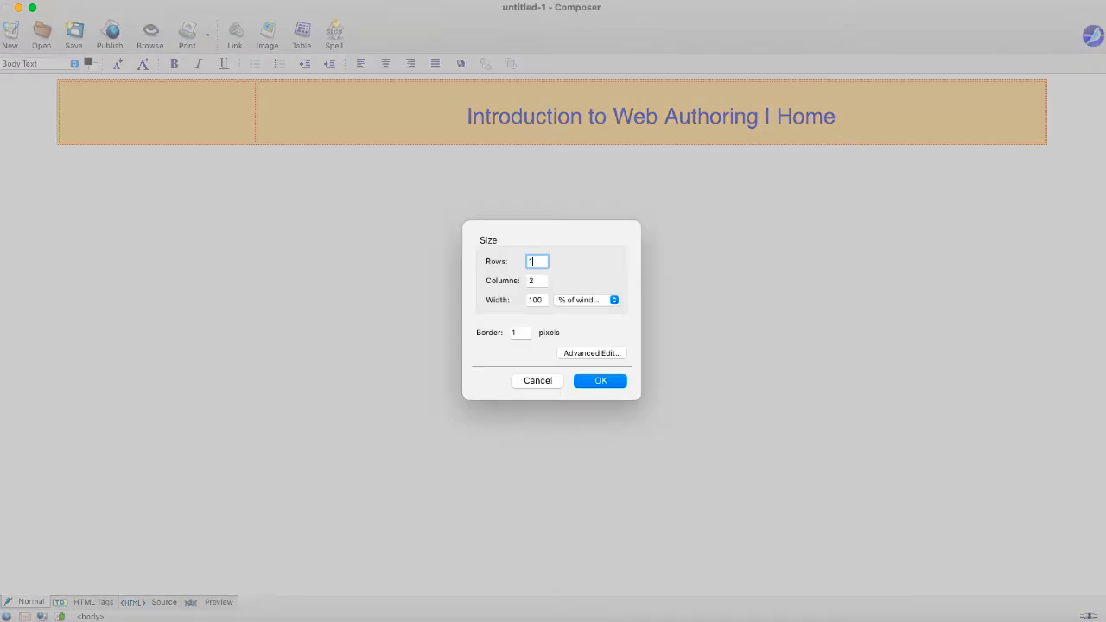
pyautogui.press('Tab')
pyautogui.write('4')
pyautogui.press('Tab')
pyautogui.write('90')
pyautogui.press('Tab')
pyautogui.write('0')
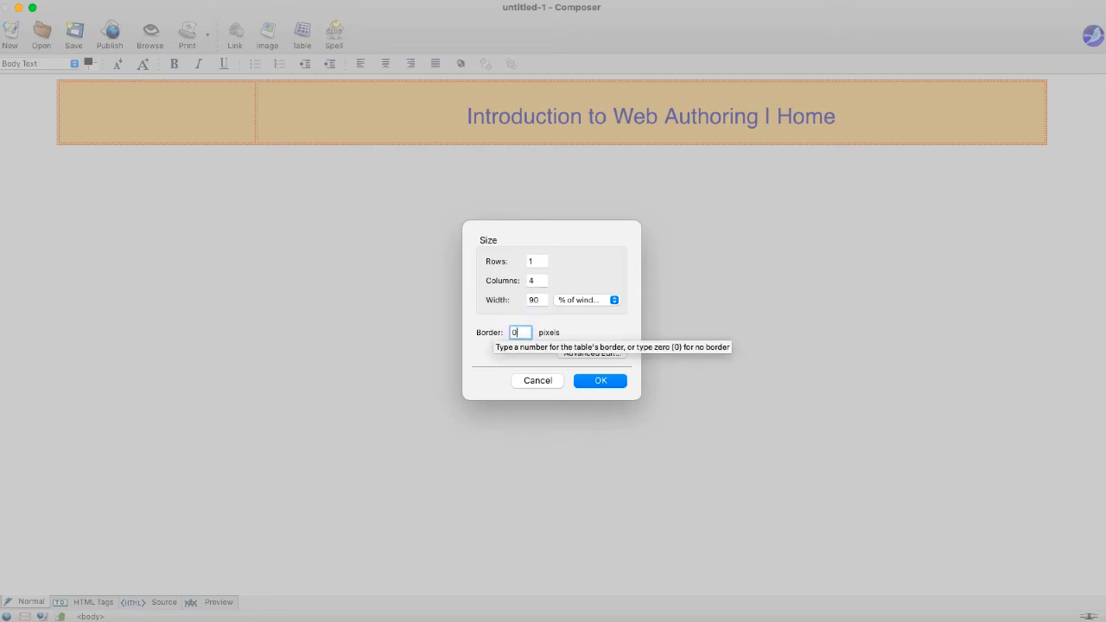
pyautogui.click(584, 380)
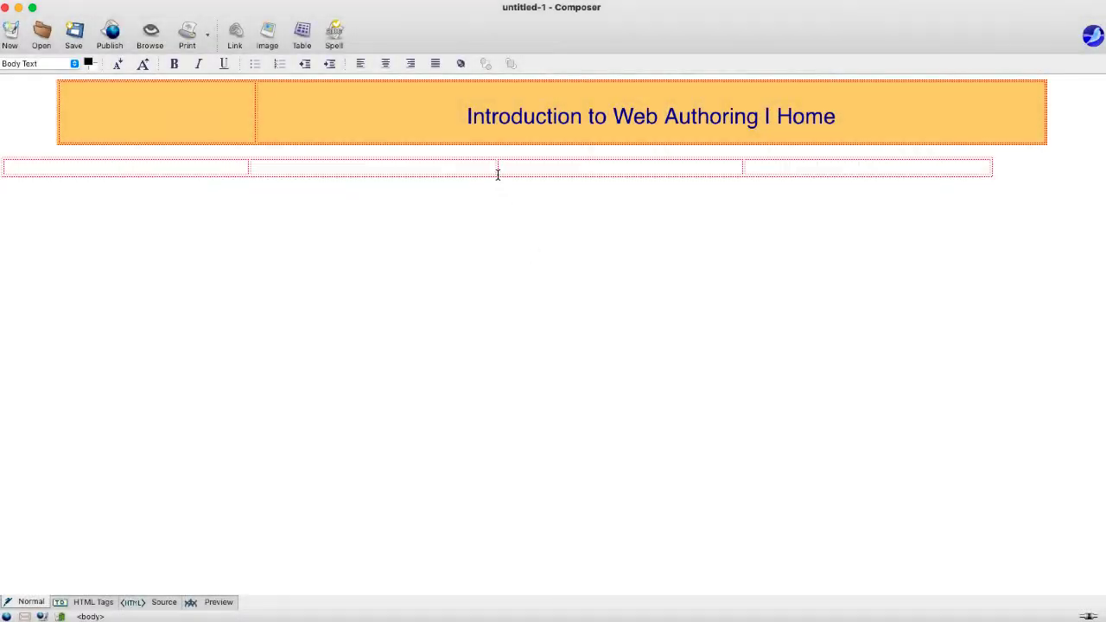
# - Set the navigation table's alignment to Center on the page
pyautogui.rightClick(505, 170)
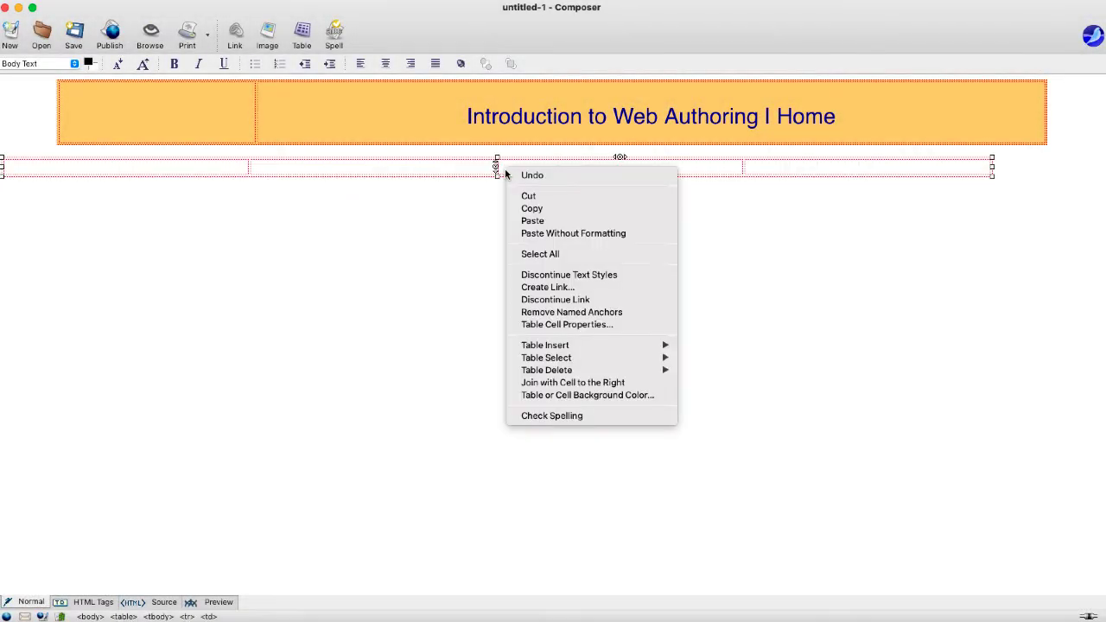
pyautogui.click(567, 325)
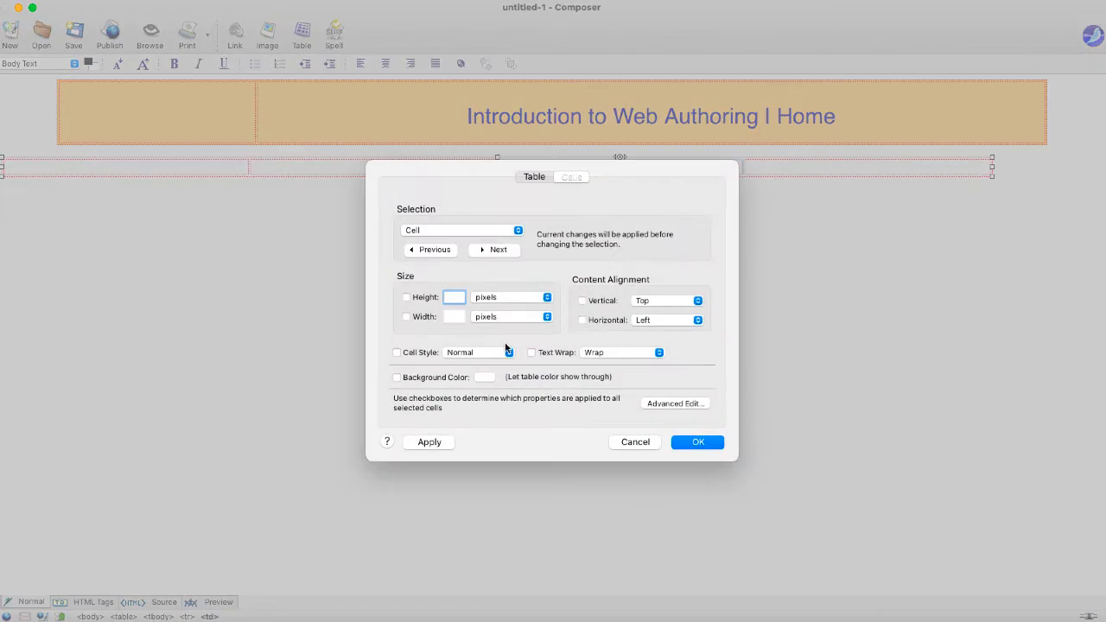
pyautogui.click(532, 177)
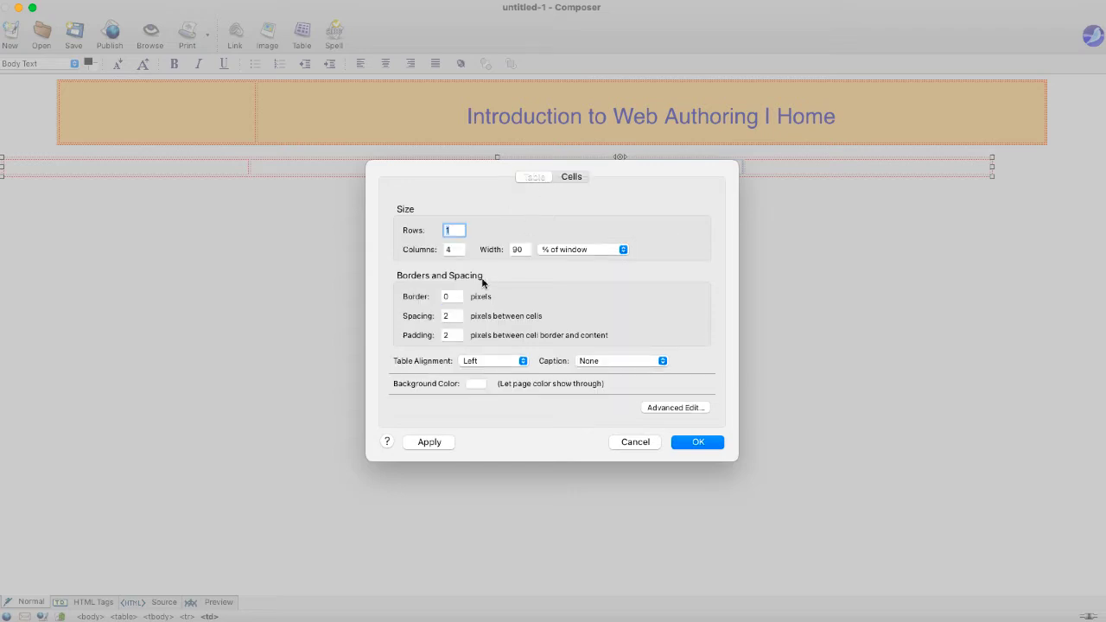
pyautogui.click(472, 361)
pyautogui.click(480, 374)
pyautogui.click(695, 442)
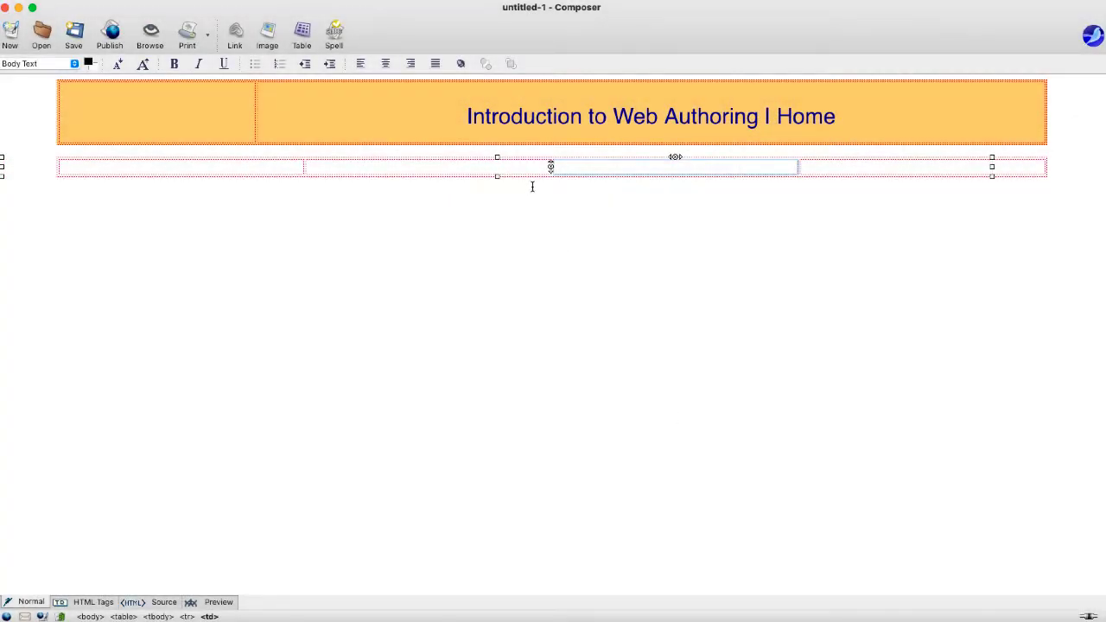
# - Give all four navigation cells a width of 25% of the table
pyautogui.click(577, 172)
pyautogui.moveTo(294, 168); pyautogui.dragTo(909, 171)
pyautogui.rightClick(932, 167)
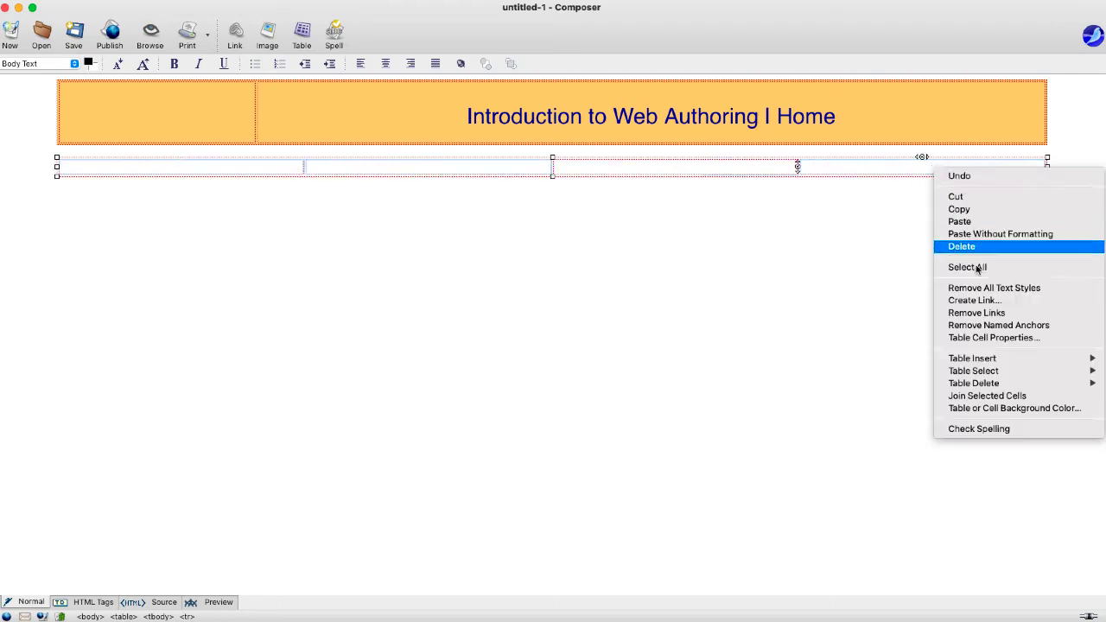
pyautogui.click(974, 336)
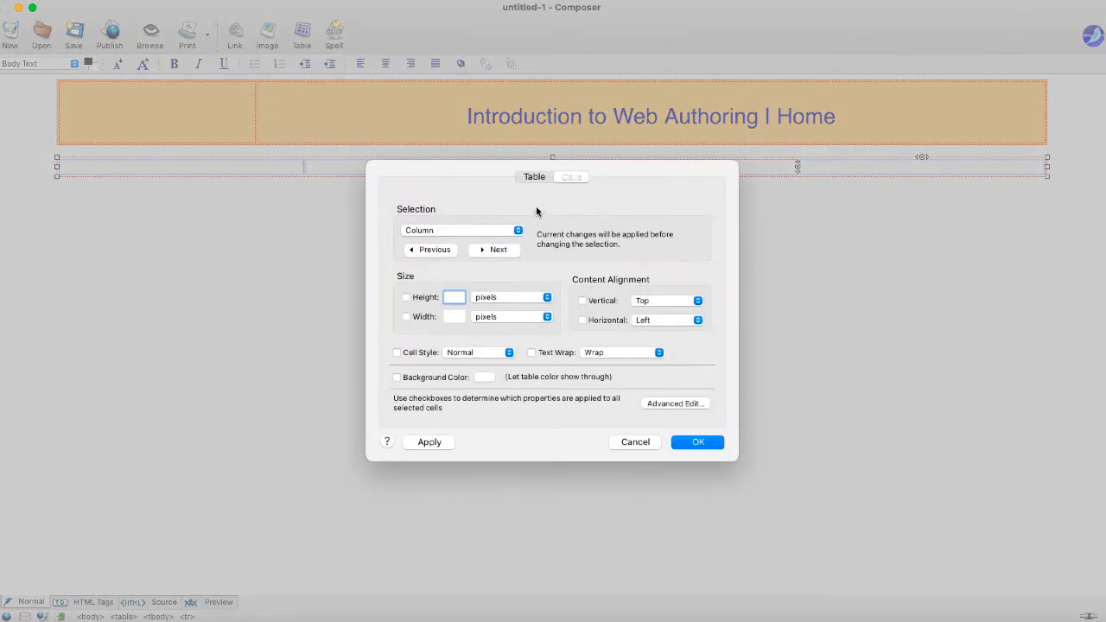
pyautogui.click(406, 316)
pyautogui.click(453, 316)
pyautogui.write('25')
pyautogui.click(547, 316)
pyautogui.click(535, 330)
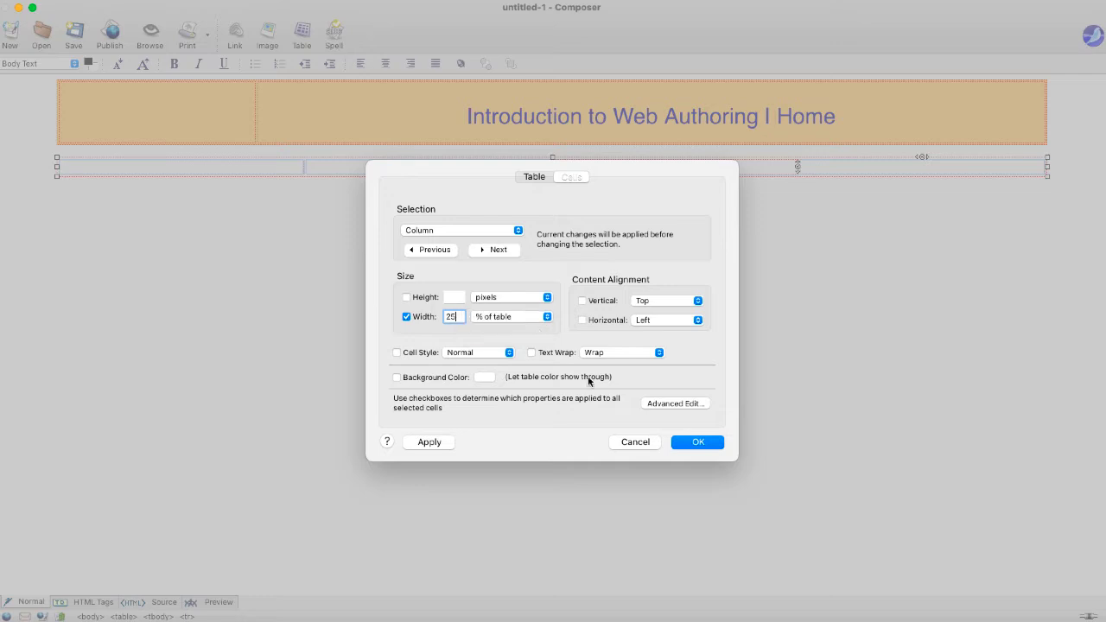
pyautogui.click(686, 447)
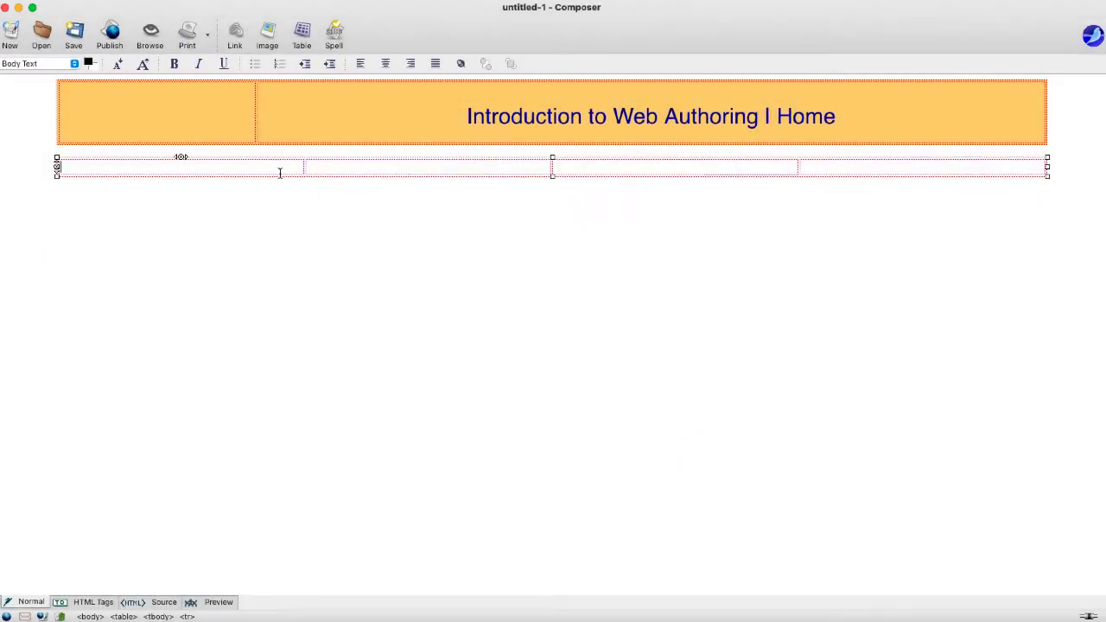
# - Type Home, Authoring, FTP and Contact into the four navigation cells
pyautogui.click(280, 174)
pyautogui.write('Hom')
pyautogui.write('Authoring')
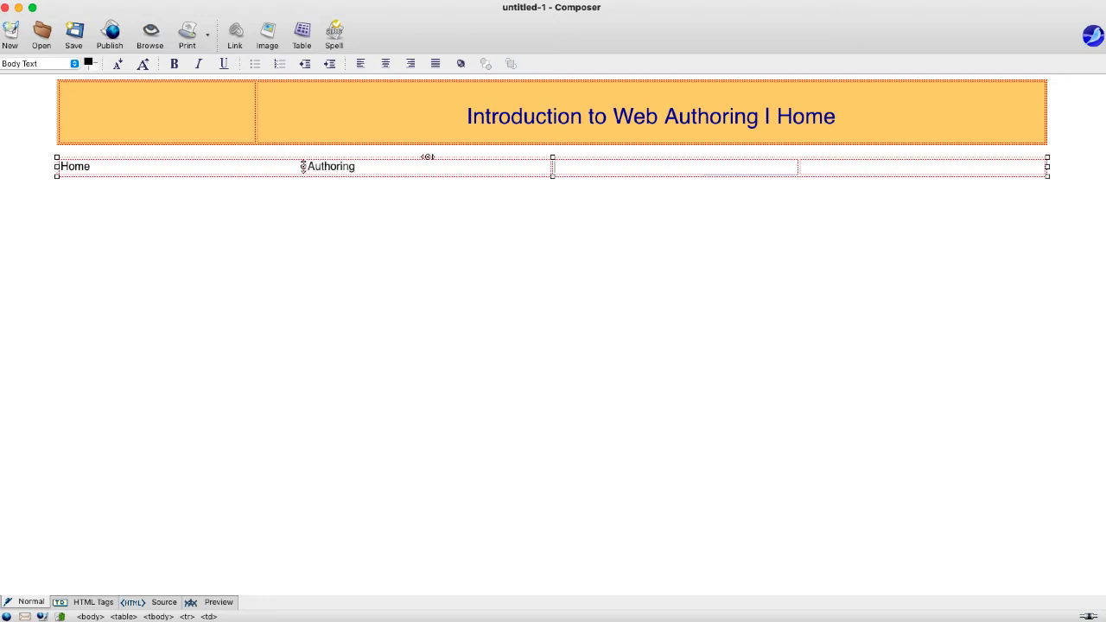
pyautogui.press('Tab')
pyautogui.write('FTP')
pyautogui.press('Tab')
pyautogui.write('Con')
# - Delete the blank line separating the navigation row from the orange header
pyautogui.click(349, 217)
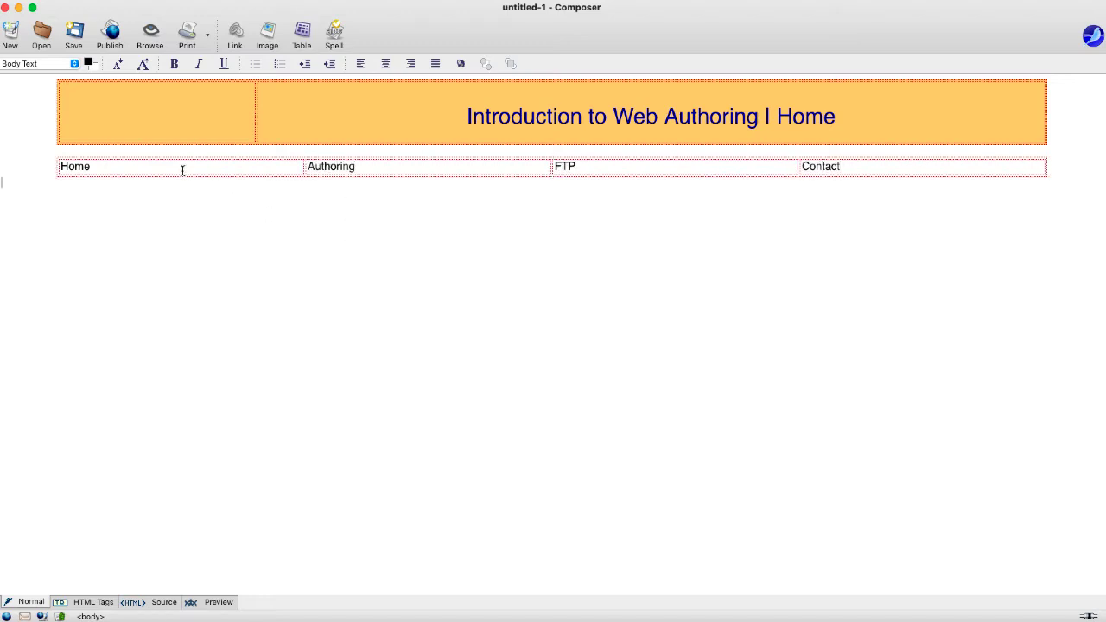
pyautogui.press('Delete')
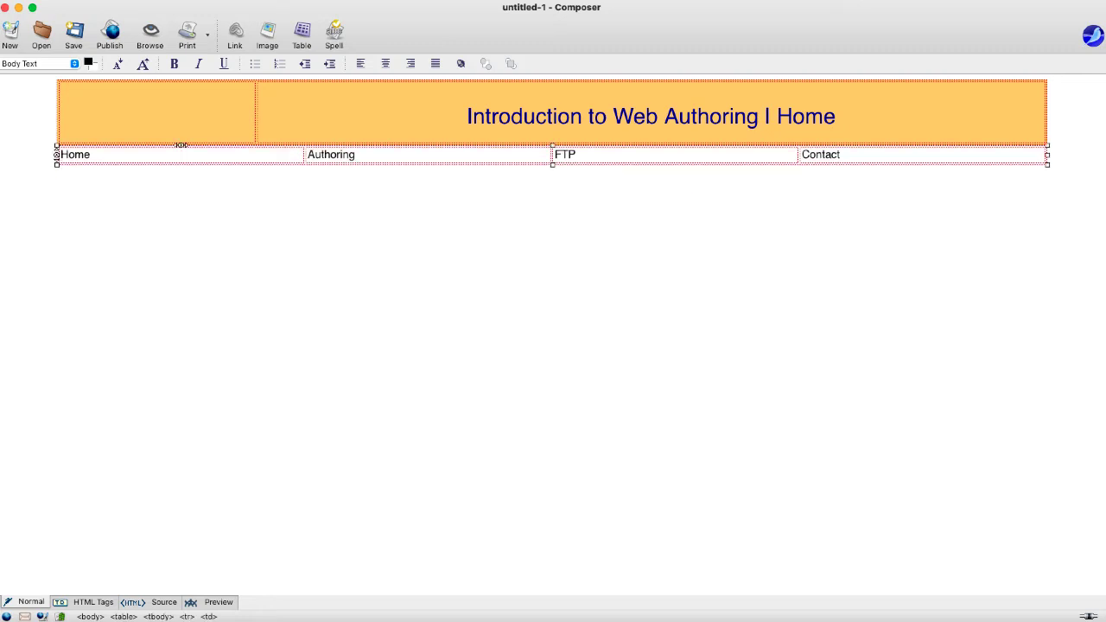
pyautogui.click(250, 183)
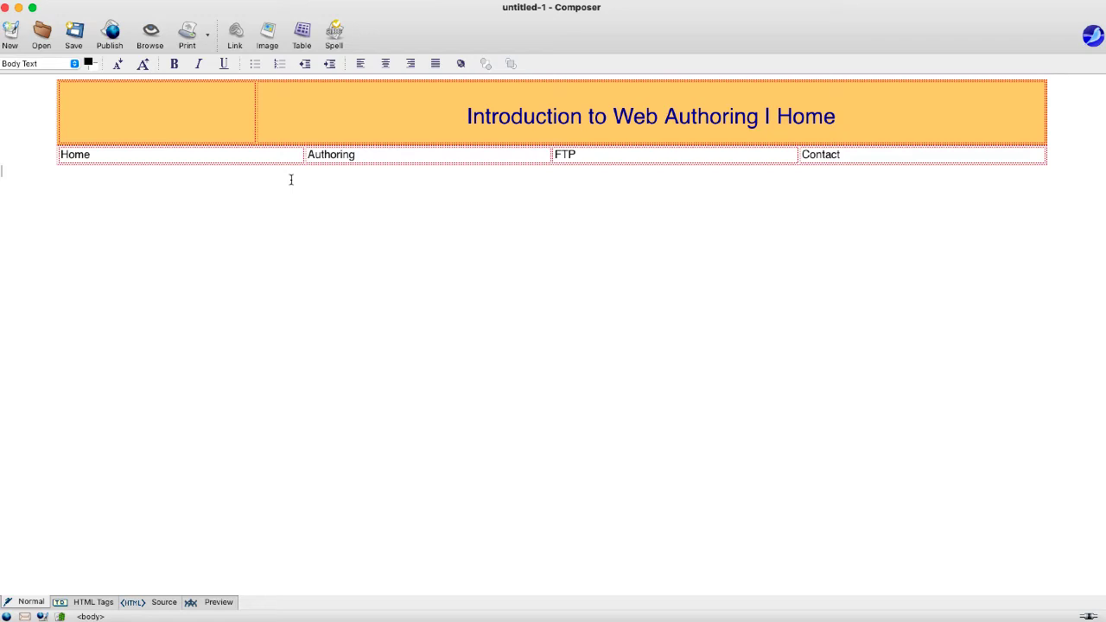
# - Set up a new table with 2 rows and 1 column, selecting the width value to replace
pyautogui.click(269, 36)
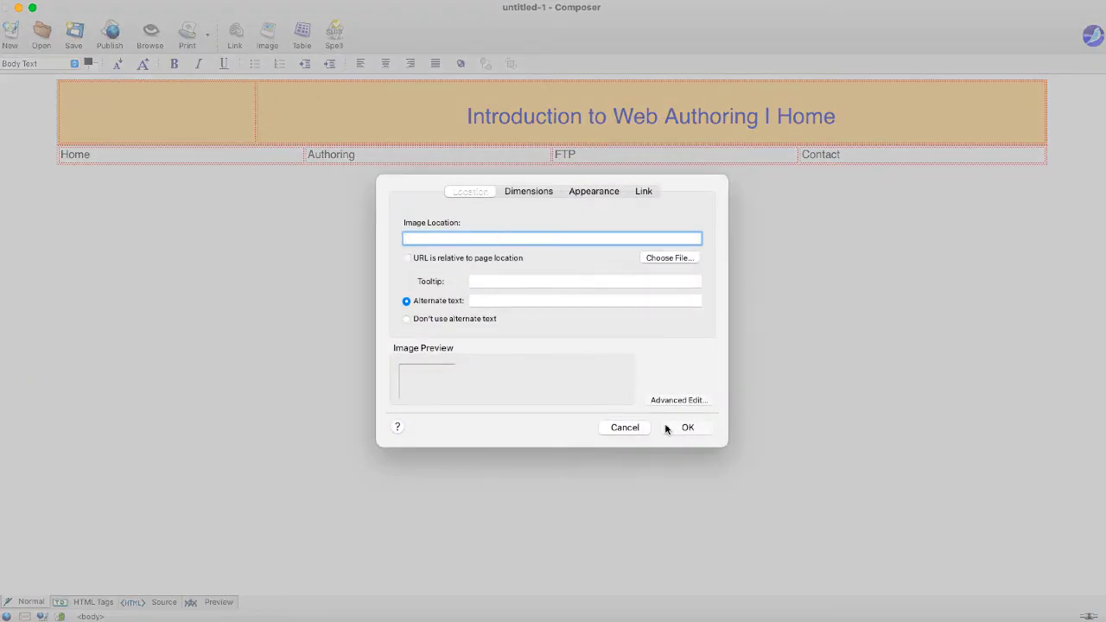
pyautogui.click(634, 430)
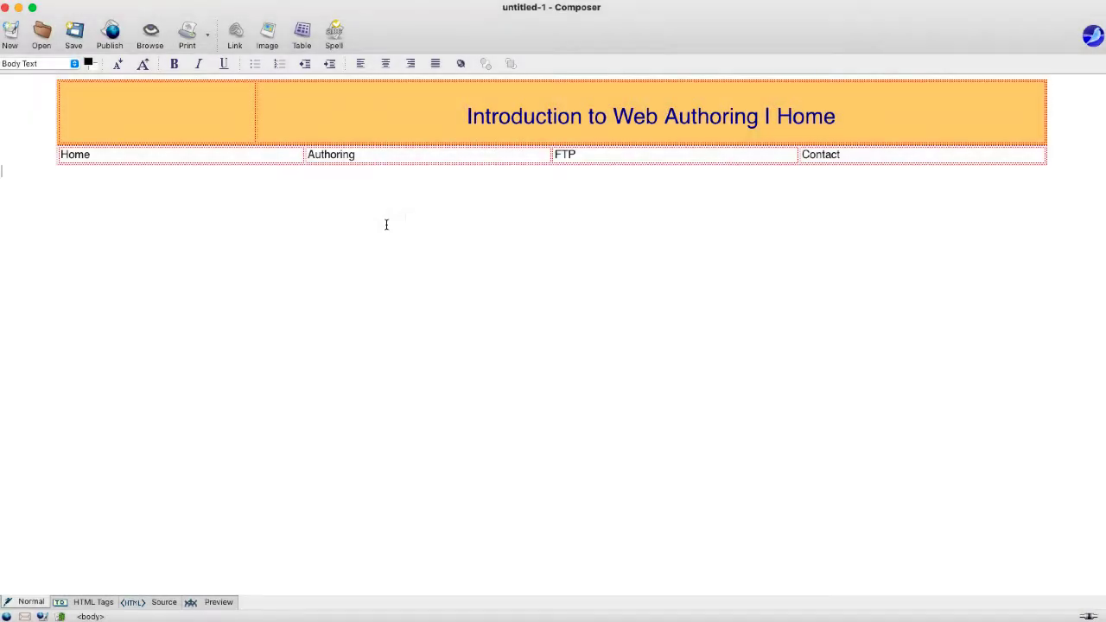
pyautogui.click(302, 35)
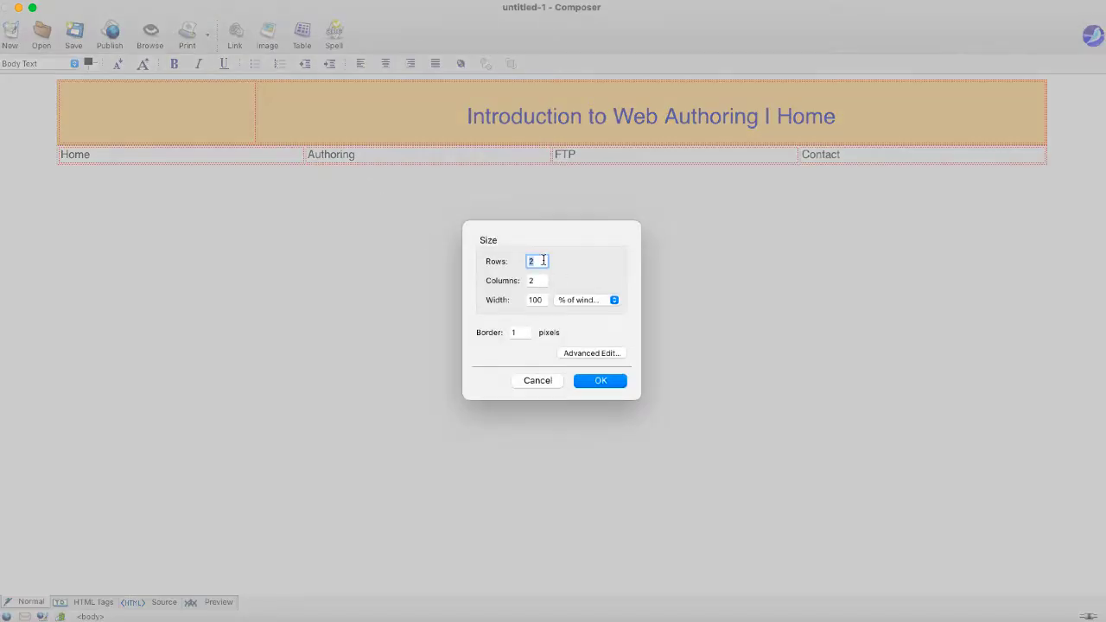
pyautogui.press('Tab')
pyautogui.write('1')
pyautogui.click(542, 300)
pyautogui.moveTo(542, 300); pyautogui.dragTo(513, 303)
# - Insert the 90%-wide table, remove the blank line above it, and add a line in its top cell
pyautogui.write('90')
pyautogui.click(510, 334)
pyautogui.click(593, 381)
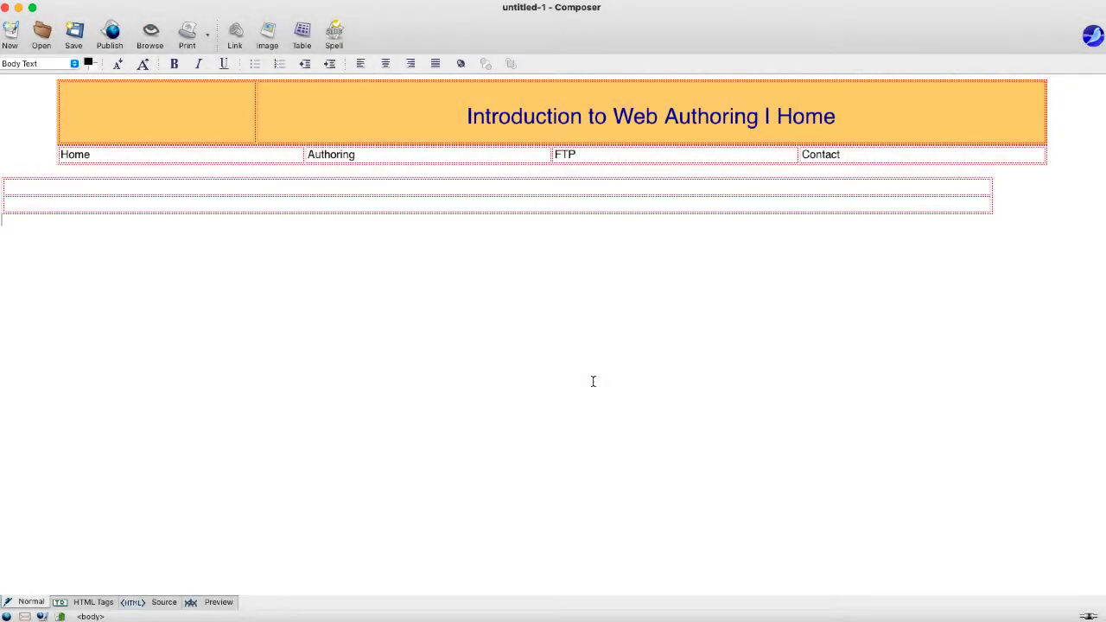
pyautogui.click(195, 171)
pyautogui.press('Delete')
pyautogui.click(216, 177)
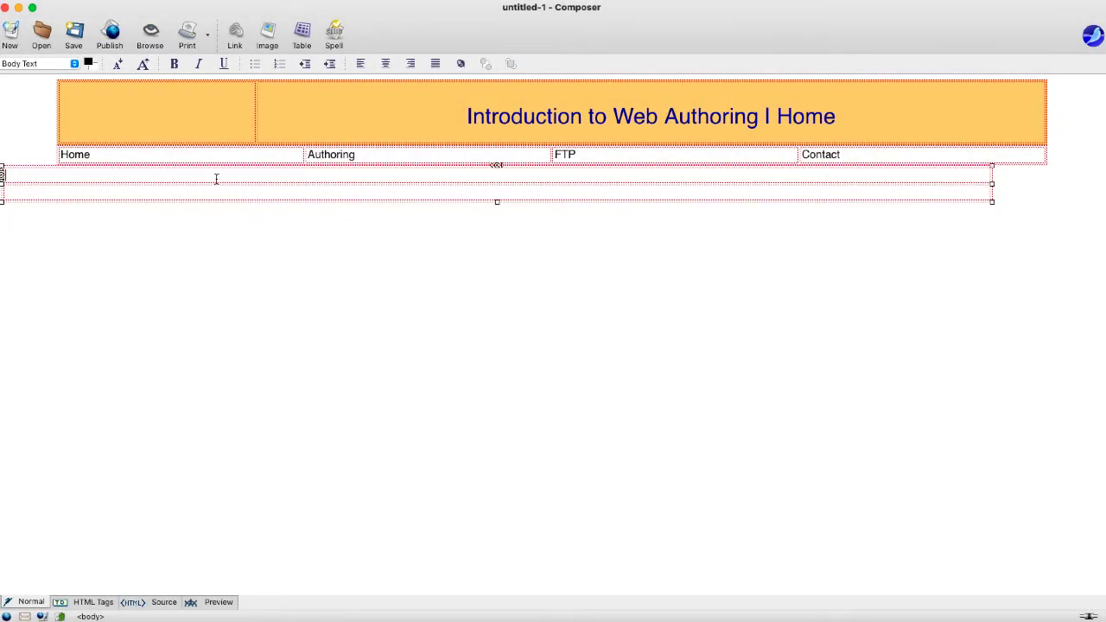
pyautogui.press('Return')
pyautogui.press('Return')
pyautogui.press('Return')
pyautogui.press('Return')
pyautogui.press('Return')
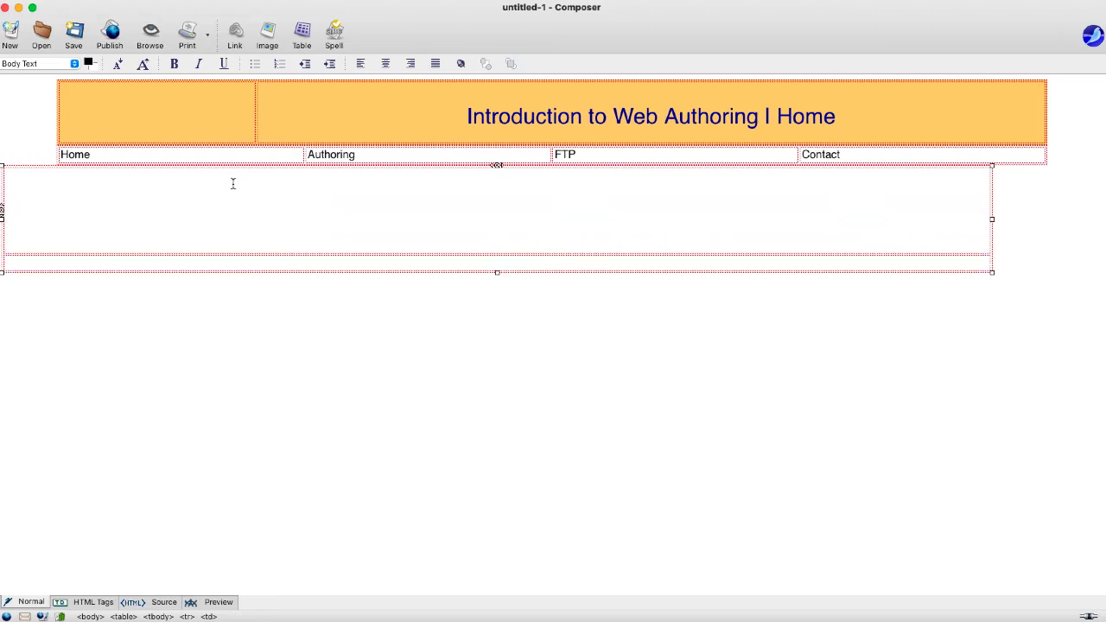
# - Give the table's bottom cell a light orange #ffcc66 background
pyautogui.click(266, 264)
pyautogui.rightClick(266, 264)
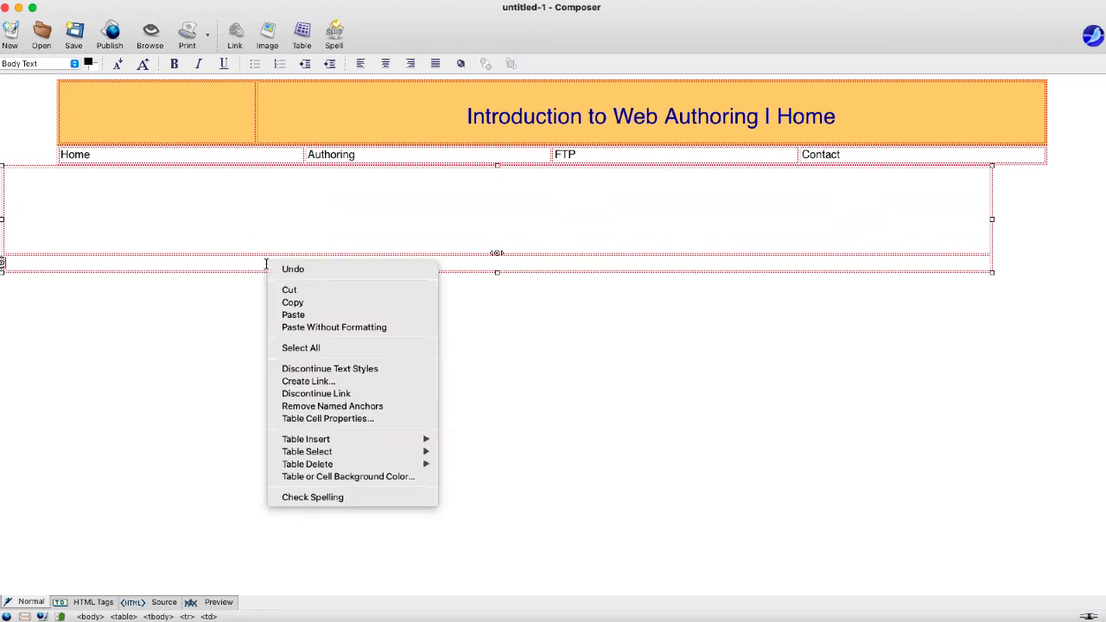
pyautogui.click(320, 418)
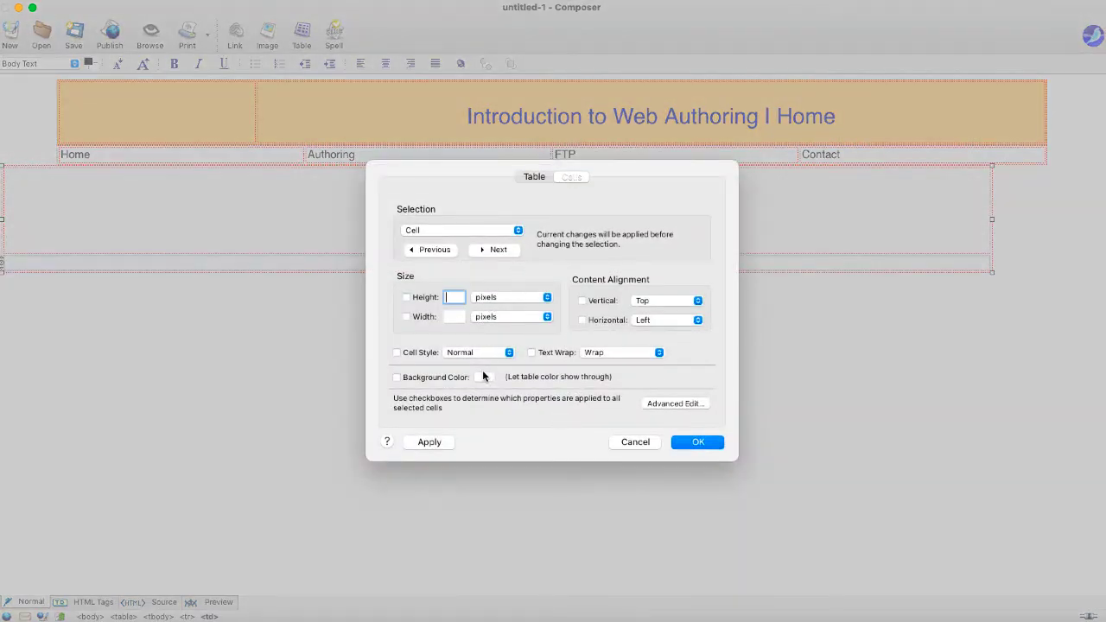
pyautogui.click(481, 377)
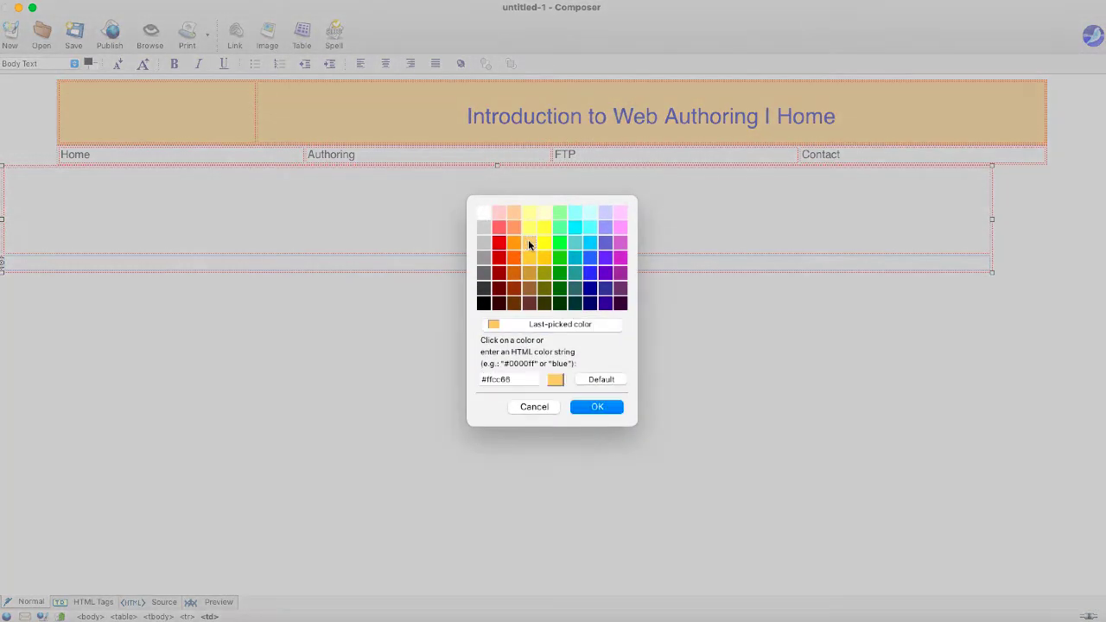
pyautogui.click(529, 243)
pyautogui.click(599, 406)
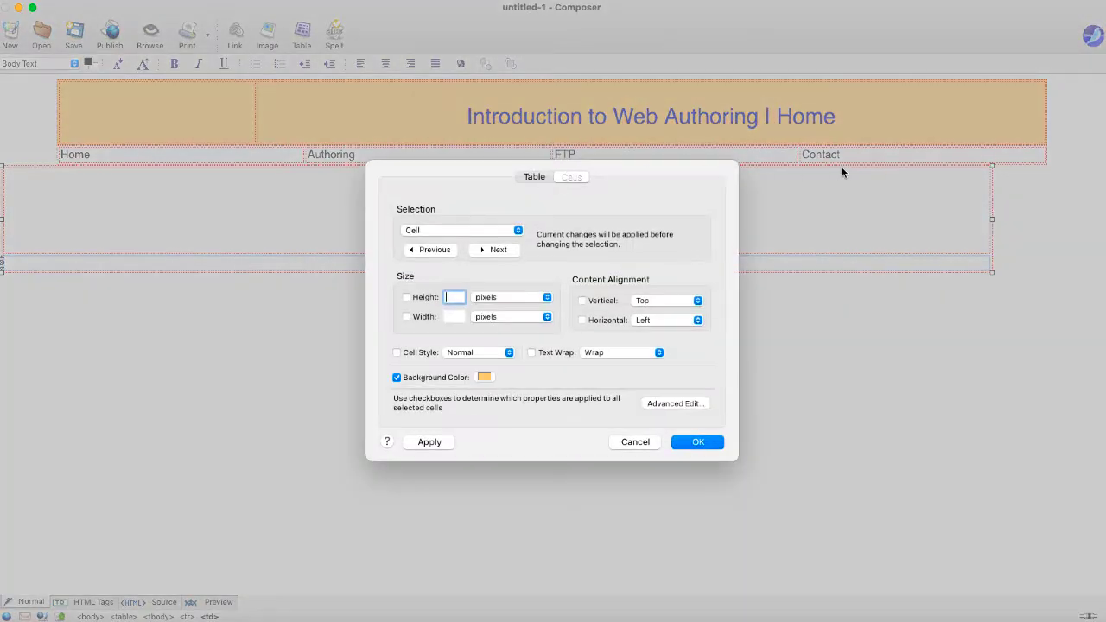
pyautogui.click(677, 441)
pyautogui.moveTo(856, 149); pyautogui.dragTo(102, 148)
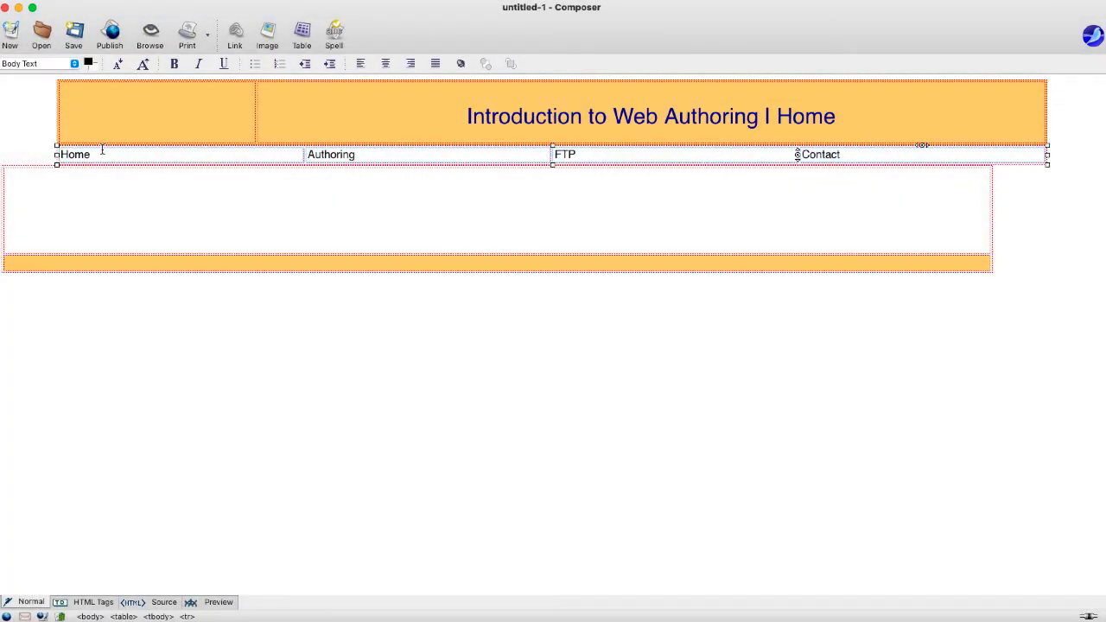
# - Apply the light orange #ffcc66 background to the Home, Authoring, FTP and Contact cells
pyautogui.rightClick(228, 152)
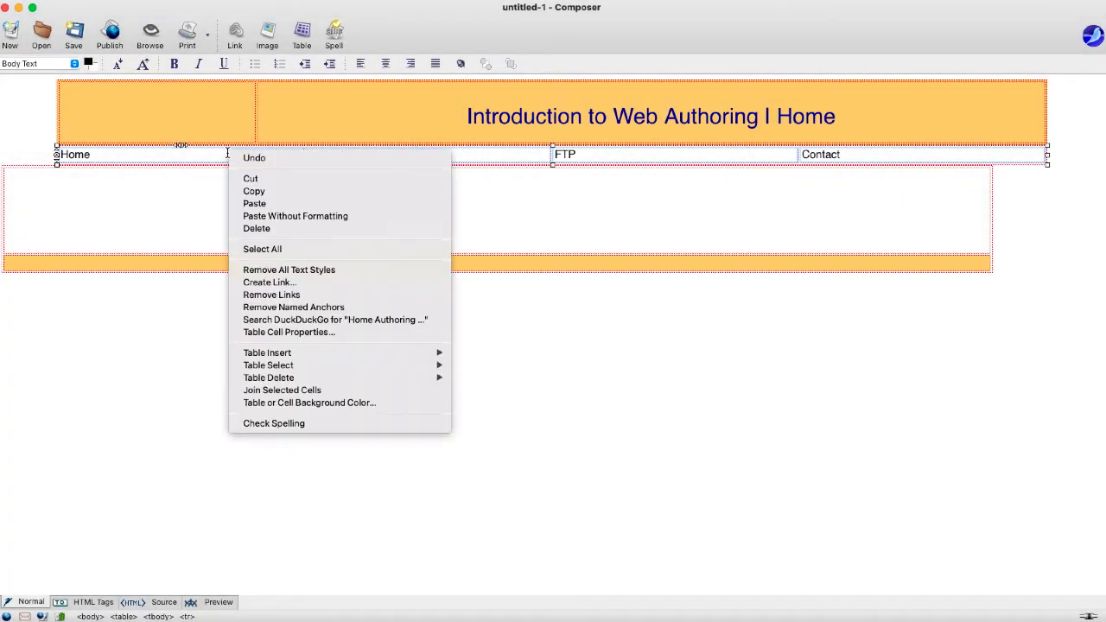
pyautogui.click(278, 332)
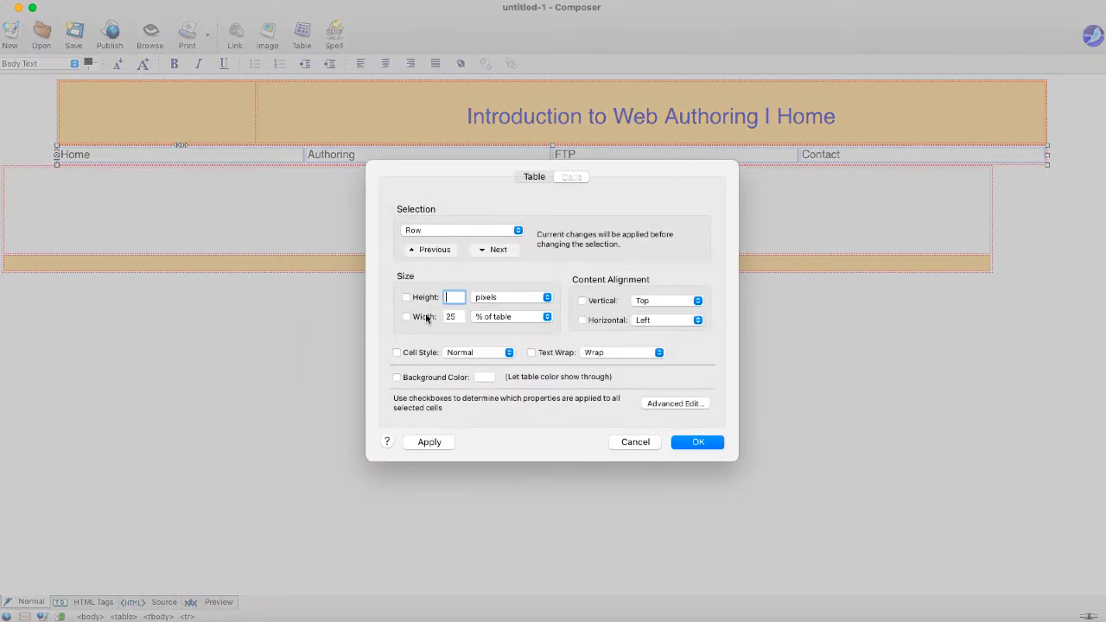
pyautogui.click(485, 376)
pyautogui.click(526, 245)
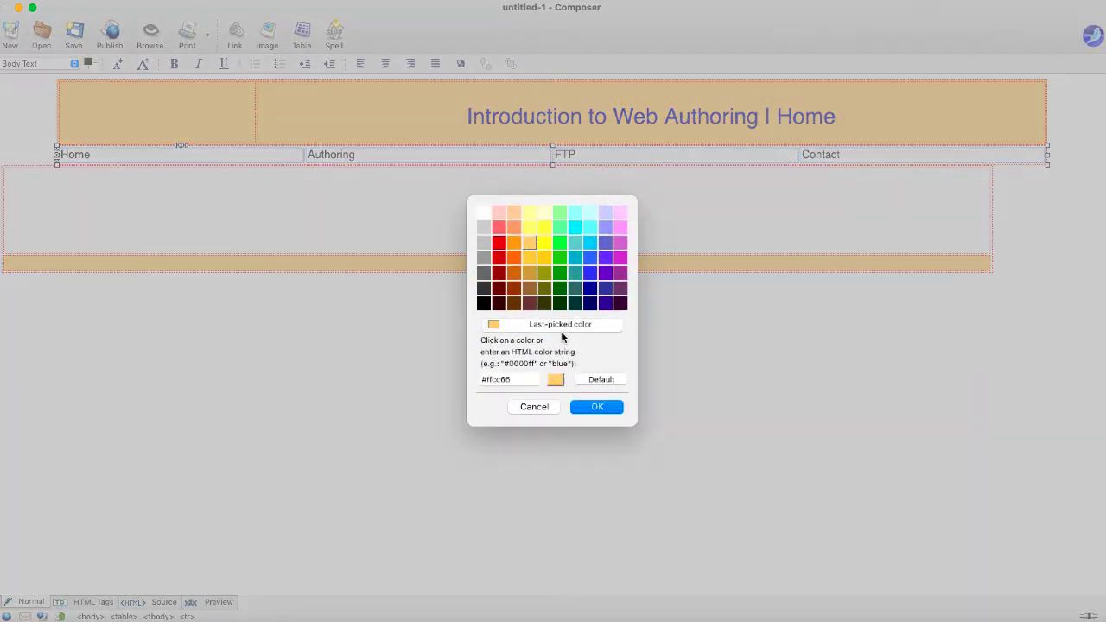
pyautogui.click(603, 408)
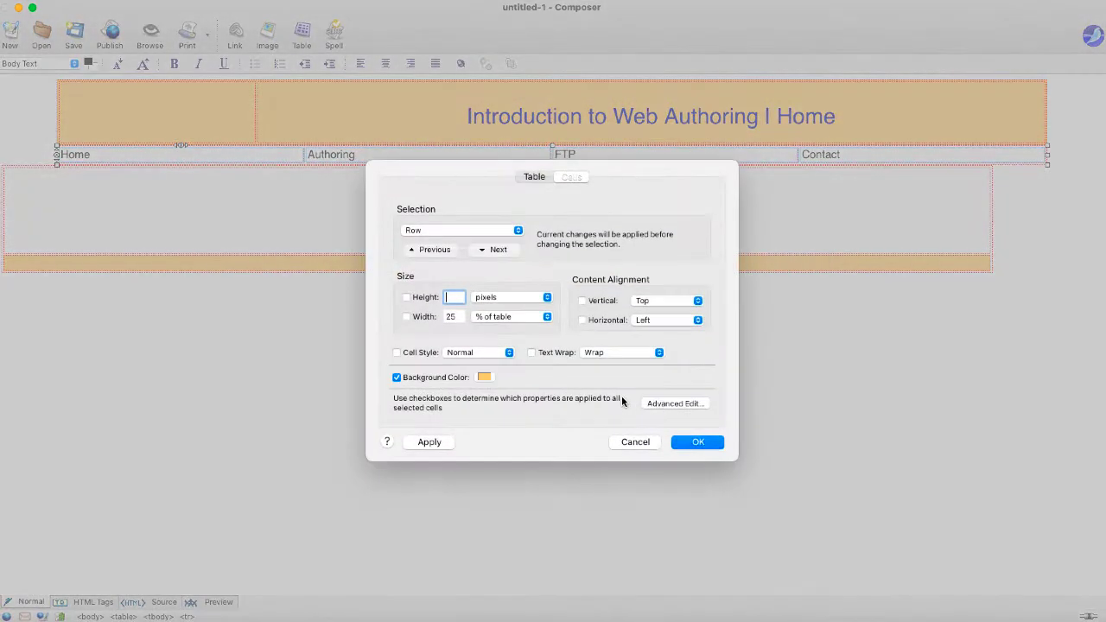
pyautogui.click(699, 442)
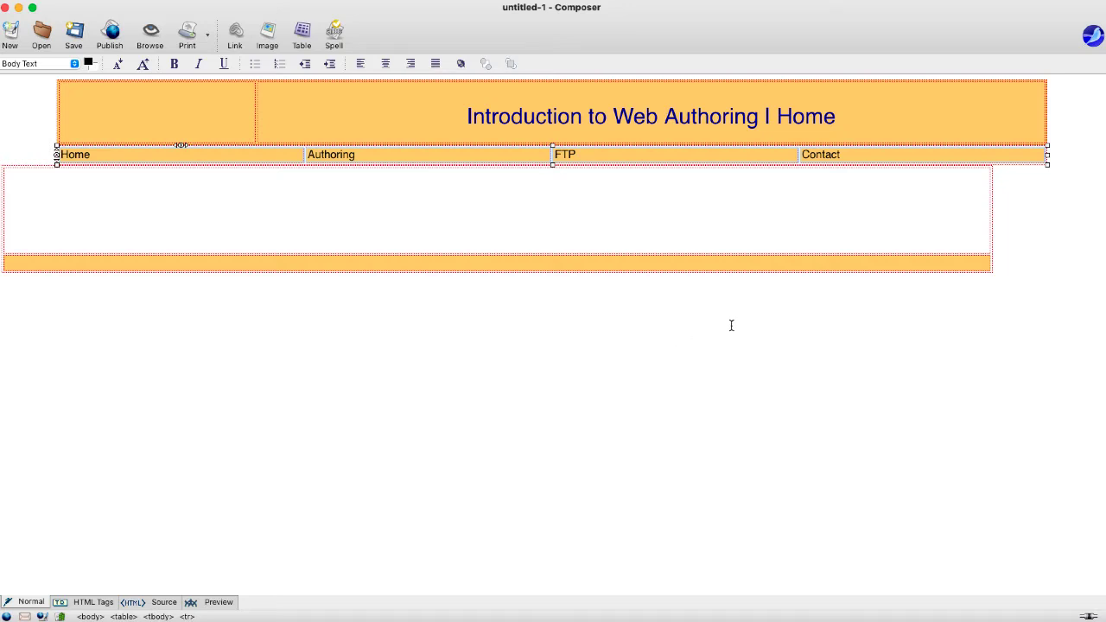
pyautogui.click(896, 215)
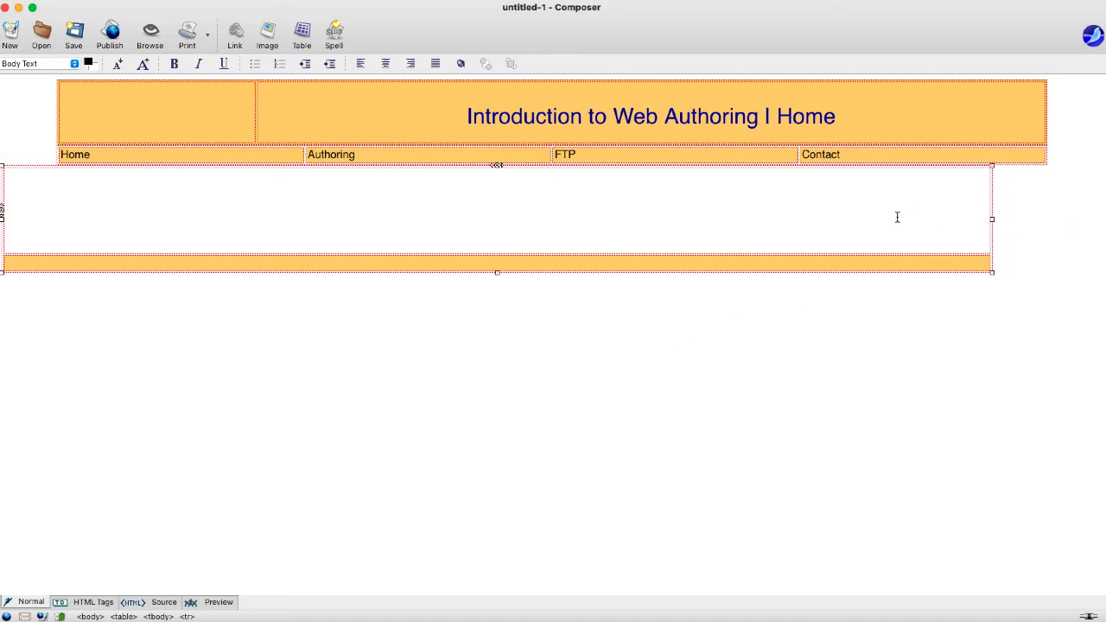
# - Set the content table's alignment to Center and add a blank line in its white top cell
pyautogui.rightClick(955, 225)
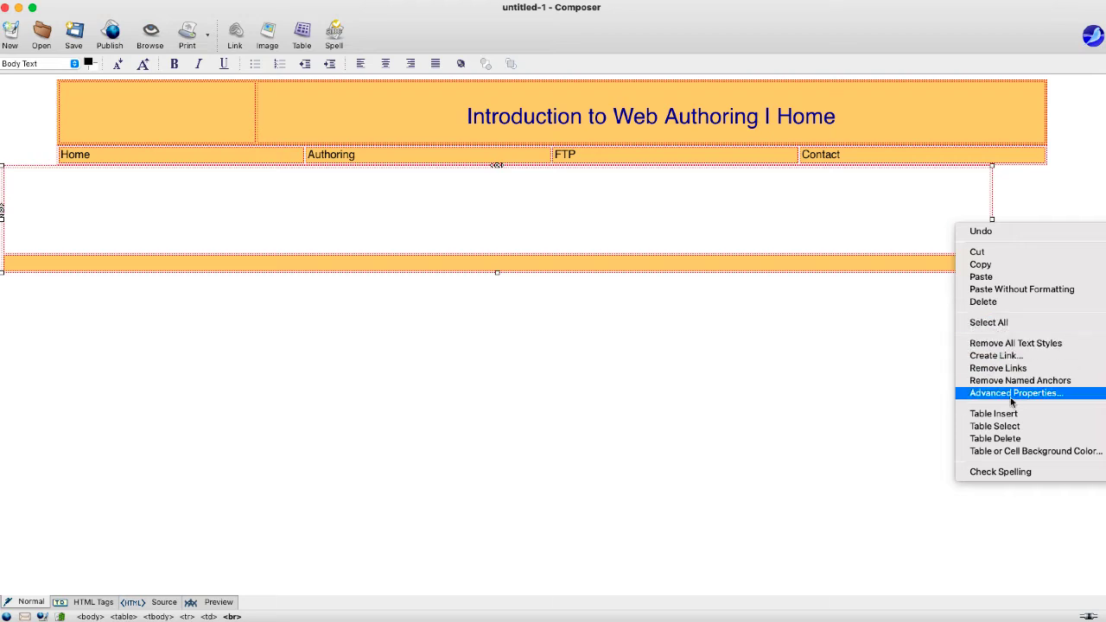
pyautogui.click(797, 421)
pyautogui.click(820, 296)
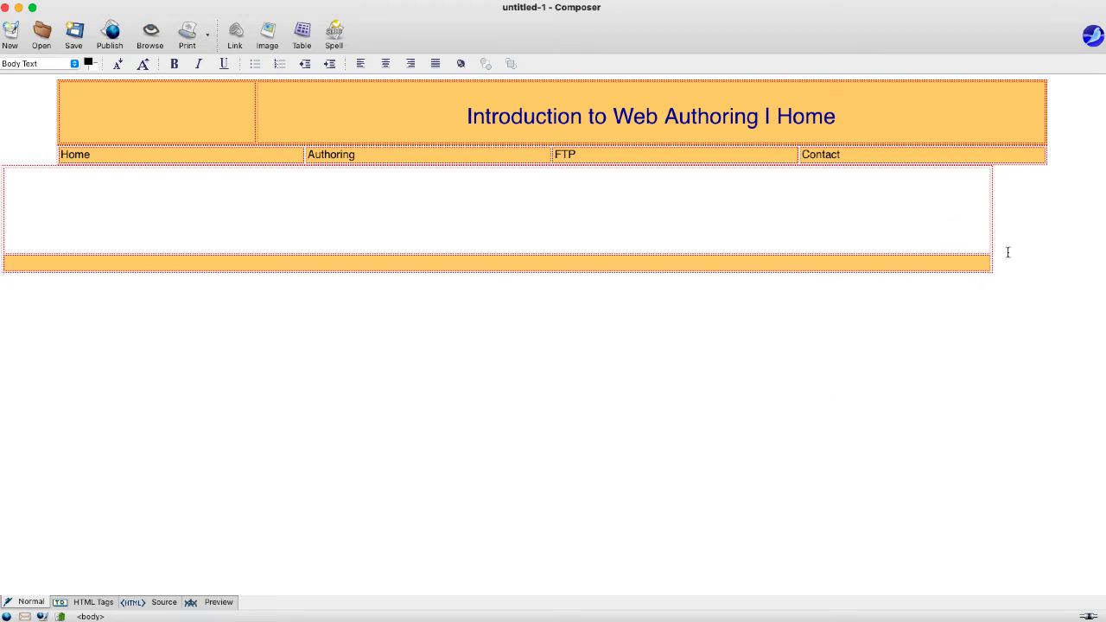
pyautogui.rightClick(933, 235)
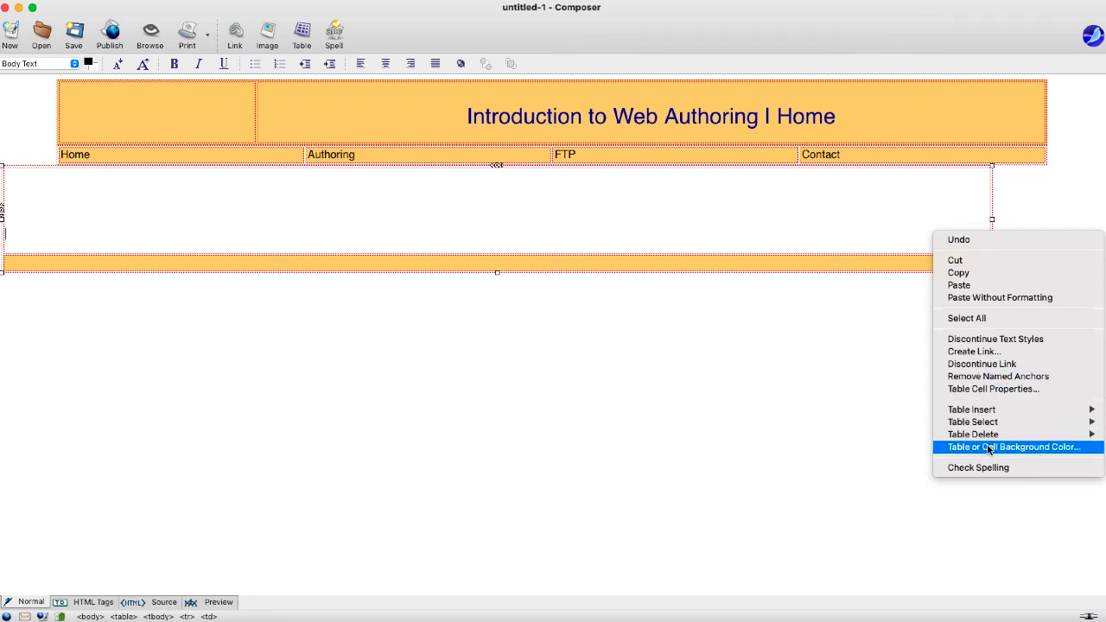
pyautogui.click(990, 391)
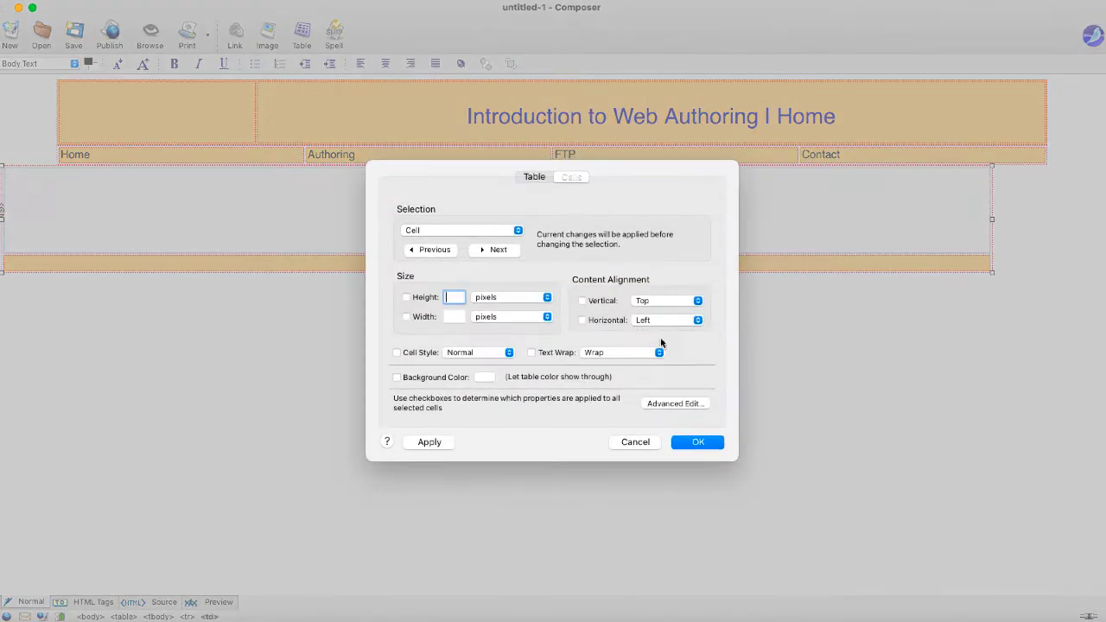
pyautogui.click(539, 177)
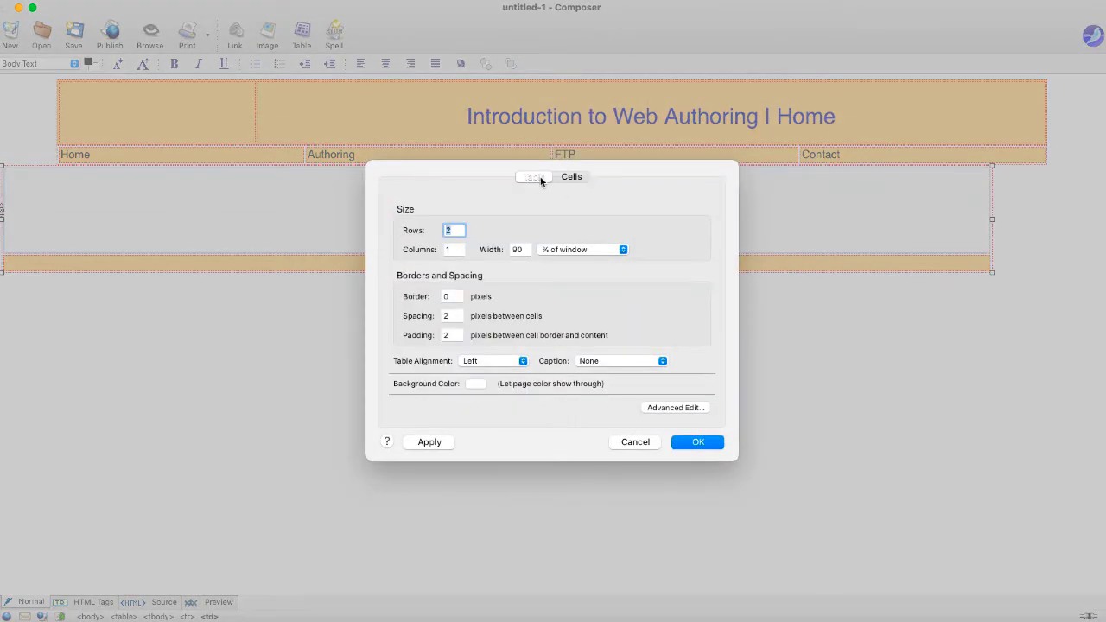
pyautogui.click(494, 360)
pyautogui.click(478, 372)
pyautogui.click(691, 442)
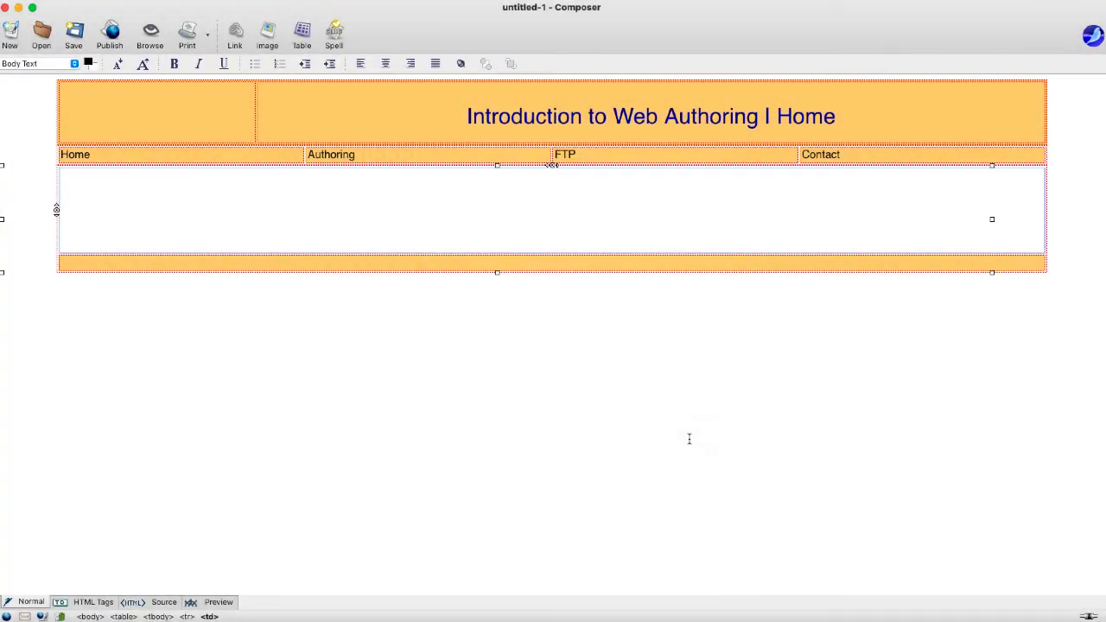
pyautogui.press('Return')
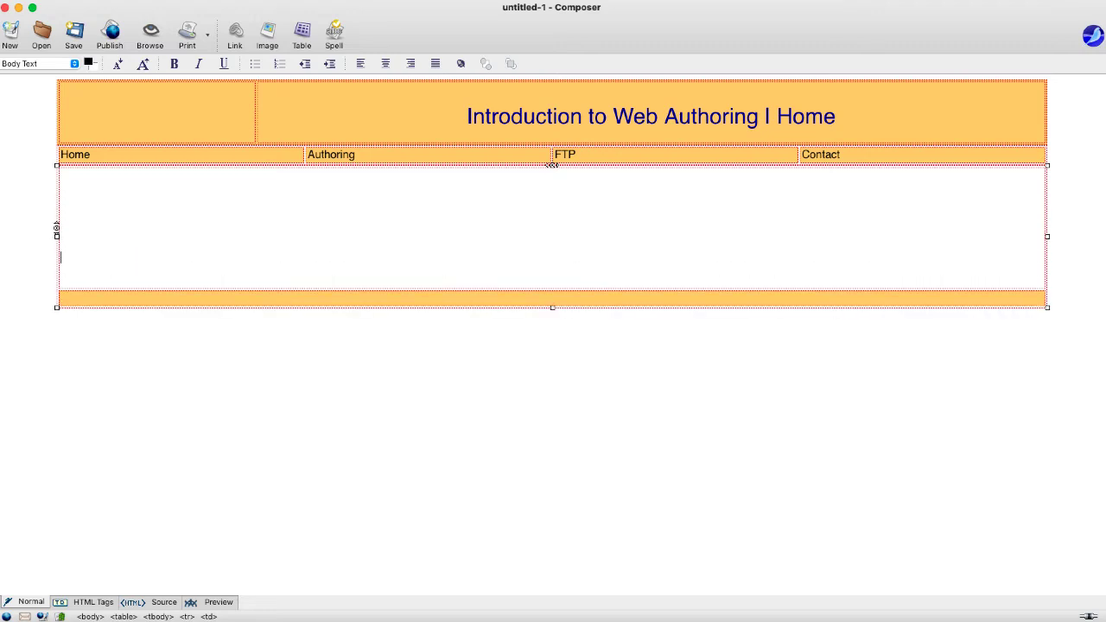
# - Type the author credit line and 'Last Updated: August 29, 2022' into the orange footer
pyautogui.click(183, 125)
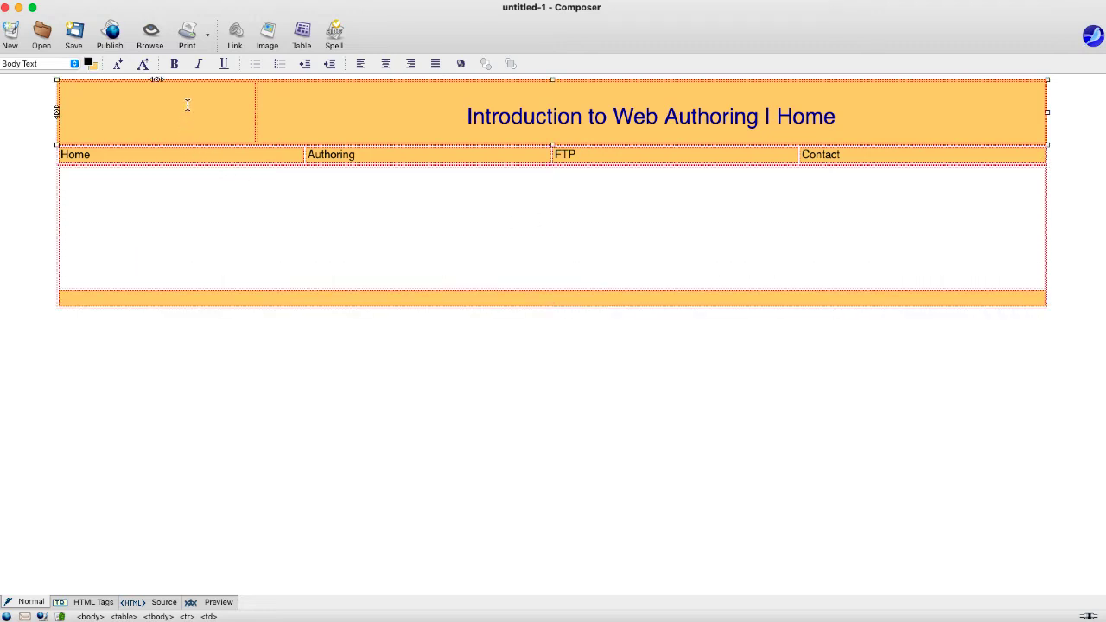
pyautogui.click(578, 304)
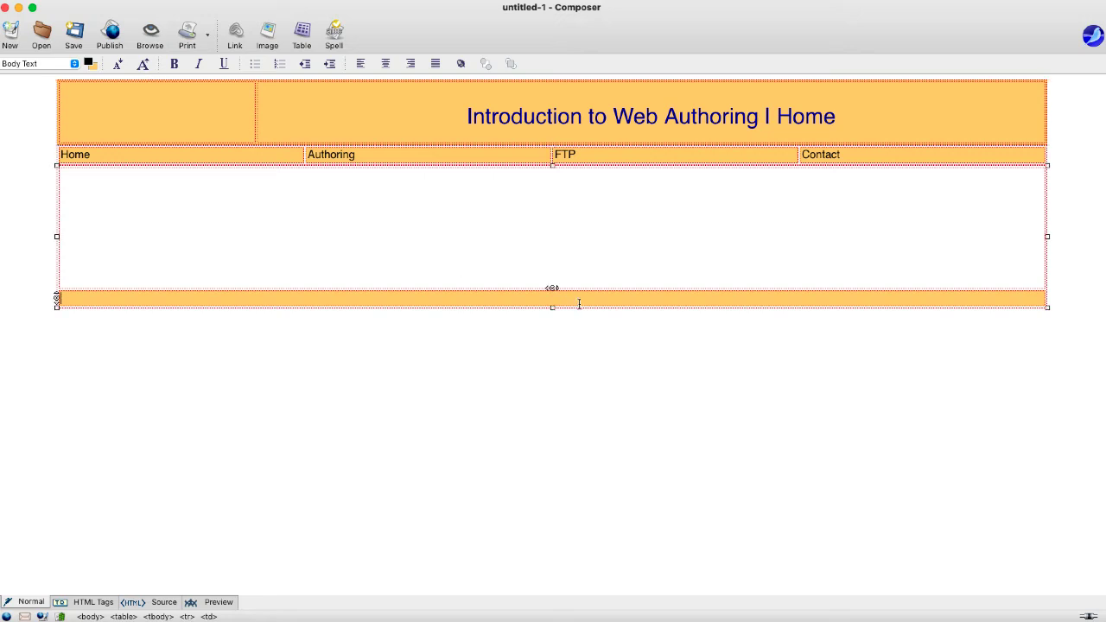
pyautogui.write('Created By: Richard Hartshorne')
pyautogui.press('Return')
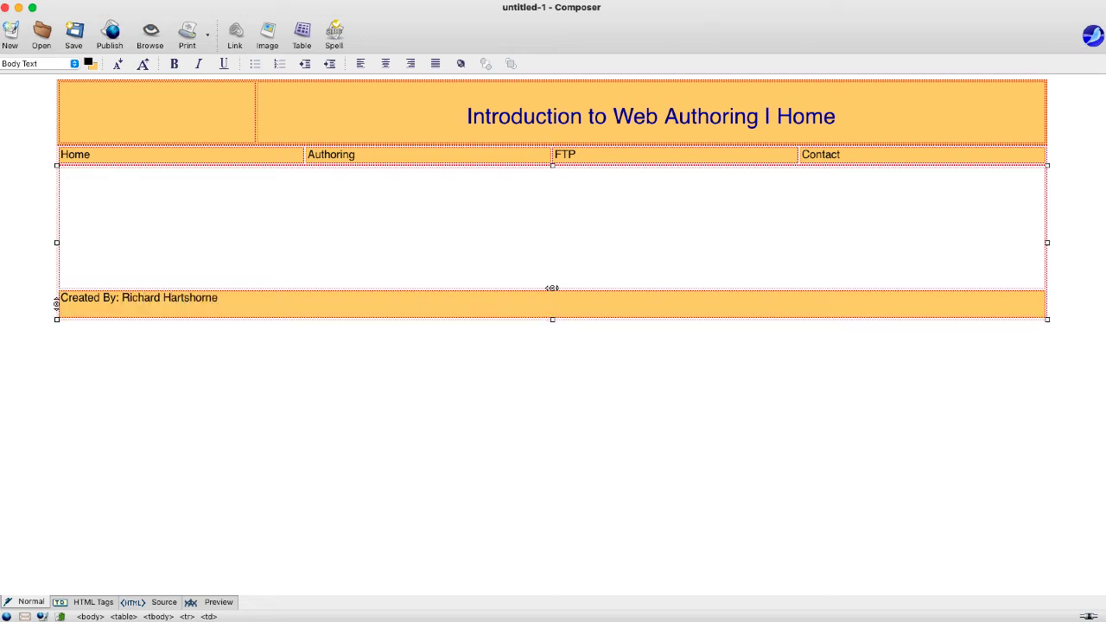
pyautogui.write('Lats S')
pyautogui.write('Update')
pyautogui.write('d: Augh')
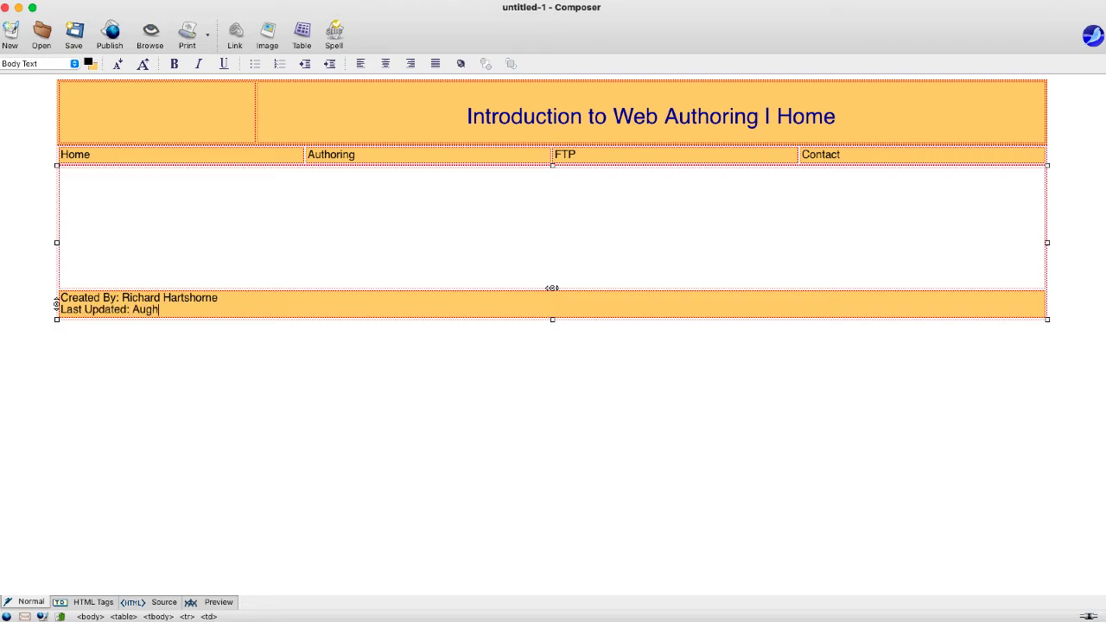
pyautogui.press('BackSpace')
pyautogui.write('ust 29')
pyautogui.write(', 022')
pyautogui.write('2')
pyautogui.press('BackSpace')
pyautogui.press('BackSpace')
pyautogui.write('2022')
# - Center both footer lines
pyautogui.click(301, 302)
pyautogui.moveTo(251, 312); pyautogui.dragTo(57, 295)
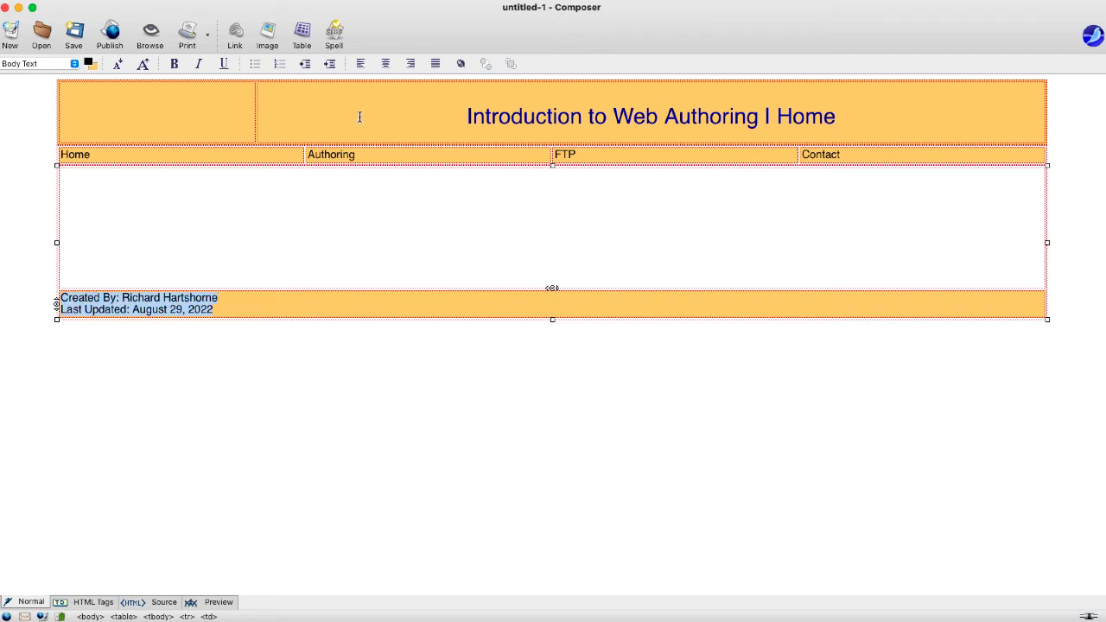
pyautogui.click(386, 63)
pyautogui.click(553, 332)
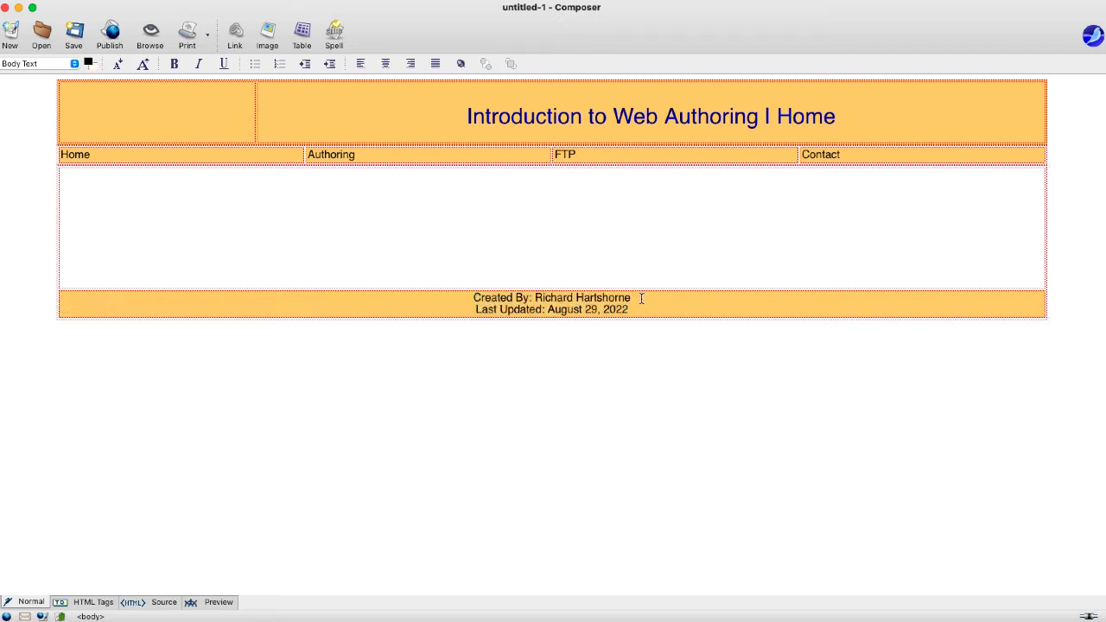
pyautogui.moveTo(641, 298); pyautogui.dragTo(536, 299)
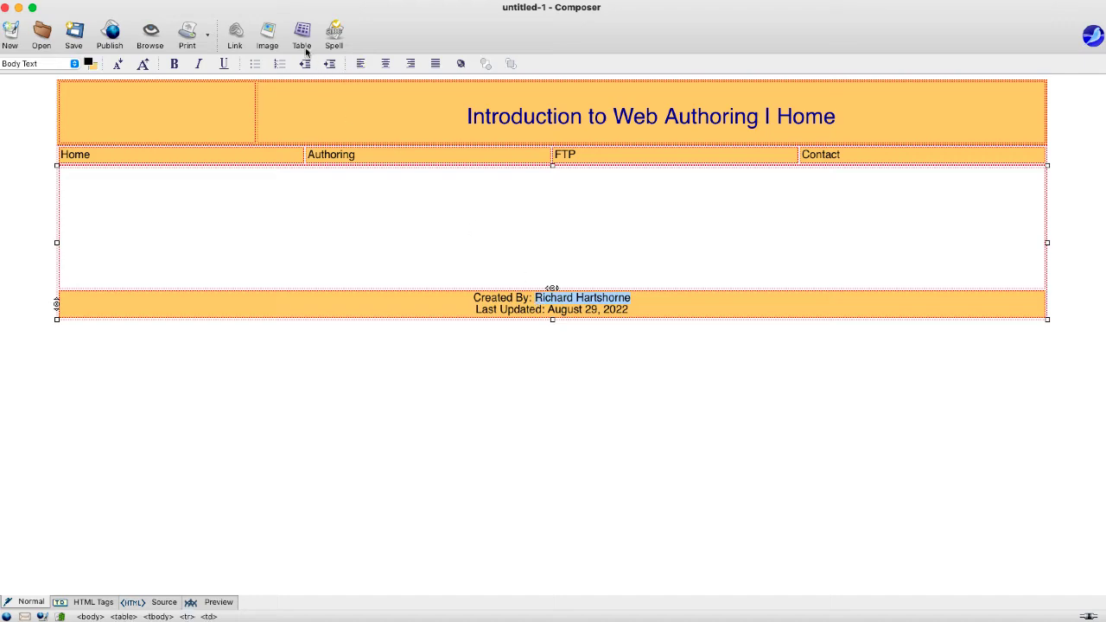
# - Link the author's name to a mailto: address with the author's e-mail
pyautogui.click(238, 33)
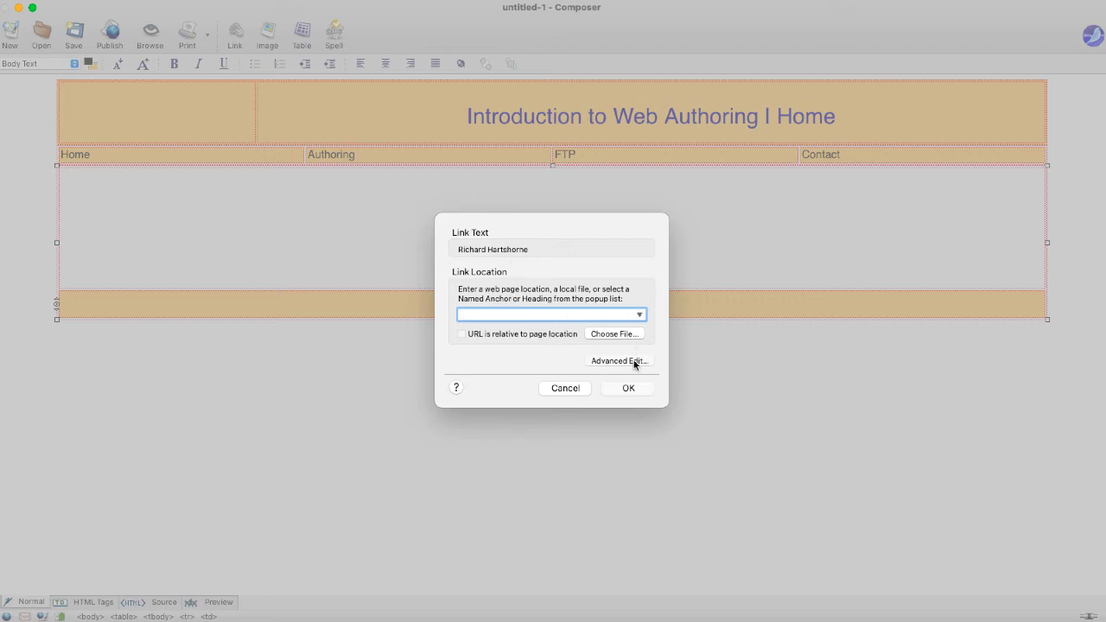
pyautogui.click(639, 315)
pyautogui.click(639, 316)
pyautogui.write('mail')
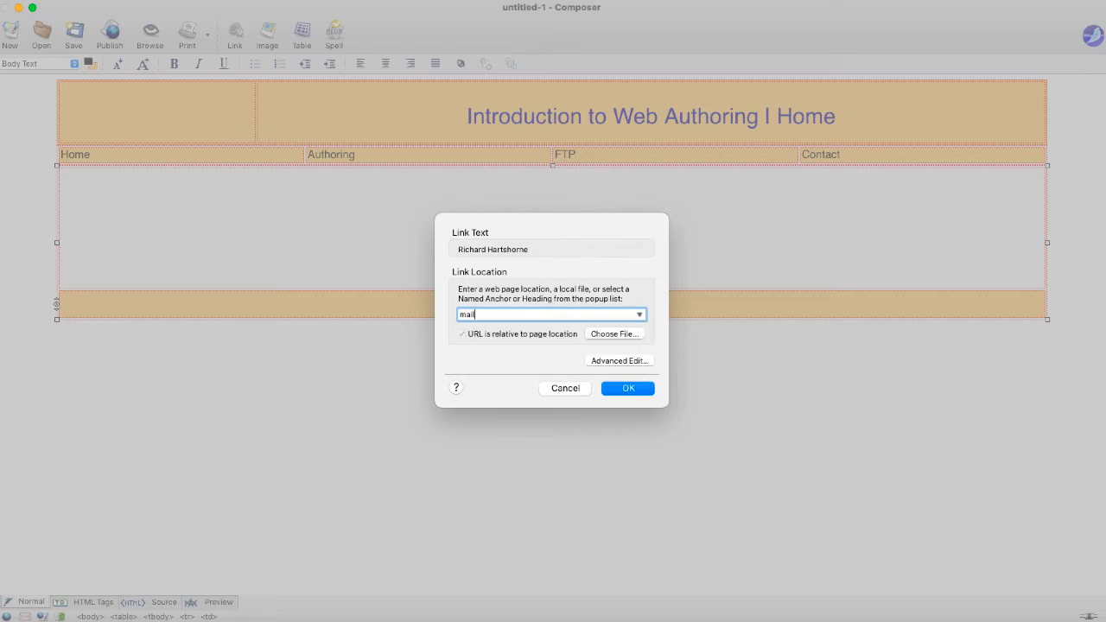
pyautogui.click(627, 388)
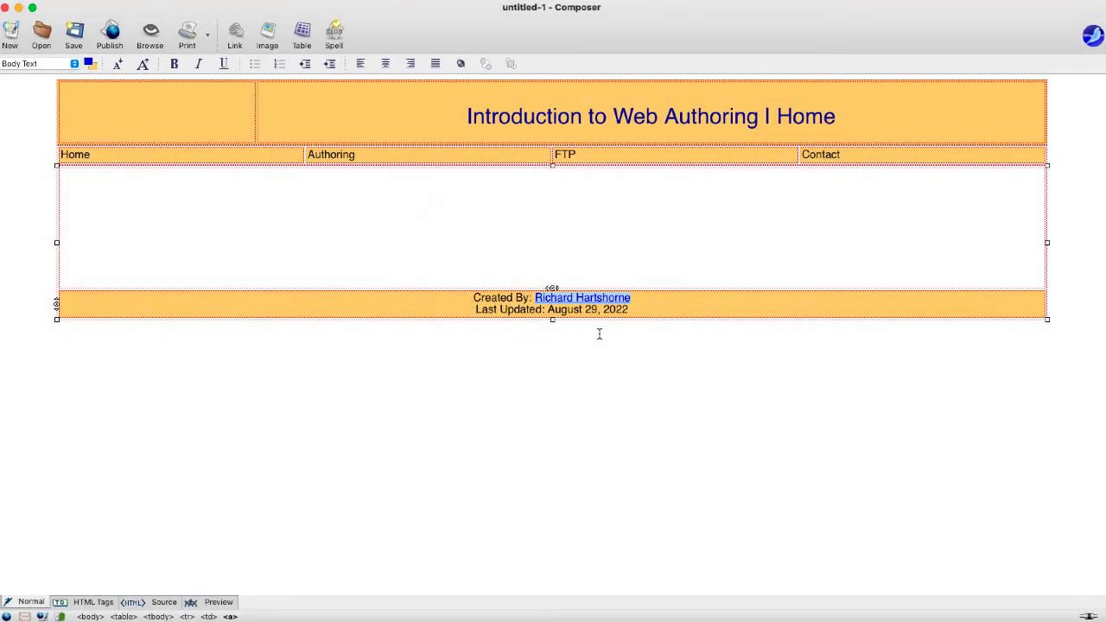
pyautogui.click(640, 329)
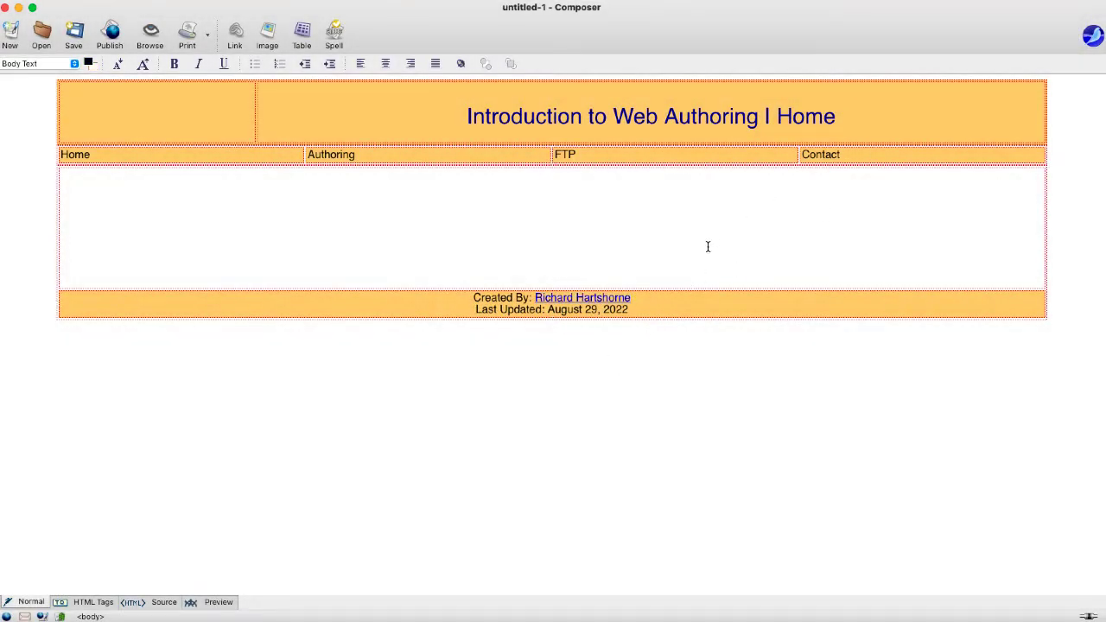
# - Review the name's link settings and Advanced Edit attributes, closing without changes
pyautogui.moveTo(641, 302); pyautogui.dragTo(536, 299)
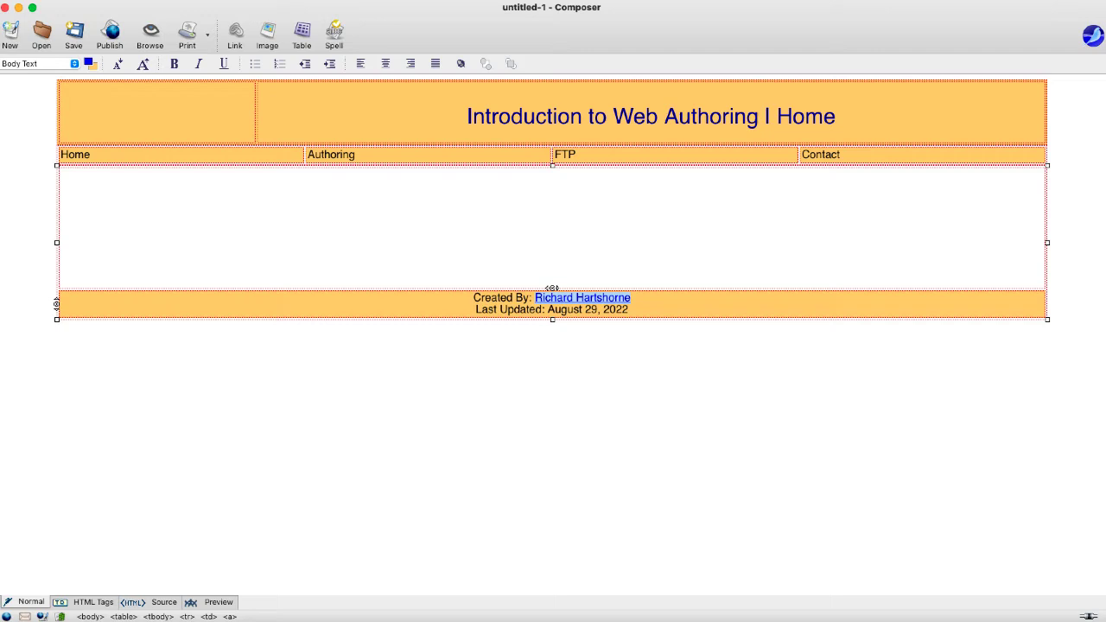
pyautogui.press('super+l')
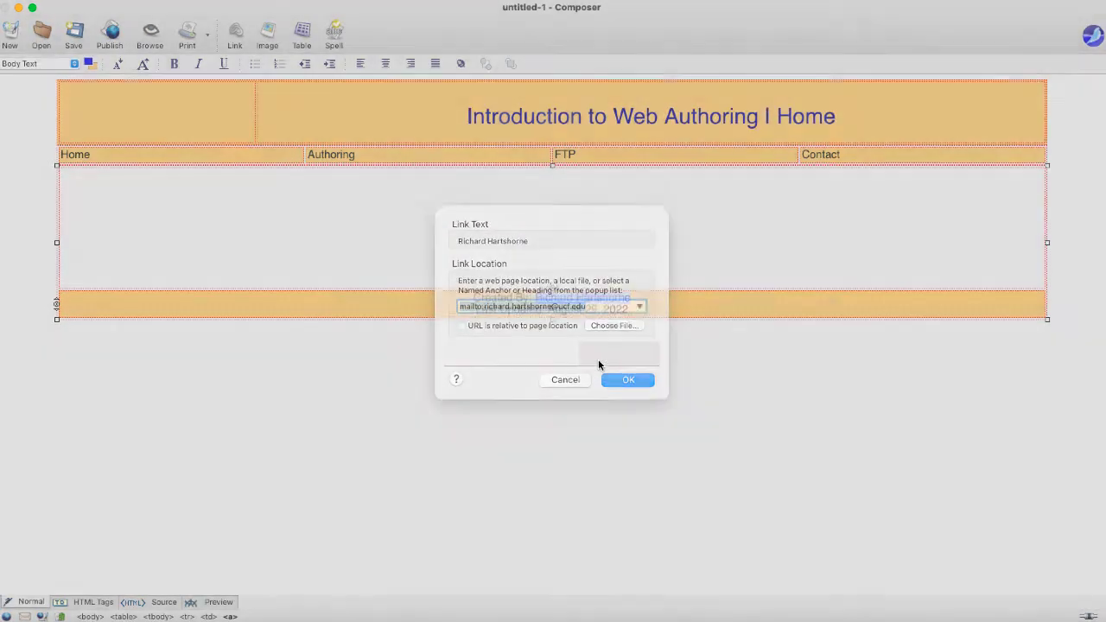
pyautogui.click(598, 358)
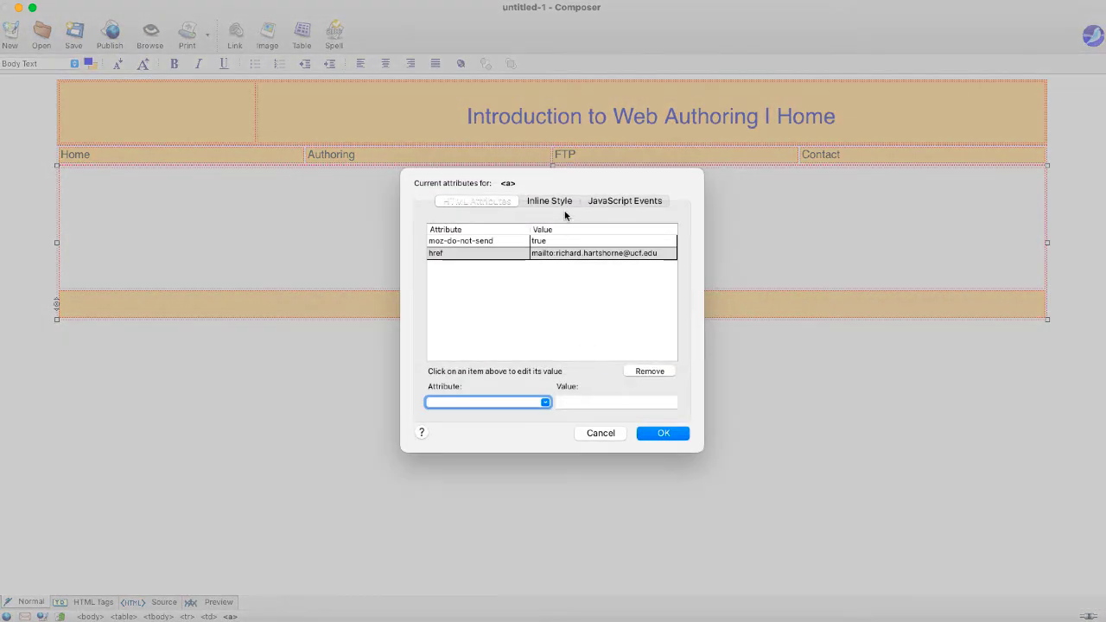
pyautogui.click(589, 432)
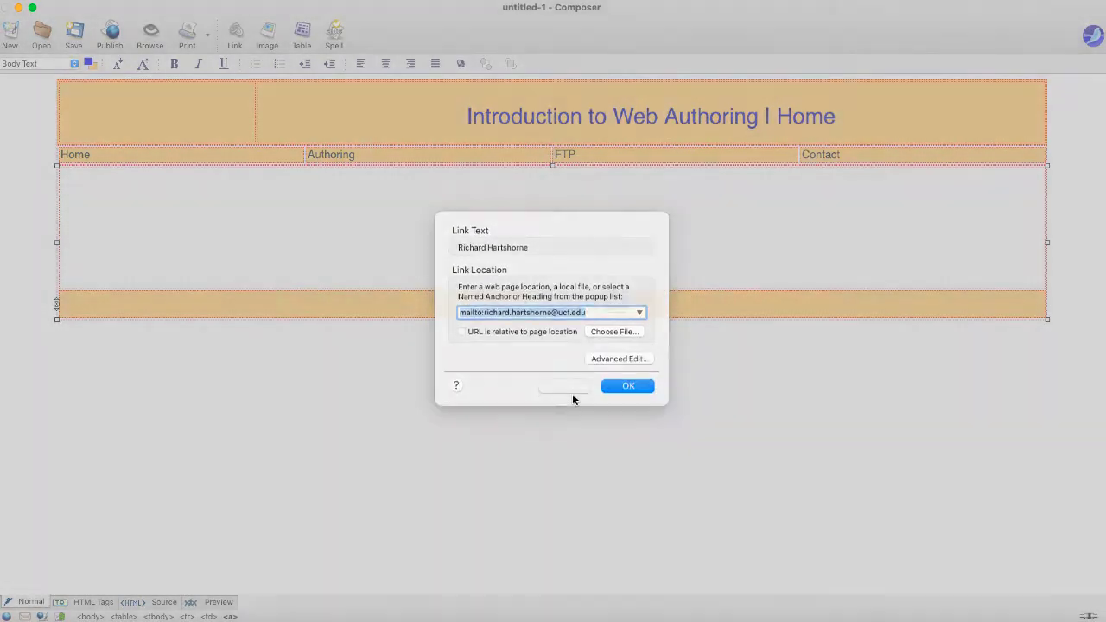
pyautogui.click(572, 393)
pyautogui.click(646, 331)
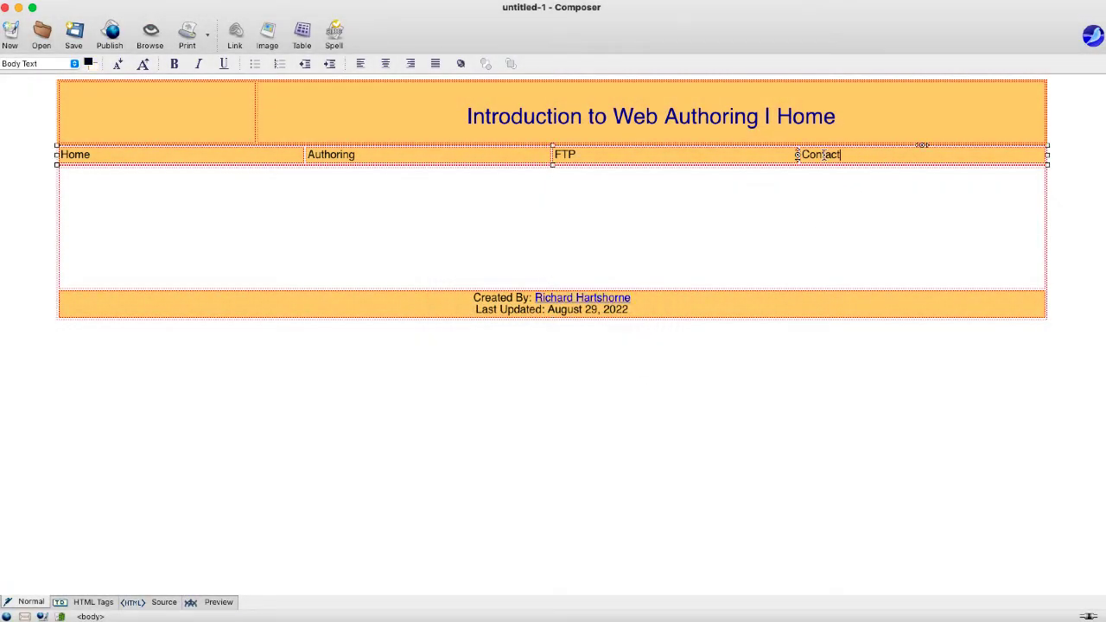
# - Center the navigation cell text and link Home to index.html
pyautogui.click(281, 148)
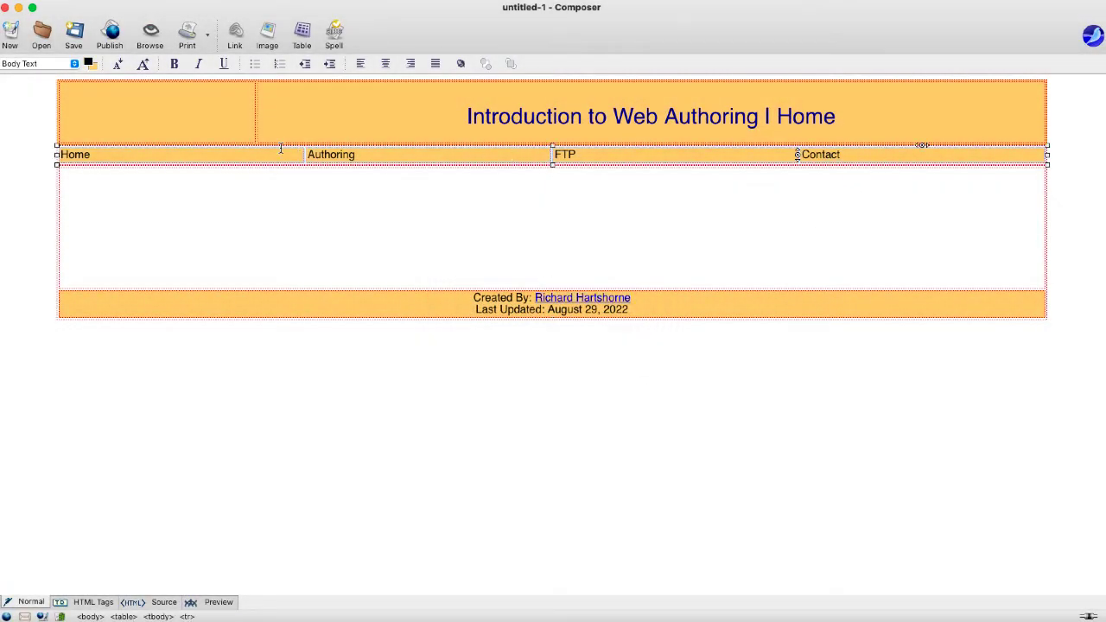
pyautogui.click(386, 65)
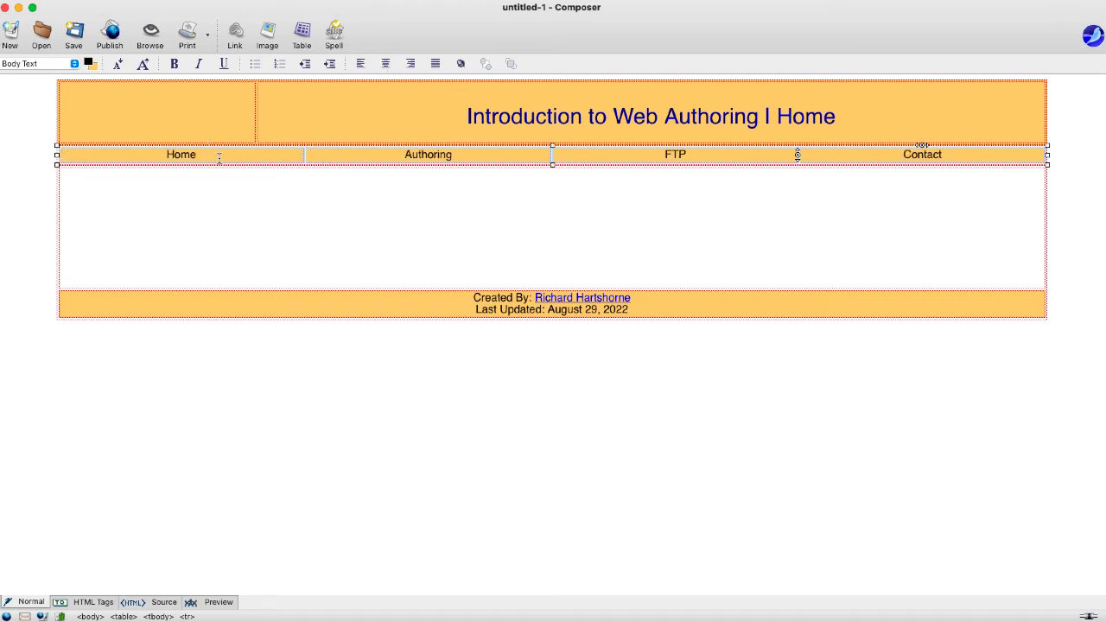
pyautogui.click(160, 155)
pyautogui.moveTo(161, 155); pyautogui.dragTo(219, 155)
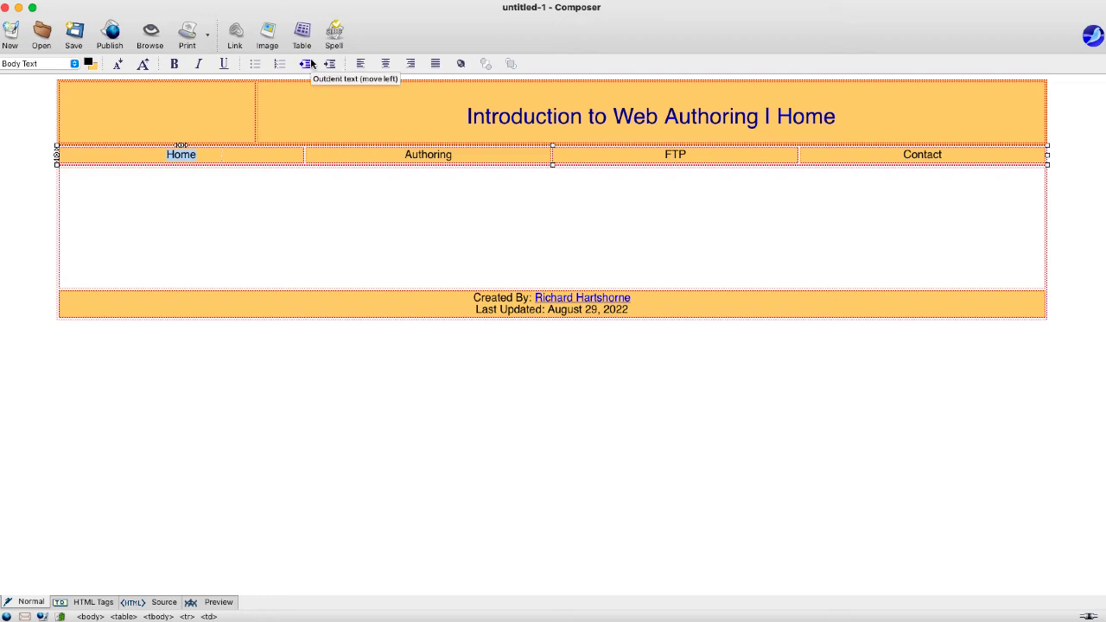
pyautogui.click(267, 39)
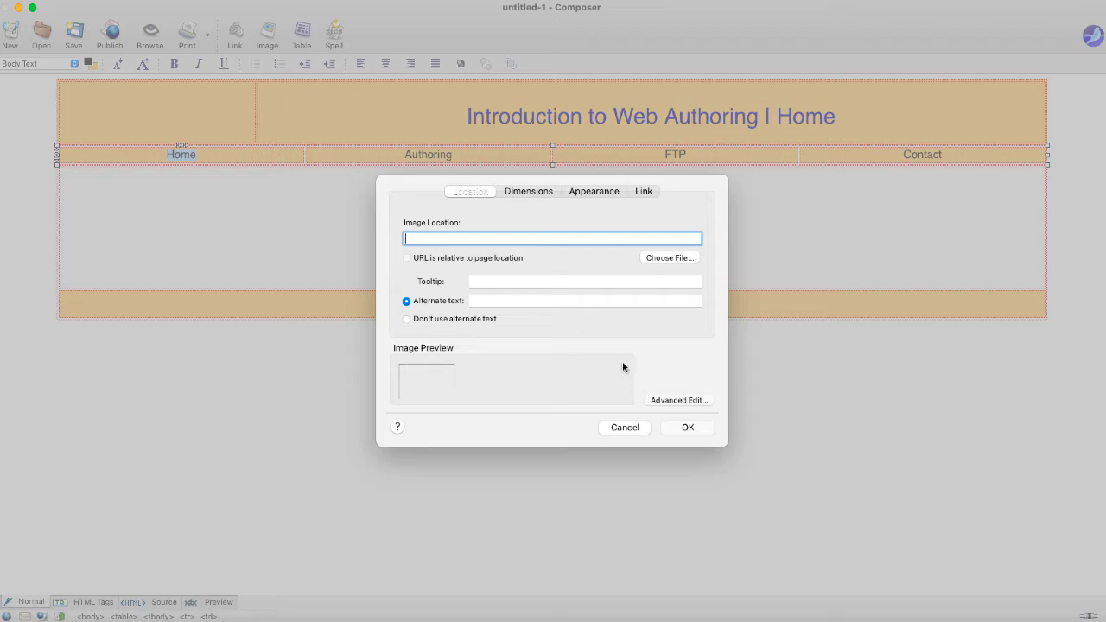
pyautogui.click(630, 427)
pyautogui.click(234, 36)
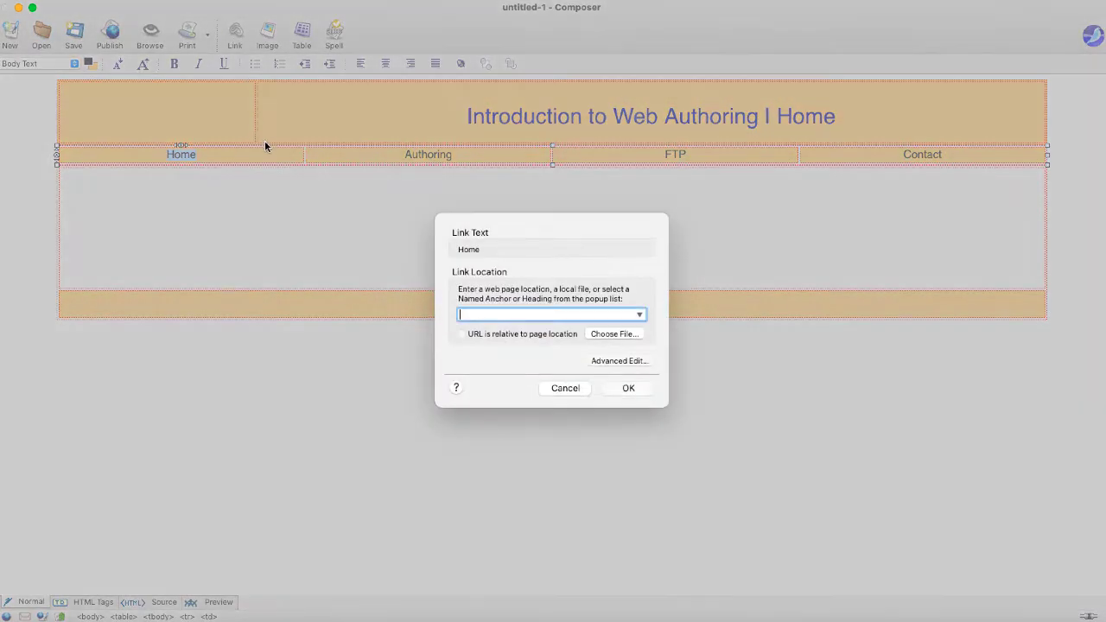
pyautogui.write('index.html')
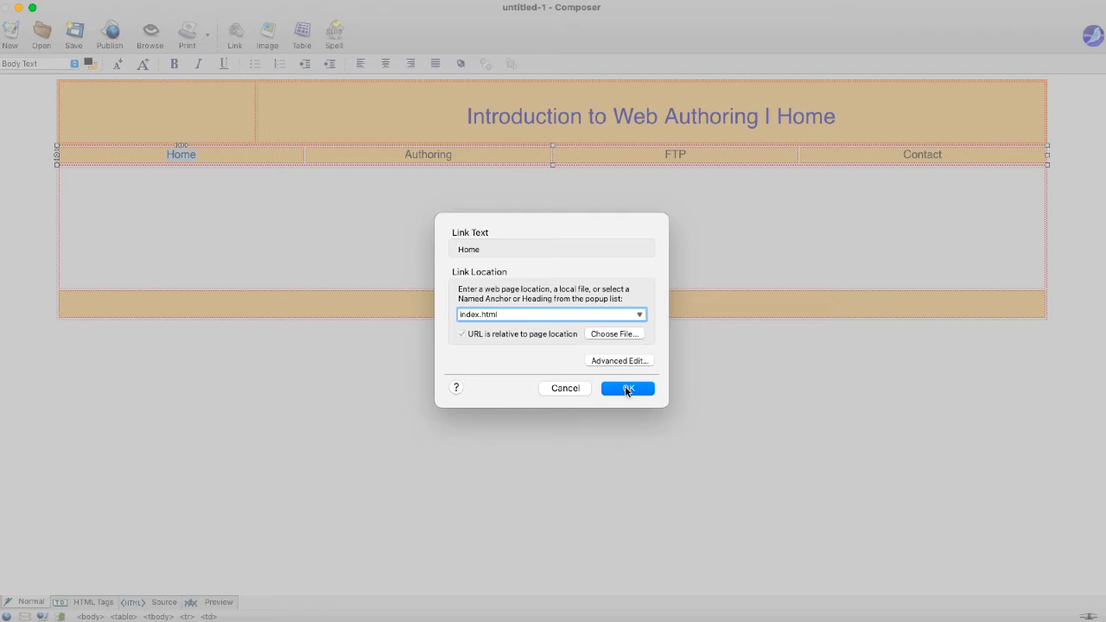
pyautogui.click(628, 388)
# - Link Authoring to authoring.html
pyautogui.doubleClick(435, 154)
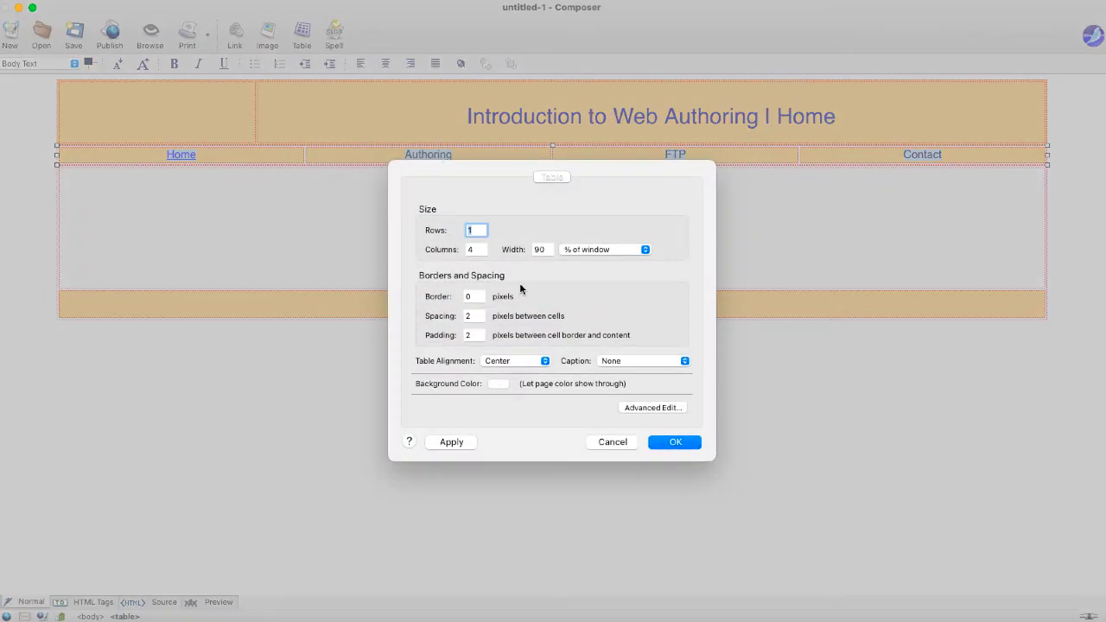
pyautogui.click(610, 441)
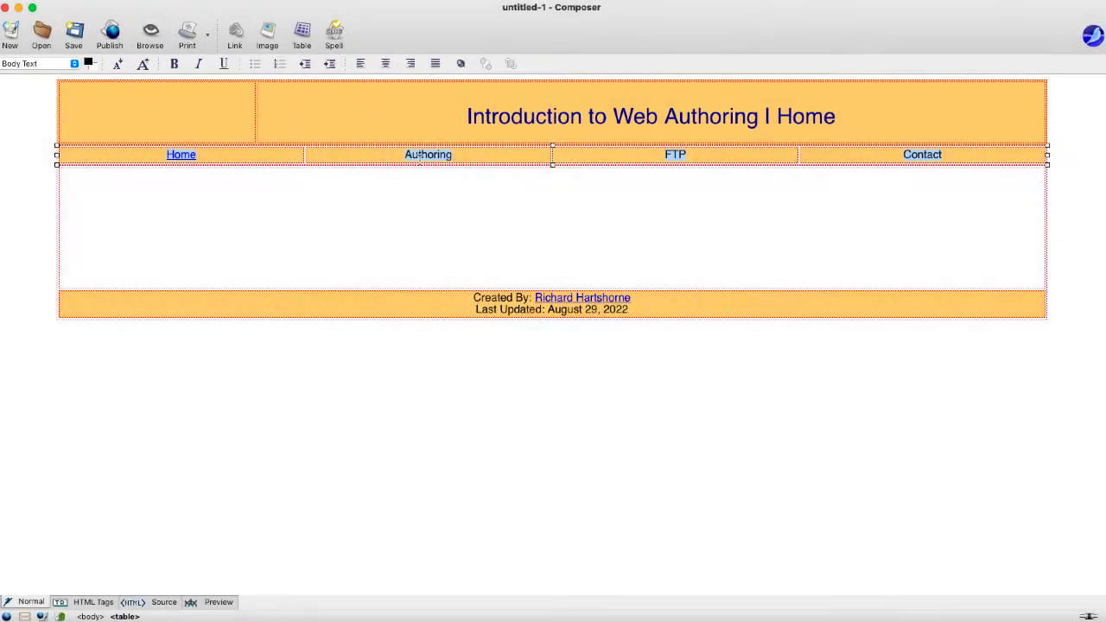
pyautogui.click(235, 34)
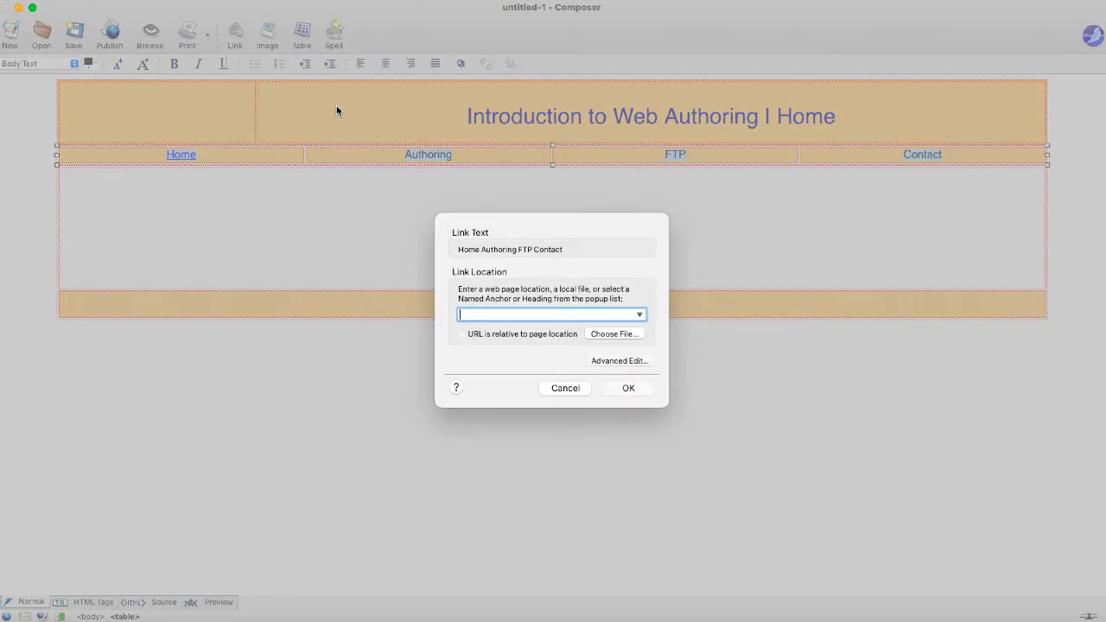
pyautogui.write('authoring.html')
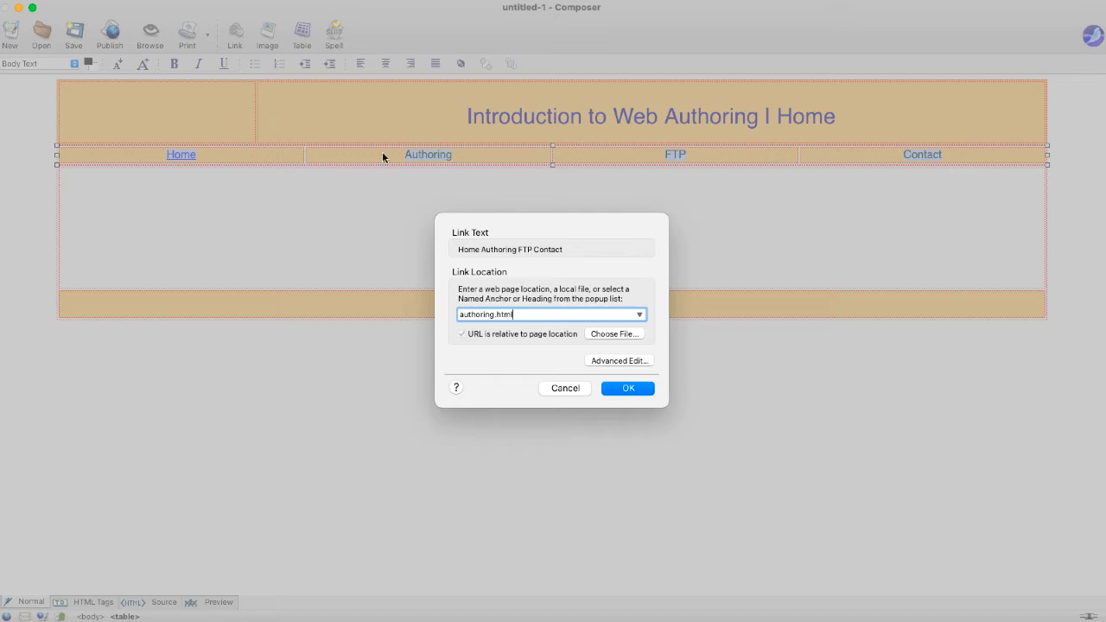
pyautogui.click(628, 387)
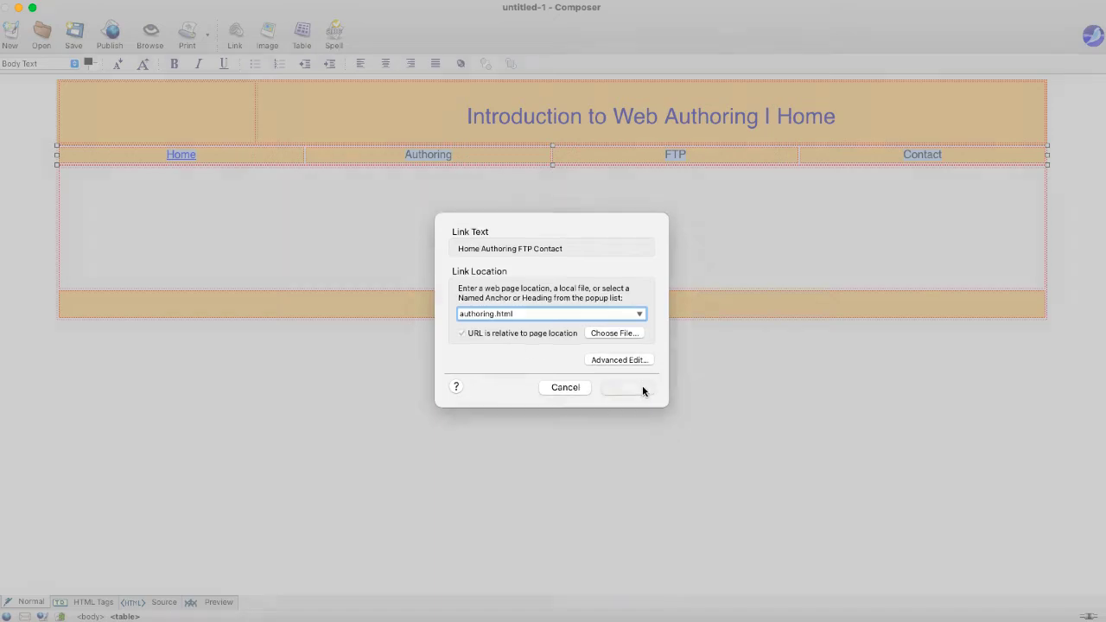
# - Link FTP to ftp.html
pyautogui.doubleClick(679, 156)
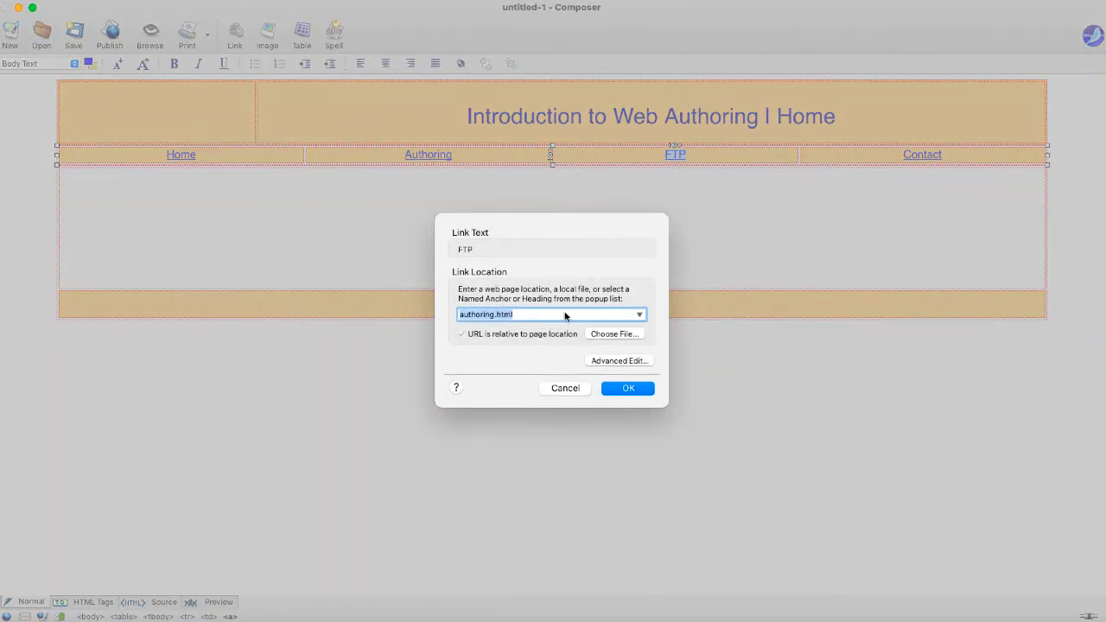
pyautogui.doubleClick(477, 315)
pyautogui.write('ftp')
pyautogui.press('Return')
pyautogui.click(848, 260)
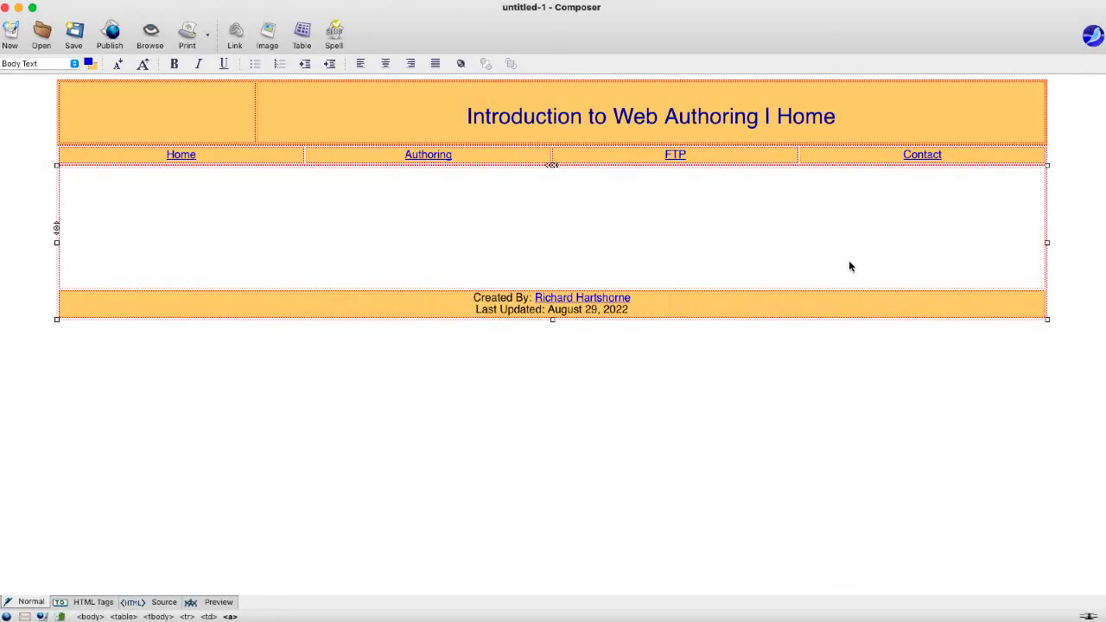
pyautogui.doubleClick(922, 161)
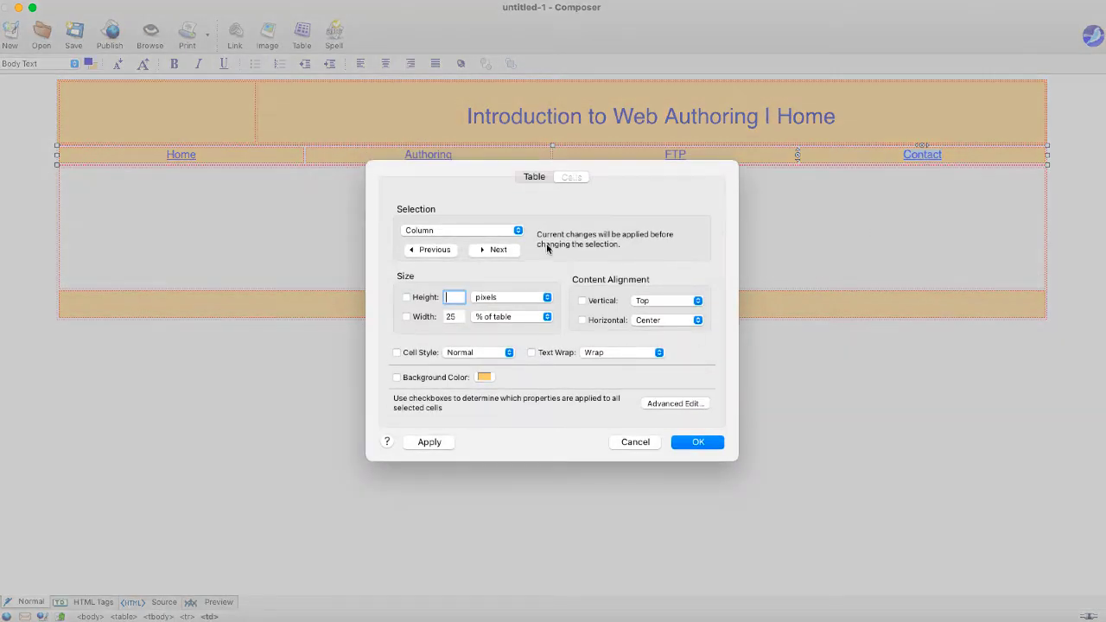
# - Link the Contact navigation item to a mailto: address with the author's e-mail
pyautogui.click(630, 442)
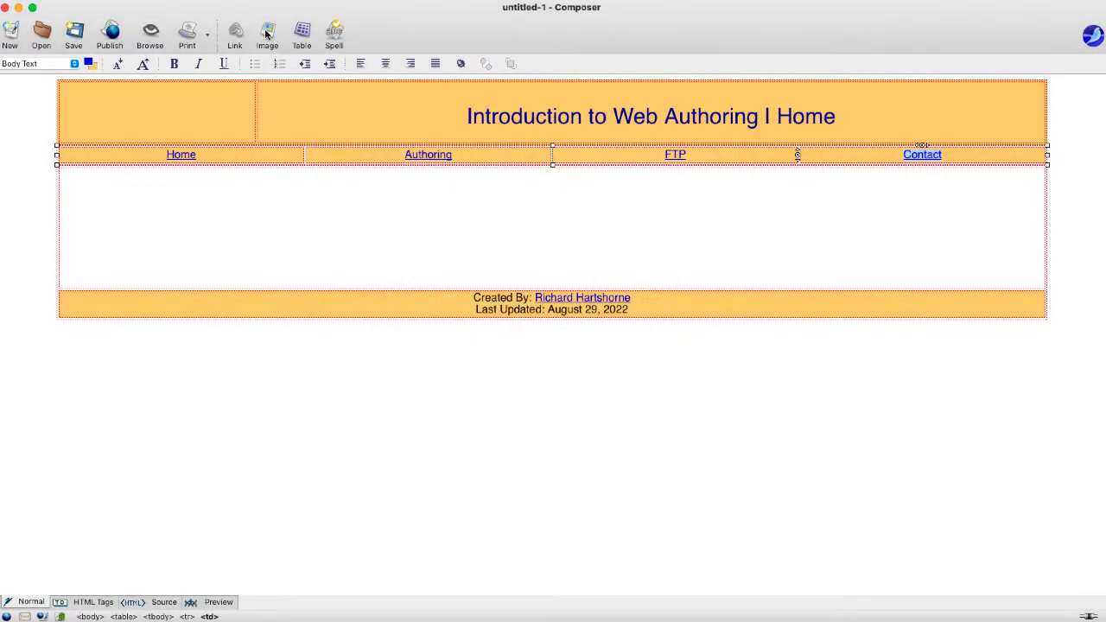
pyautogui.click(235, 34)
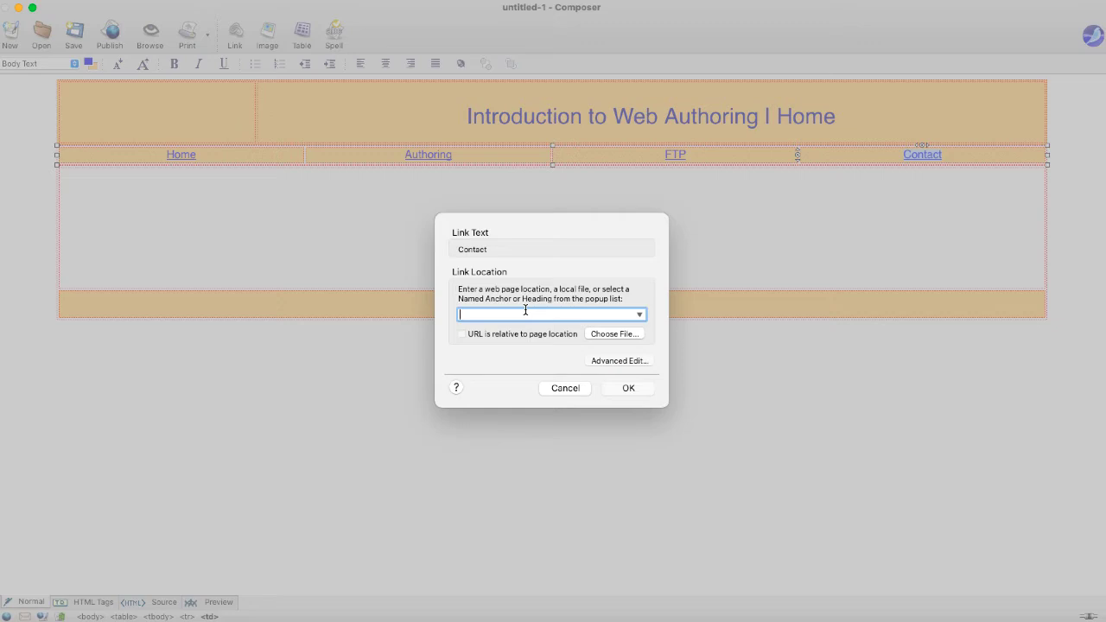
pyautogui.write('mailto:')
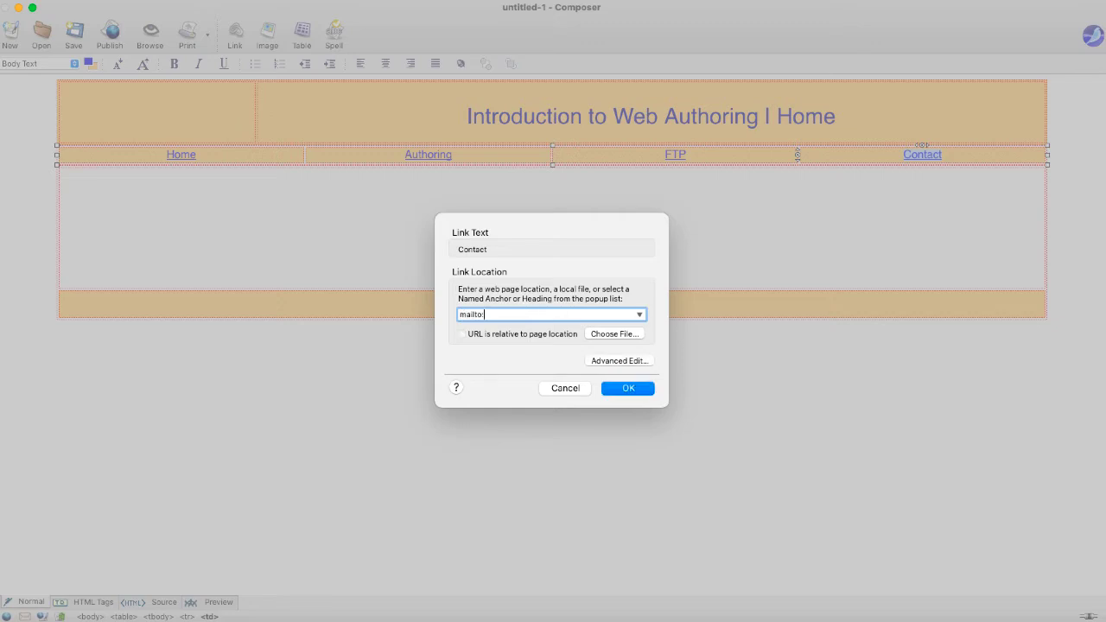
pyautogui.click(633, 388)
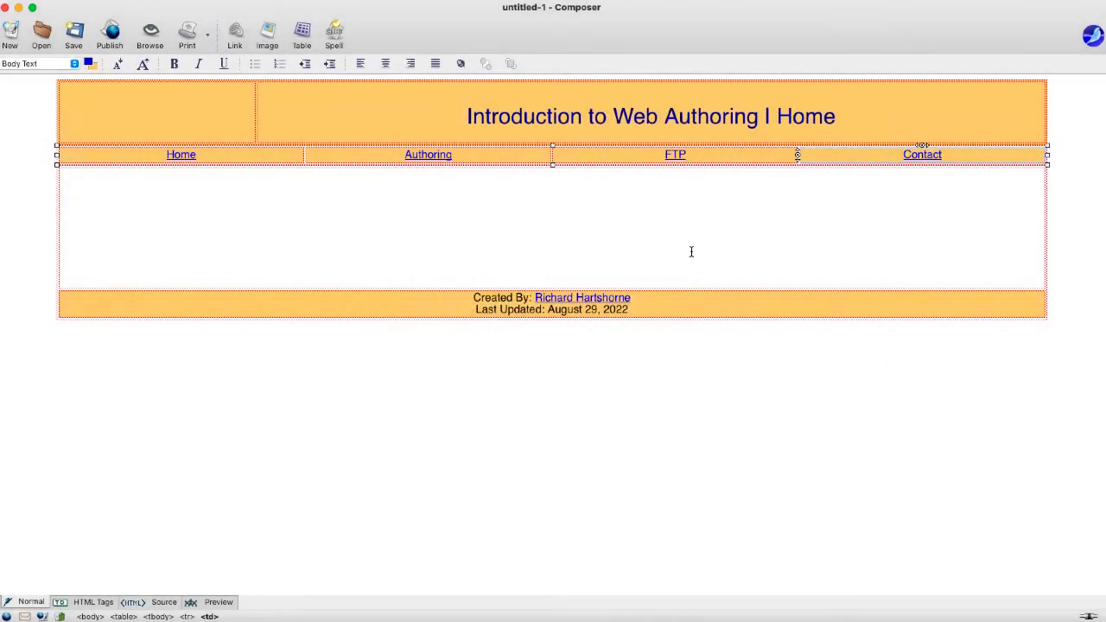
pyautogui.click(690, 240)
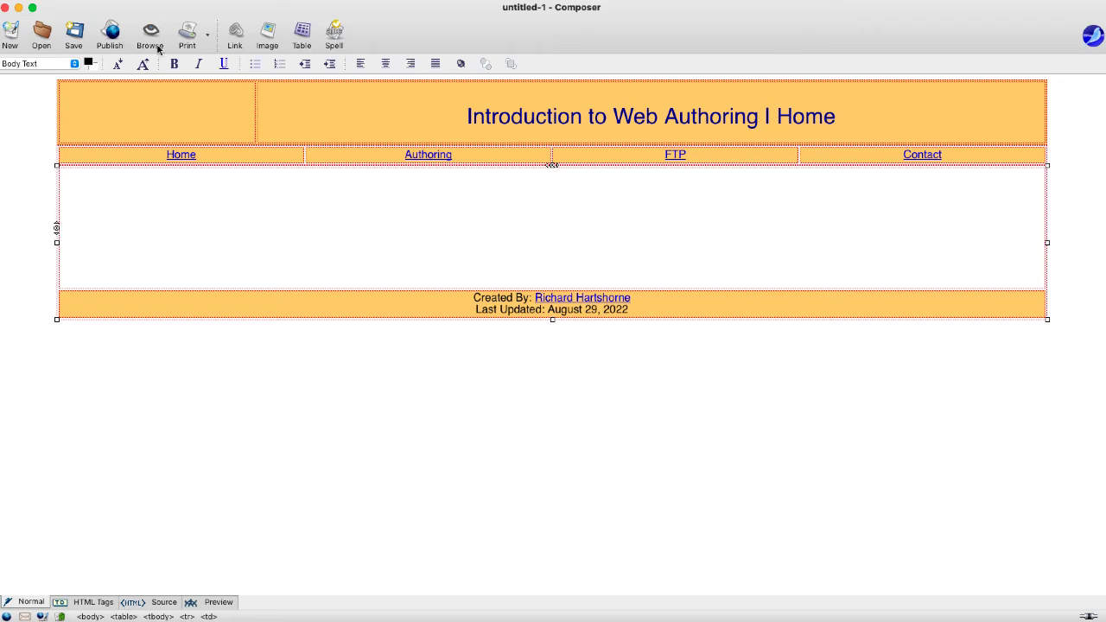
# - Title the page 'Introduction to Web Authoring | Home' and save it as index.html
pyautogui.click(74, 31)
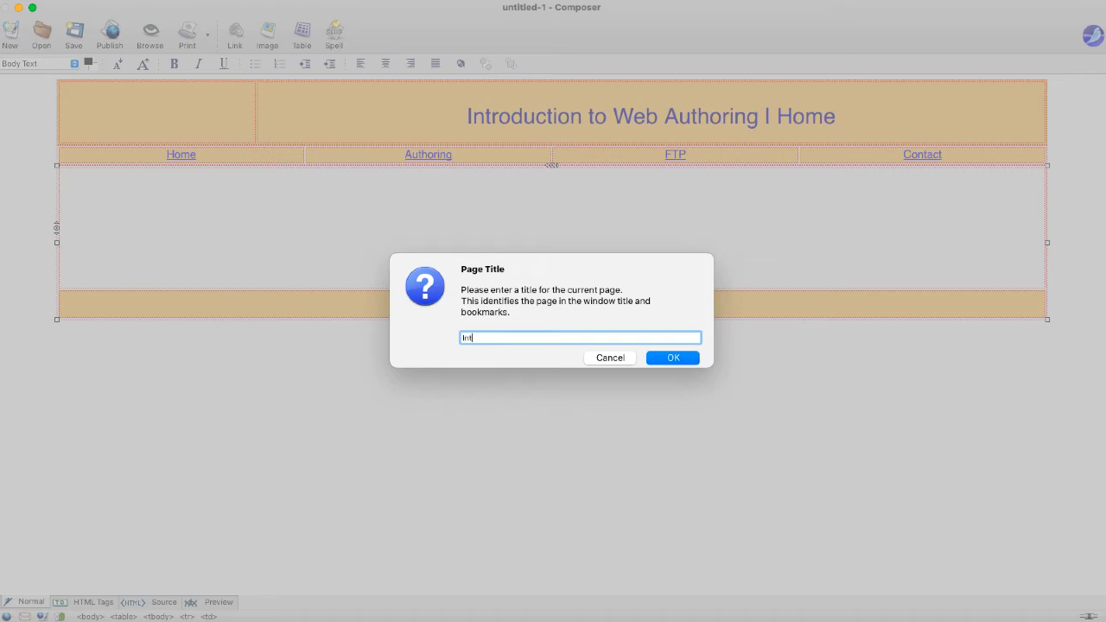
pyautogui.write('Introduction to WEb')
pyautogui.write('Ome')
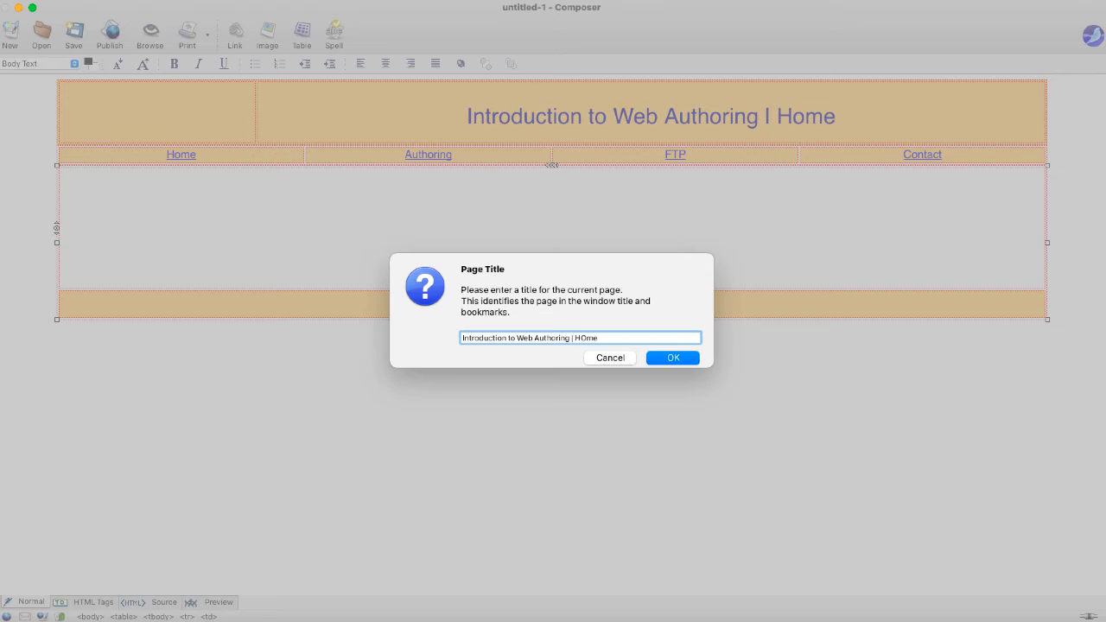
pyautogui.write('me')
pyautogui.click(667, 359)
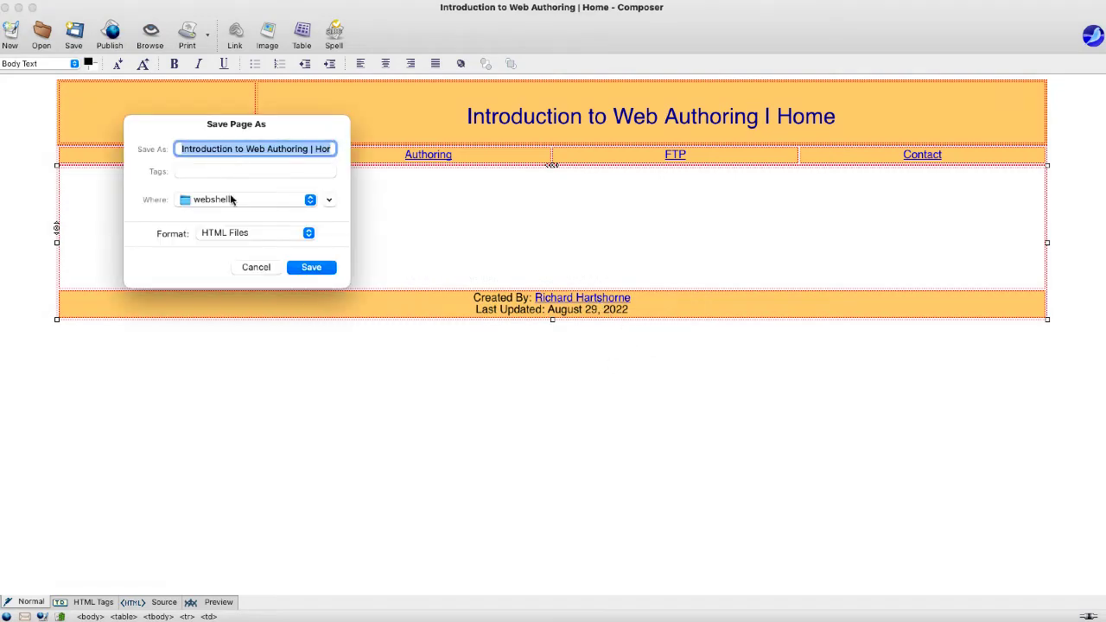
pyautogui.write('index.html')
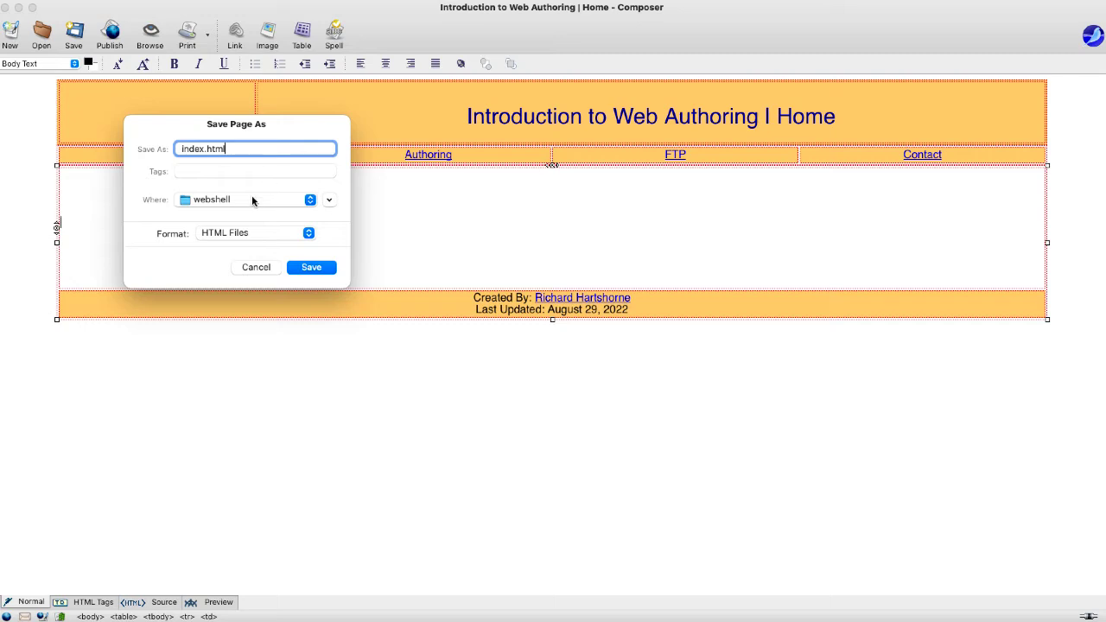
pyautogui.click(316, 269)
pyautogui.click(522, 207)
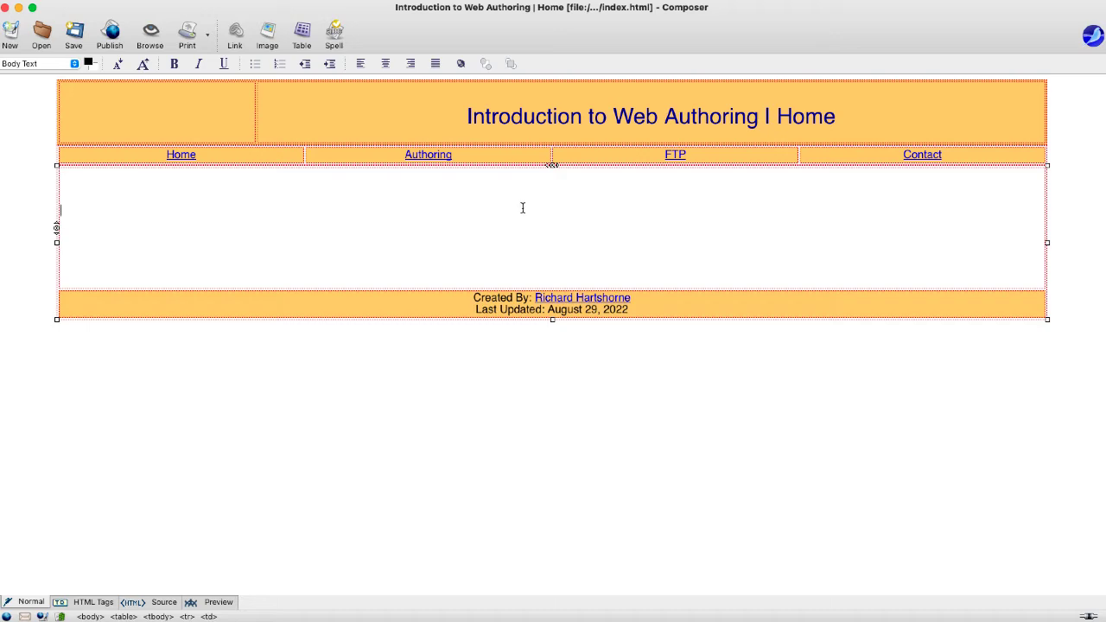
pyautogui.click(267, 35)
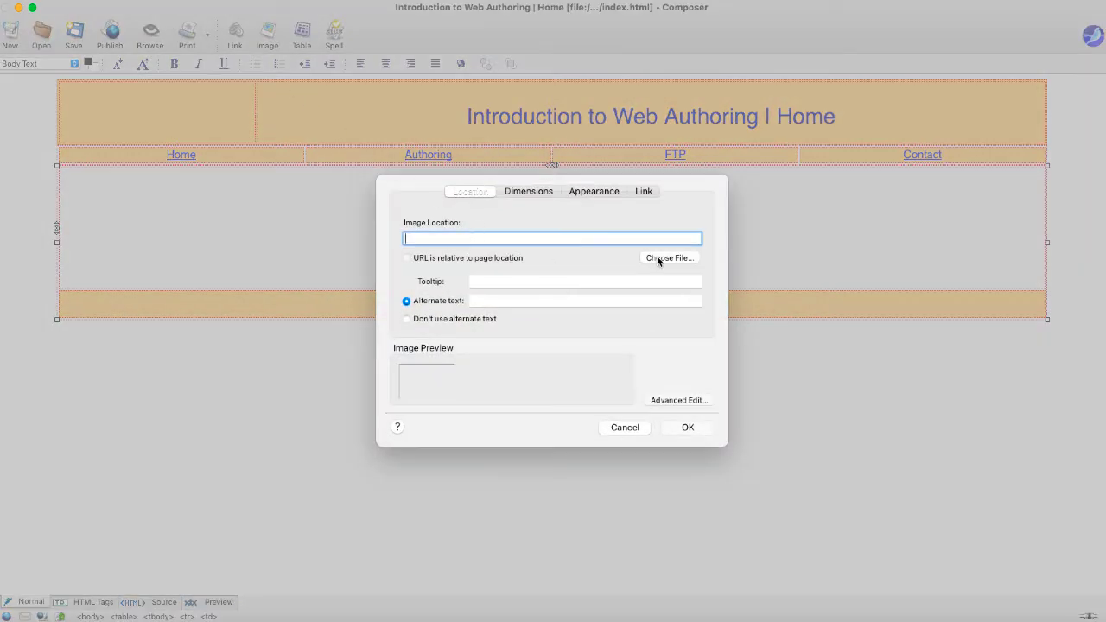
pyautogui.click(659, 258)
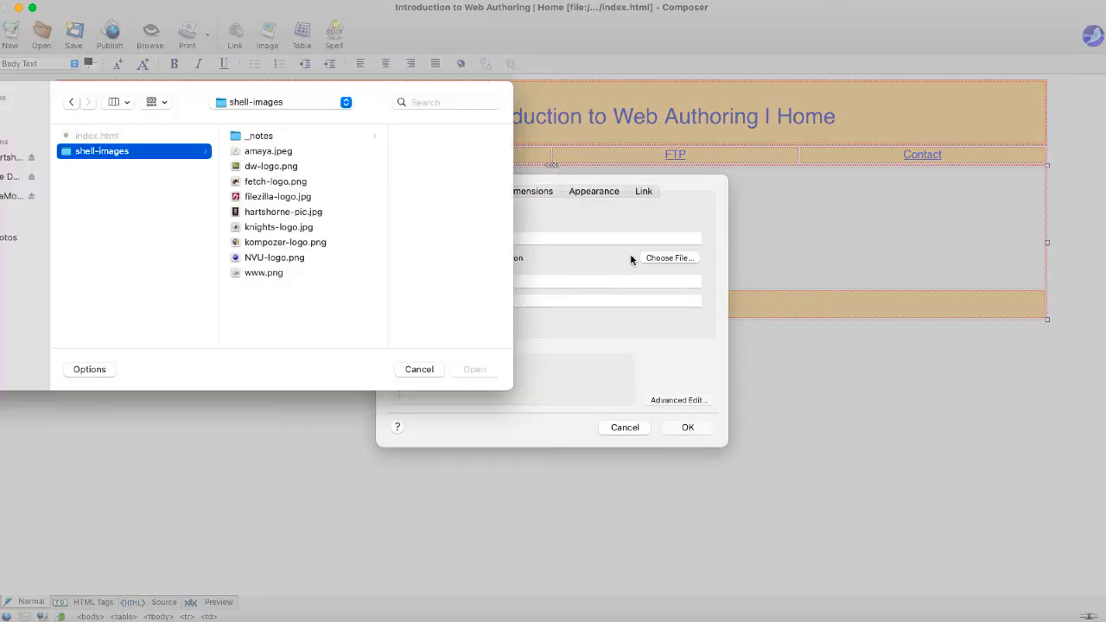
pyautogui.click(258, 274)
pyautogui.click(469, 369)
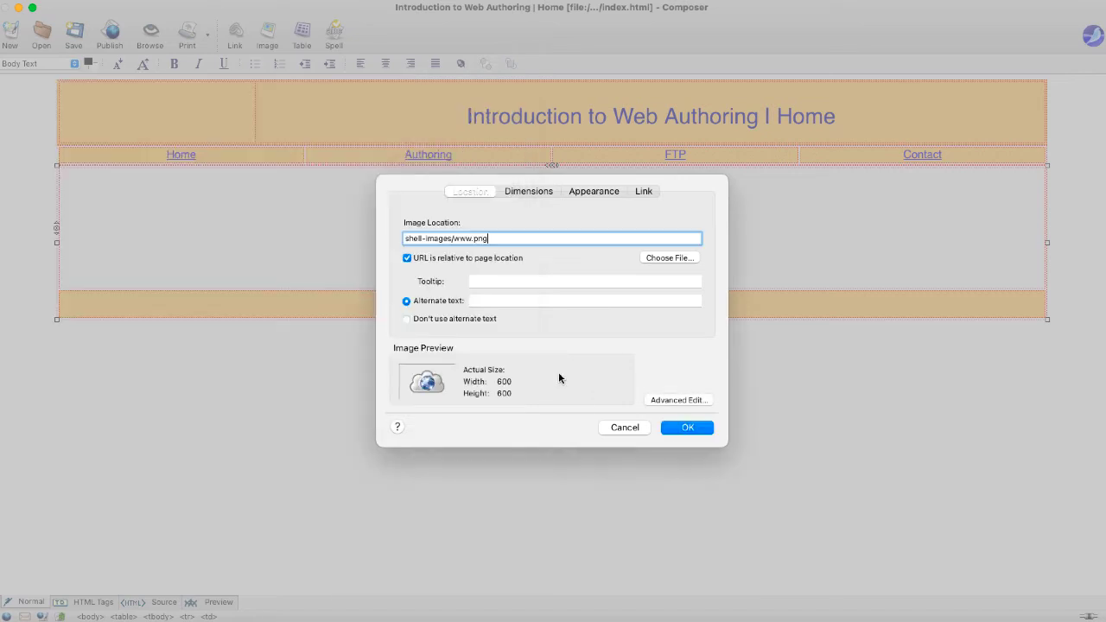
pyautogui.click(484, 301)
pyautogui.write('URL Image')
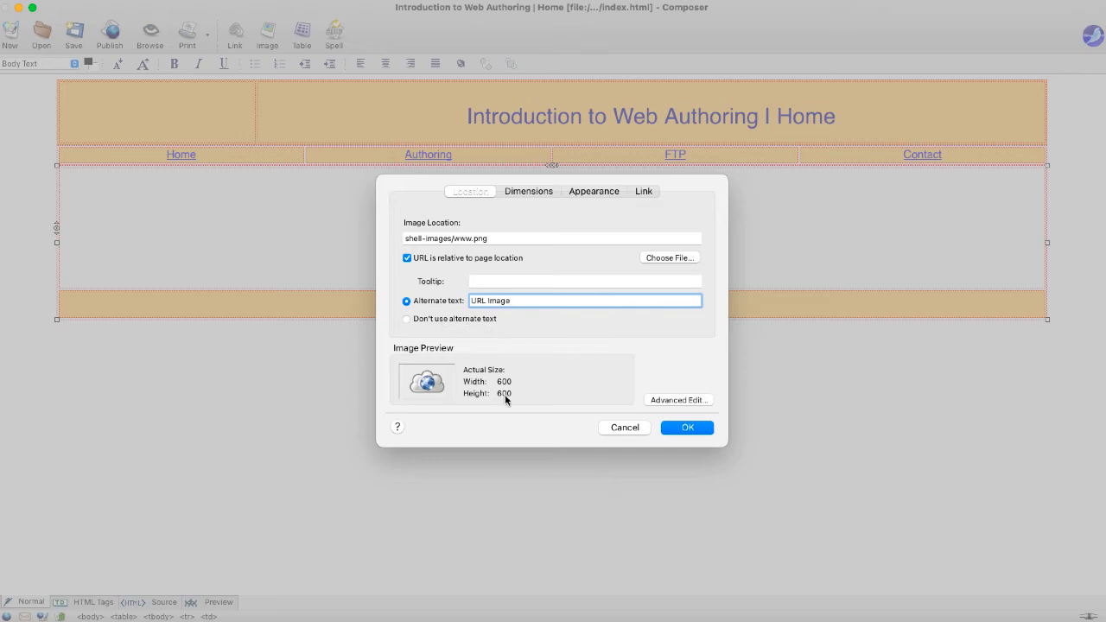
pyautogui.click(532, 194)
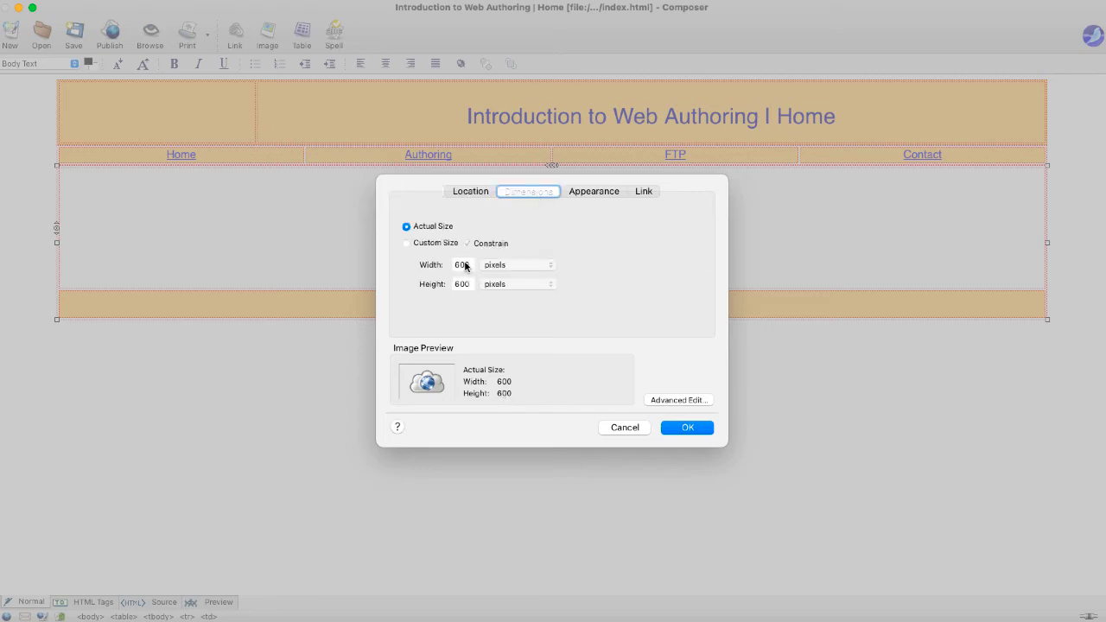
pyautogui.click(406, 243)
pyautogui.doubleClick(458, 263)
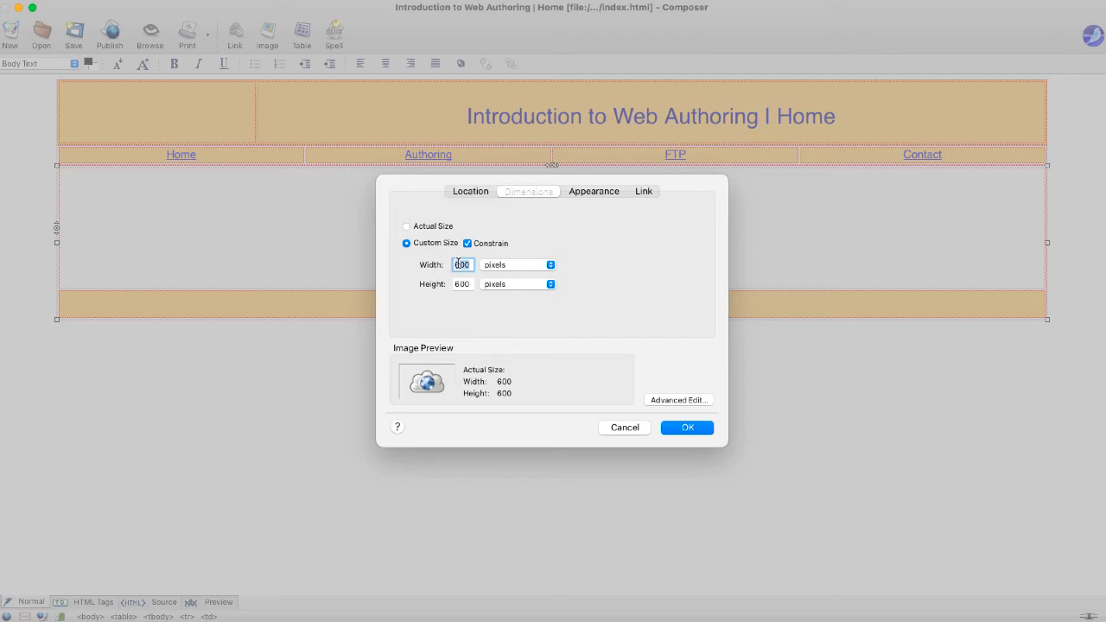
pyautogui.write('250')
pyautogui.press('Return')
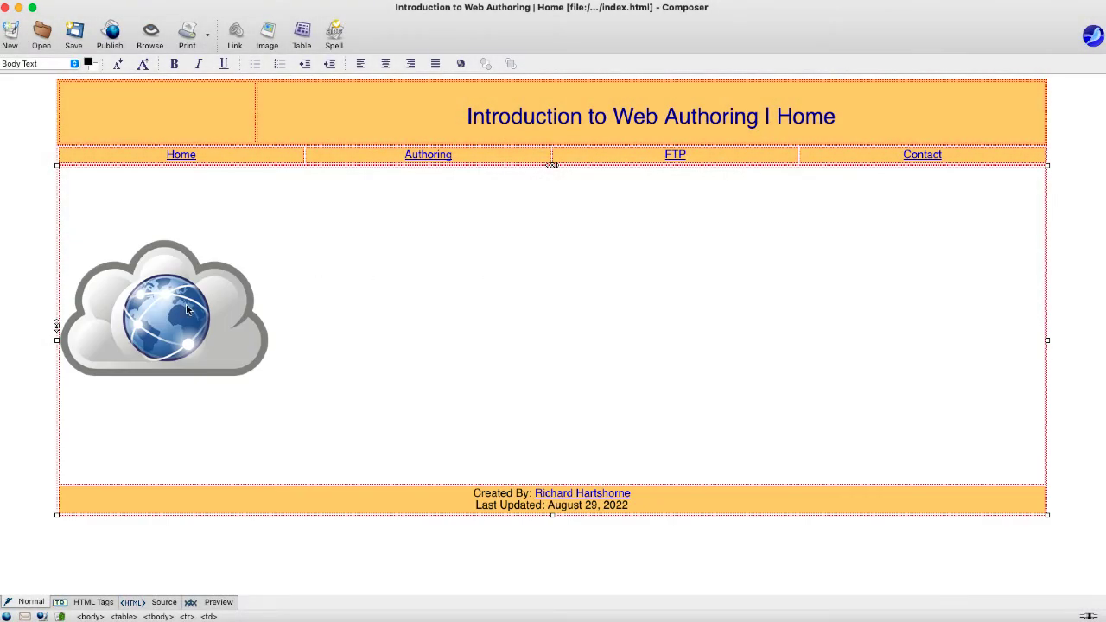
# - Change the cloud image width to 160 pixels and centre it in the content cell
pyautogui.doubleClick(187, 310)
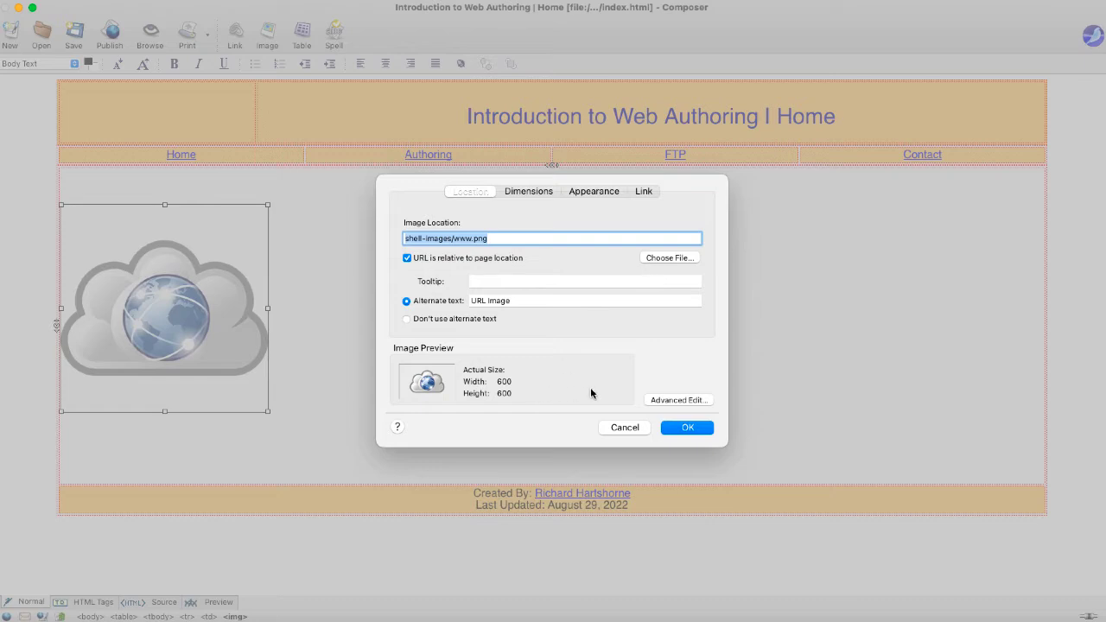
pyautogui.click(529, 191)
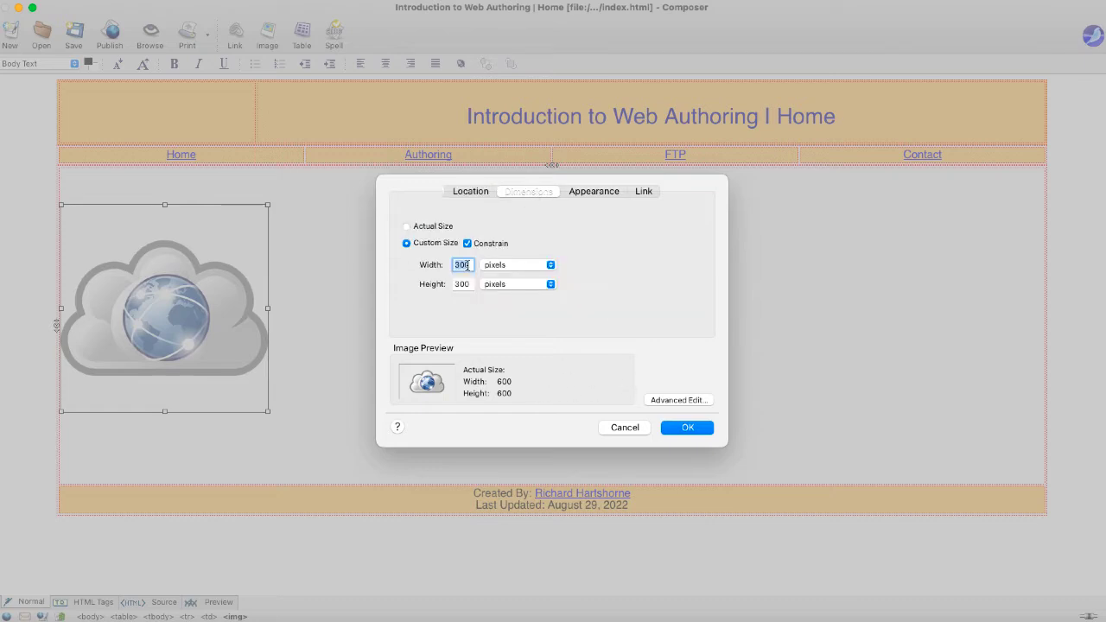
pyautogui.write('160')
pyautogui.press('Return')
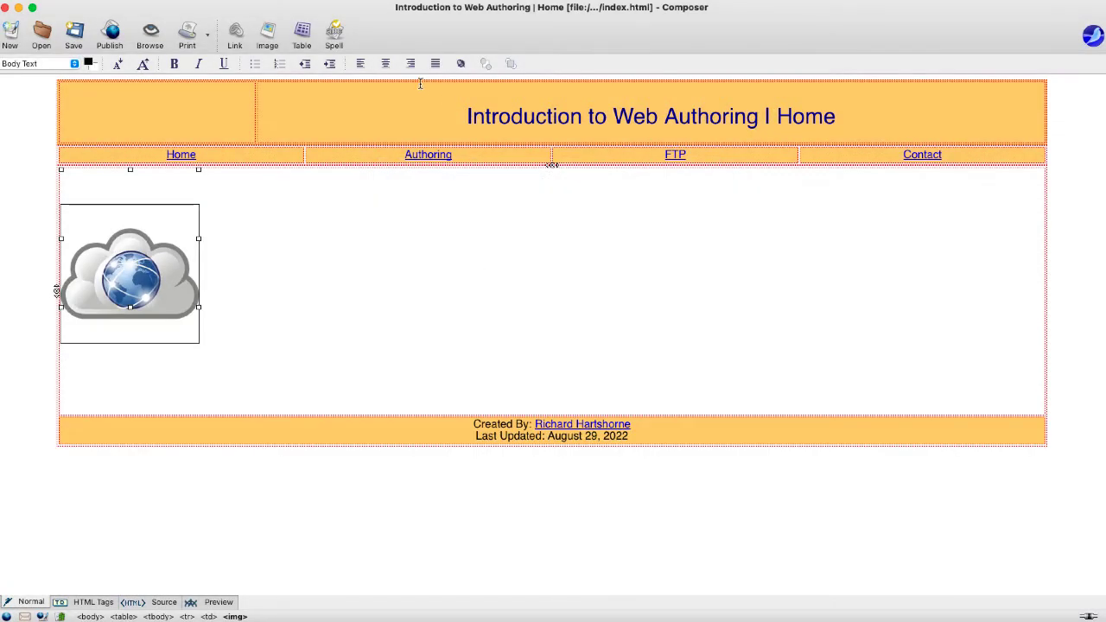
pyautogui.click(386, 63)
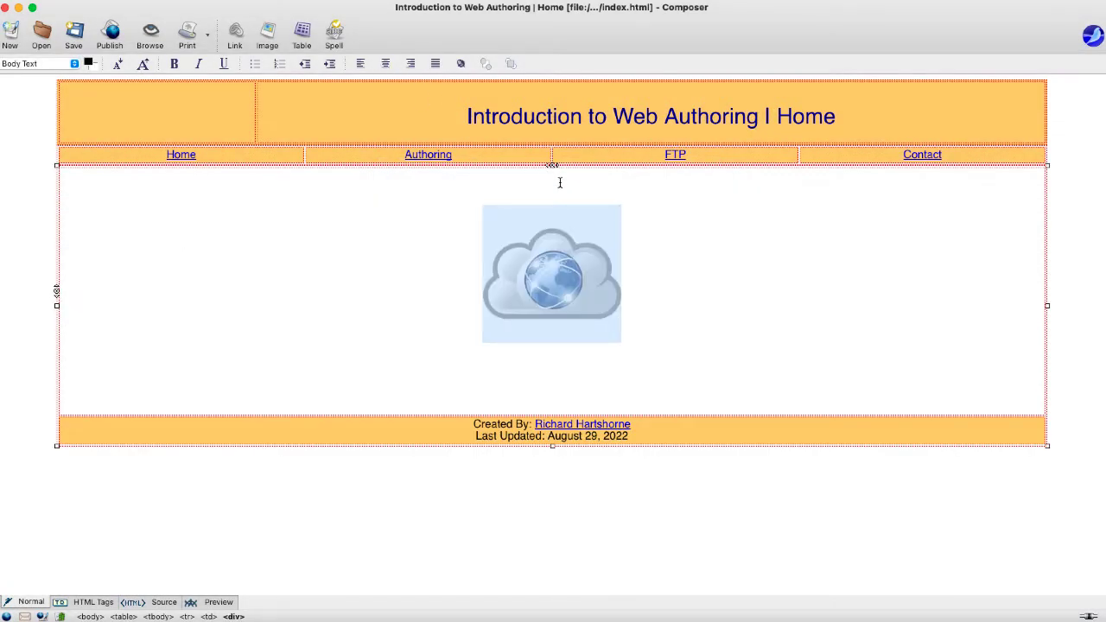
pyautogui.click(572, 262)
pyautogui.click(677, 321)
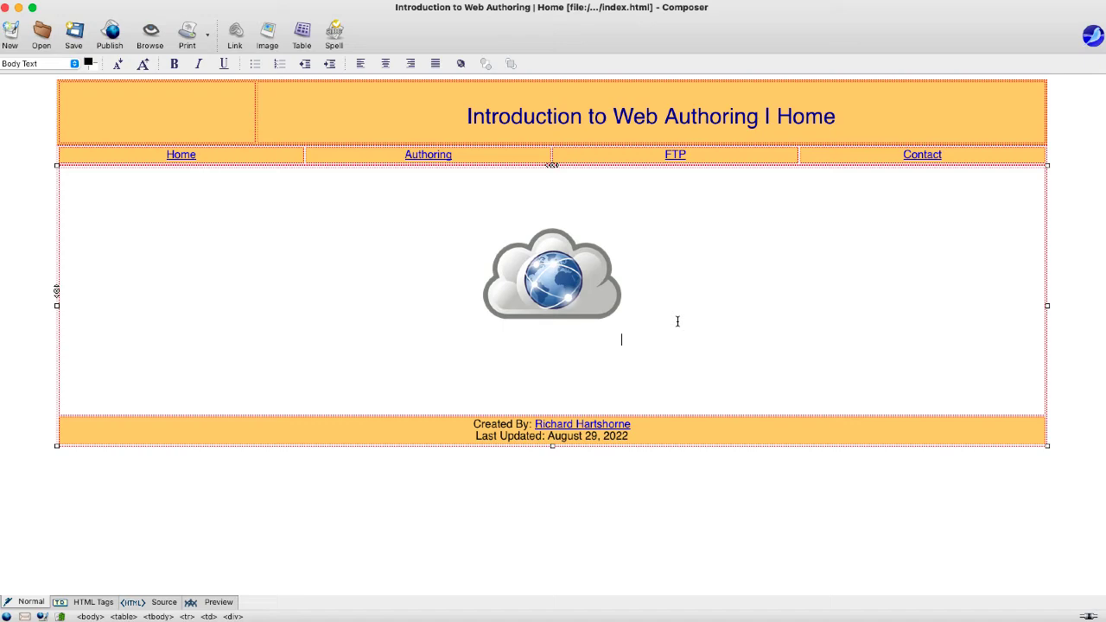
# - Add a new line below the cloud image and copy the Home page's Lorem ipsum paragraph from the Word storyboard
pyautogui.press('Return')
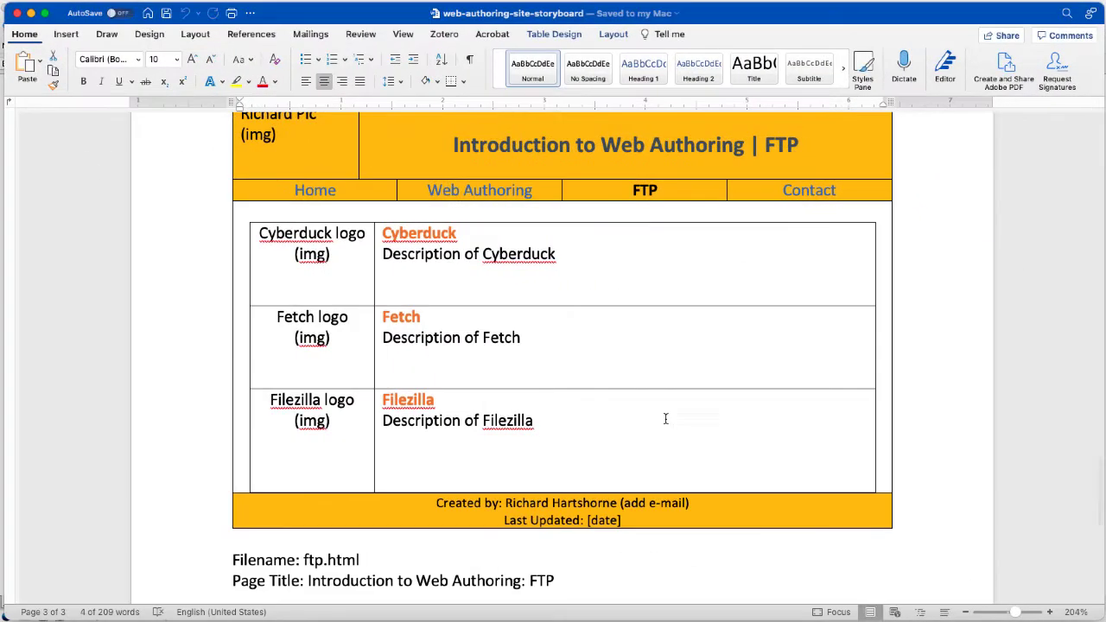
pyautogui.scroll(10, 666, 418)
pyautogui.scroll(8, 544, 337)
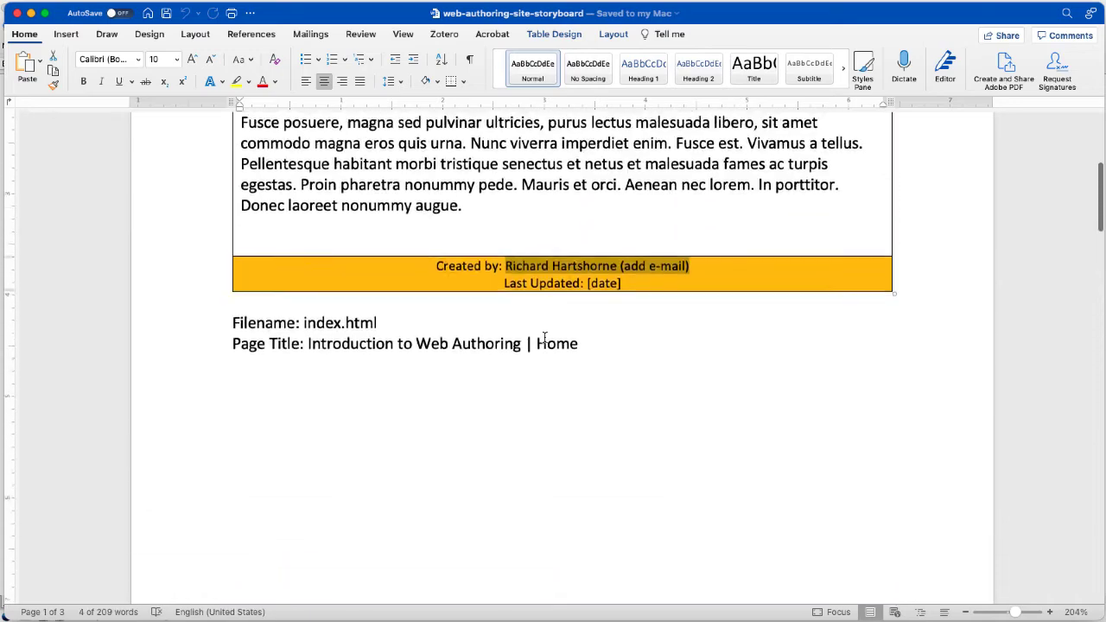
pyautogui.tripleClick(544, 341)
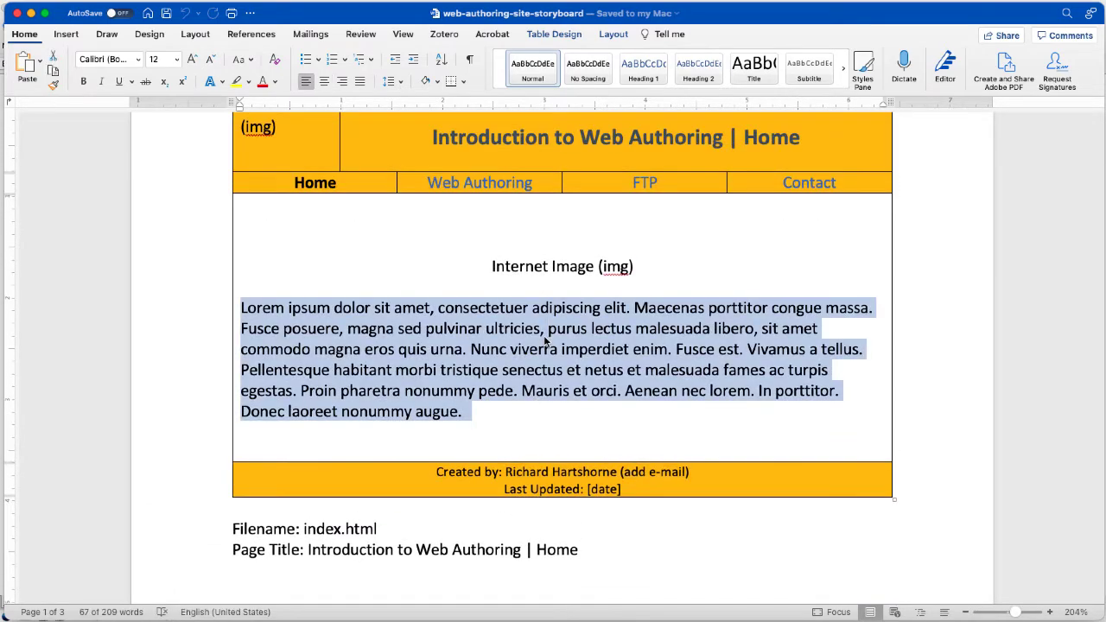
pyautogui.click(31, 13)
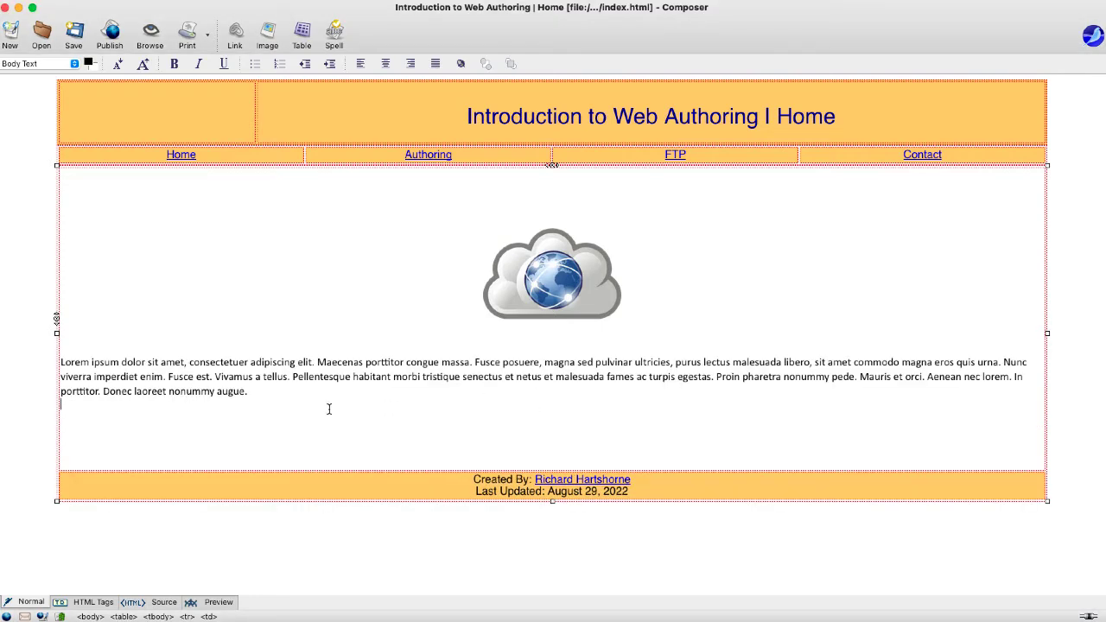
# - Delete the empty lines around the lorem paragraph and cloud image, restoring the image deleted by mistake
pyautogui.press('Delete')
pyautogui.press('Delete')
pyautogui.press('Delete')
pyautogui.press('Delete')
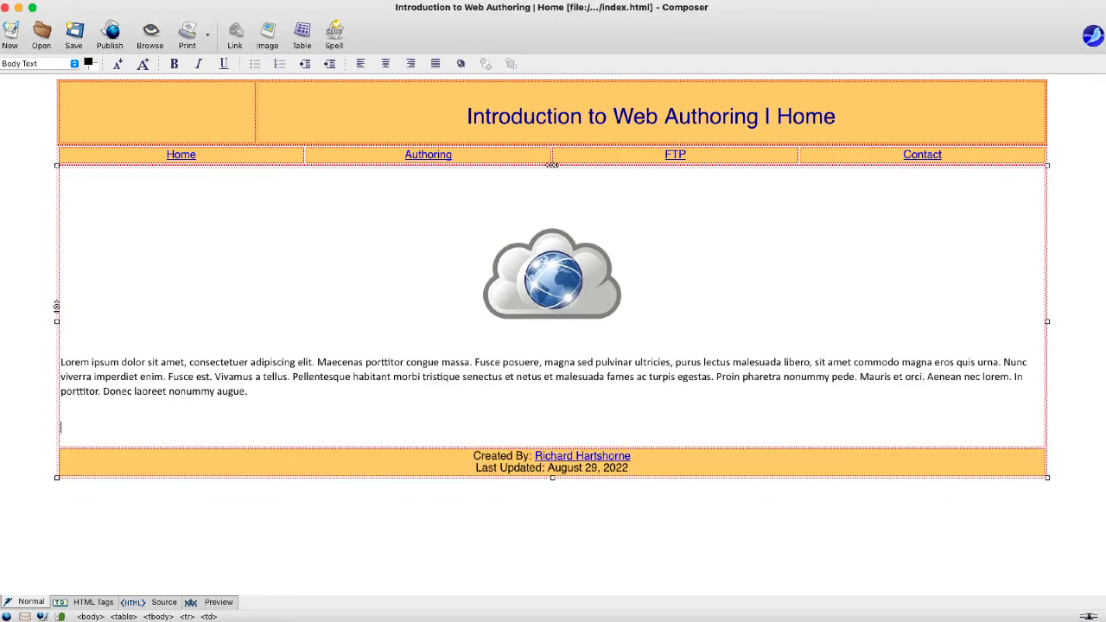
pyautogui.click(330, 411)
pyautogui.press('BackSpace')
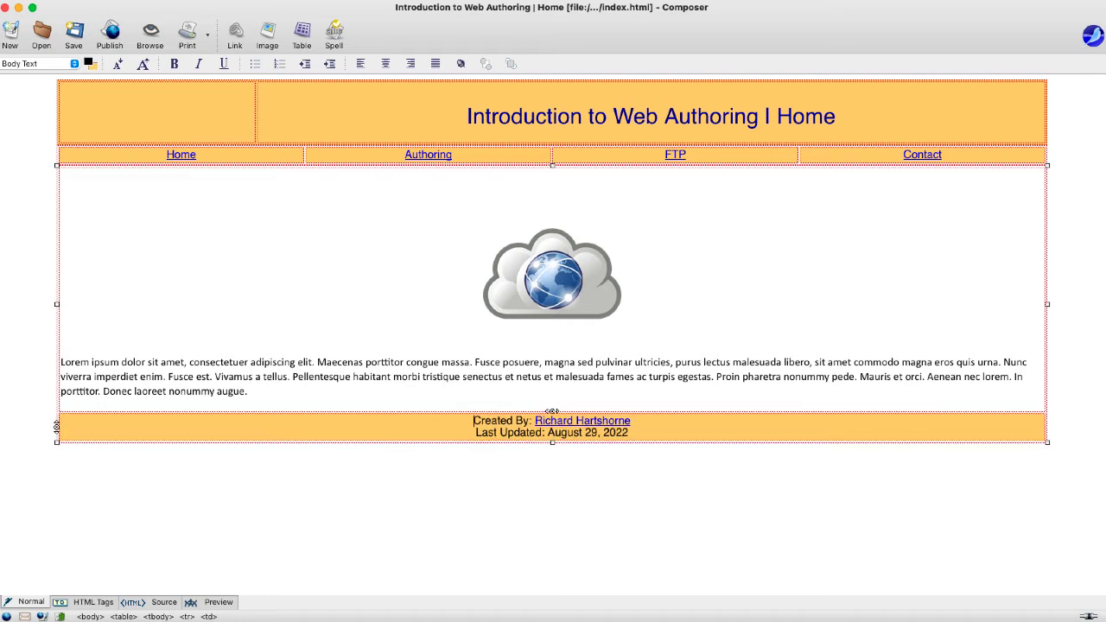
pyautogui.click(378, 216)
pyautogui.press('BackSpace')
pyautogui.press('BackSpace')
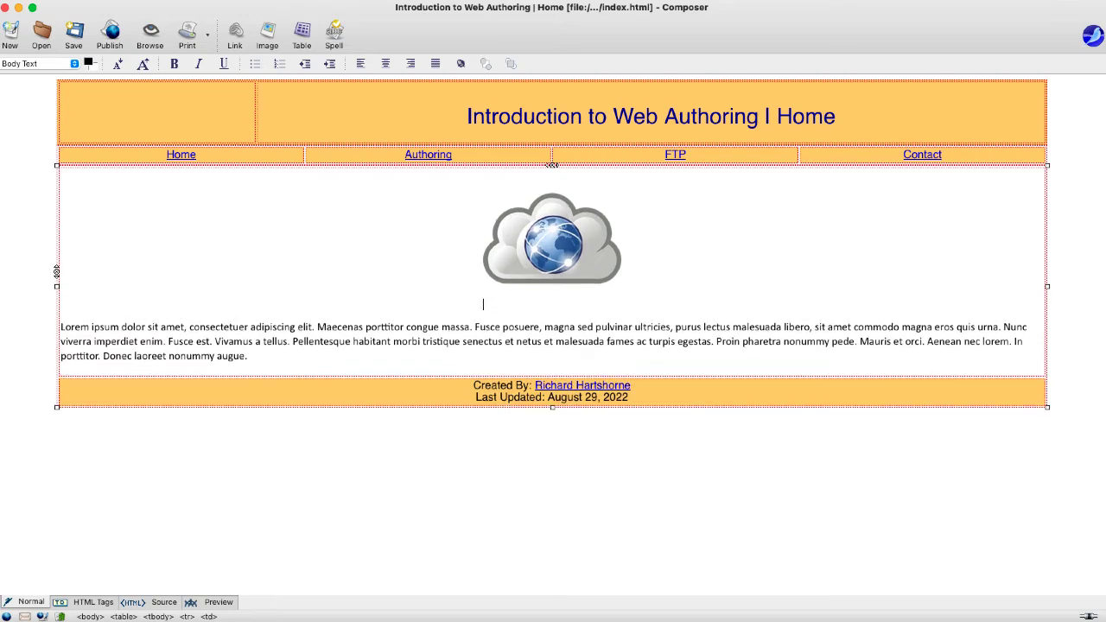
pyautogui.press('Delete')
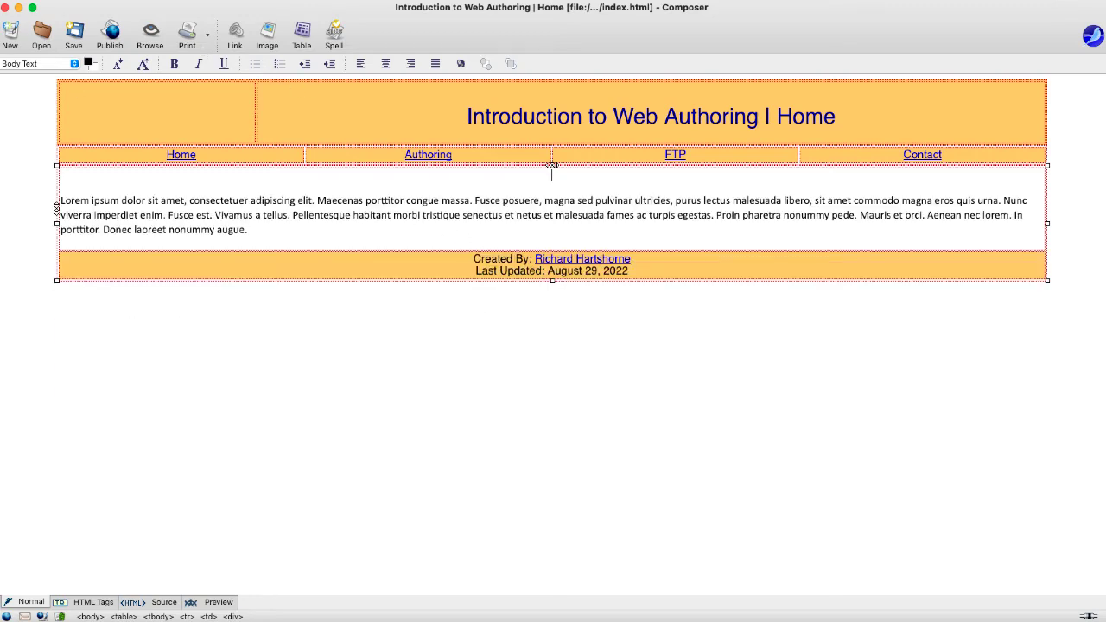
pyautogui.press('super+z')
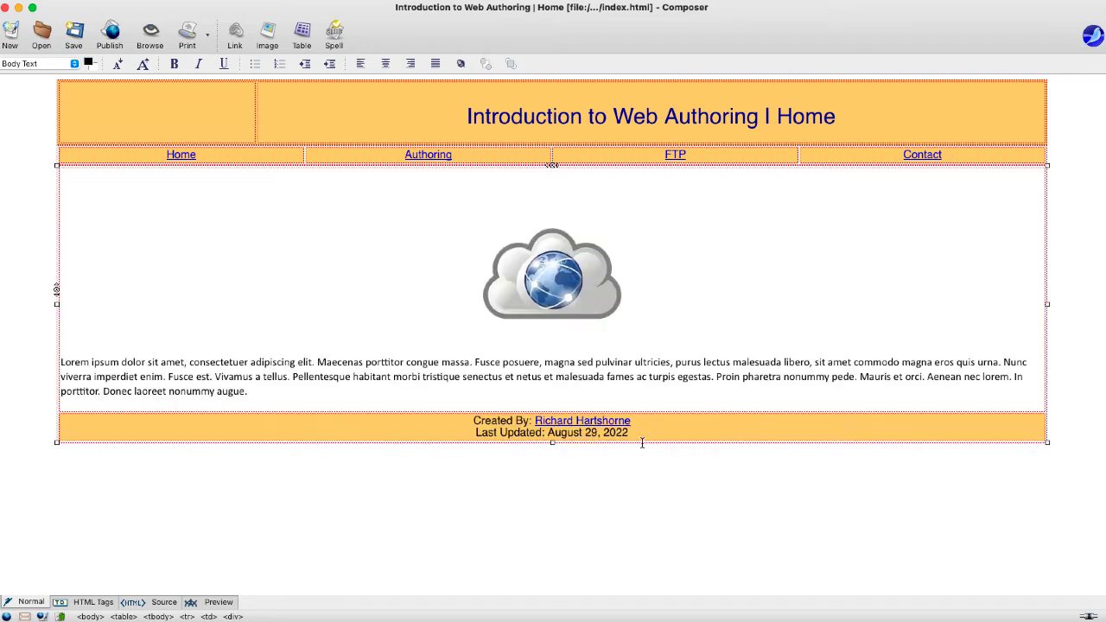
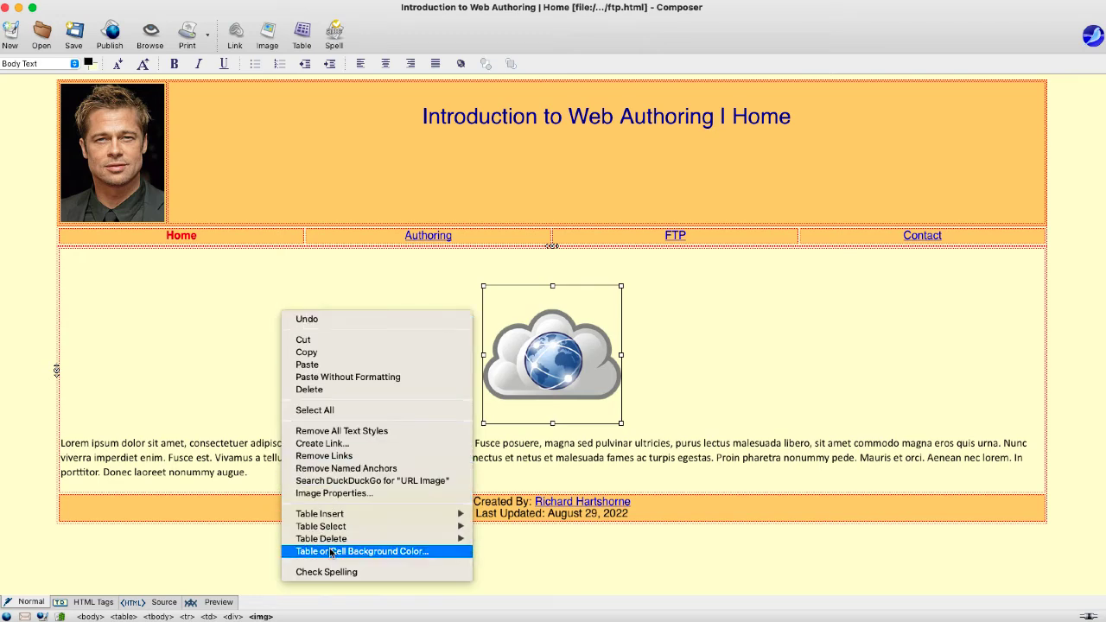
# - Give the content cell behind the cloud image a white background and save the page
pyautogui.click(415, 551)
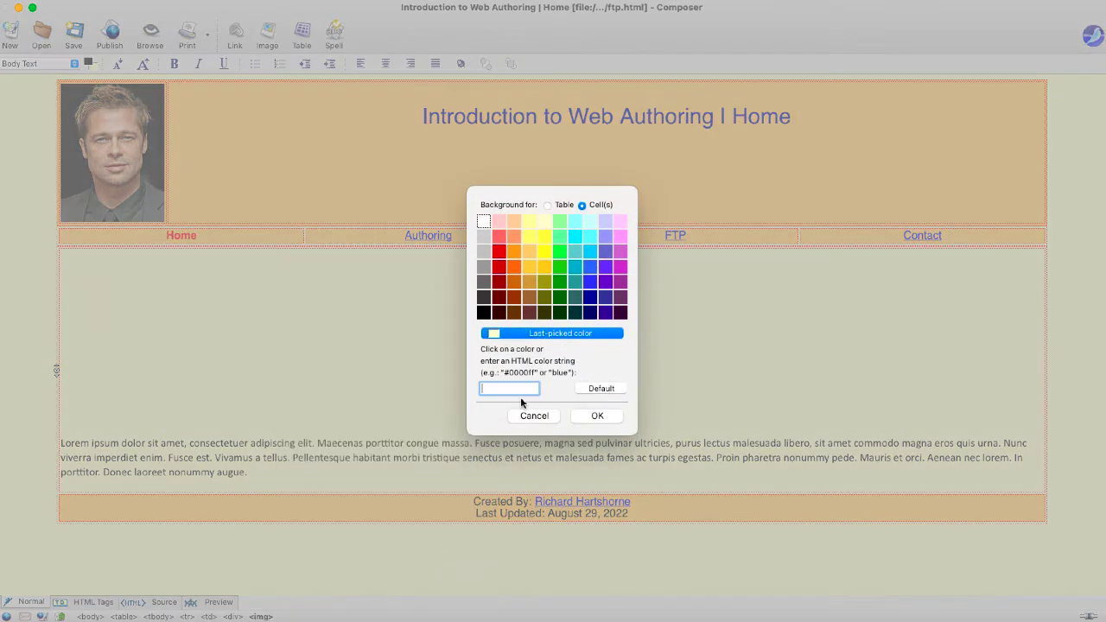
pyautogui.click(482, 218)
pyautogui.press('Return')
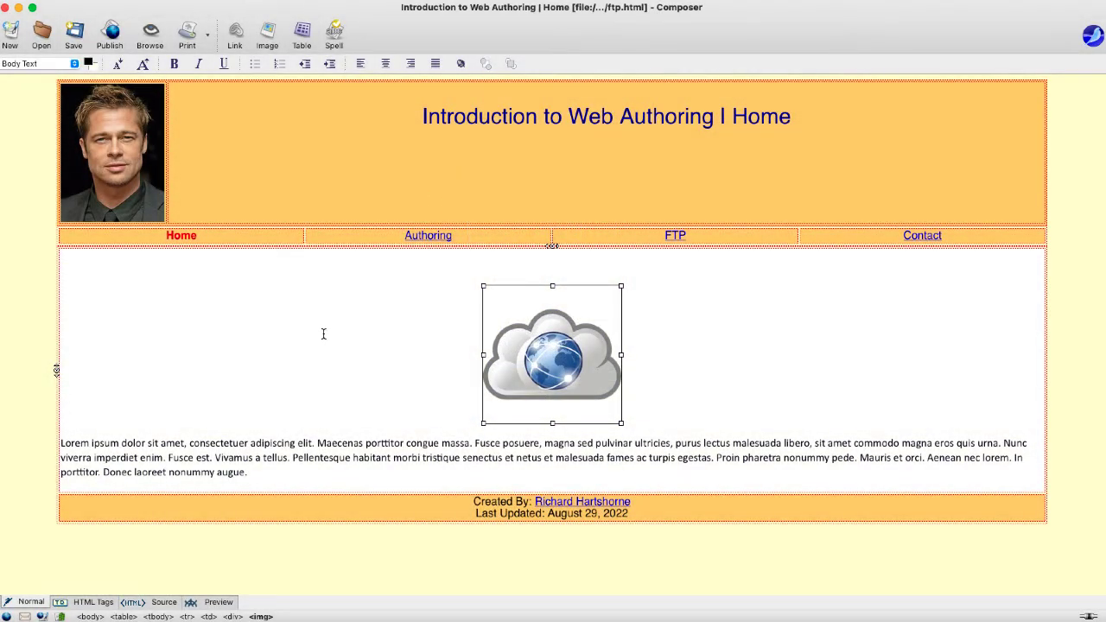
pyautogui.click(75, 35)
# - Save the page as ftp.html in the webshell folder, replacing the existing file
pyautogui.press('super+shift+s')
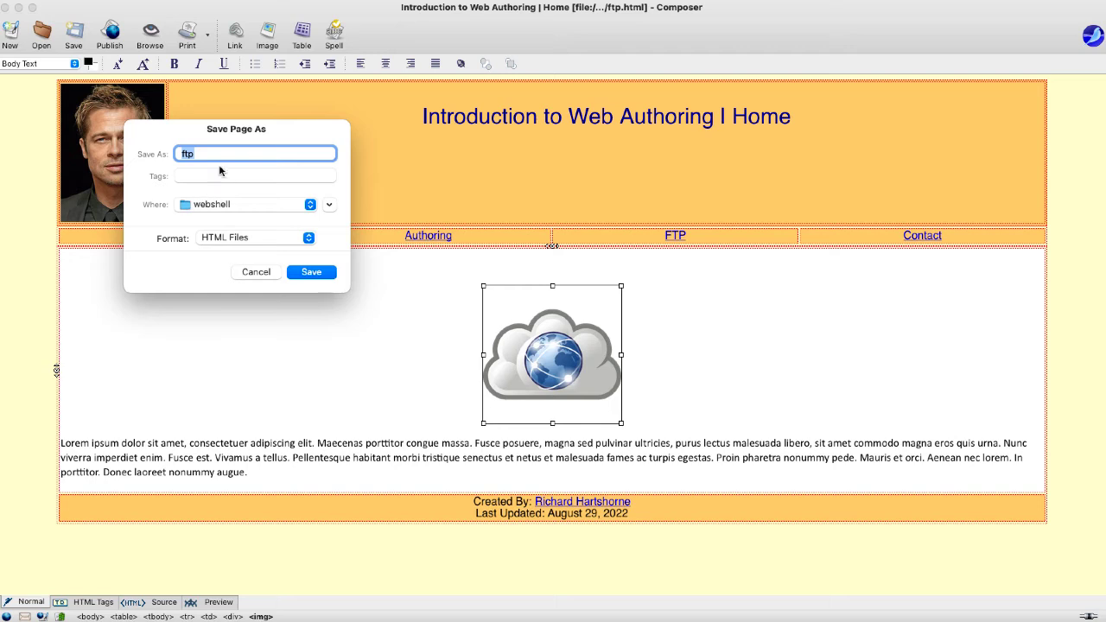
pyautogui.click(306, 272)
pyautogui.click(269, 301)
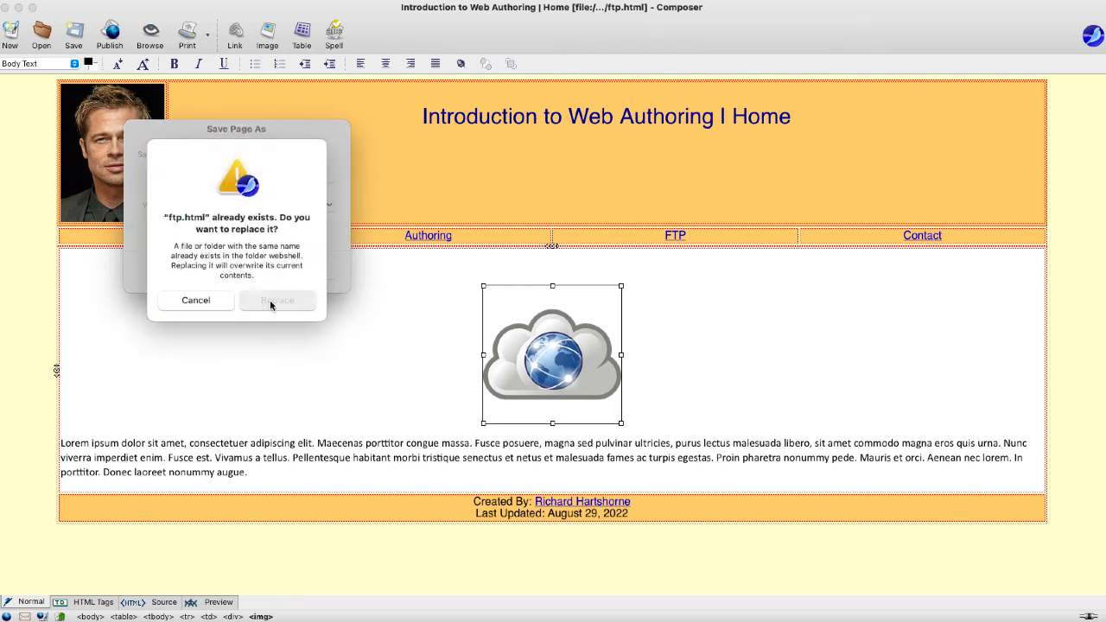
pyautogui.click(216, 241)
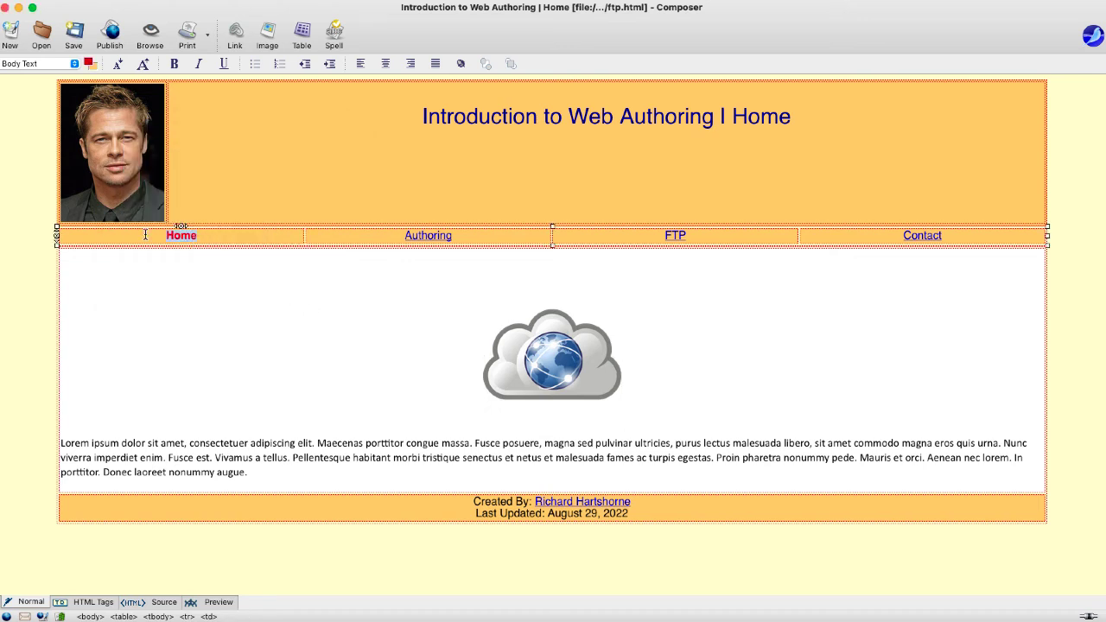
# - Change the heading's last word from Home to FTP and colour the Home navigation link black
pyautogui.doubleClick(766, 121)
pyautogui.write('FTP')
pyautogui.doubleClick(180, 235)
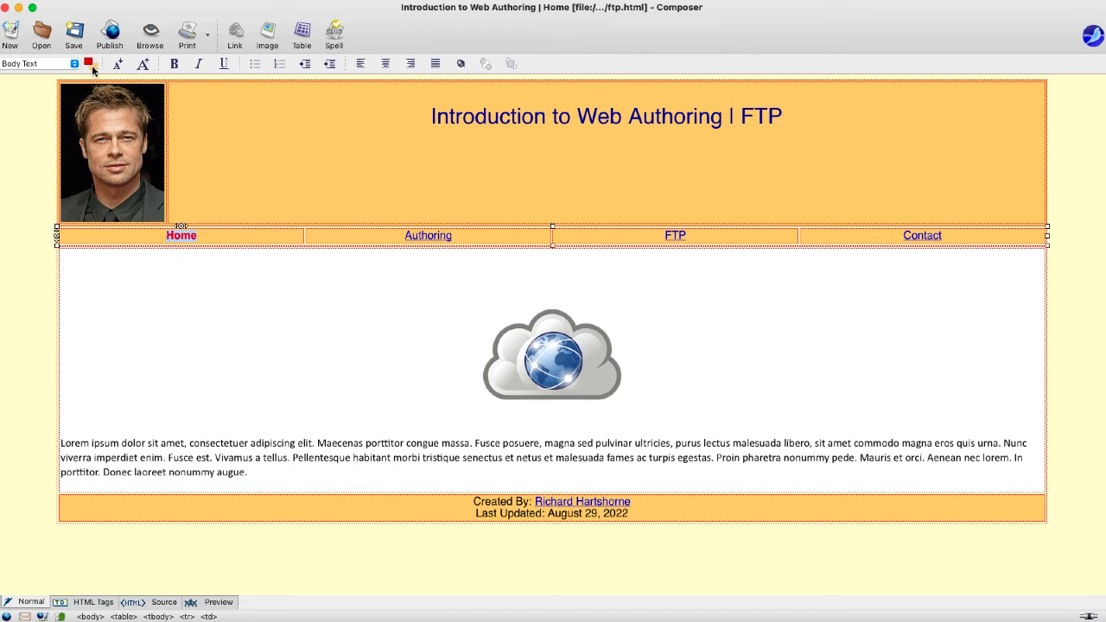
pyautogui.click(88, 63)
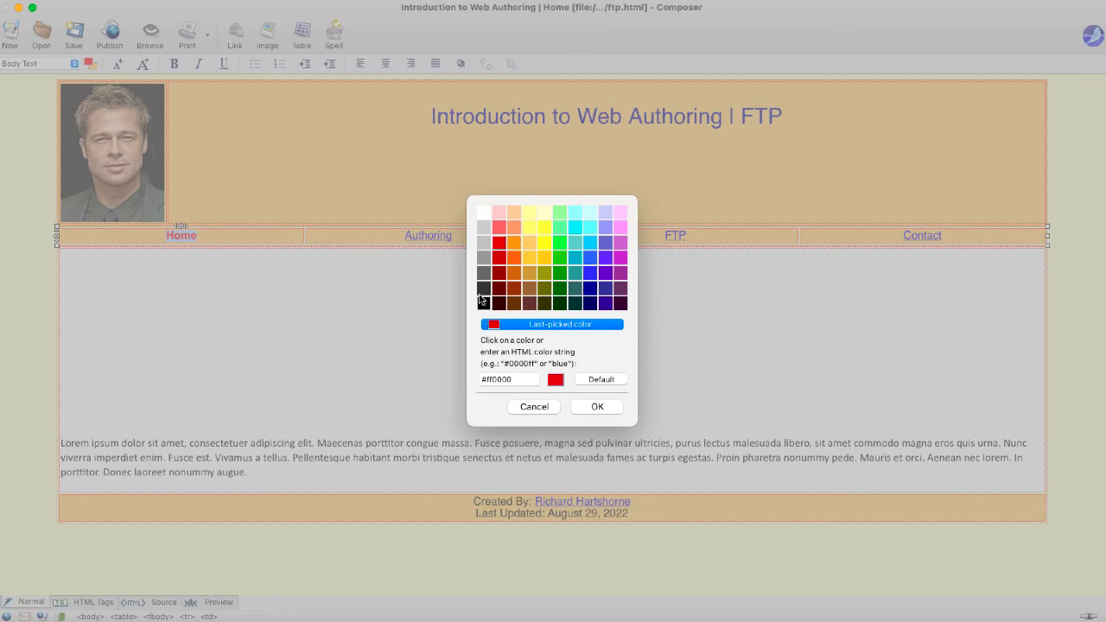
pyautogui.click(483, 302)
pyautogui.click(595, 407)
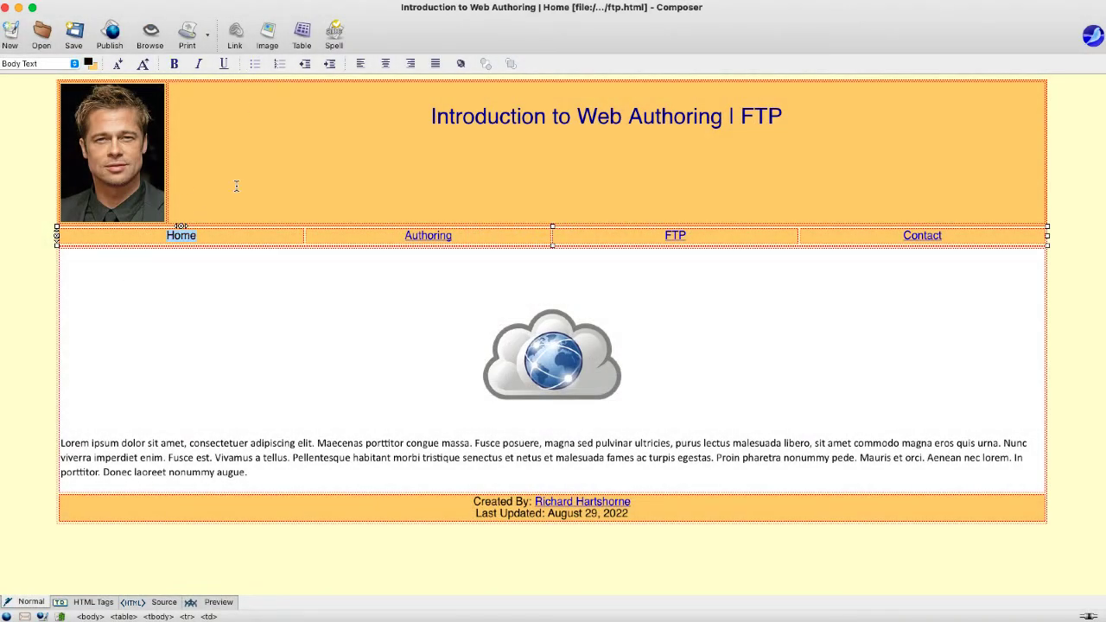
# - Point the Home navigation link to index.html
pyautogui.click(235, 35)
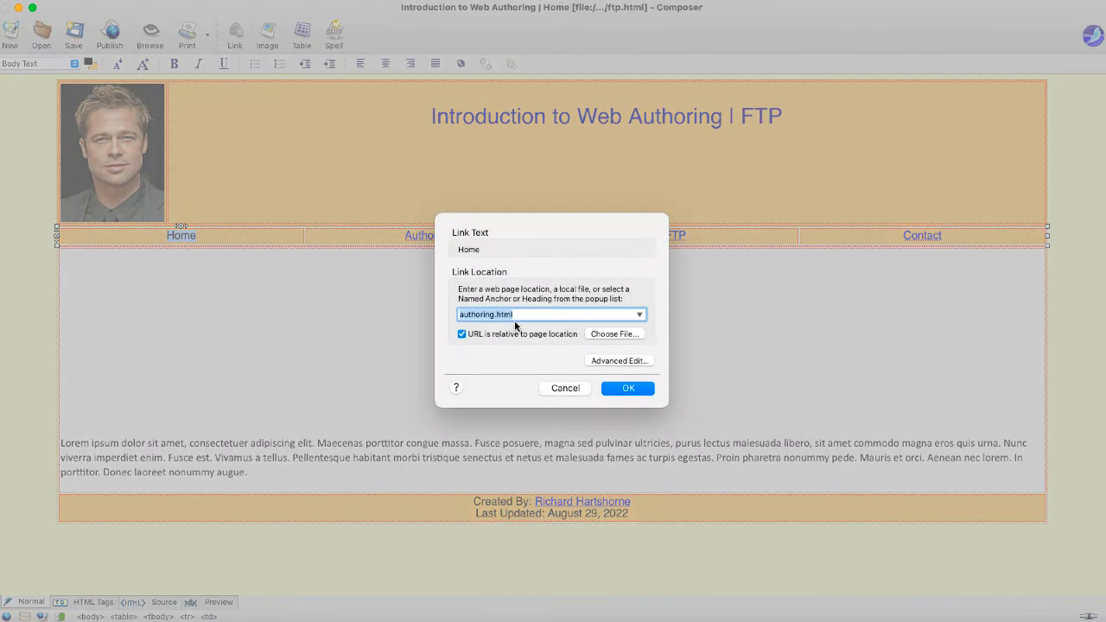
pyautogui.doubleClick(488, 313)
pyautogui.write('index.')
pyautogui.click(633, 390)
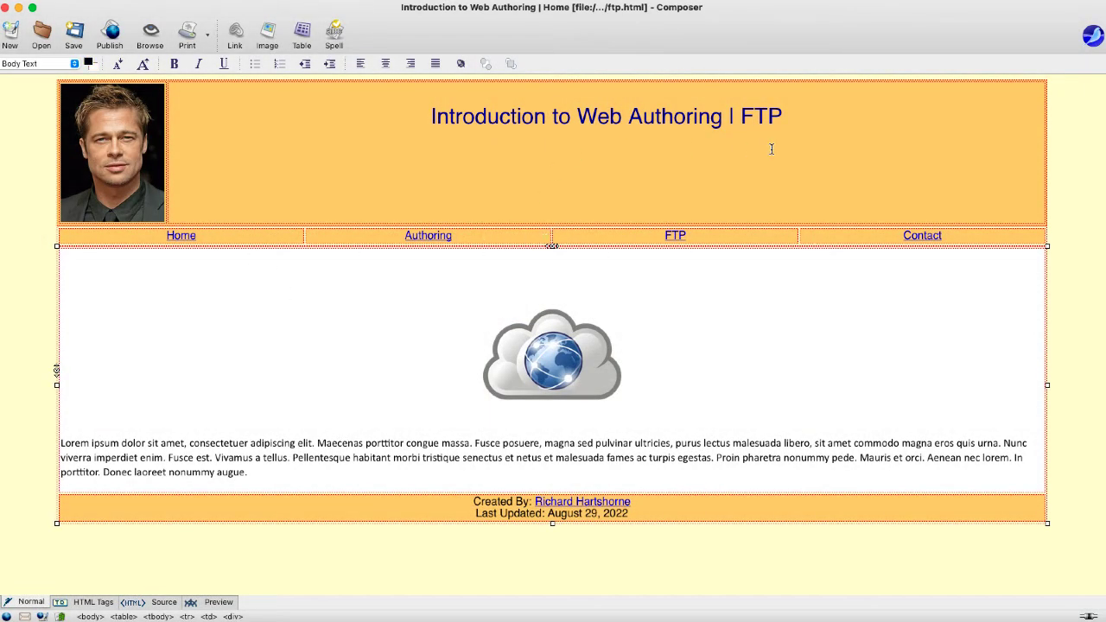
# - Remove the FTP navigation link and colour the FTP text red (#ff0000)
pyautogui.doubleClick(674, 234)
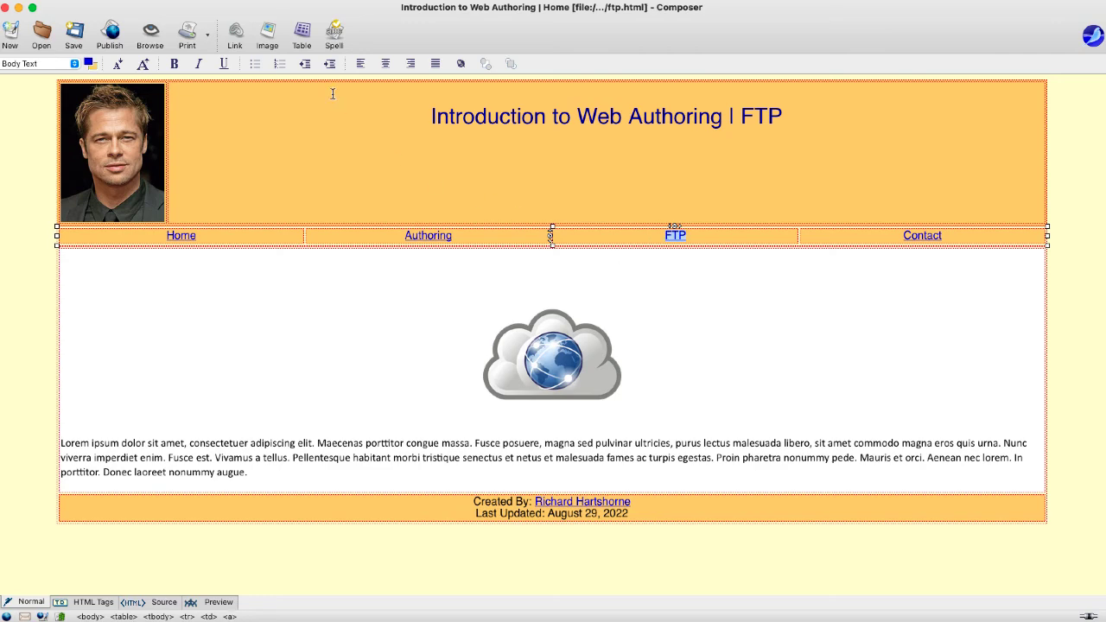
pyautogui.click(235, 32)
pyautogui.press('BackSpace')
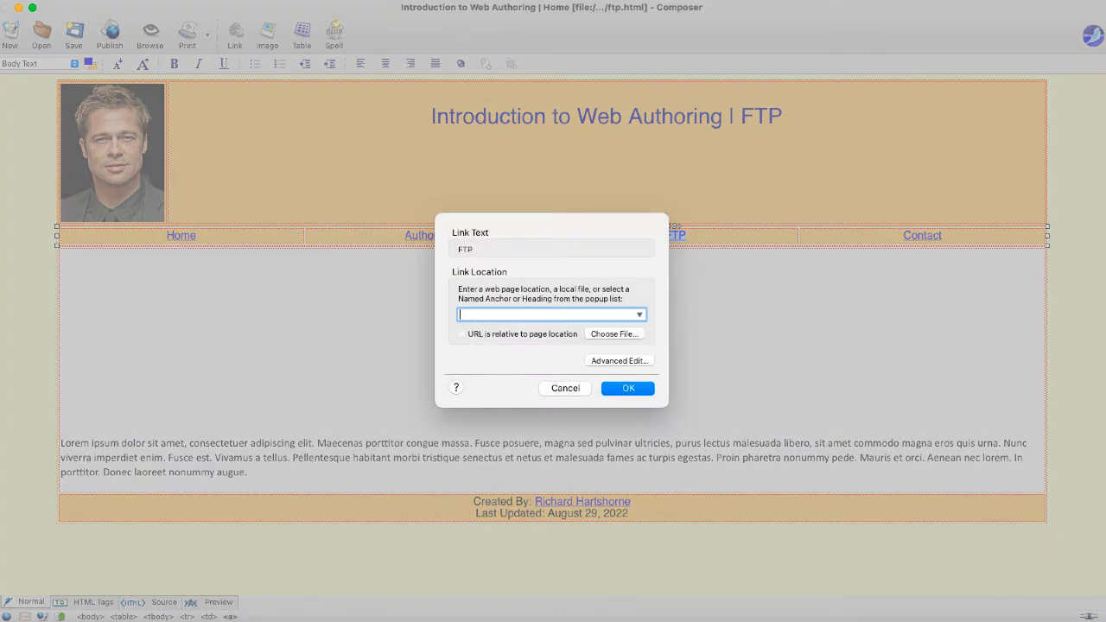
pyautogui.click(619, 389)
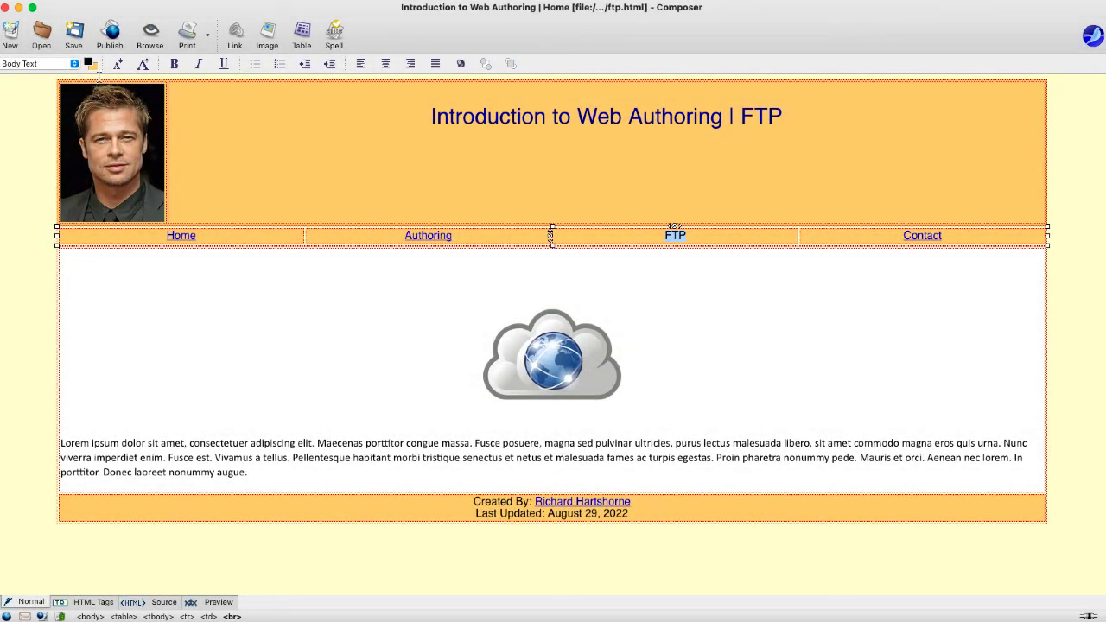
pyautogui.click(89, 63)
pyautogui.click(497, 241)
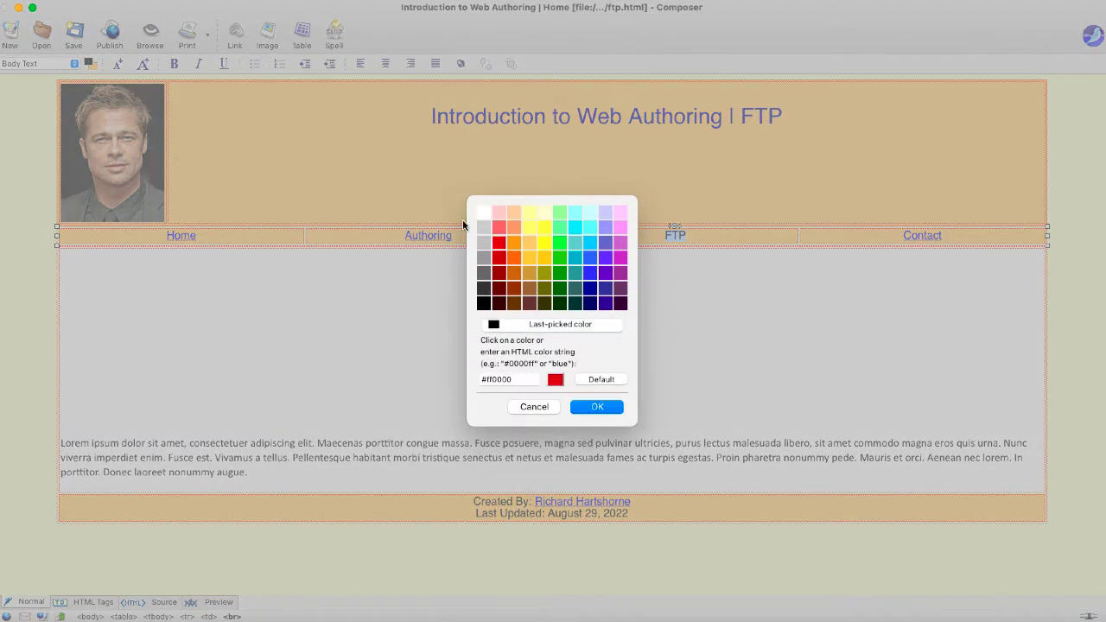
pyautogui.click(598, 407)
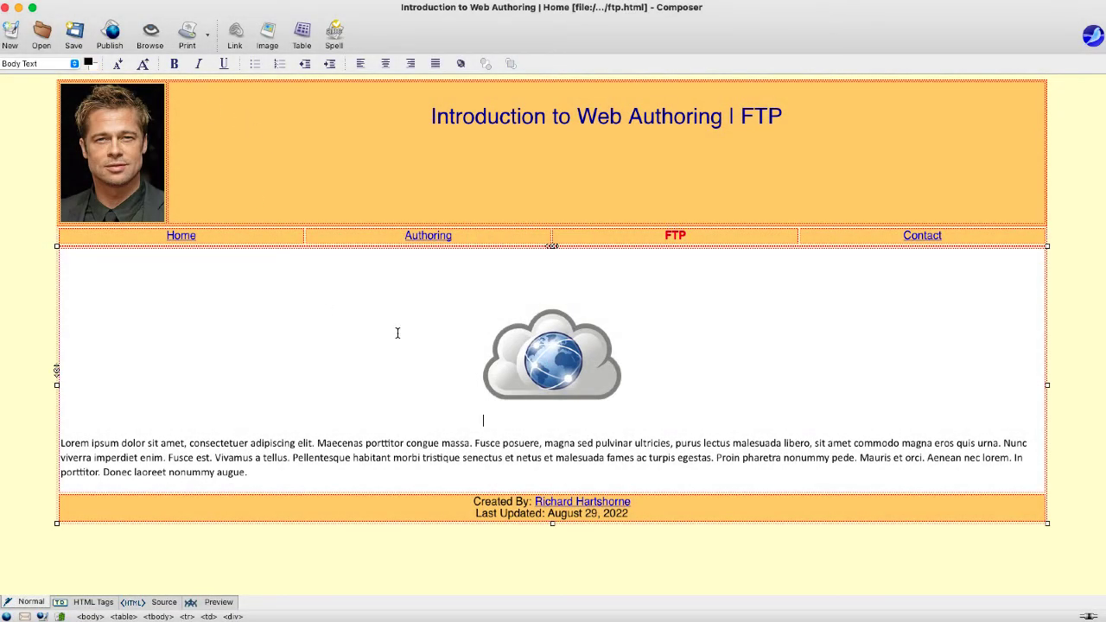
pyautogui.moveTo(446, 287); pyautogui.dragTo(741, 475)
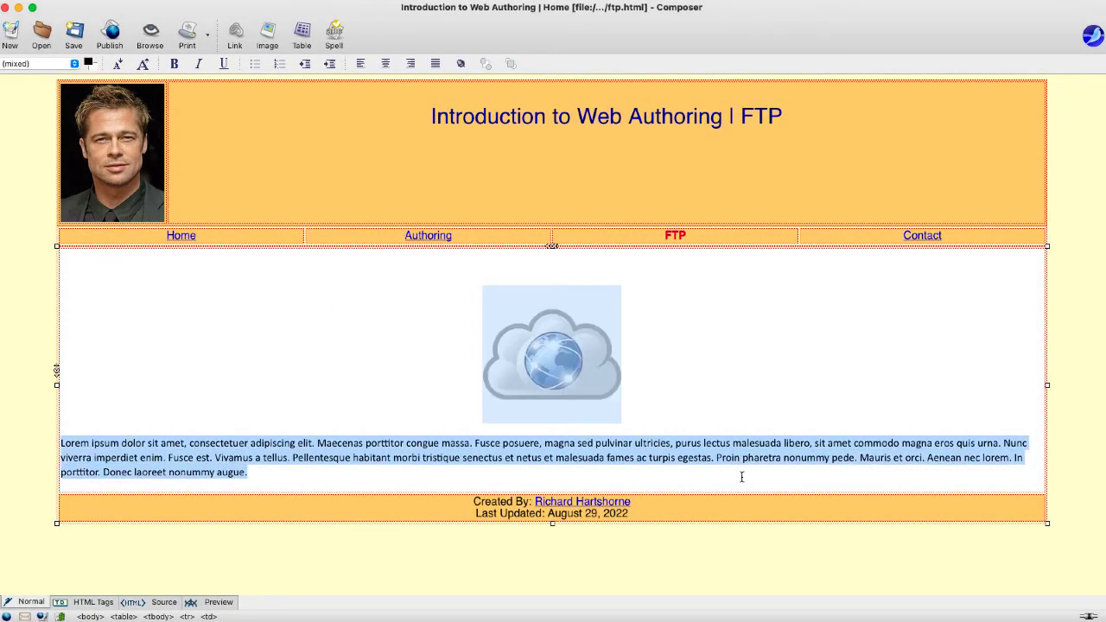
# - Delete the selected cloud image and Lorem ipsum paragraph from the FTP page's content cell
pyautogui.press('BackSpace')
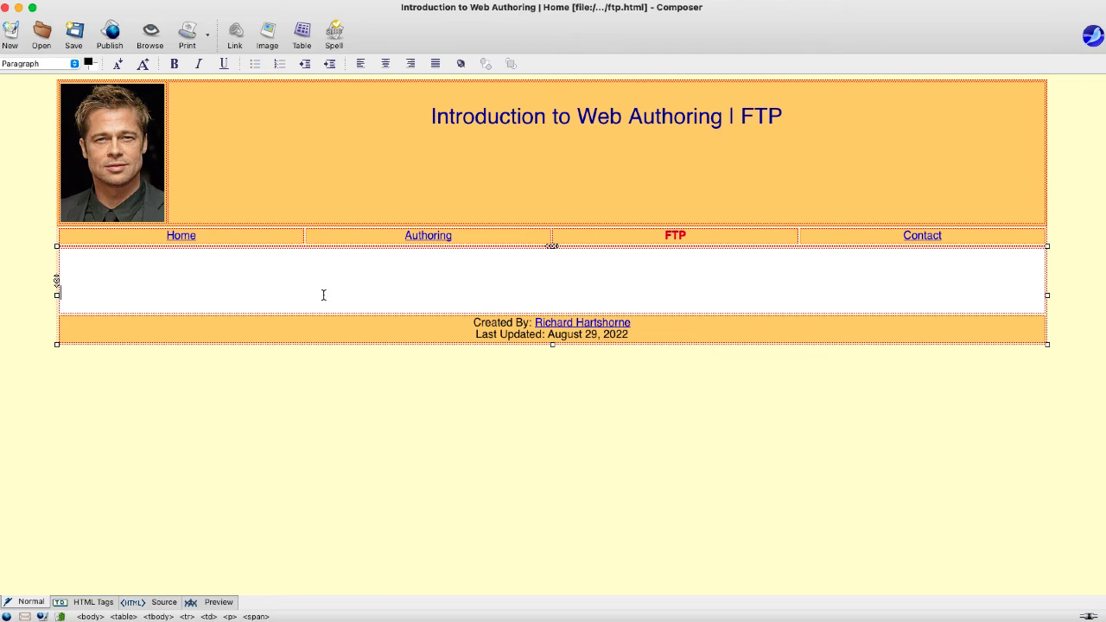
pyautogui.click(295, 283)
pyautogui.click(302, 34)
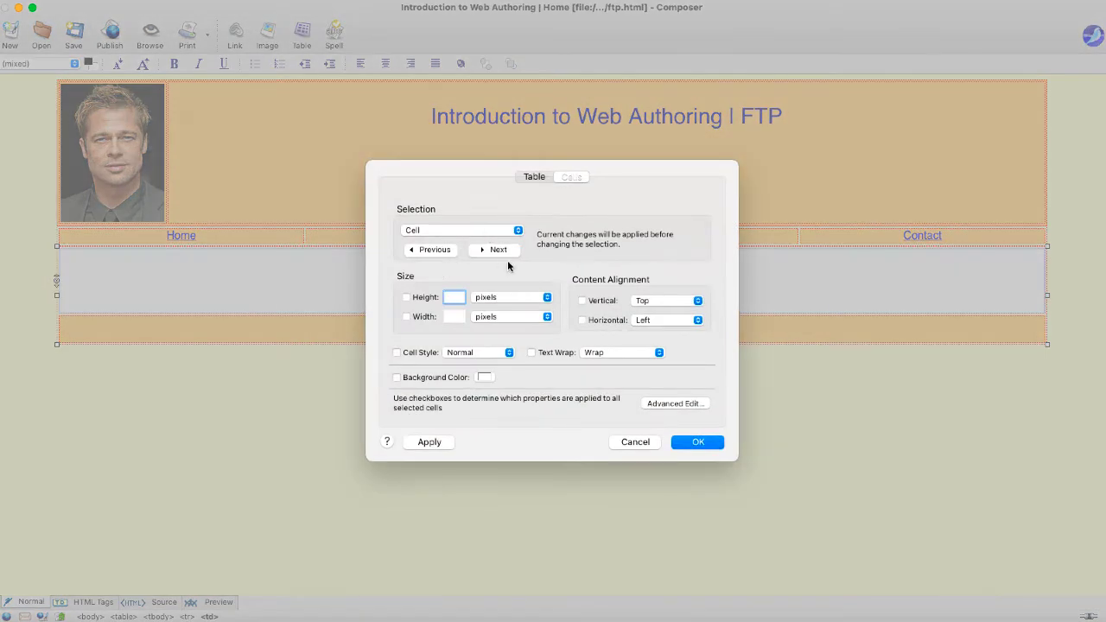
pyautogui.click(635, 441)
pyautogui.click(242, 283)
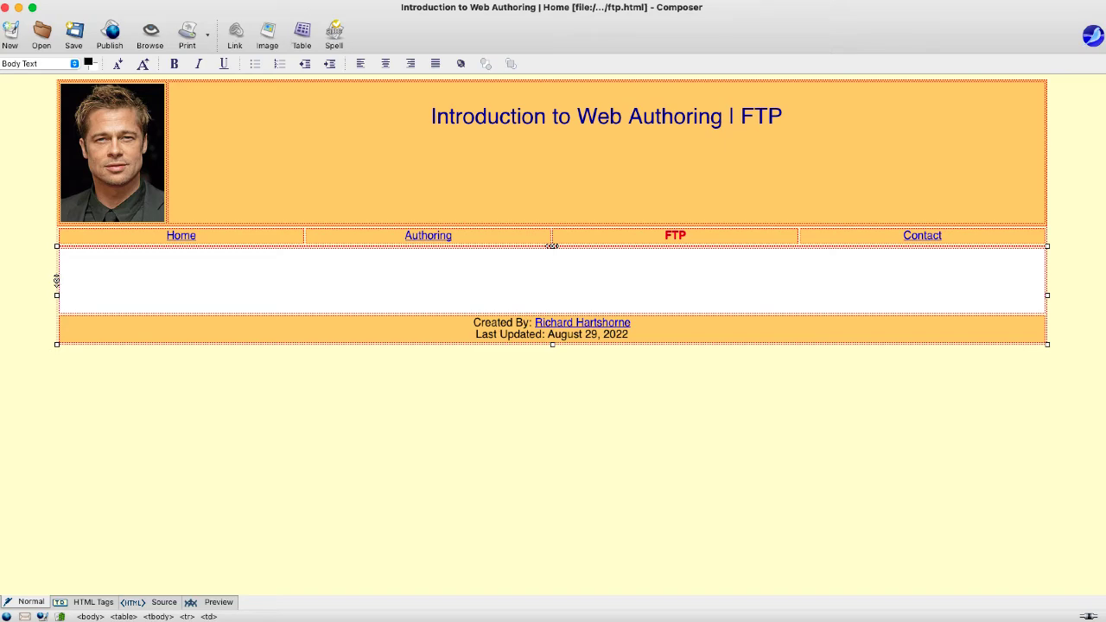
pyautogui.click(173, 213)
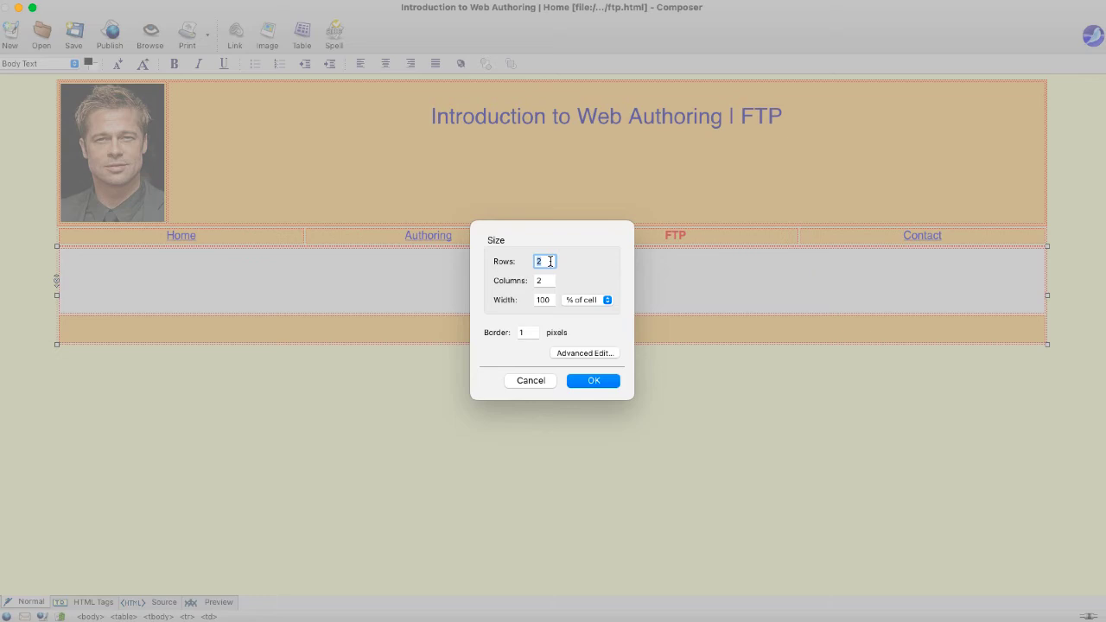
# - Insert a 2×2 table at 90% width with a border of 0
pyautogui.doubleClick(551, 300)
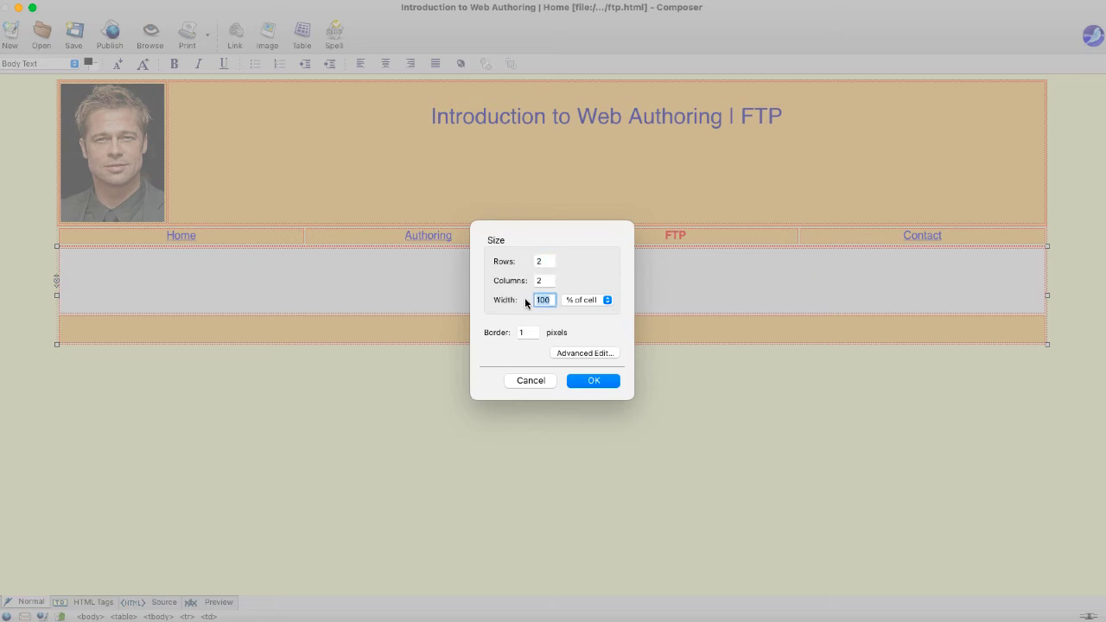
pyautogui.write('90')
pyautogui.press('Tab')
pyautogui.write('0')
pyautogui.click(585, 384)
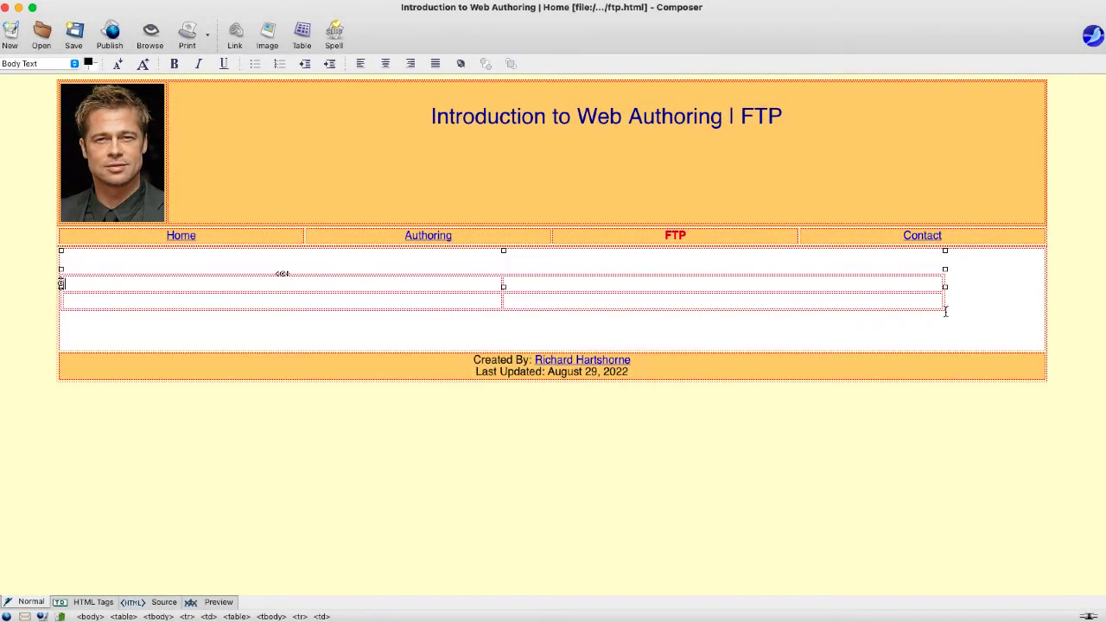
# - Set the new table's alignment to Center in its table properties
pyautogui.moveTo(821, 299); pyautogui.dragTo(616, 269)
pyautogui.rightClick(634, 304)
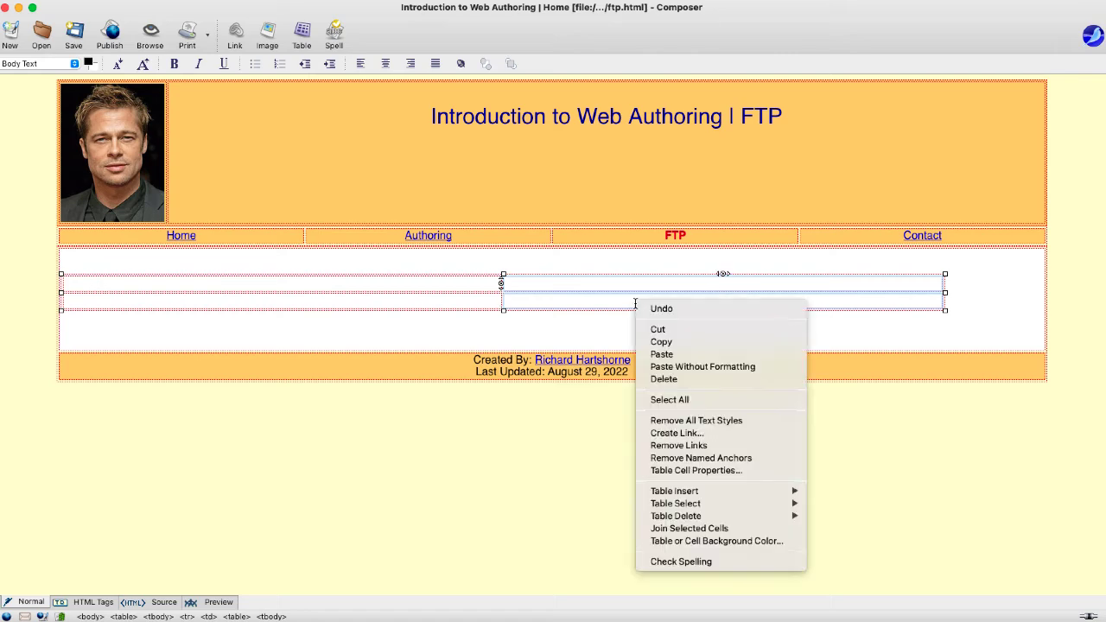
pyautogui.click(687, 471)
pyautogui.click(533, 176)
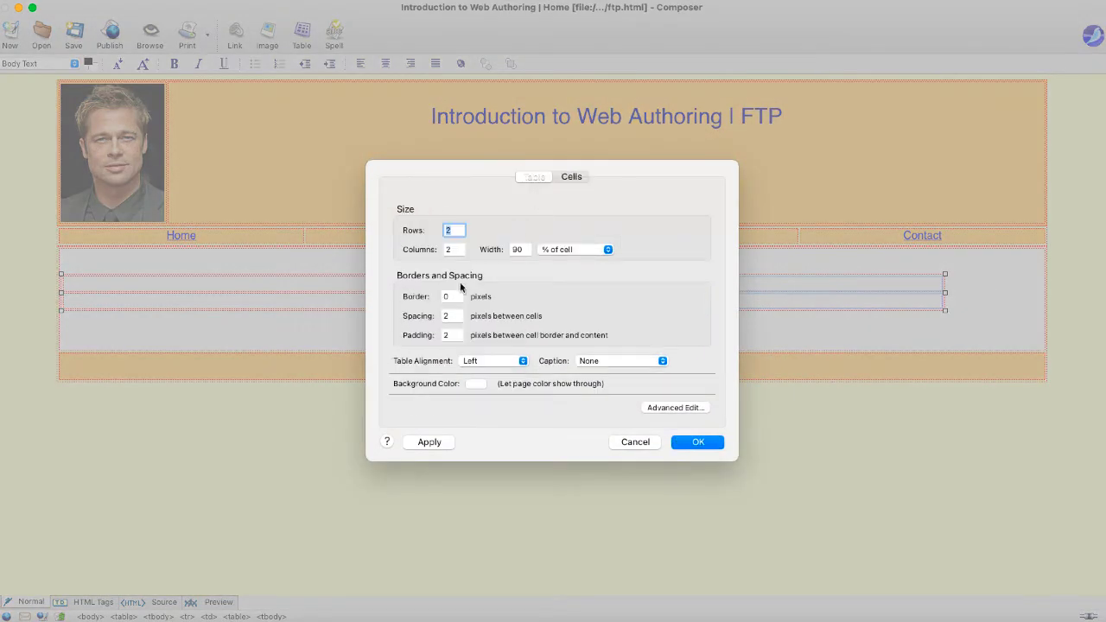
pyautogui.click(472, 363)
pyautogui.click(473, 362)
pyautogui.click(480, 365)
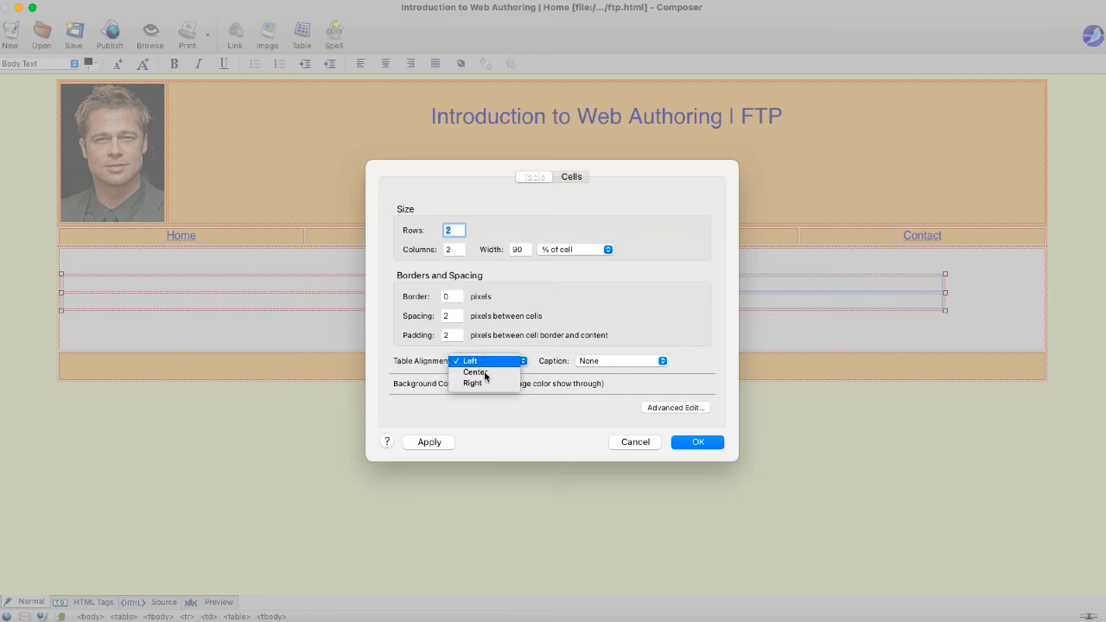
pyautogui.click(485, 373)
pyautogui.click(698, 441)
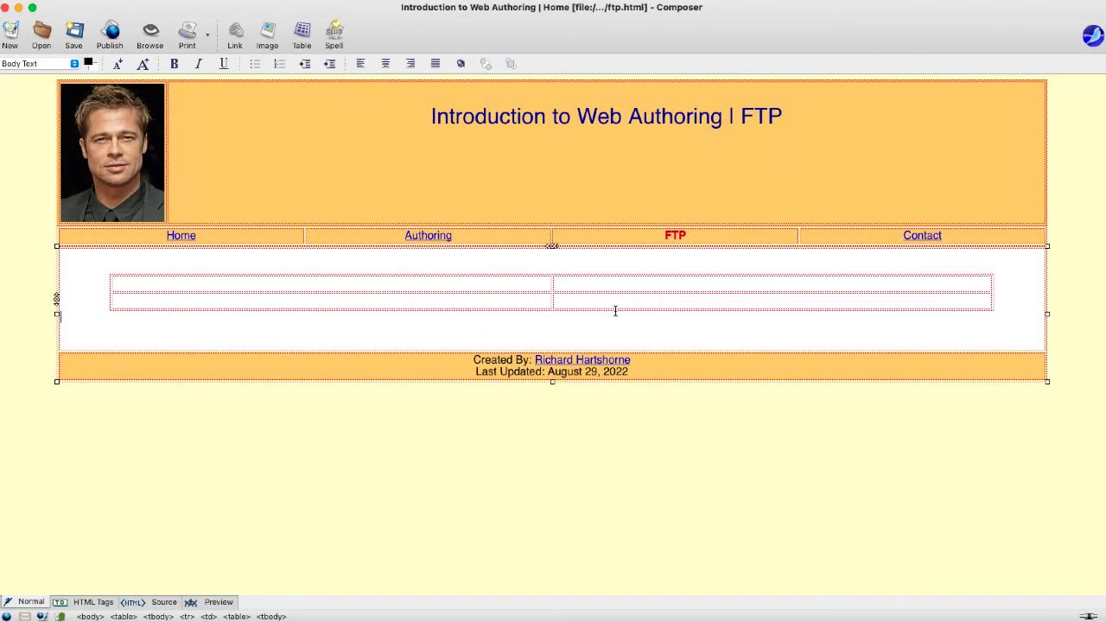
pyautogui.click(485, 284)
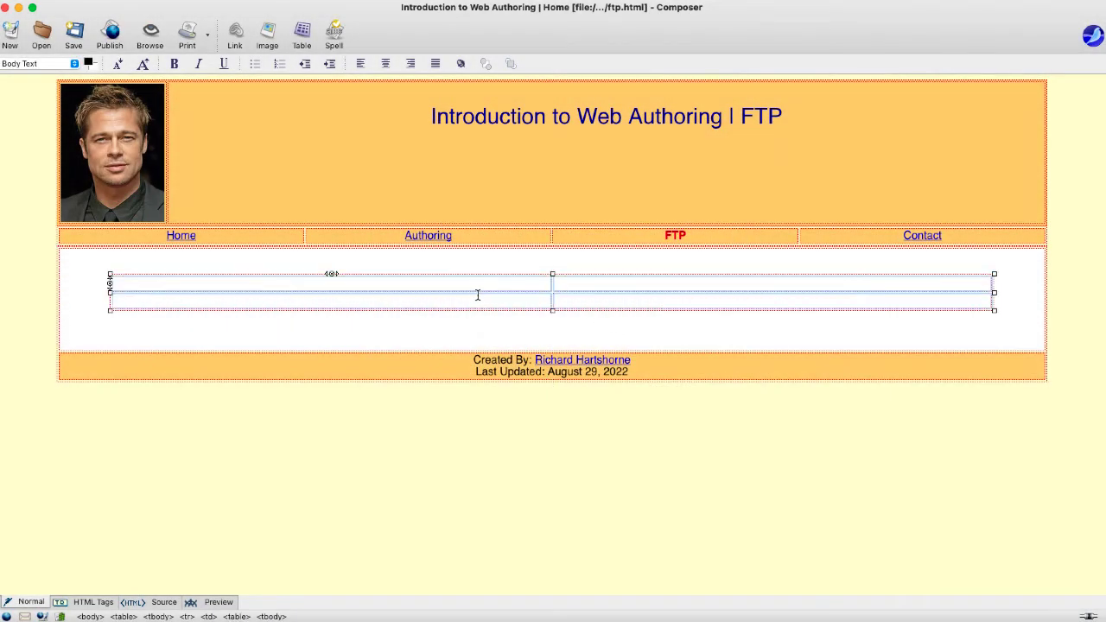
pyautogui.click(467, 283)
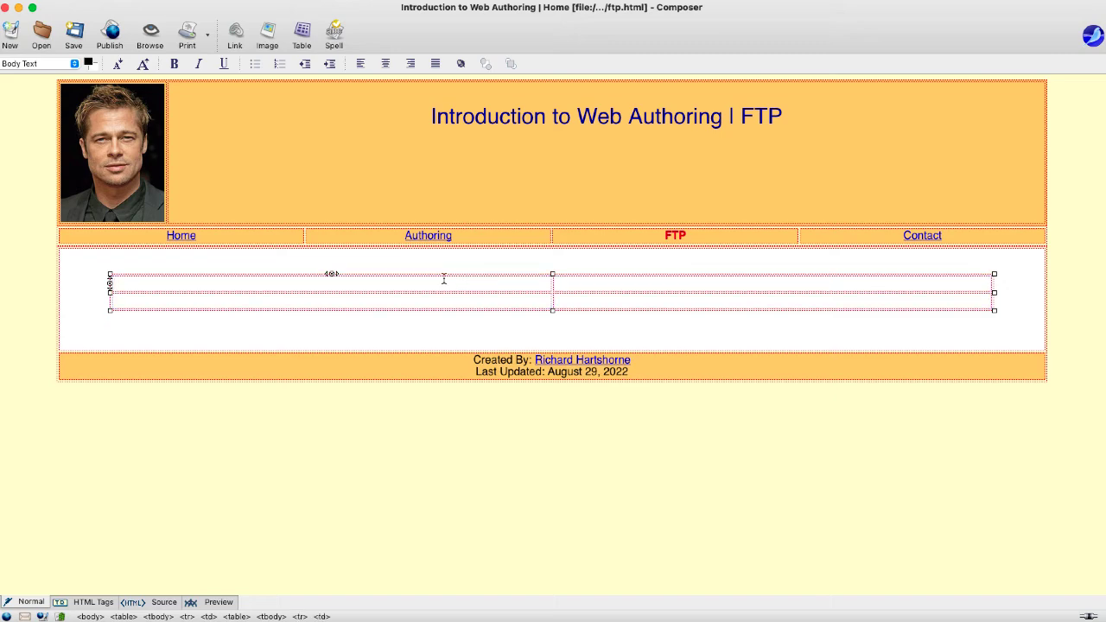
pyautogui.click(267, 35)
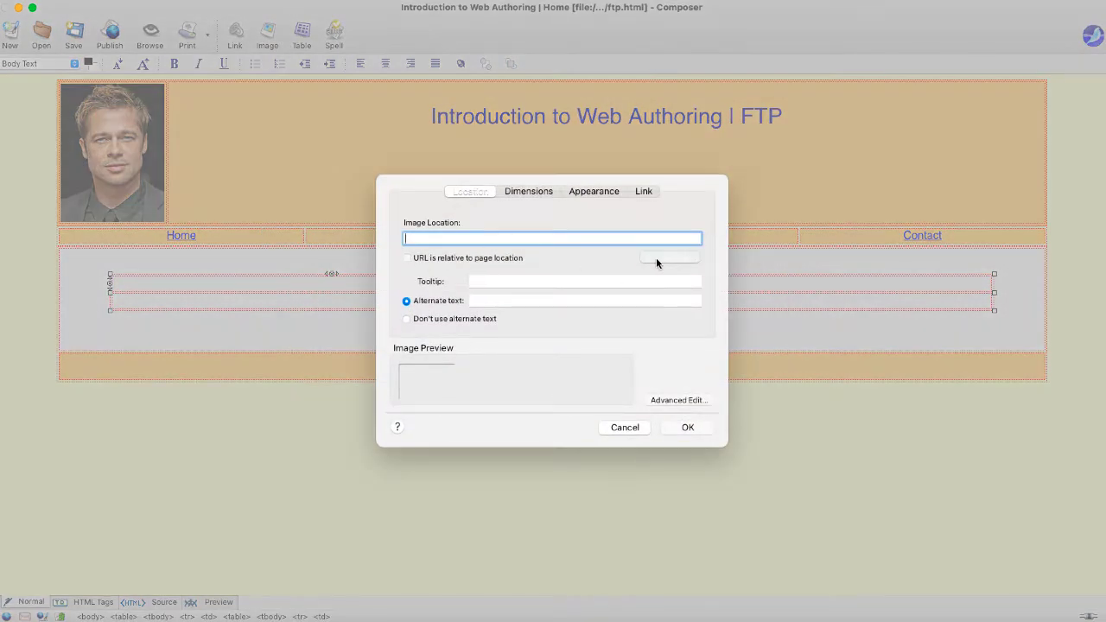
# - Insert filezilla-logo.jpg in the first row with alt text 'FileZilla Logo', 100 pixels wide
pyautogui.click(654, 258)
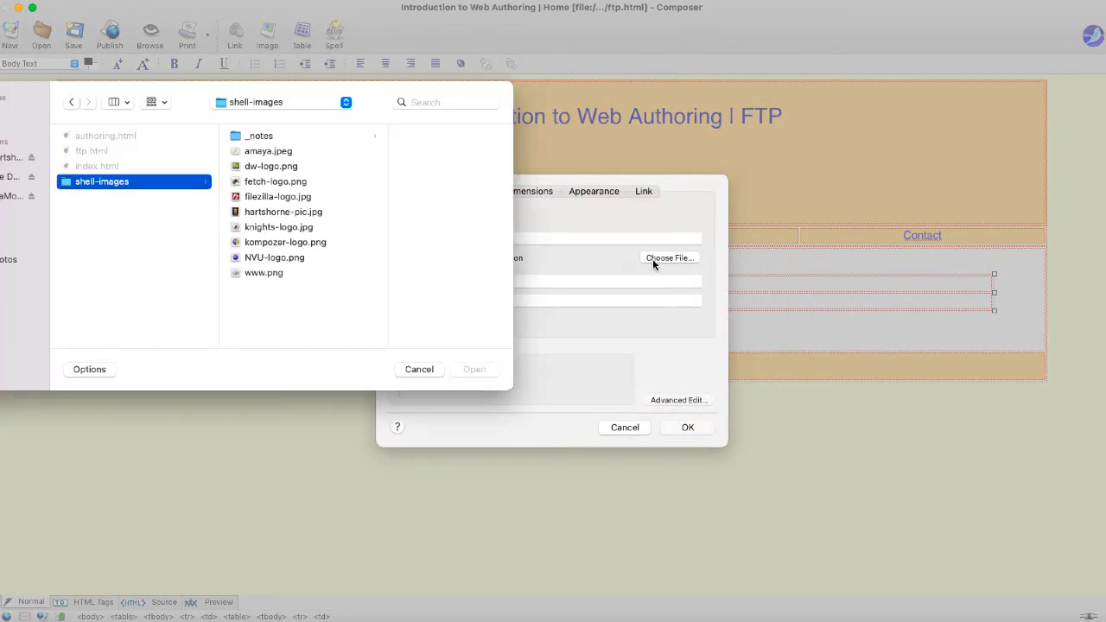
pyautogui.click(294, 199)
pyautogui.click(473, 369)
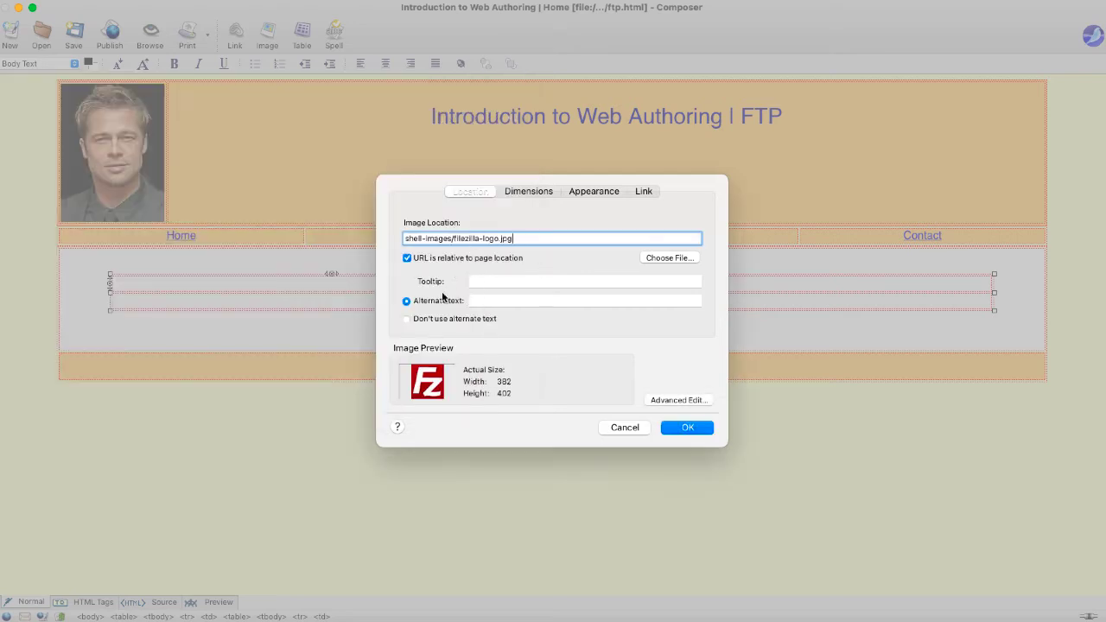
pyautogui.click(482, 280)
pyautogui.click(481, 301)
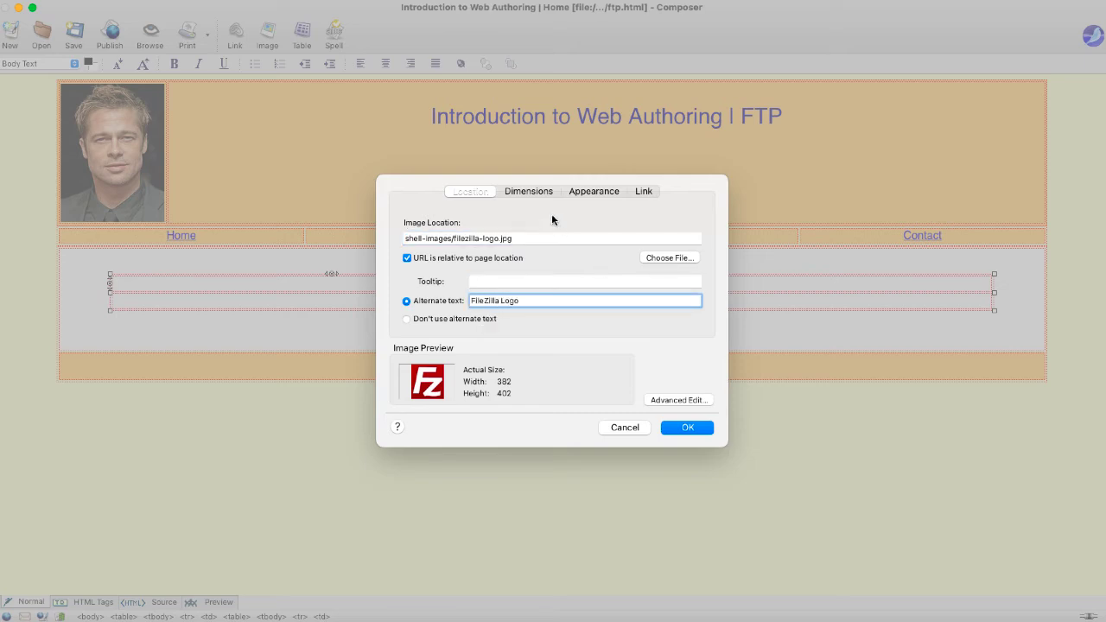
pyautogui.click(538, 191)
pyautogui.click(433, 246)
pyautogui.click(451, 264)
pyautogui.doubleClick(458, 265)
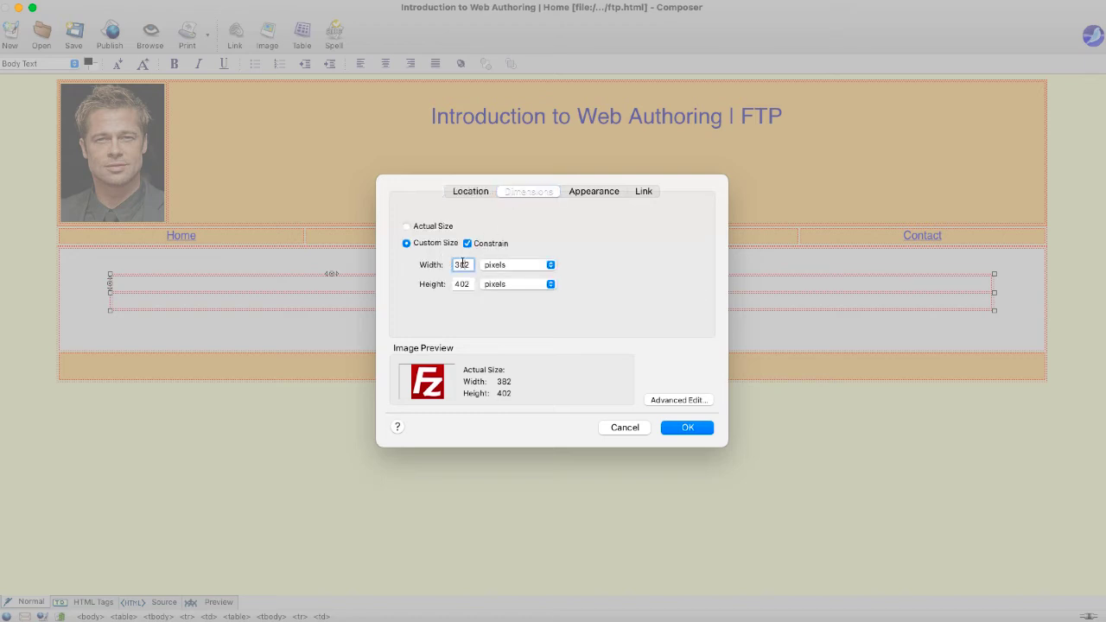
pyautogui.write('100')
pyautogui.click(679, 428)
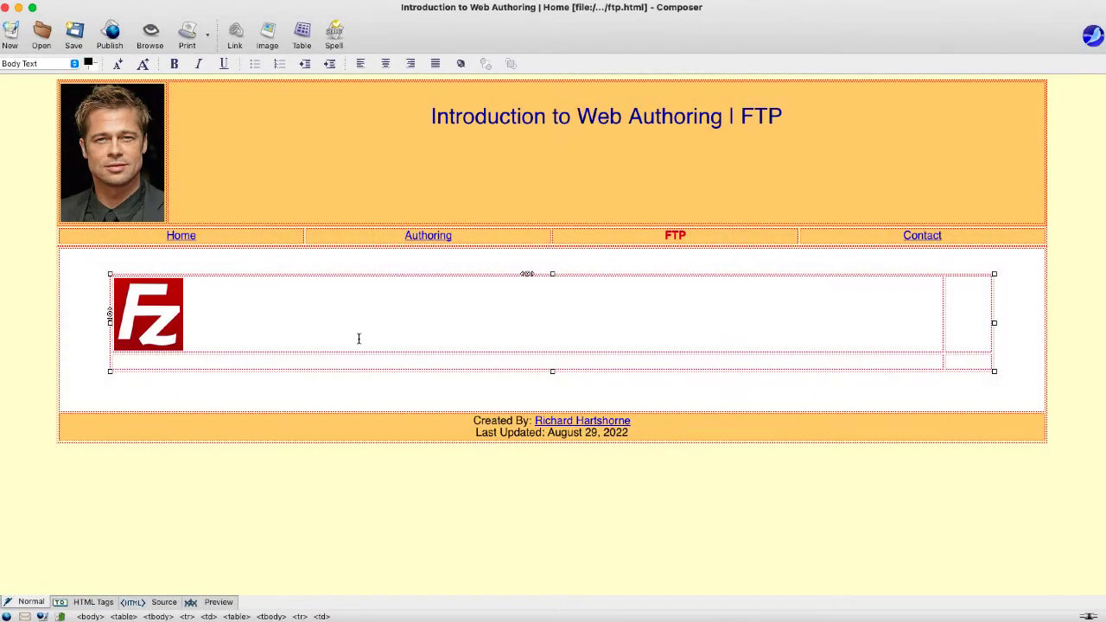
pyautogui.click(222, 368)
# - Insert fetch-logo.png with alternate text into the second row at 100×100 pixels
pyautogui.click(269, 37)
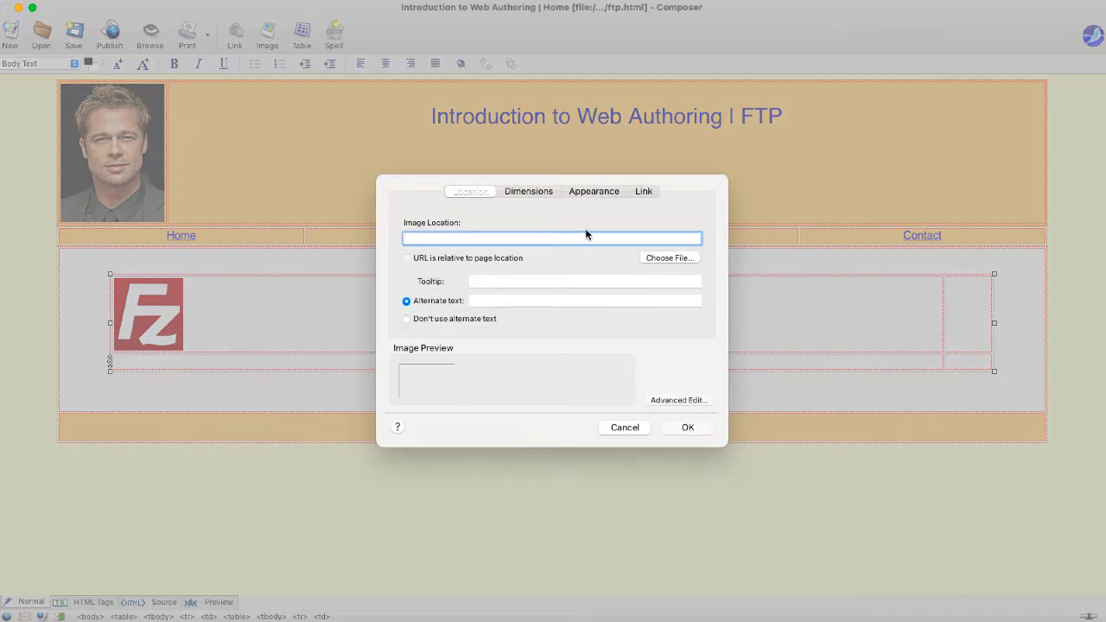
pyautogui.click(673, 257)
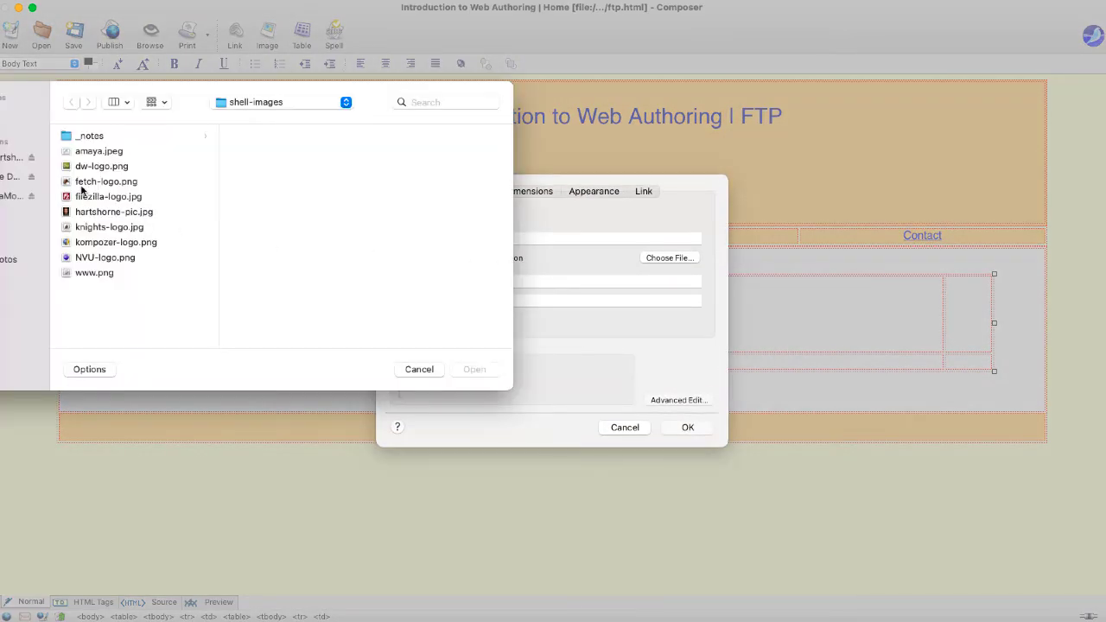
pyautogui.click(84, 182)
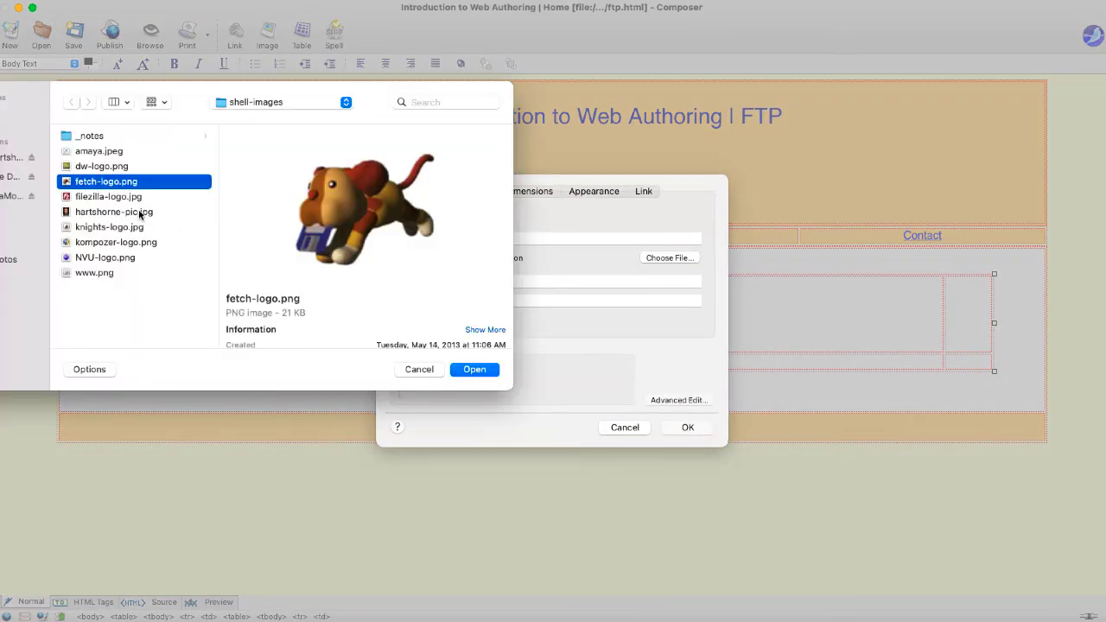
pyautogui.click(475, 370)
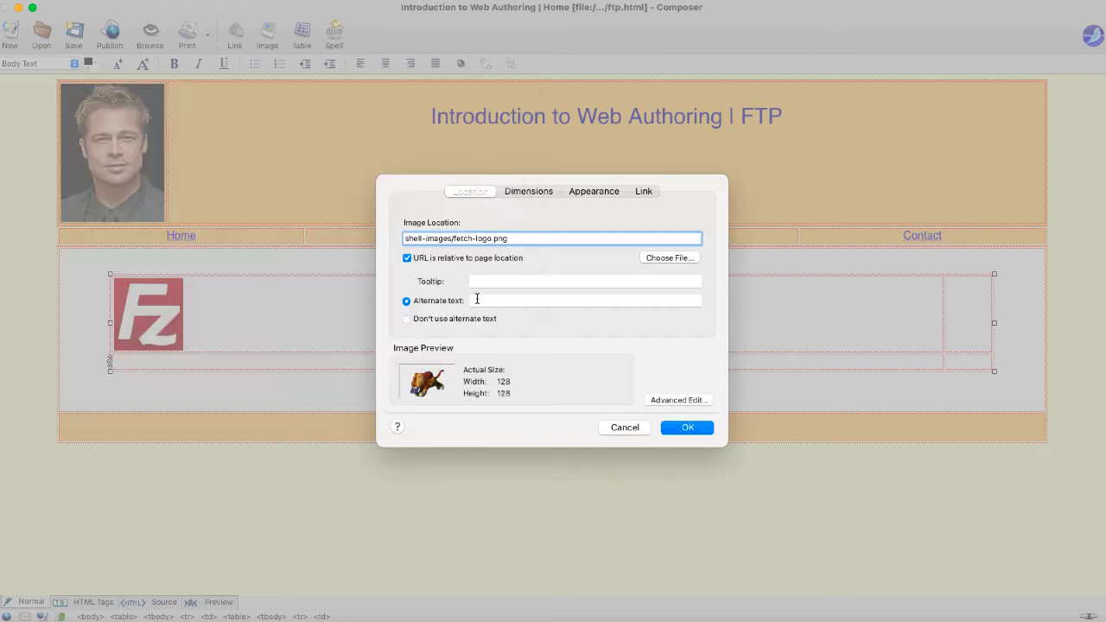
pyautogui.click(481, 300)
pyautogui.write('Fetch')
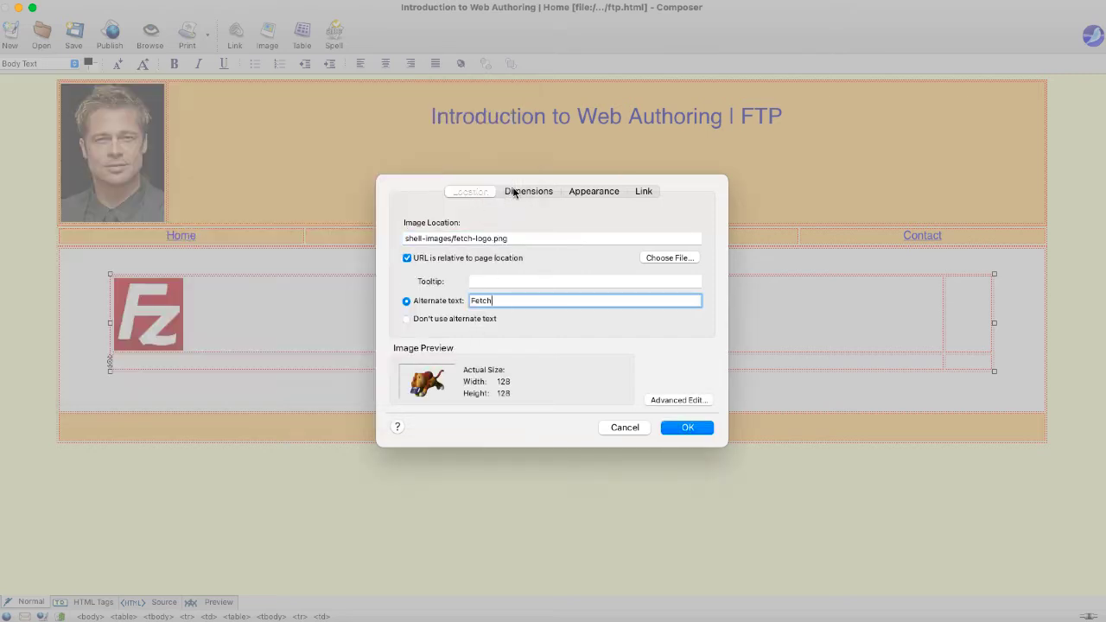
pyautogui.click(518, 192)
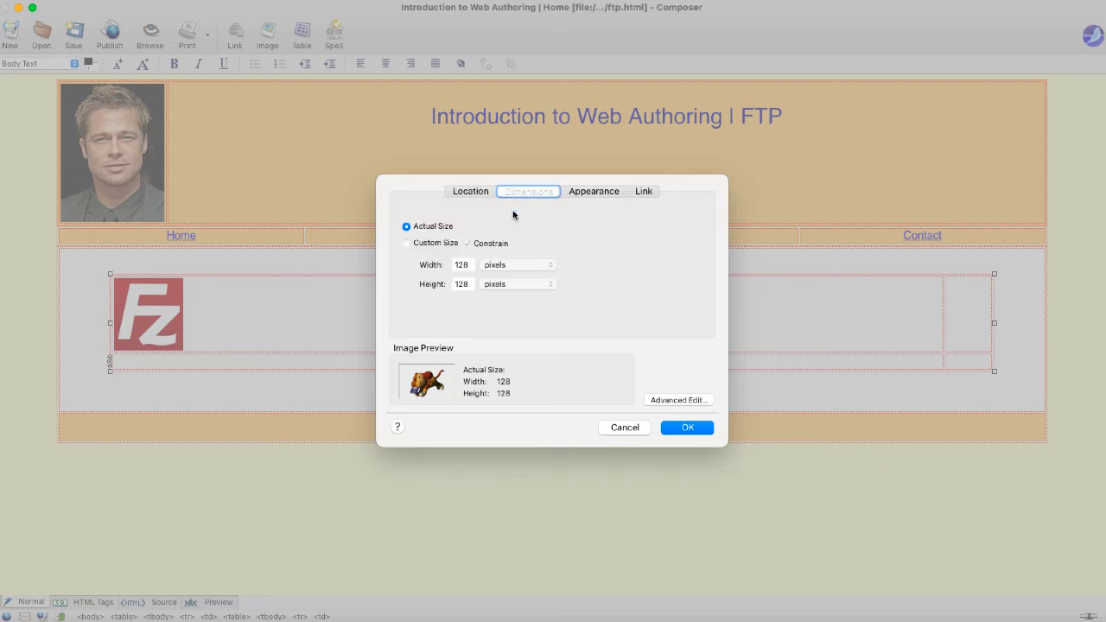
pyautogui.click(458, 266)
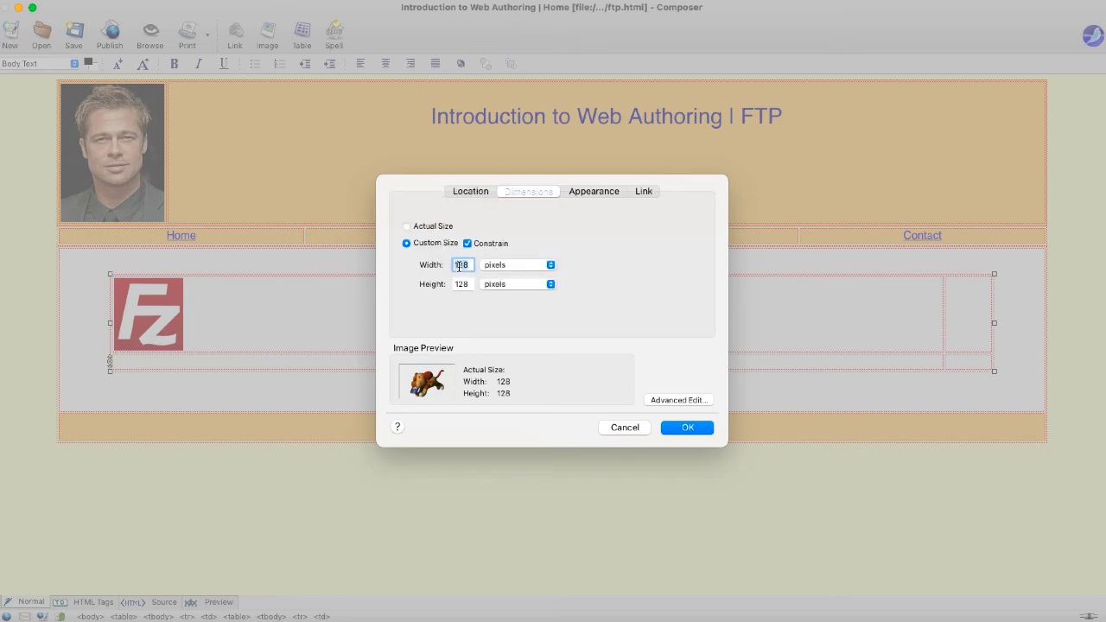
pyautogui.write('100')
pyautogui.click(680, 431)
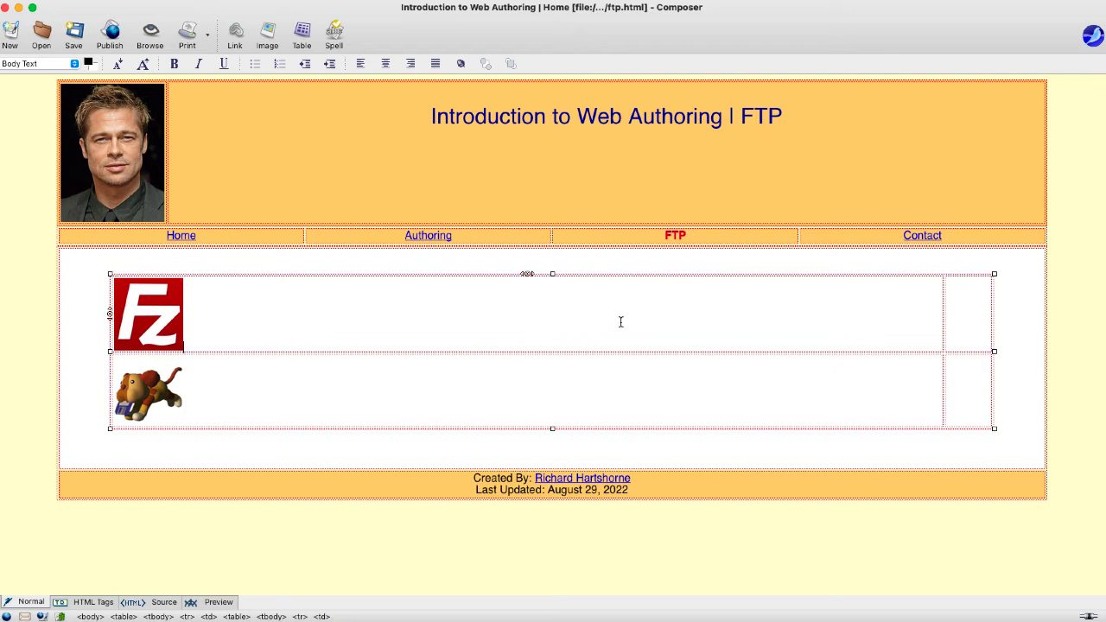
# - Set both logo cells in the first column to a width of 110 pixels
pyautogui.moveTo(620, 320); pyautogui.dragTo(628, 385)
pyautogui.rightClick(628, 386)
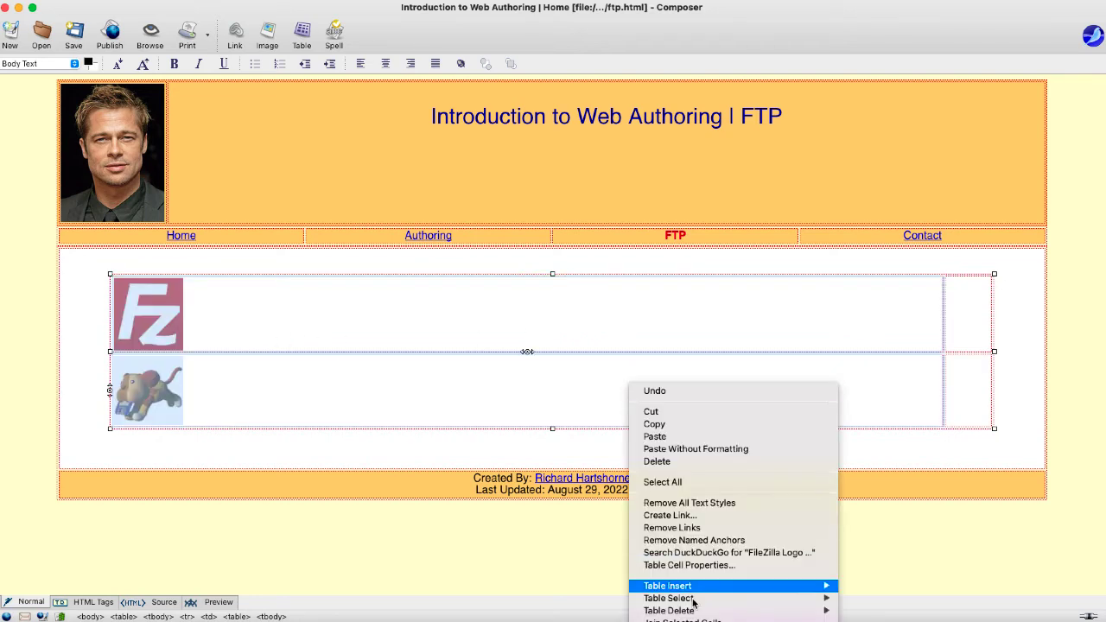
pyautogui.moveTo(691, 610)
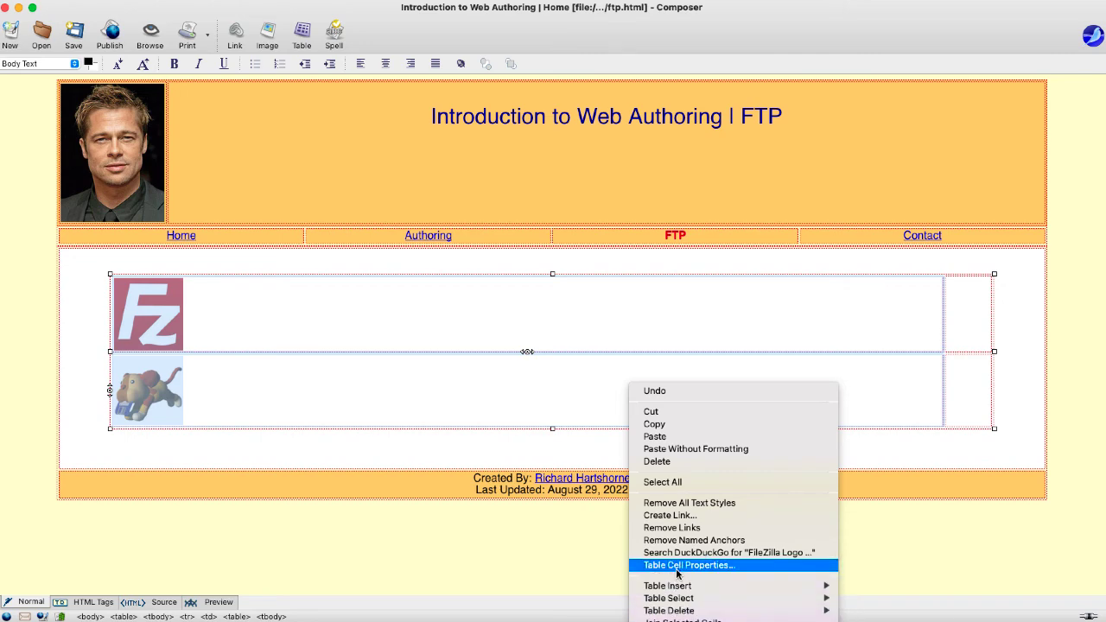
pyautogui.click(678, 565)
pyautogui.click(406, 317)
pyautogui.click(446, 317)
pyautogui.write('110')
pyautogui.click(679, 442)
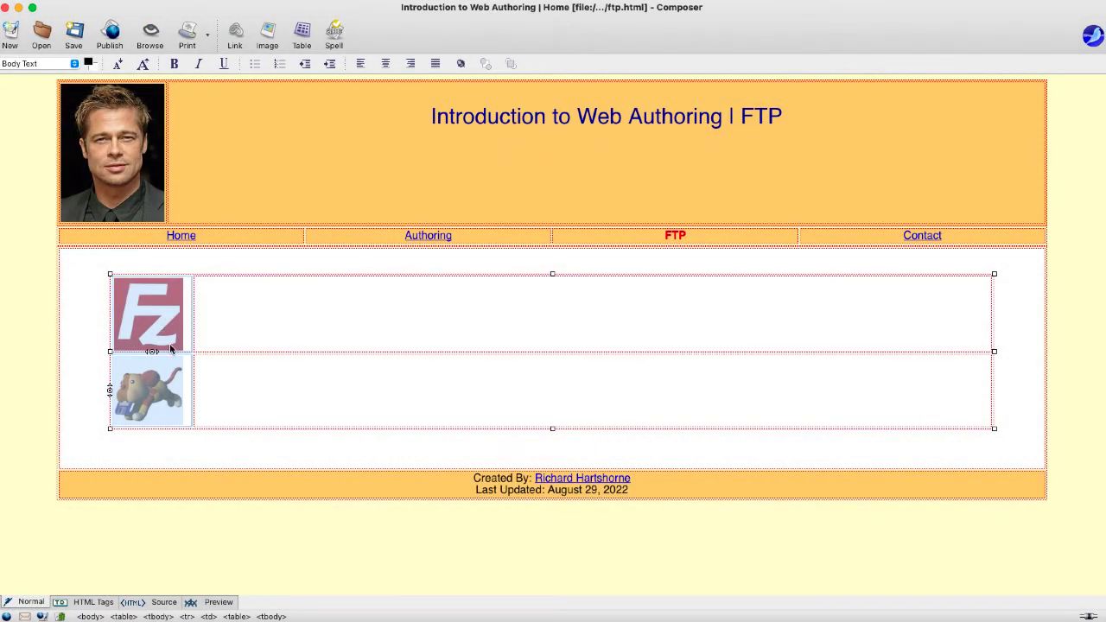
pyautogui.click(380, 309)
# - Type 'Filezilla' with 'Filezilla is a FTP tool.....' and 'Fetch' with 'Fetch is a .....' beside the logos
pyautogui.write('Filezilla is a')
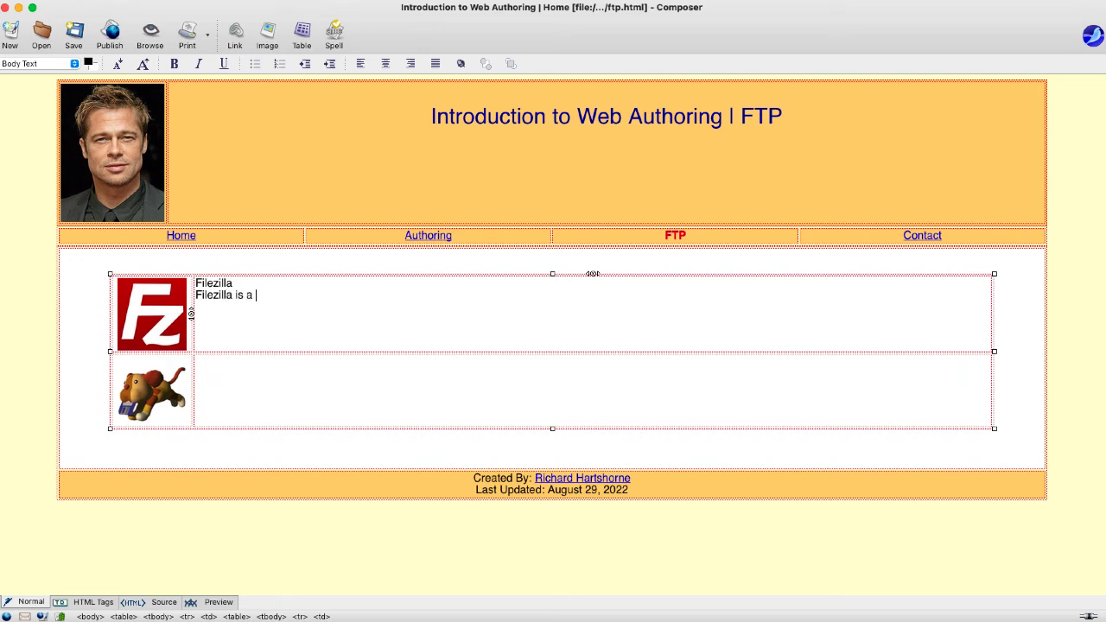
pyautogui.write('tool.....')
pyautogui.click(245, 391)
pyautogui.write('Fetch ')
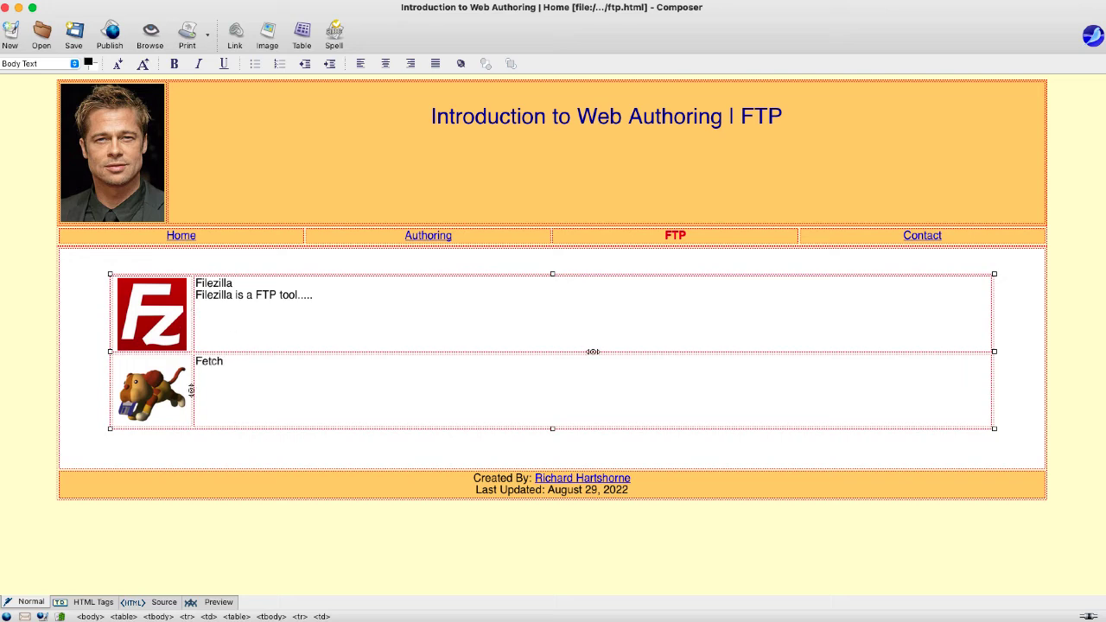
pyautogui.write('Fetch is a .....')
pyautogui.click(190, 288)
pyautogui.doubleClick(228, 284)
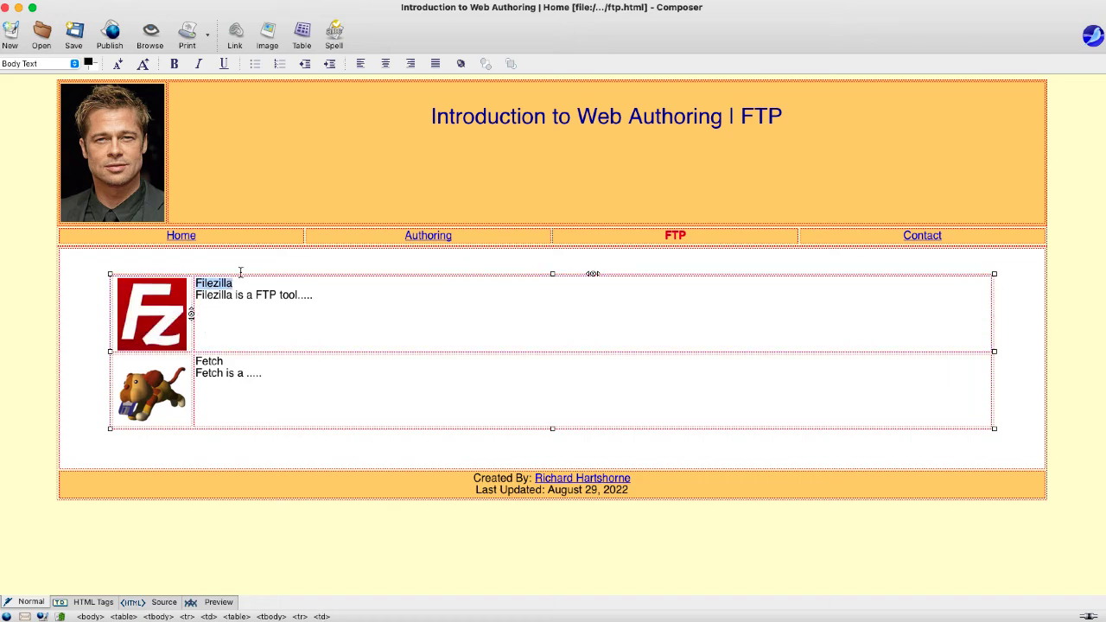
pyautogui.click(238, 37)
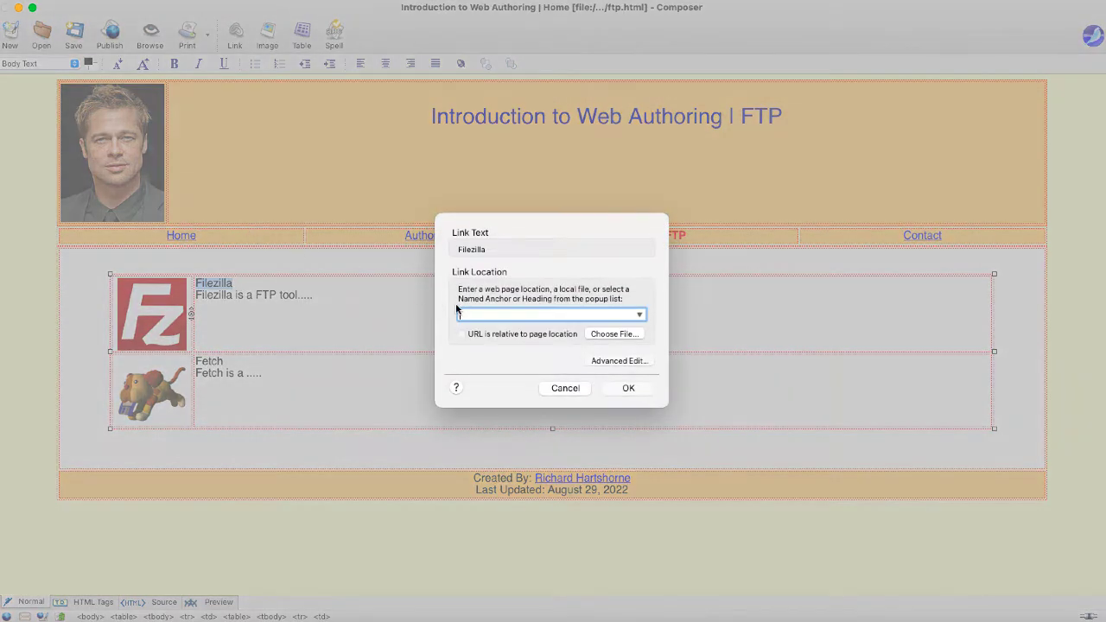
pyautogui.write('http://')
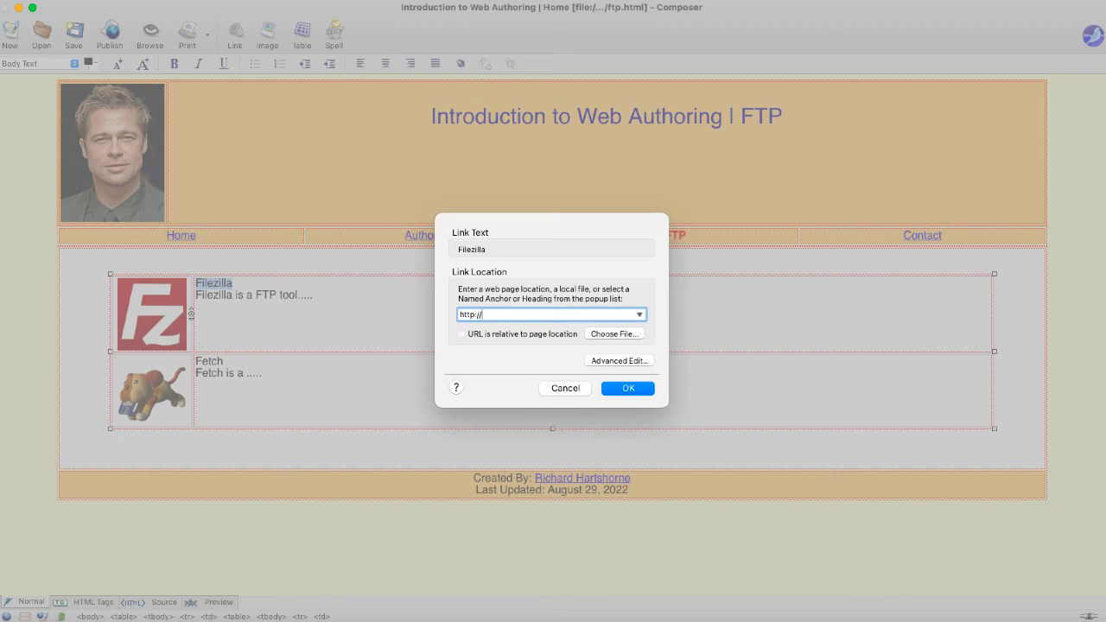
pyautogui.write('www.google.com')
pyautogui.click(609, 362)
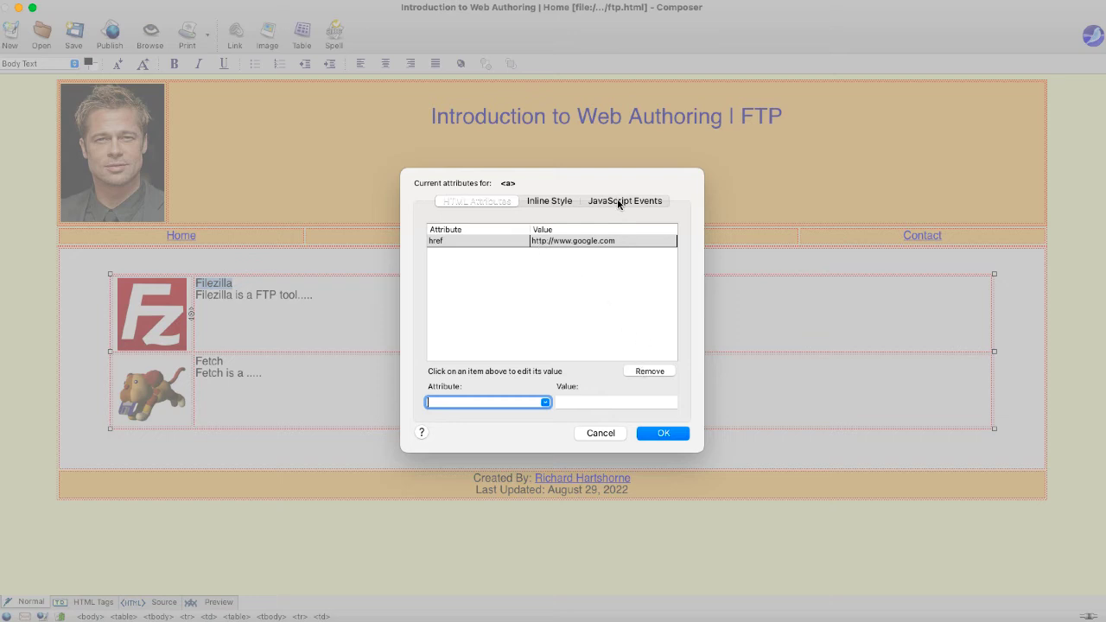
pyautogui.click(609, 203)
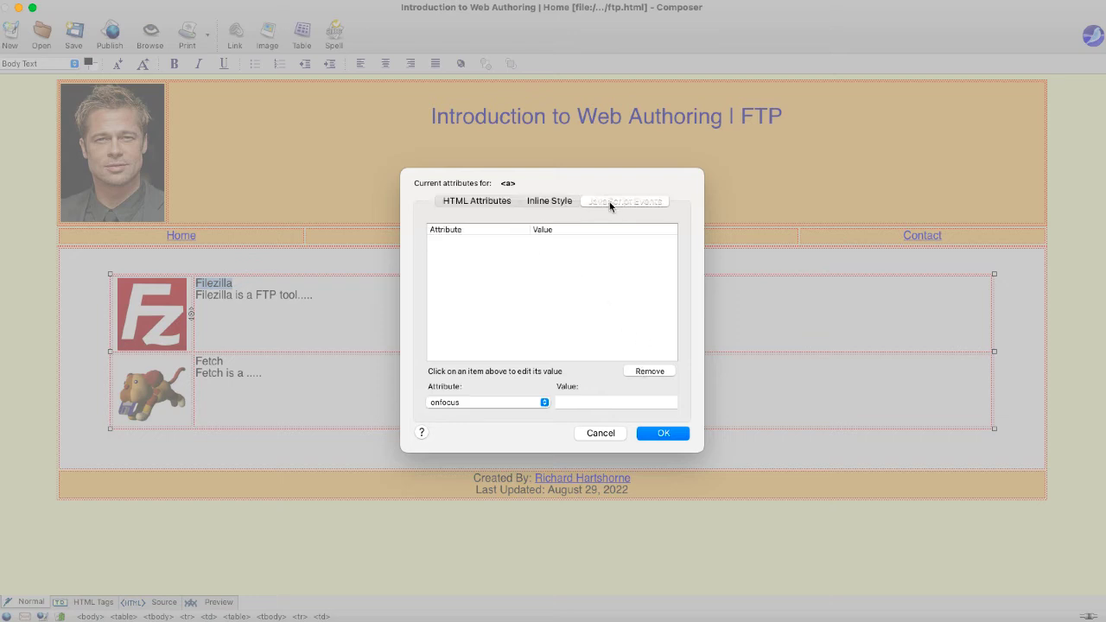
pyautogui.click(527, 401)
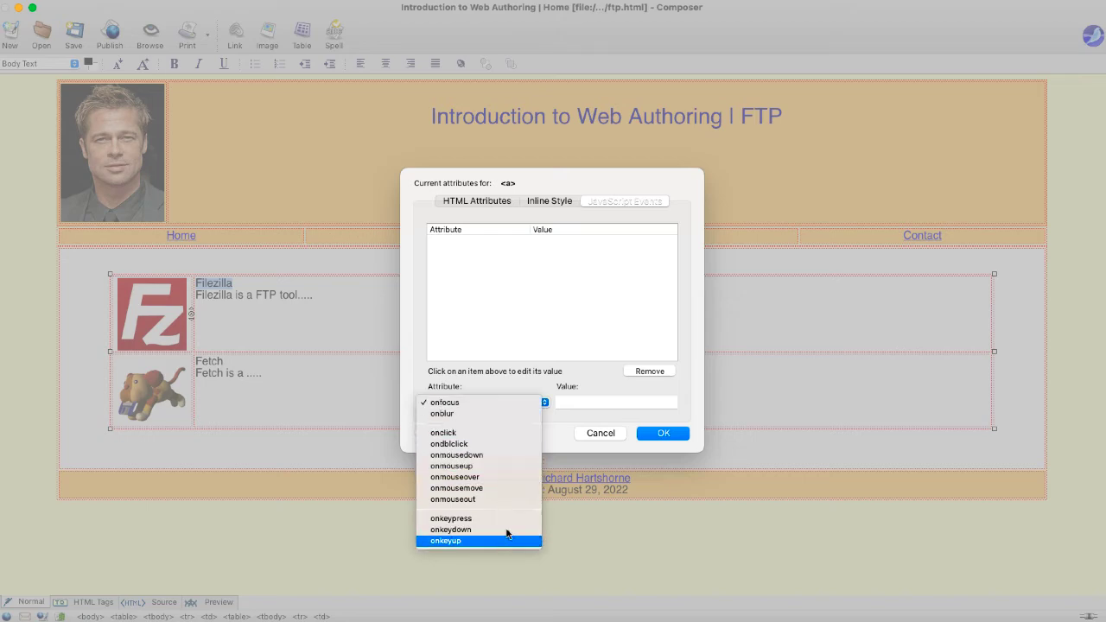
pyautogui.click(573, 329)
pyautogui.click(600, 432)
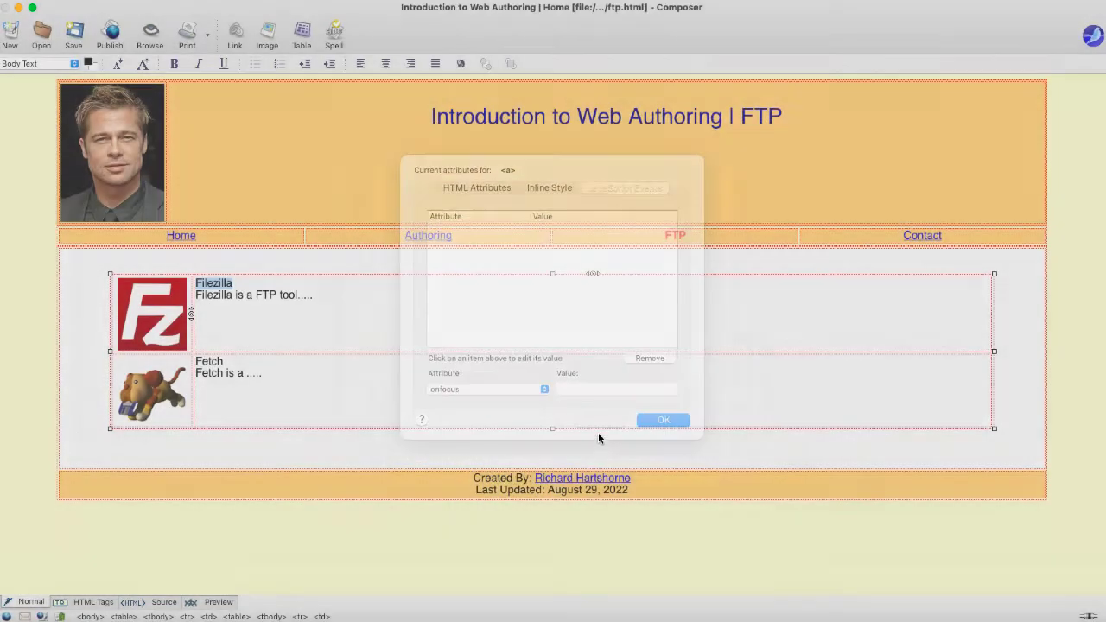
pyautogui.click(624, 388)
# - Select the word Fetch in the second row, then place the caret after its description
pyautogui.click(250, 375)
pyautogui.moveTo(231, 362); pyautogui.dragTo(180, 363)
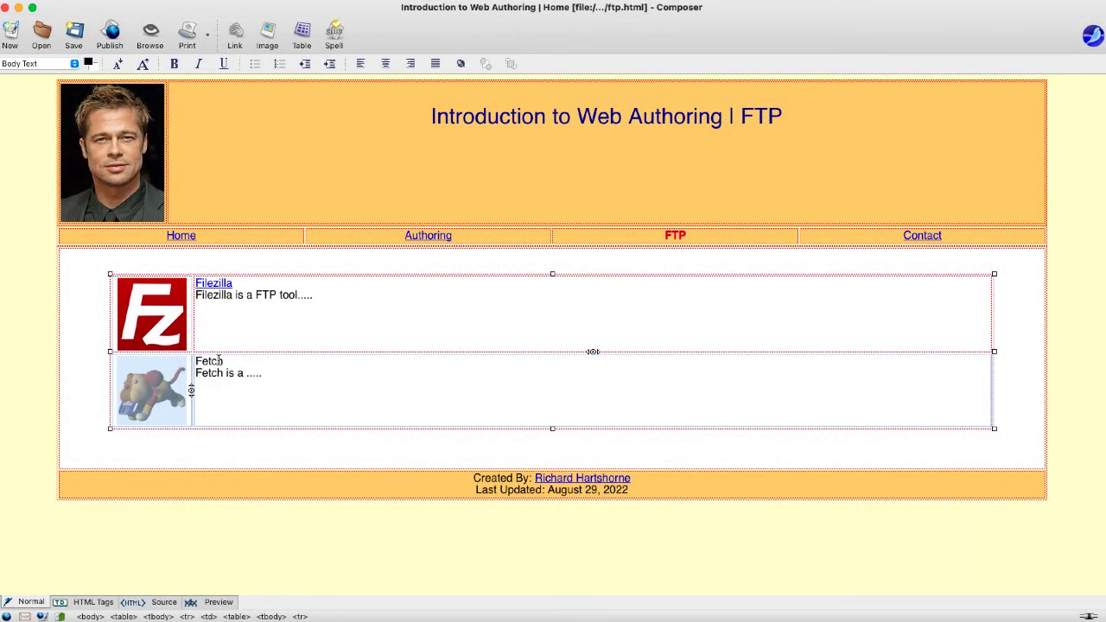
pyautogui.doubleClick(216, 361)
pyautogui.click(268, 372)
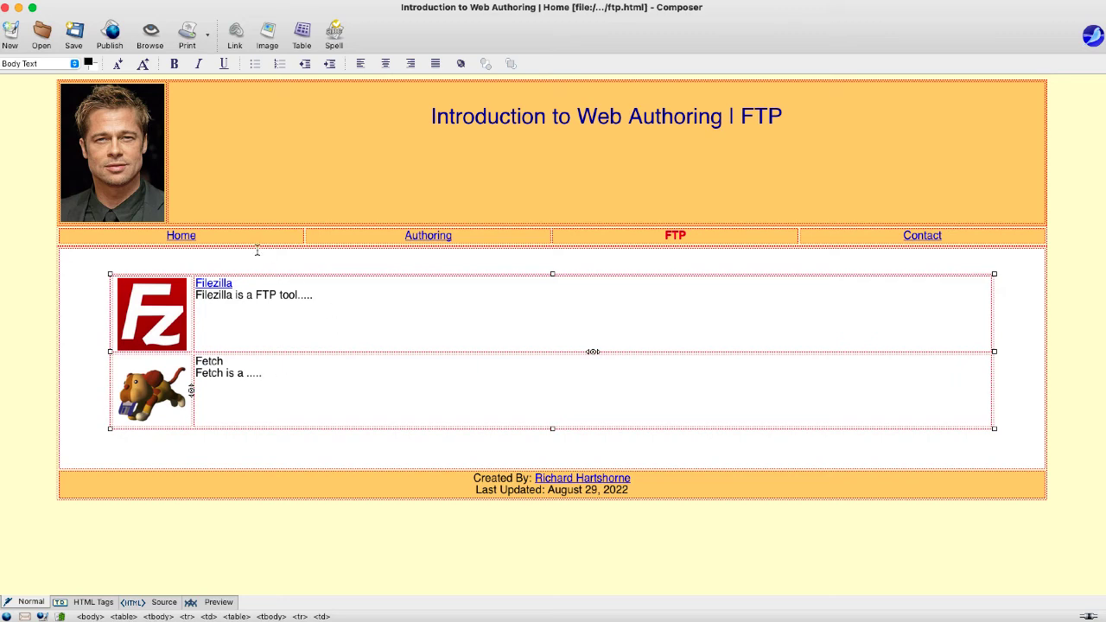
# - Delete the empty line above the FTP heading in the orange header cell
pyautogui.click(557, 192)
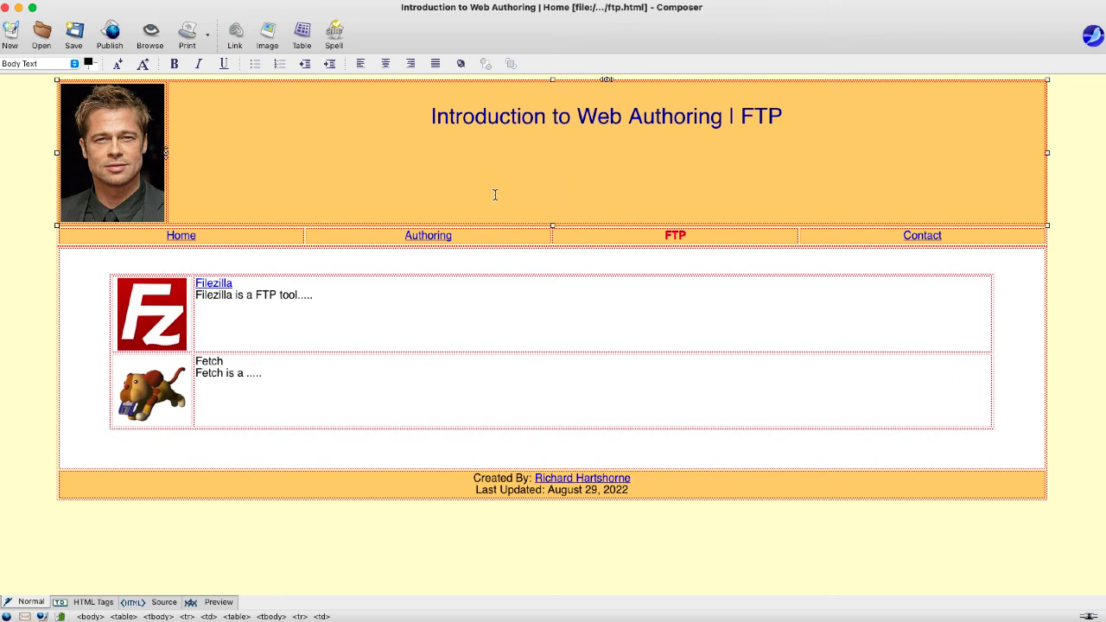
pyautogui.click(429, 117)
pyautogui.press('BackSpace')
pyautogui.moveTo(784, 93); pyautogui.dragTo(377, 86)
# - Set the header cell's vertical alignment to Middle in Table Cell Properties
pyautogui.rightClick(371, 158)
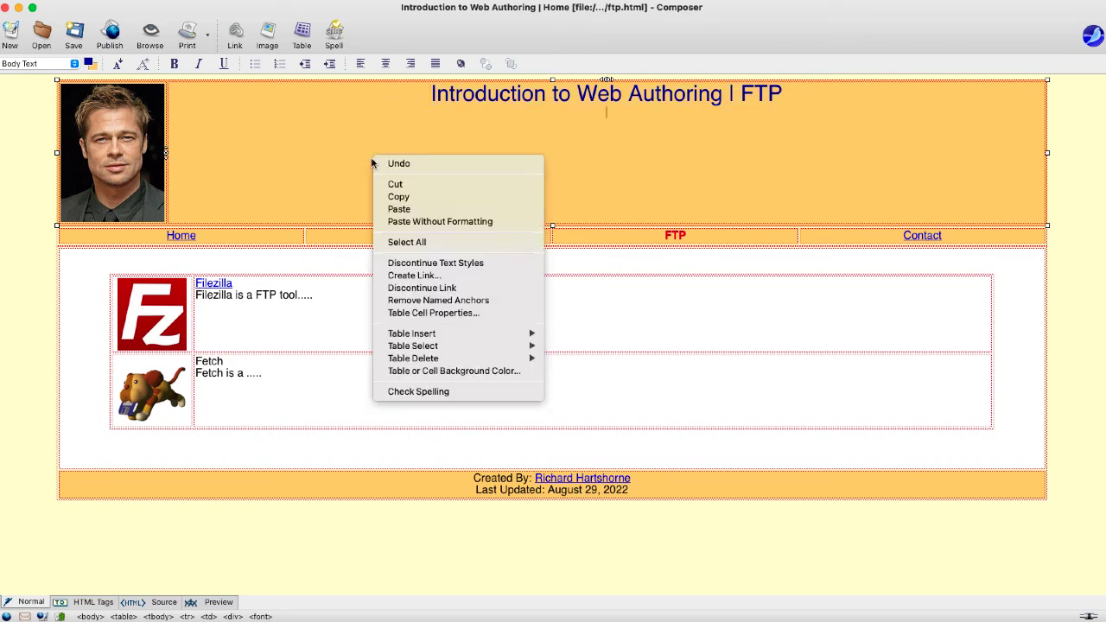
pyautogui.click(431, 315)
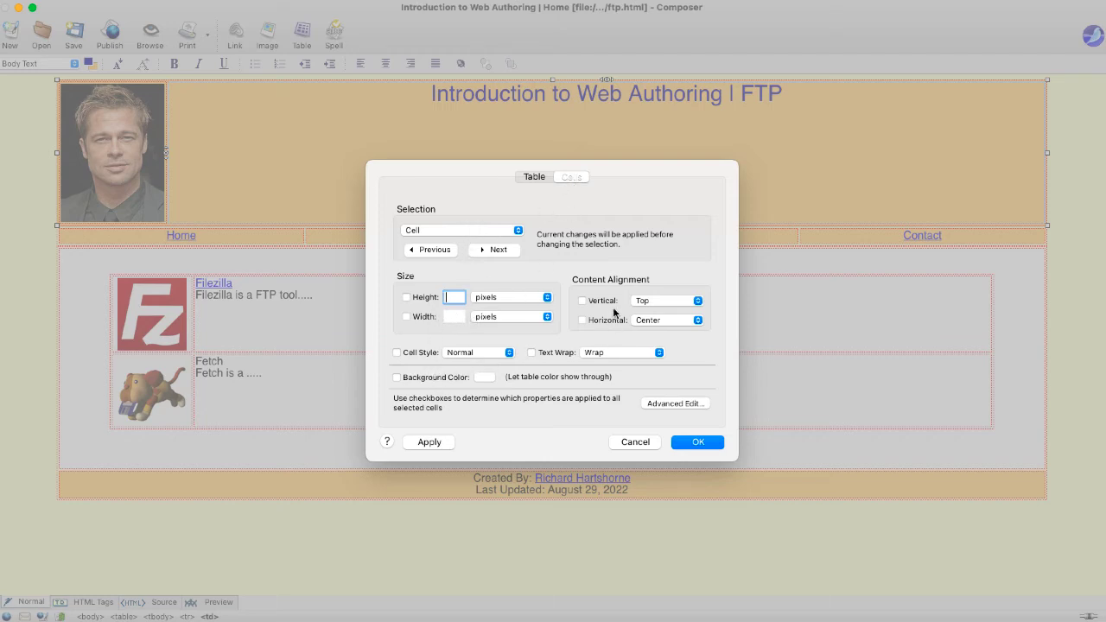
pyautogui.click(593, 305)
pyautogui.click(658, 307)
pyautogui.click(655, 320)
pyautogui.click(684, 446)
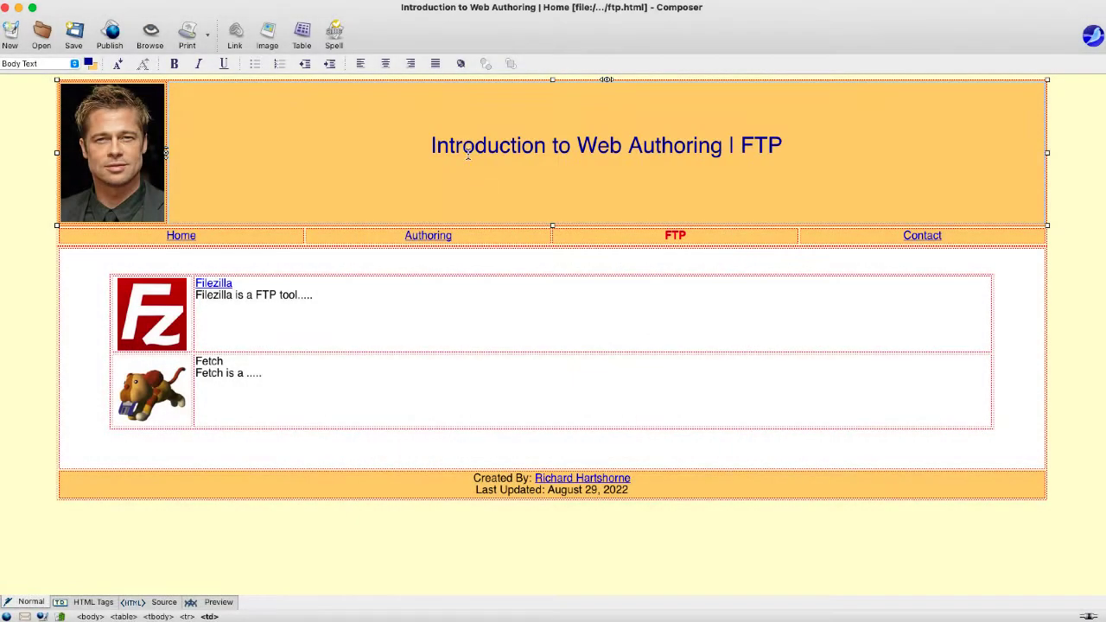
pyautogui.click(488, 124)
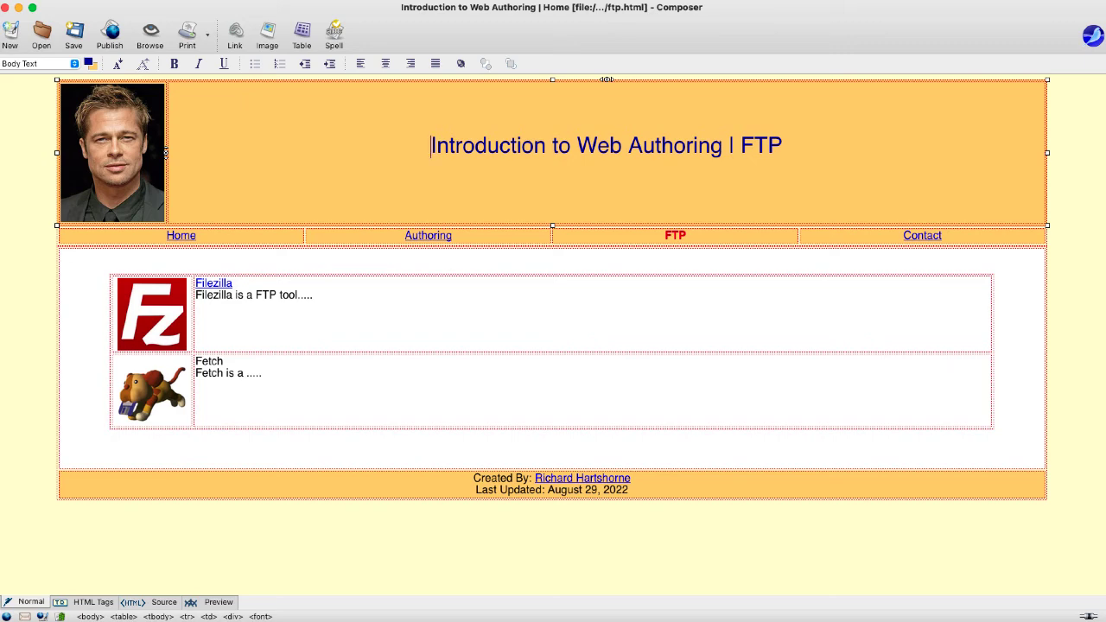
# - Change the page title's ending from Home to FTP: 'Introduction to Web Authoring | FTP'
pyautogui.click(307, 216)
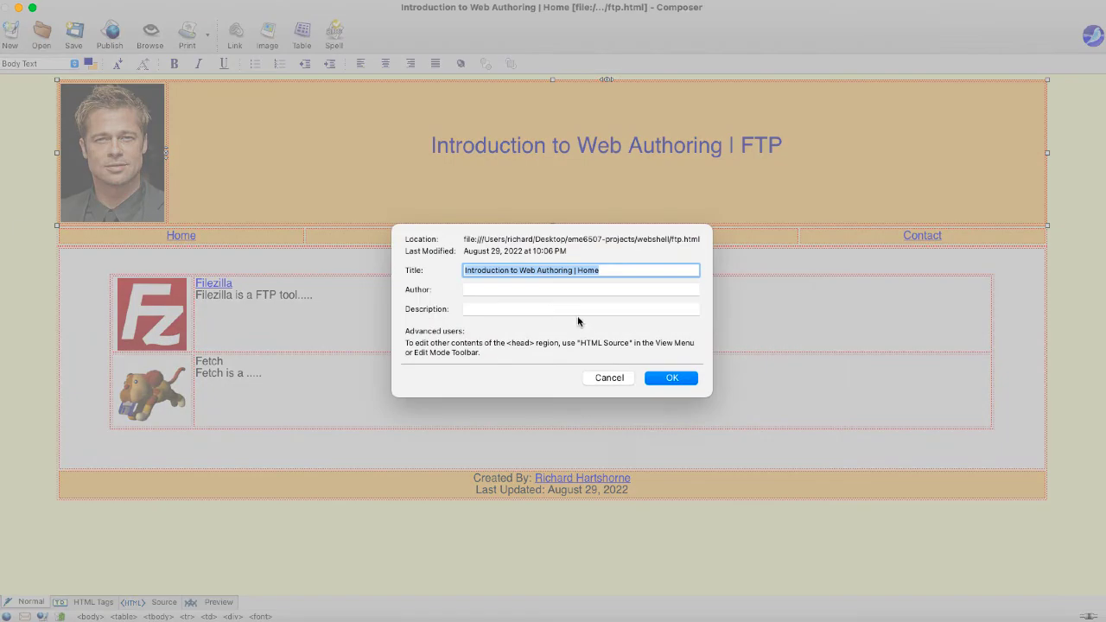
pyautogui.click(595, 271)
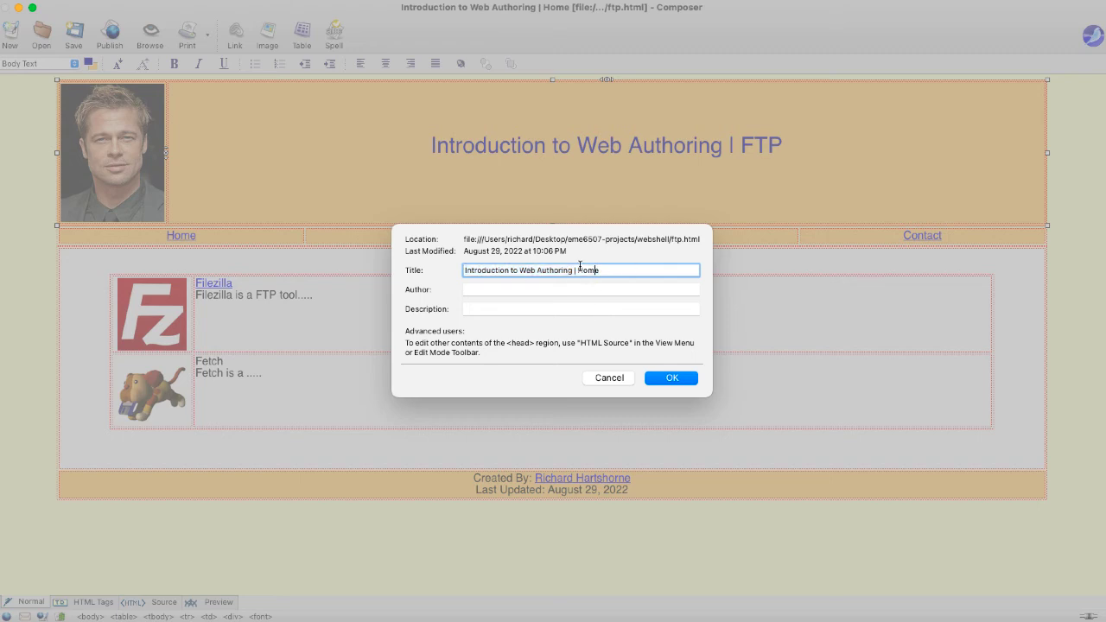
pyautogui.doubleClick(597, 270)
pyautogui.write('FTP')
pyautogui.click(671, 377)
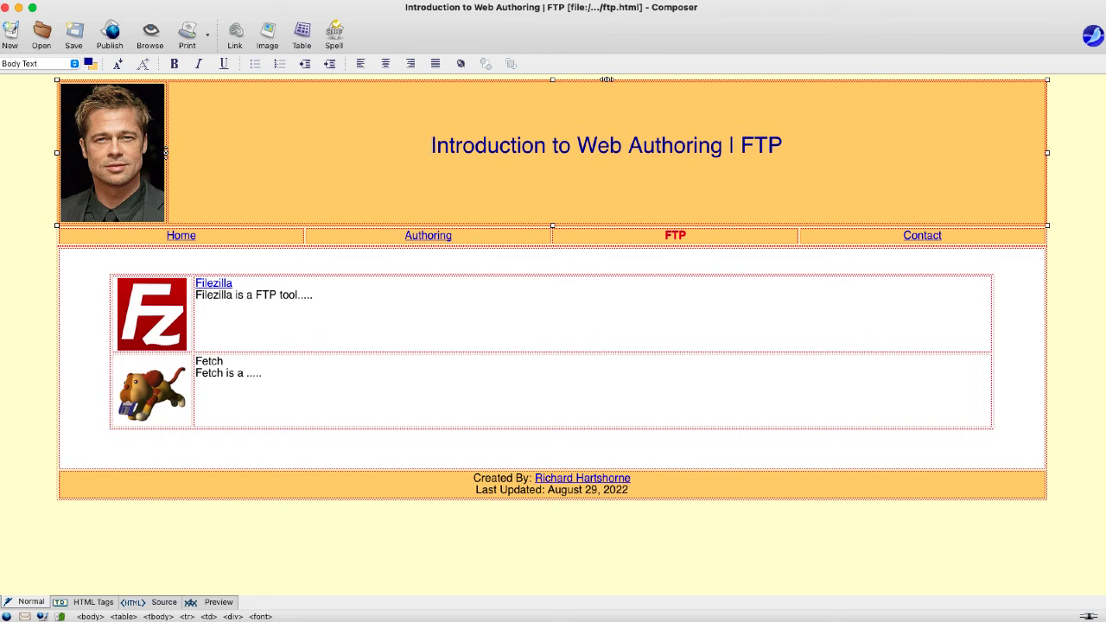
# - Open index.html and delete the empty line above the Home heading
pyautogui.press('super+o')
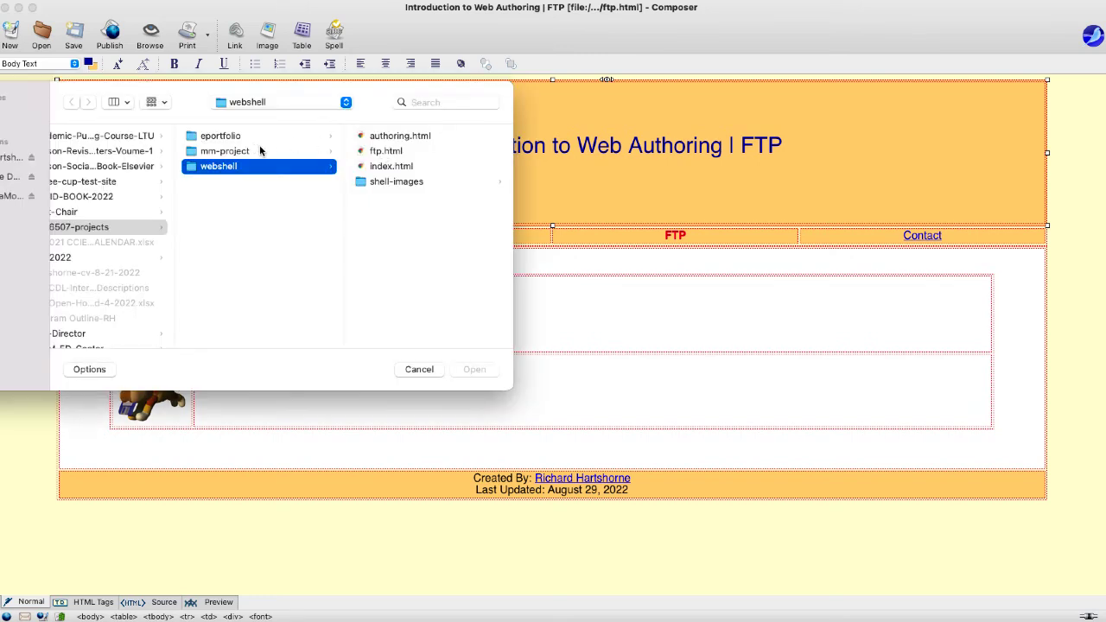
pyautogui.click(395, 172)
pyautogui.click(480, 369)
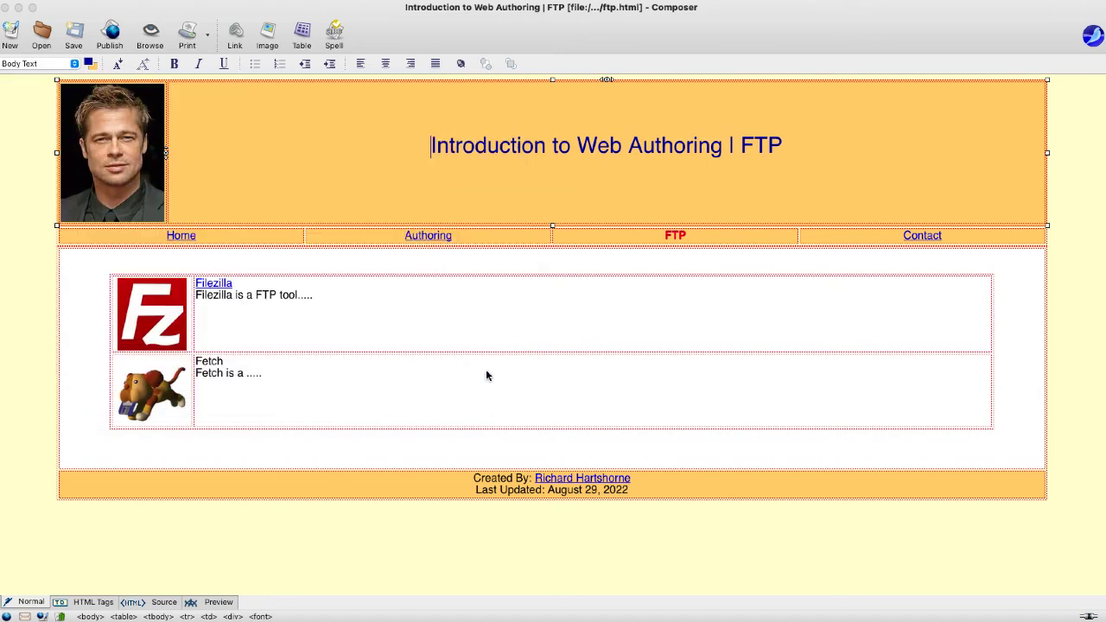
pyautogui.click(469, 113)
pyautogui.press('Delete')
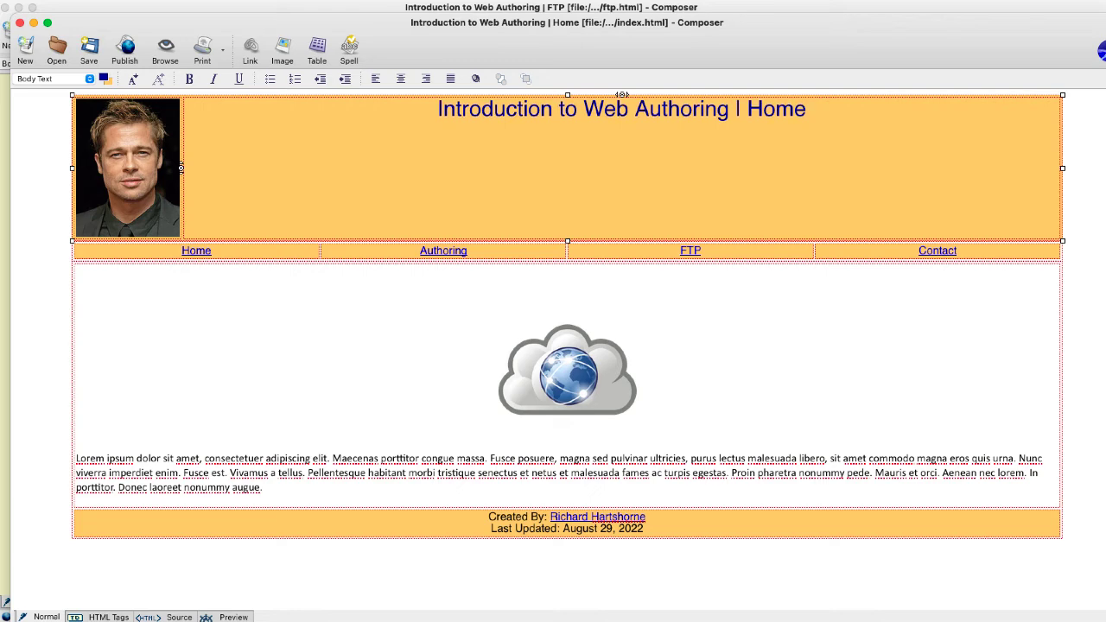
# - Give the Home header cell Middle vertical and Center horizontal alignment, then close the window
pyautogui.rightClick(472, 154)
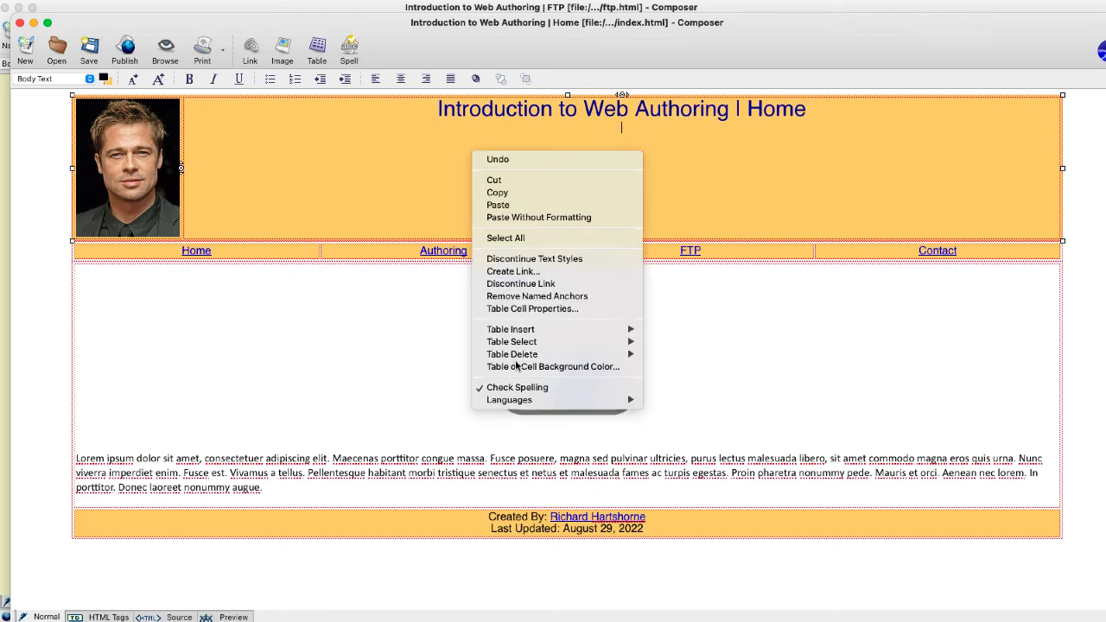
pyautogui.click(526, 309)
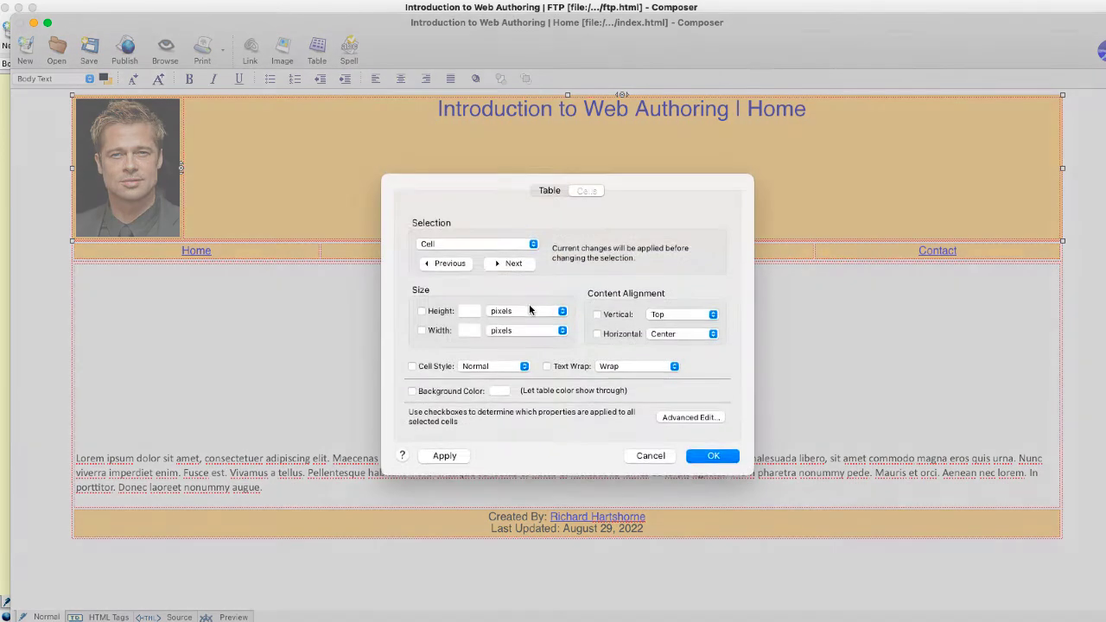
pyautogui.click(609, 317)
pyautogui.click(676, 316)
pyautogui.click(676, 316)
pyautogui.click(677, 335)
pyautogui.click(676, 324)
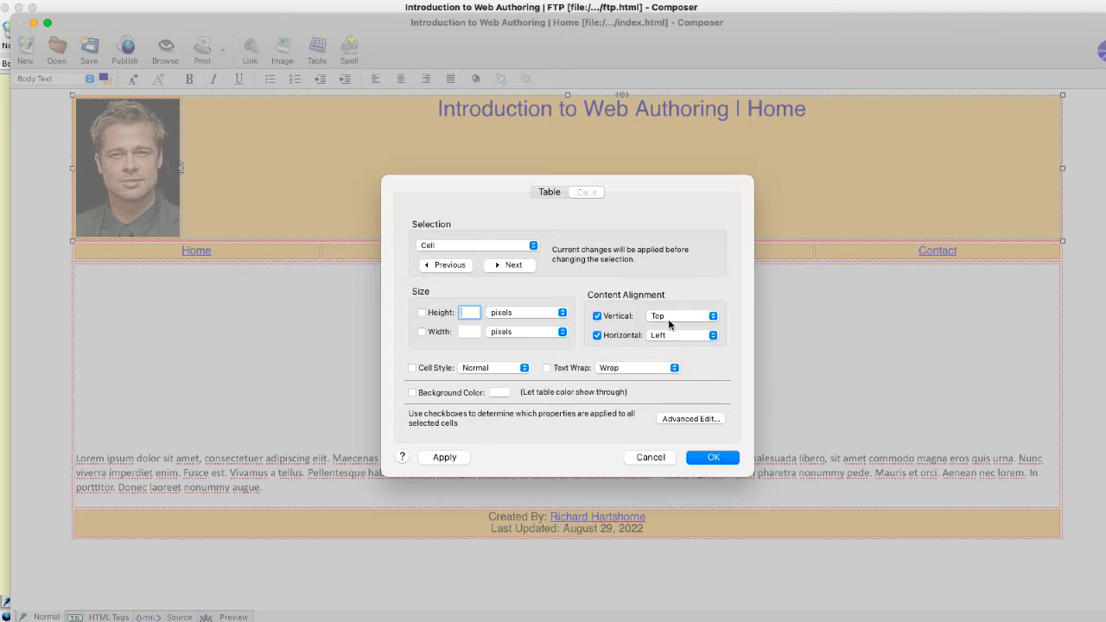
pyautogui.click(662, 317)
pyautogui.click(661, 327)
pyautogui.click(656, 335)
pyautogui.click(656, 335)
pyautogui.click(660, 336)
pyautogui.click(662, 347)
pyautogui.click(696, 450)
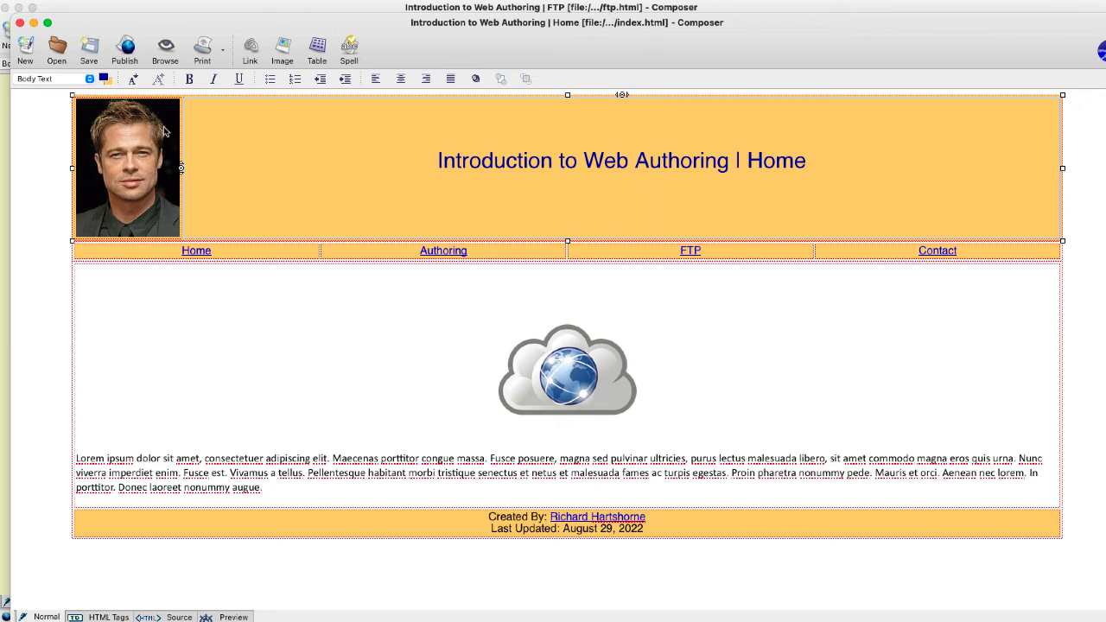
pyautogui.click(19, 22)
# - Change the heading word FTP to Authoring and swap the Filezilla image for dw-logo.png, alt 'DW Logo'
pyautogui.doubleClick(767, 149)
pyautogui.write('Authoring I Authoring')
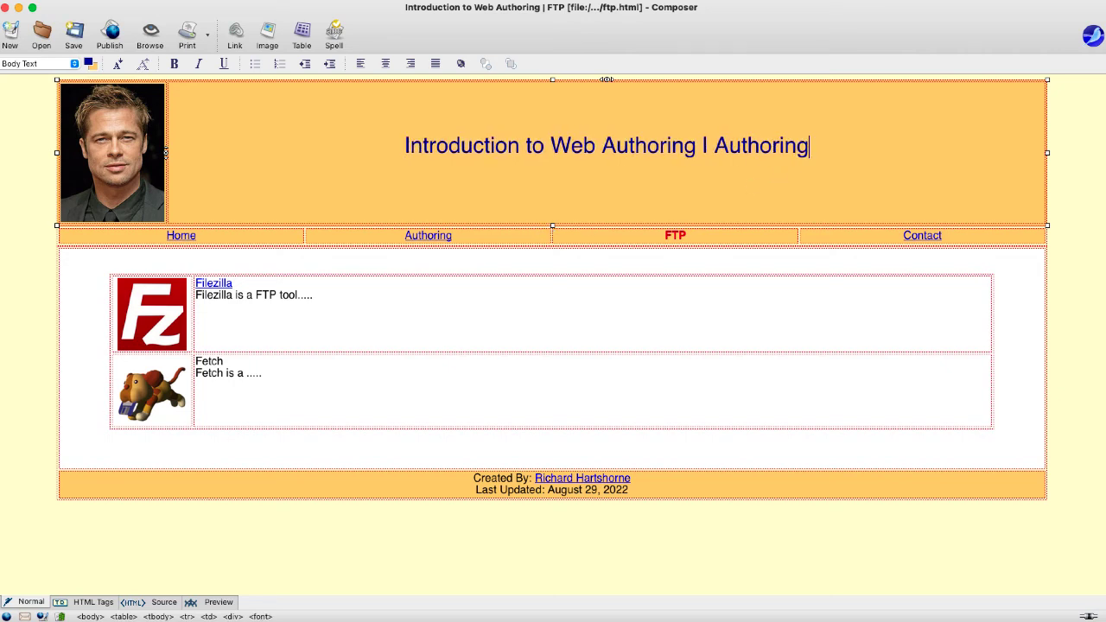
pyautogui.click(172, 318)
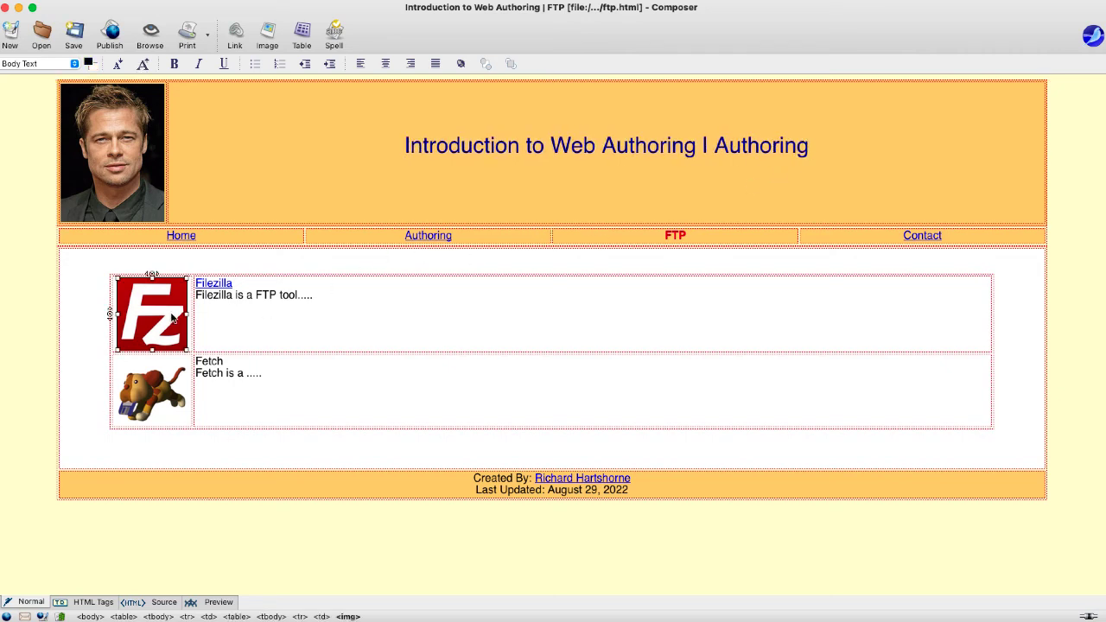
pyautogui.doubleClick(172, 318)
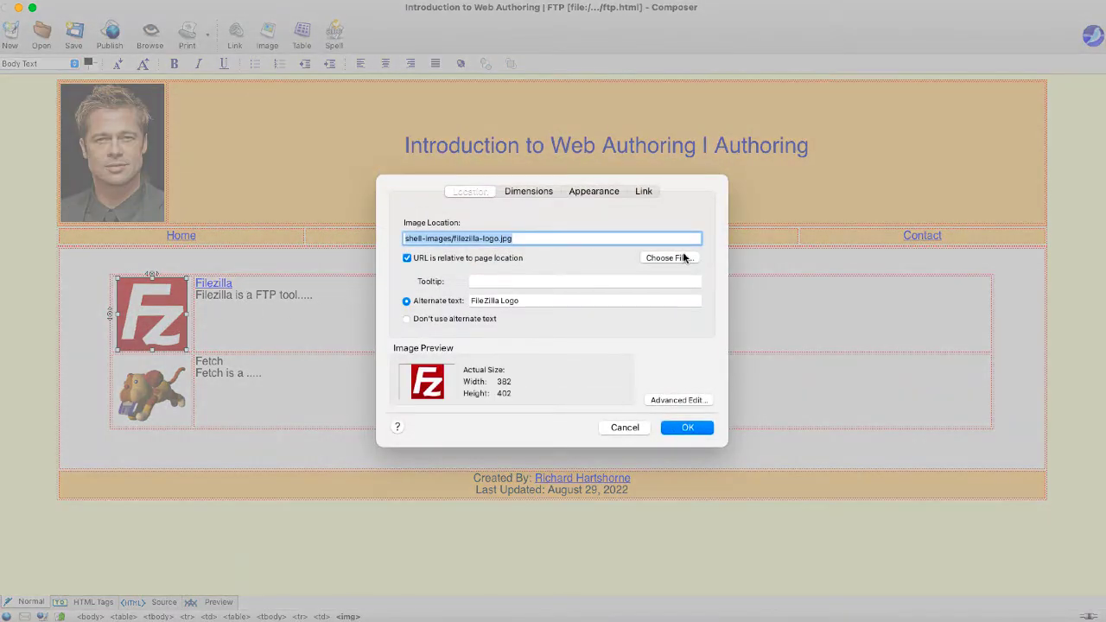
pyautogui.click(681, 258)
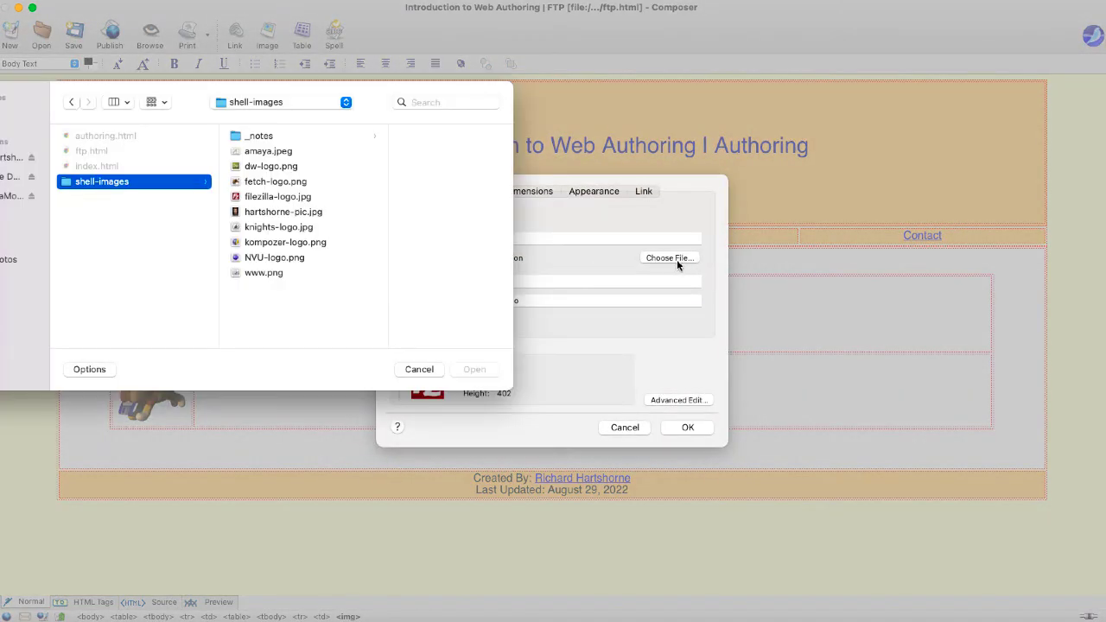
pyautogui.click(262, 167)
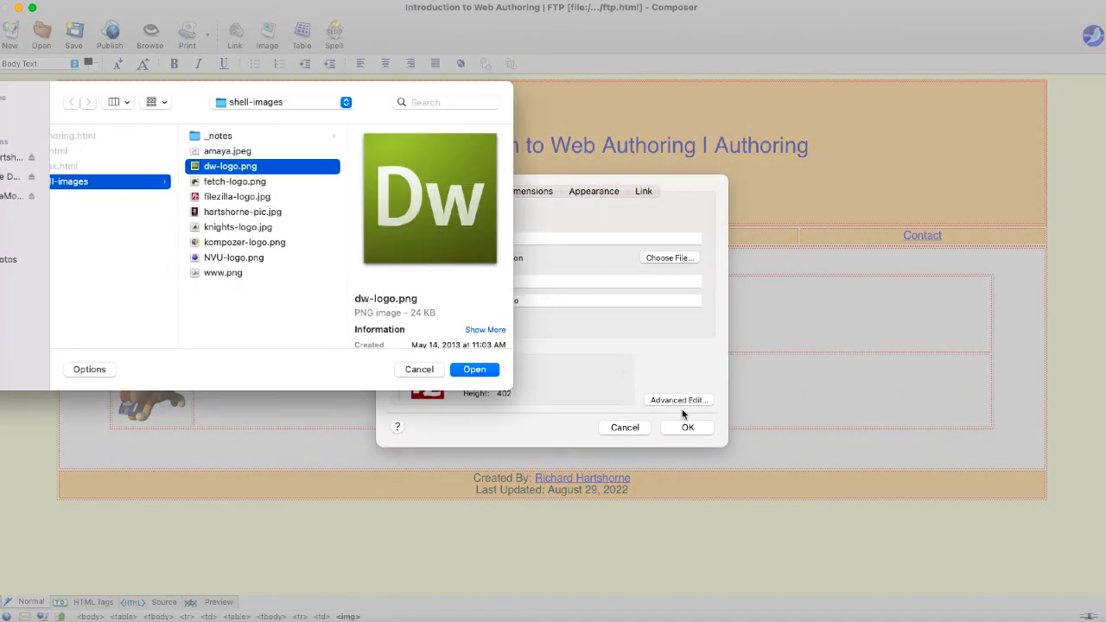
pyautogui.click(460, 373)
pyautogui.doubleClick(488, 300)
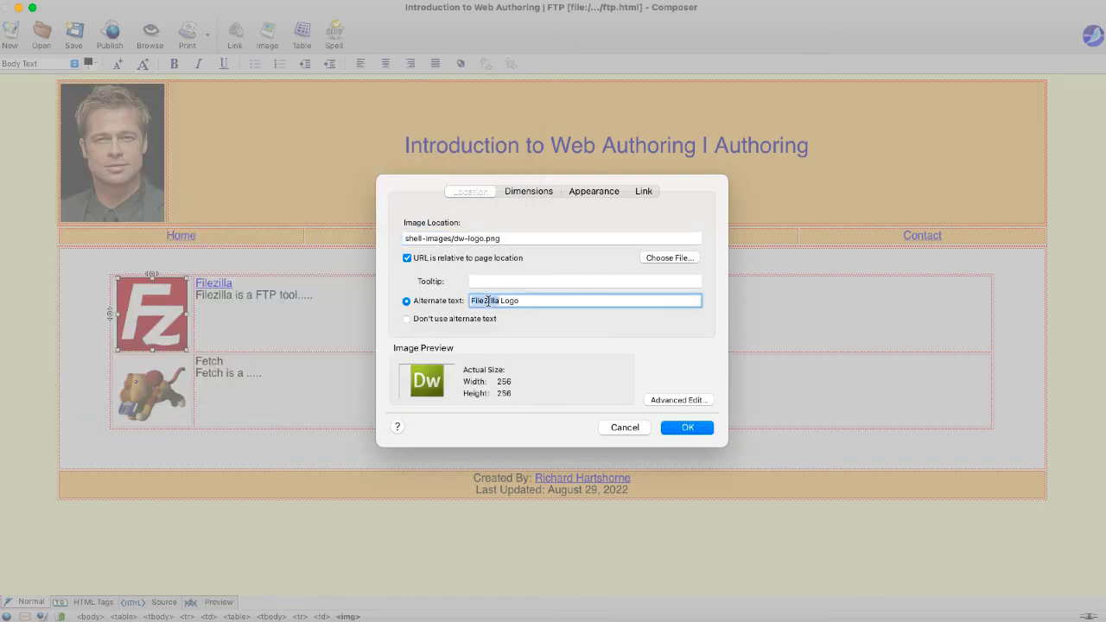
pyautogui.press('BackSpace')
pyautogui.write('DW')
pyautogui.click(528, 192)
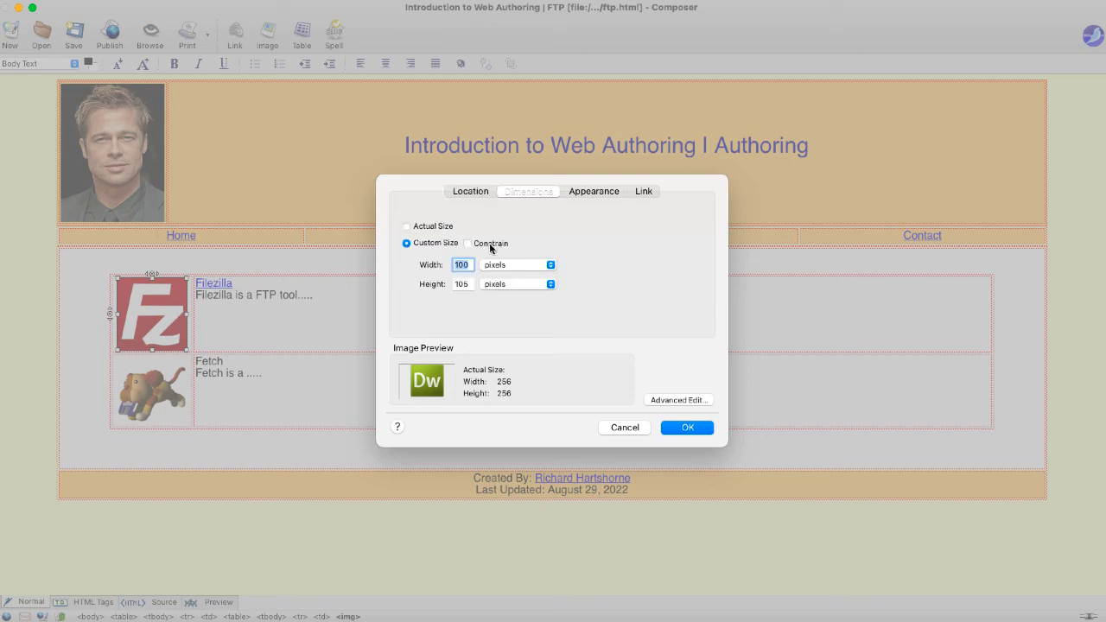
pyautogui.click(691, 427)
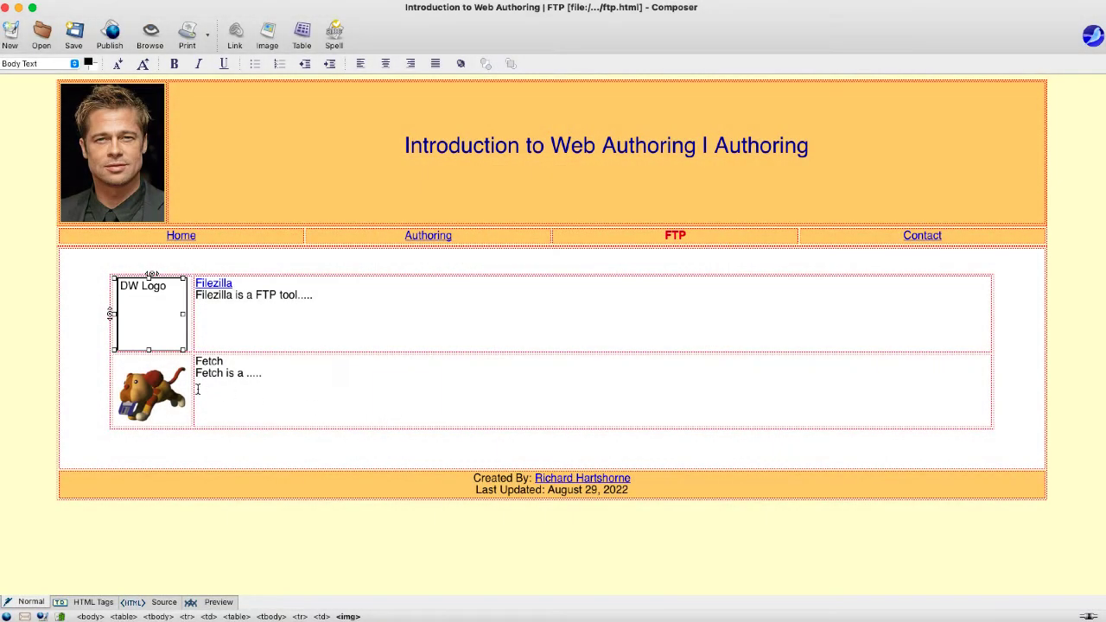
# - Resize the DW Logo image to 100×100 with proportions constrained
pyautogui.doubleClick(168, 341)
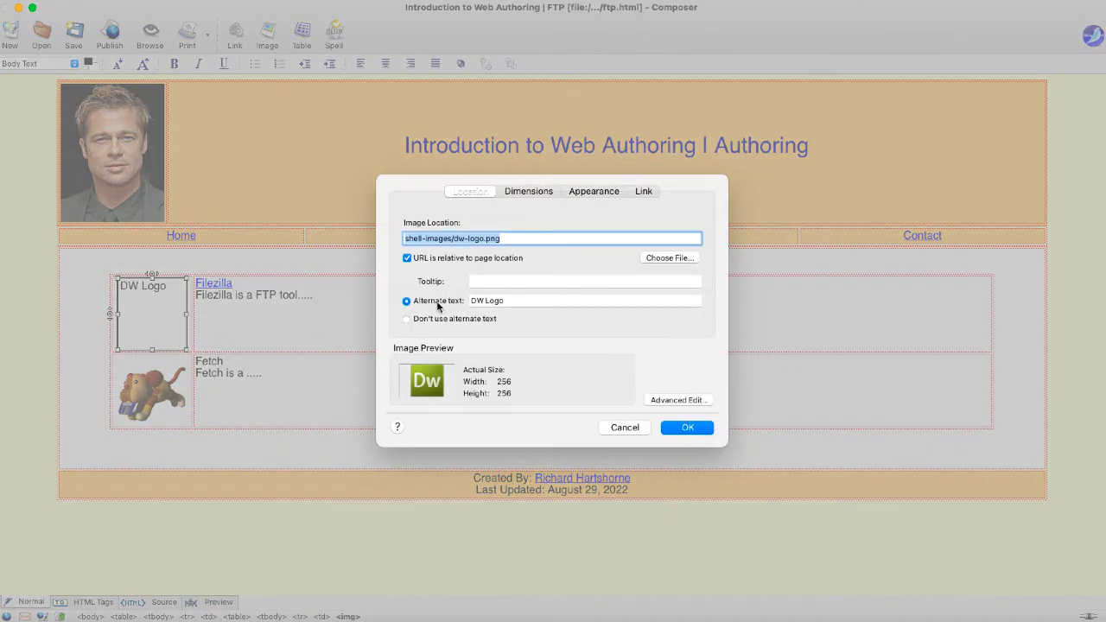
pyautogui.click(653, 259)
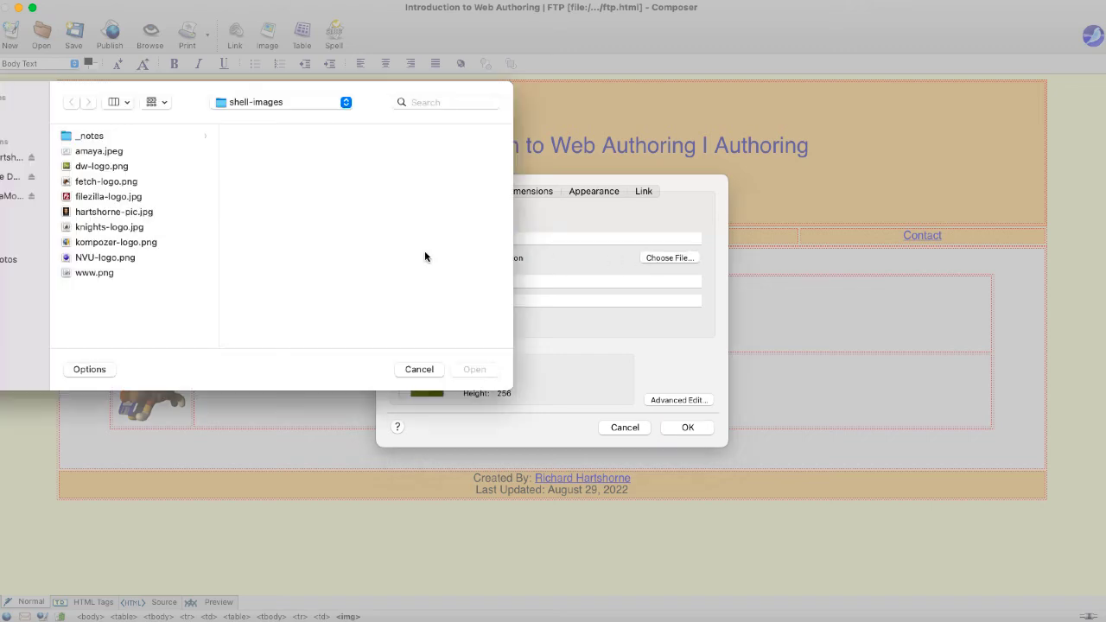
pyautogui.click(108, 168)
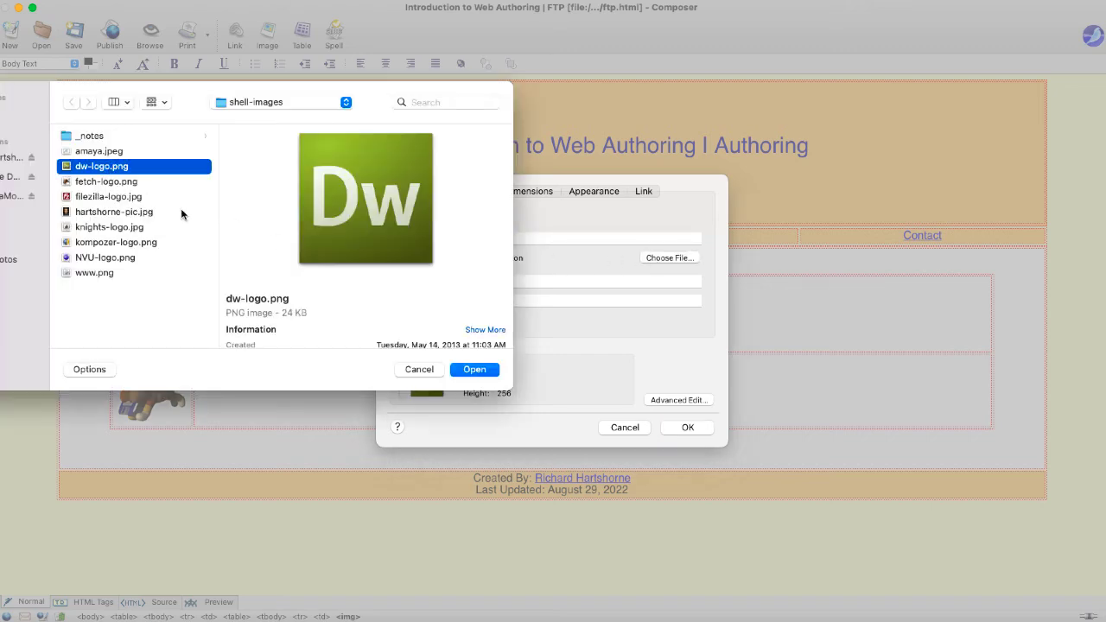
pyautogui.click(473, 370)
pyautogui.click(523, 192)
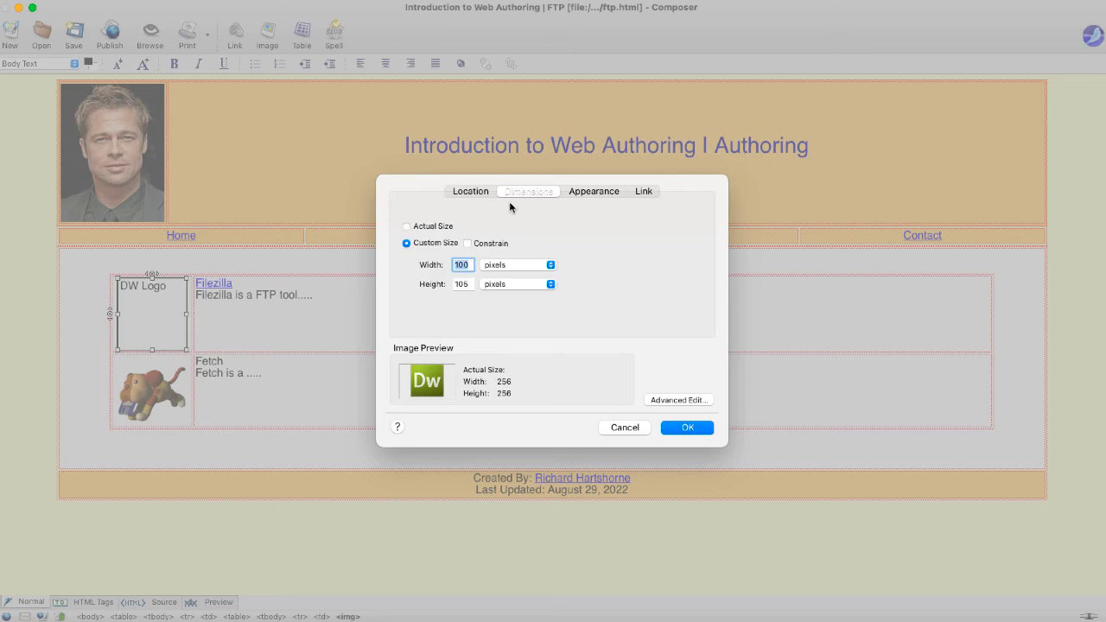
pyautogui.click(468, 244)
pyautogui.click(462, 283)
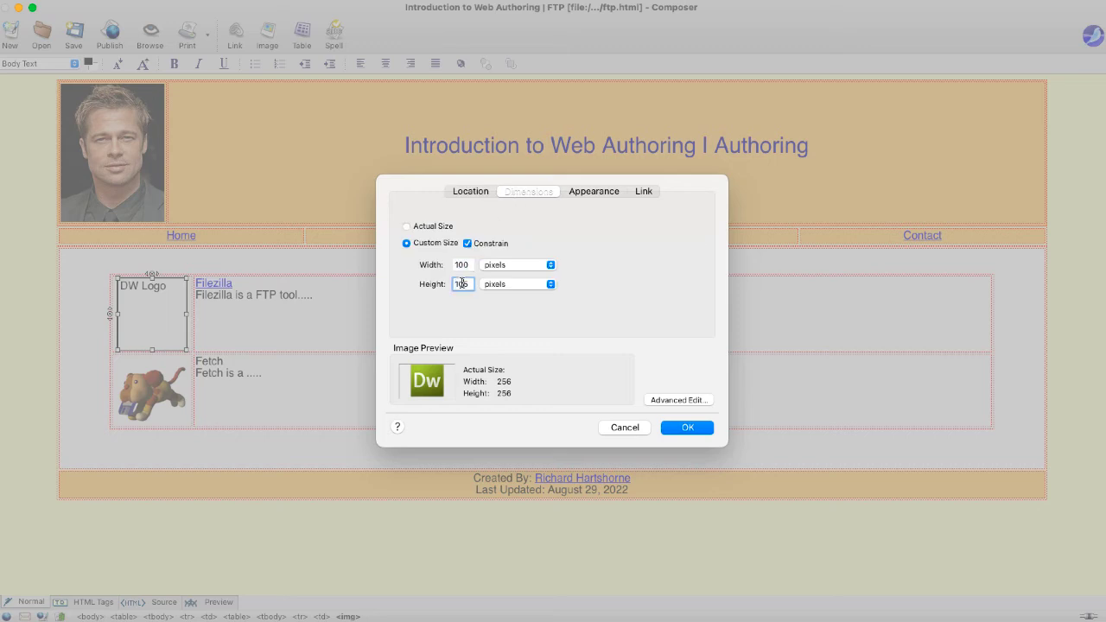
pyautogui.doubleClick(470, 283)
pyautogui.write('100')
pyautogui.click(688, 428)
# - Replace the Fetch image with amaya.jpeg, constrained at 100 wide (100×73)
pyautogui.click(387, 328)
pyautogui.click(173, 398)
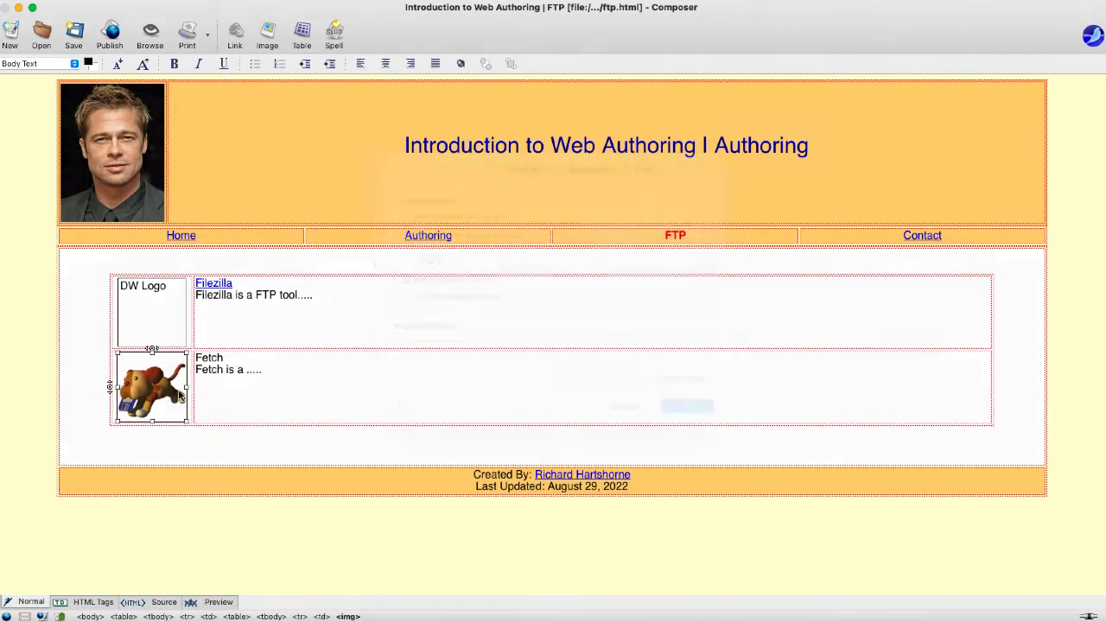
pyautogui.doubleClick(173, 396)
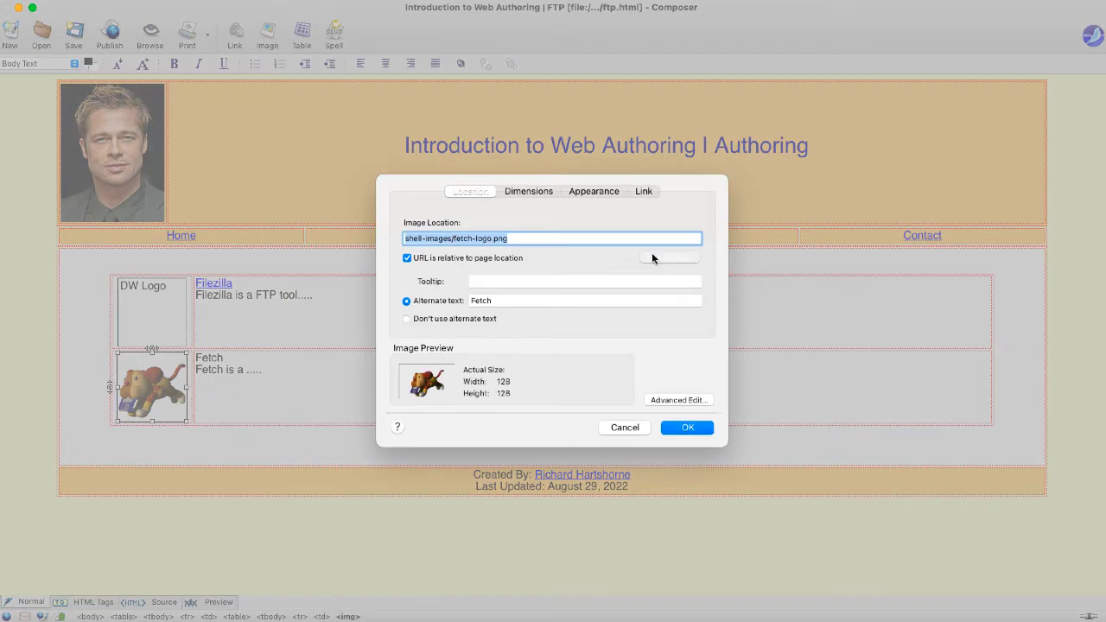
pyautogui.click(654, 257)
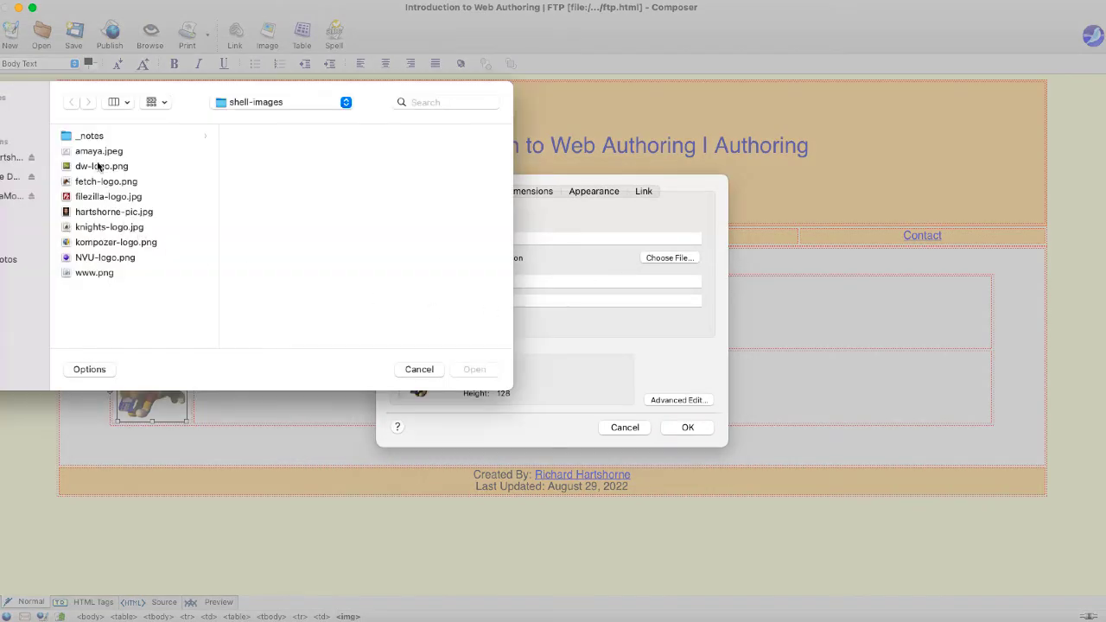
pyautogui.click(98, 153)
pyautogui.click(476, 369)
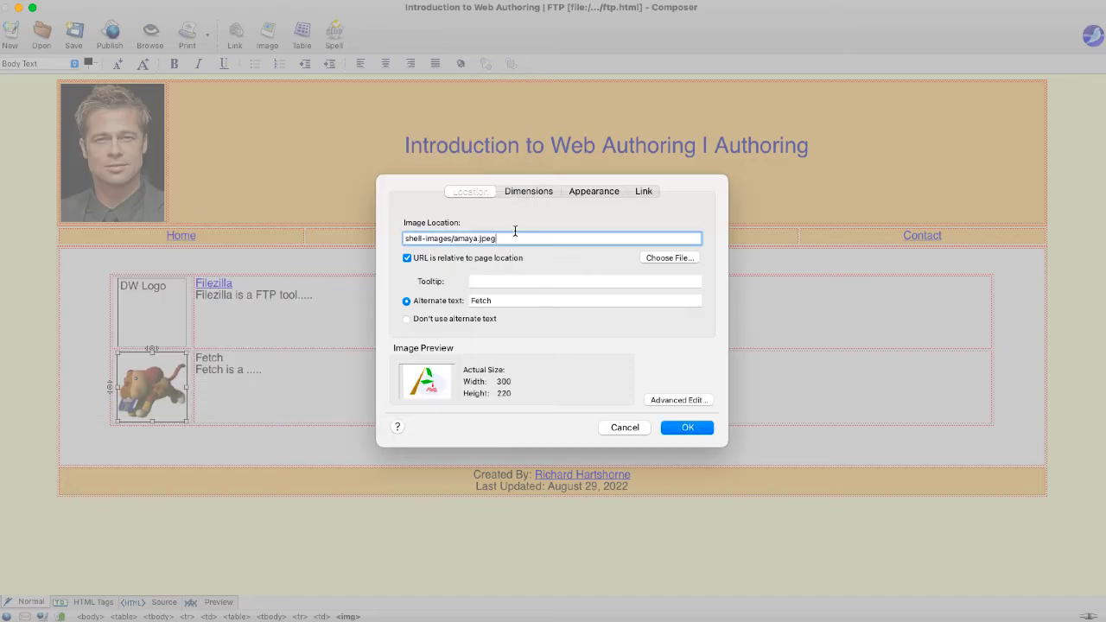
pyautogui.click(518, 191)
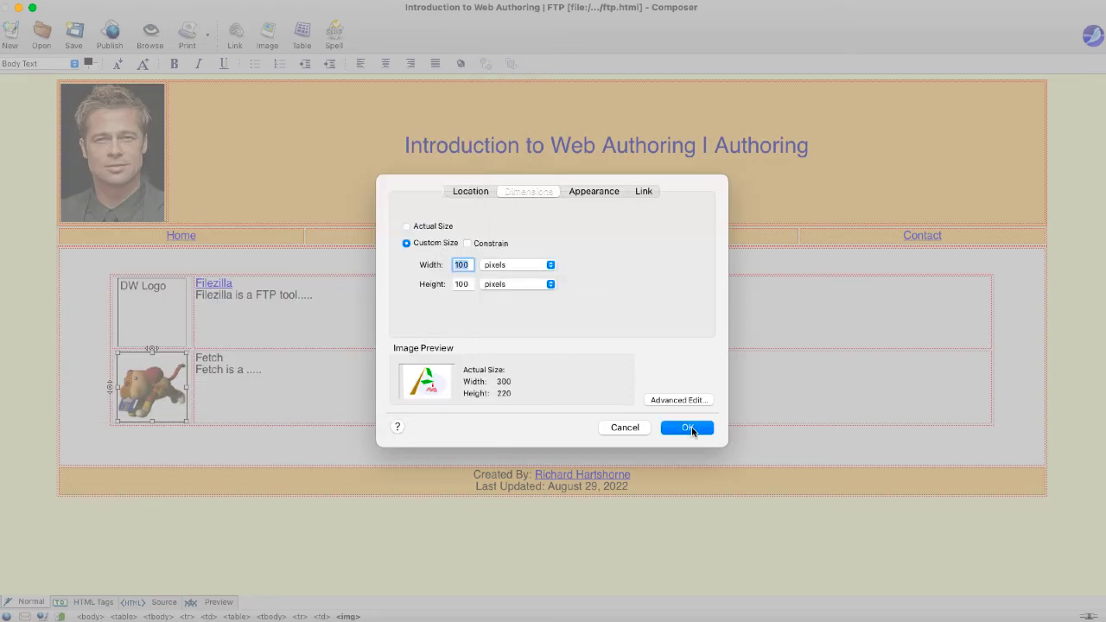
pyautogui.click(467, 243)
pyautogui.write('100')
pyautogui.press('Return')
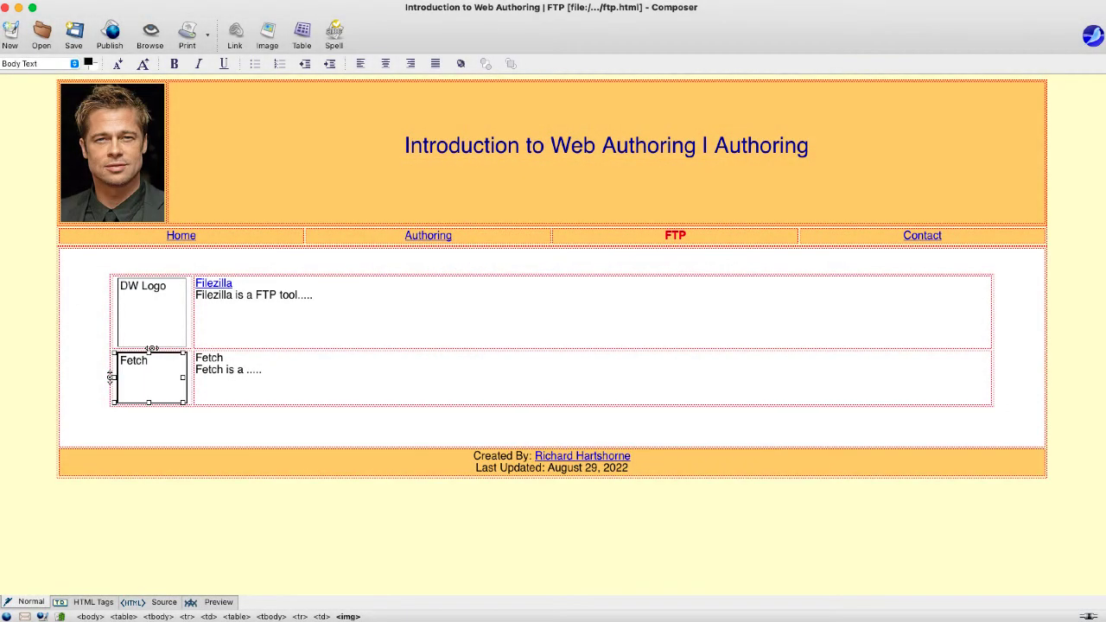
# - Replace Filezilla with DW in the first row's link text and description
pyautogui.click(473, 401)
pyautogui.doubleClick(215, 285)
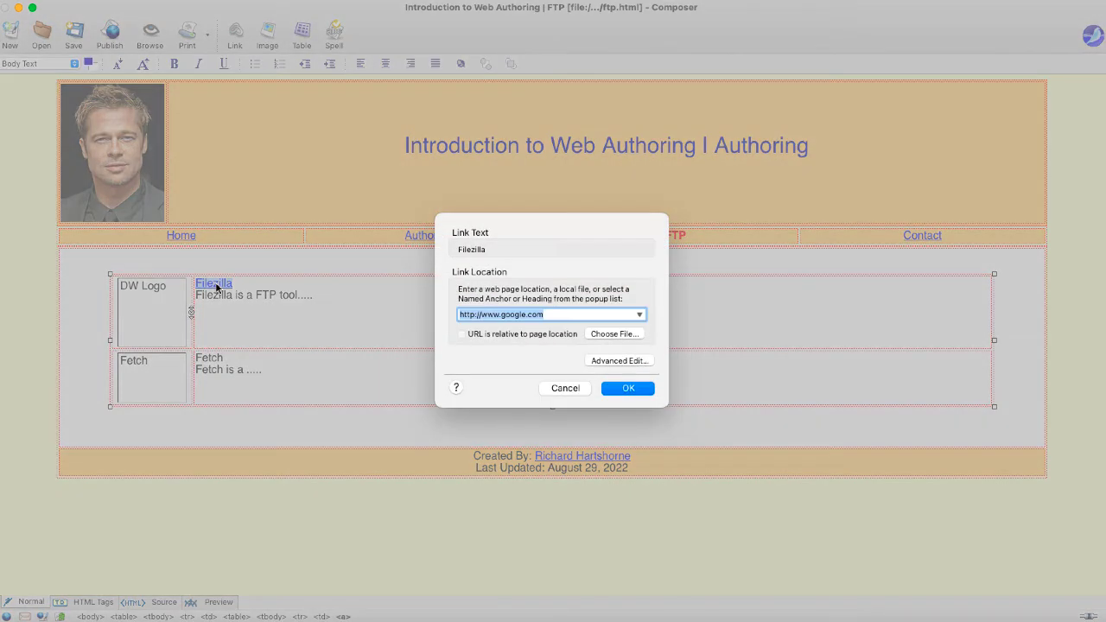
pyautogui.click(574, 388)
pyautogui.click(242, 284)
pyautogui.moveTo(242, 285); pyautogui.dragTo(195, 285)
pyautogui.write('Dre')
pyautogui.press('BackSpace')
pyautogui.press('BackSpace')
pyautogui.press('BackSpace')
pyautogui.write('DW')
pyautogui.doubleClick(217, 296)
pyautogui.write('DW')
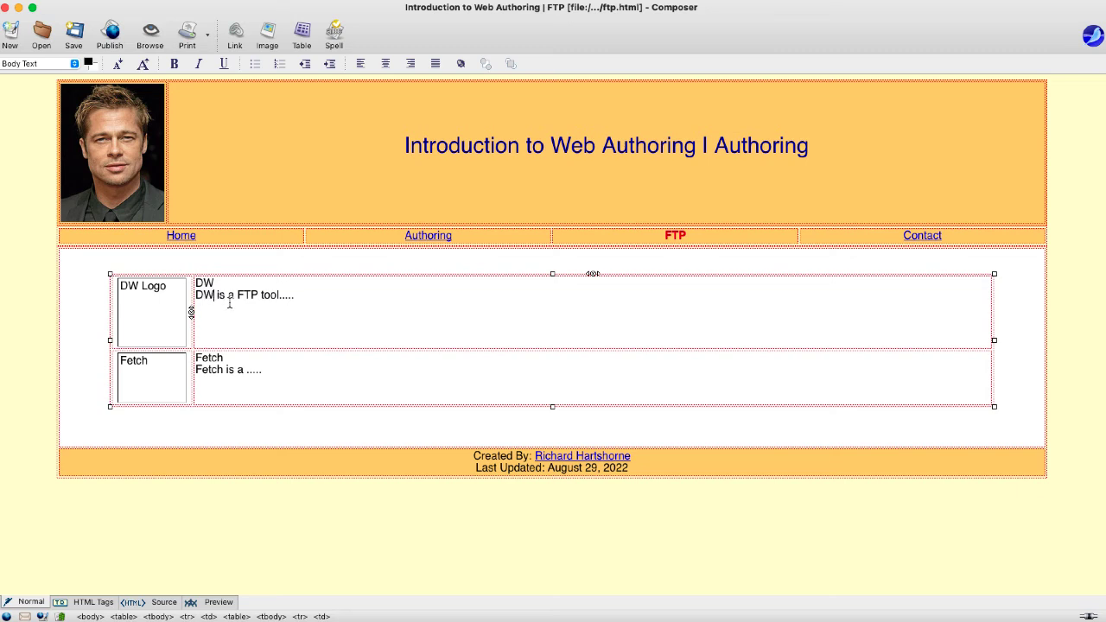
# - Replace Fetch with Amaya in the second row's heading and description
pyautogui.doubleClick(216, 362)
pyautogui.write('Amaya')
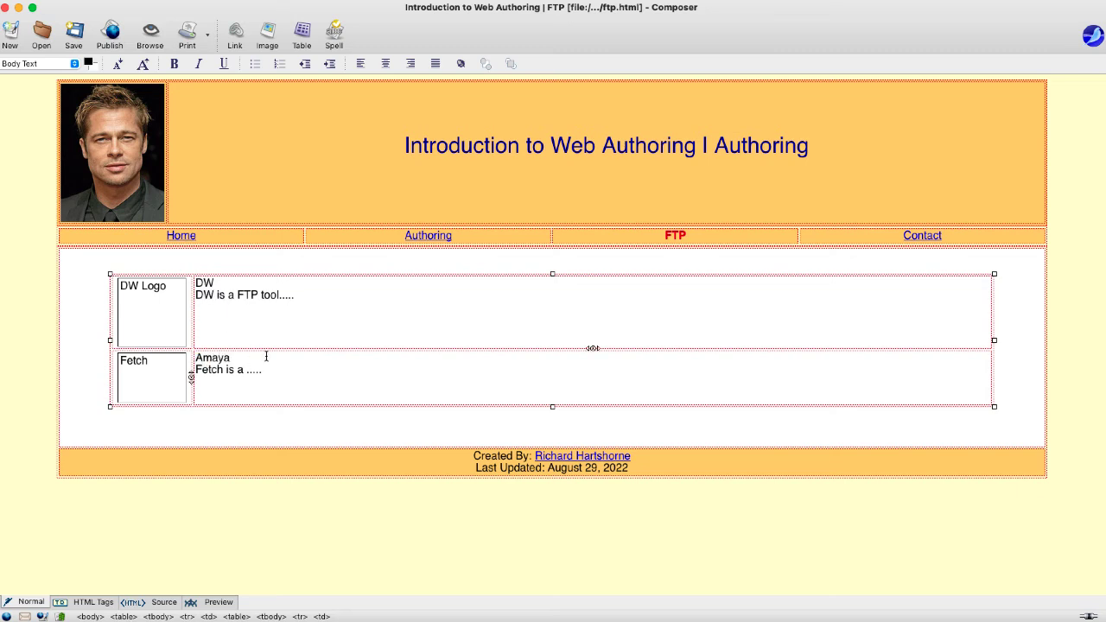
pyautogui.doubleClick(207, 369)
pyautogui.write('Amaya')
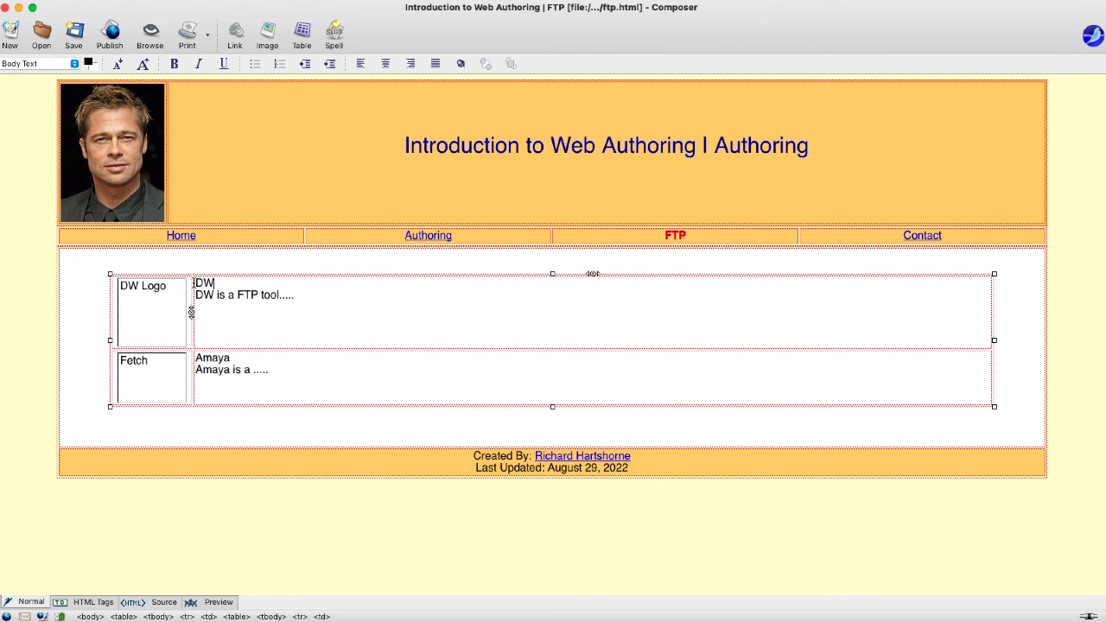
pyautogui.doubleClick(204, 284)
pyautogui.click(267, 37)
pyautogui.click(635, 430)
pyautogui.click(233, 39)
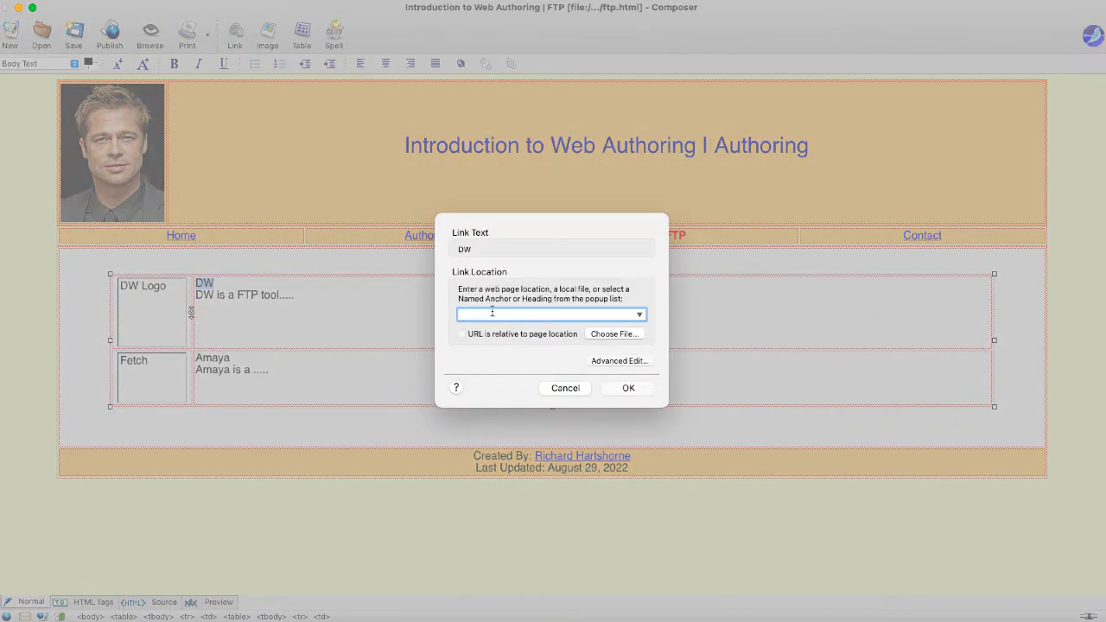
pyautogui.write('www')
pyautogui.press('BackSpace')
pyautogui.press('BackSpace')
pyautogui.write('http://www.ucf.edu')
pyautogui.press('Return')
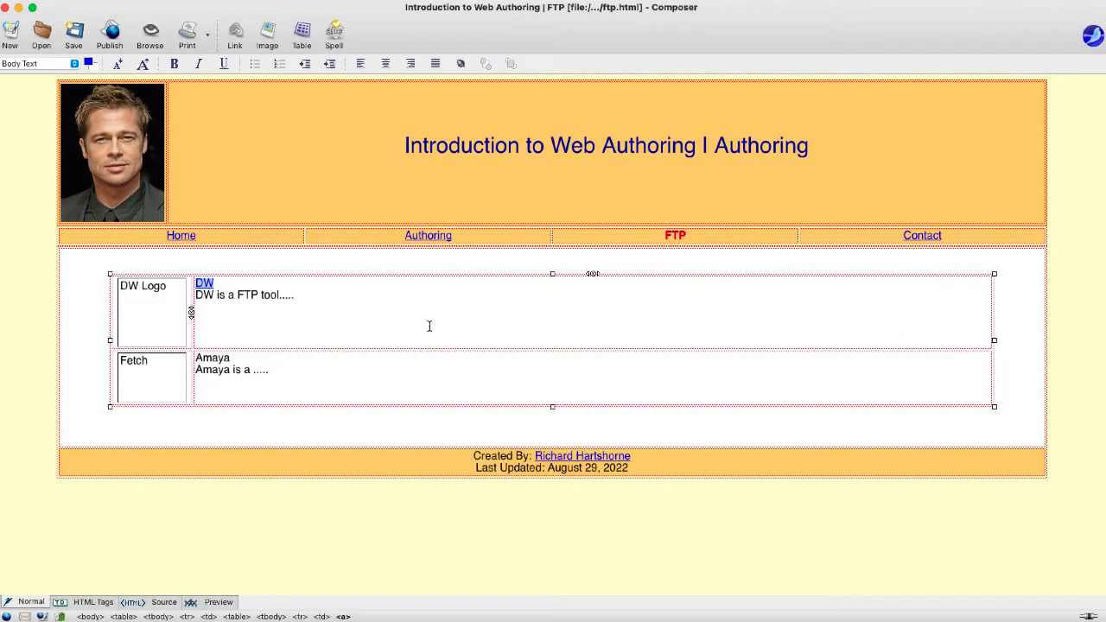
# - Replace the DW row's placeholder with dw-logo.png, alt text 'DW Logo', custom size 100×100
pyautogui.click(135, 309)
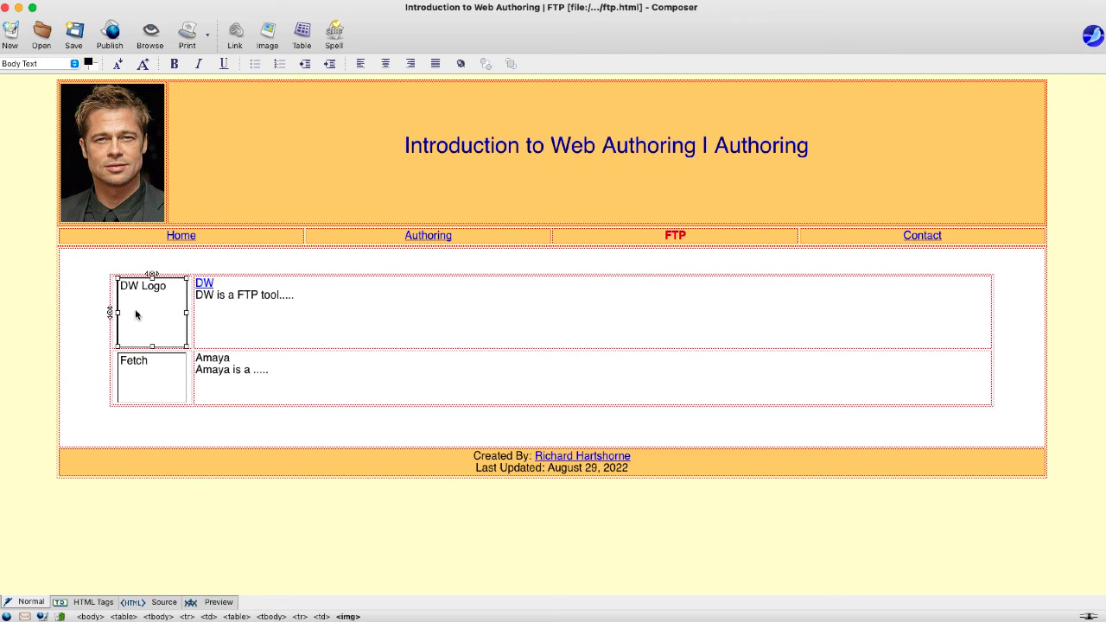
pyautogui.press('Delete')
pyautogui.press('Delete')
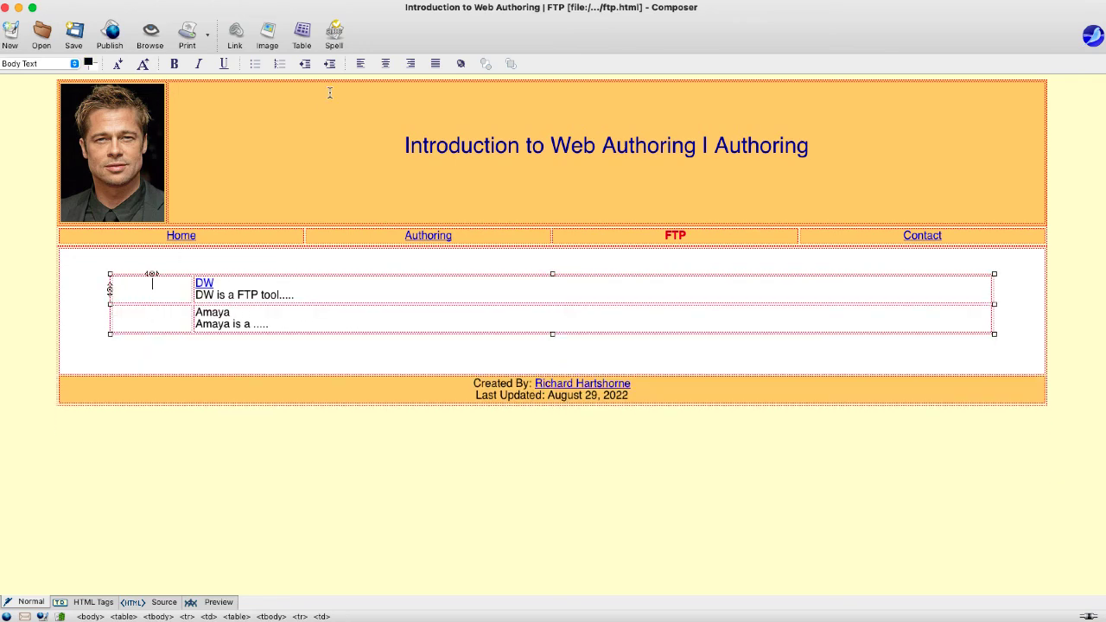
pyautogui.click(268, 34)
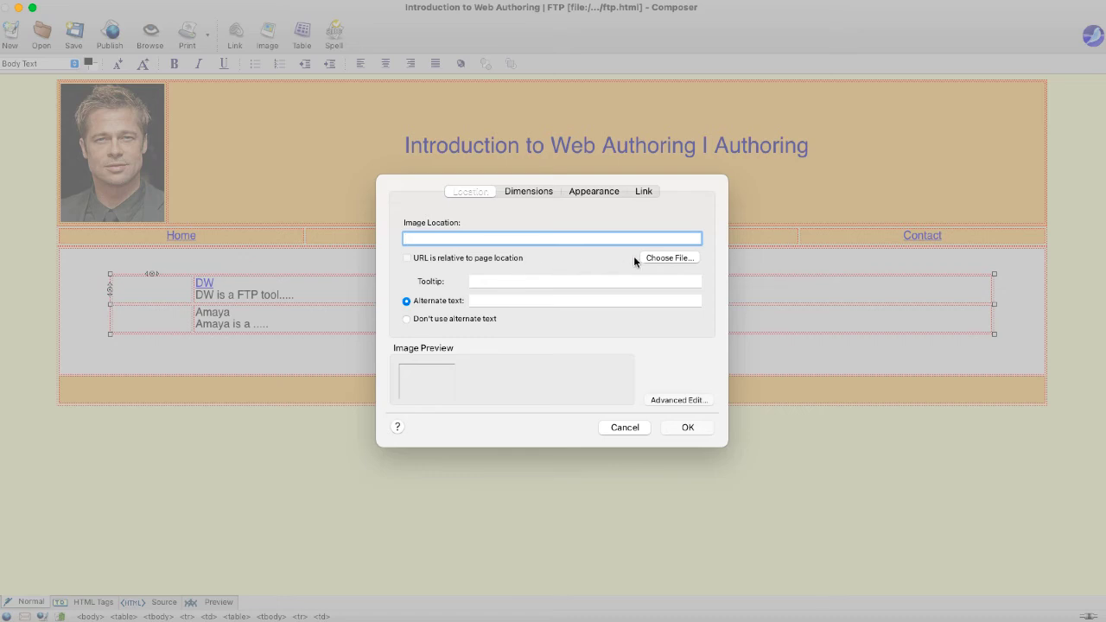
pyautogui.click(656, 258)
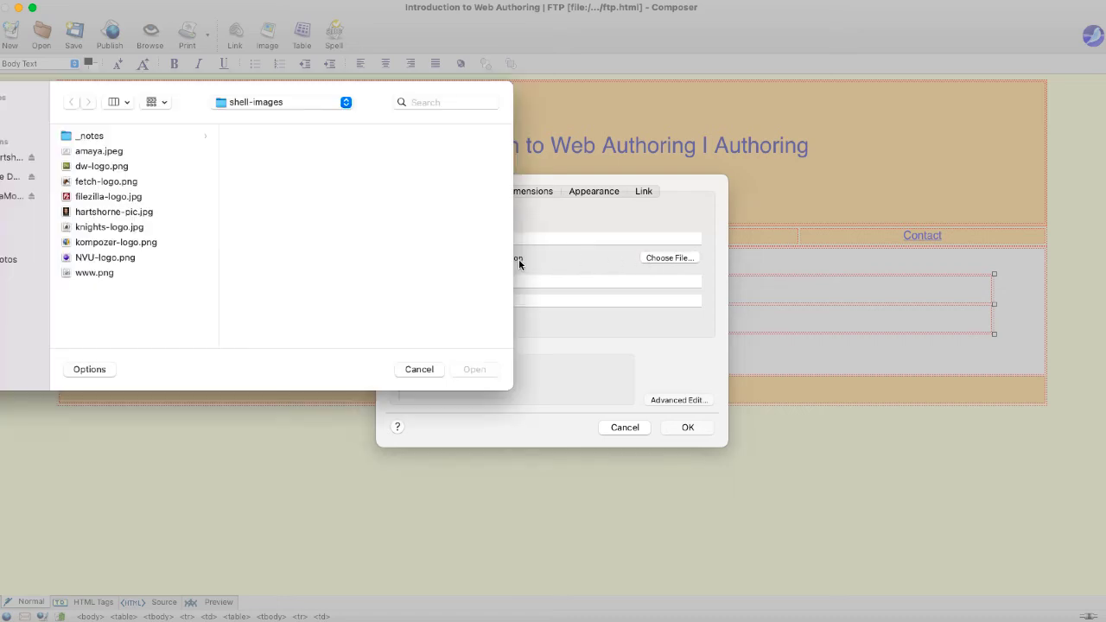
pyautogui.click(104, 168)
pyautogui.click(478, 371)
pyautogui.click(483, 300)
pyautogui.write('DW Logo')
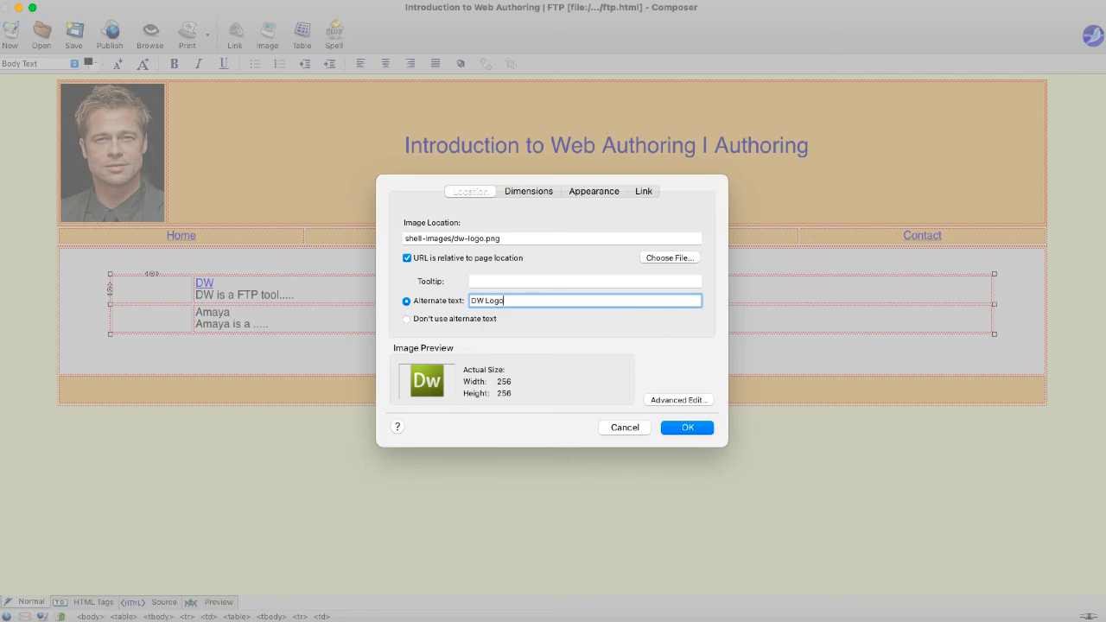
pyautogui.click(523, 193)
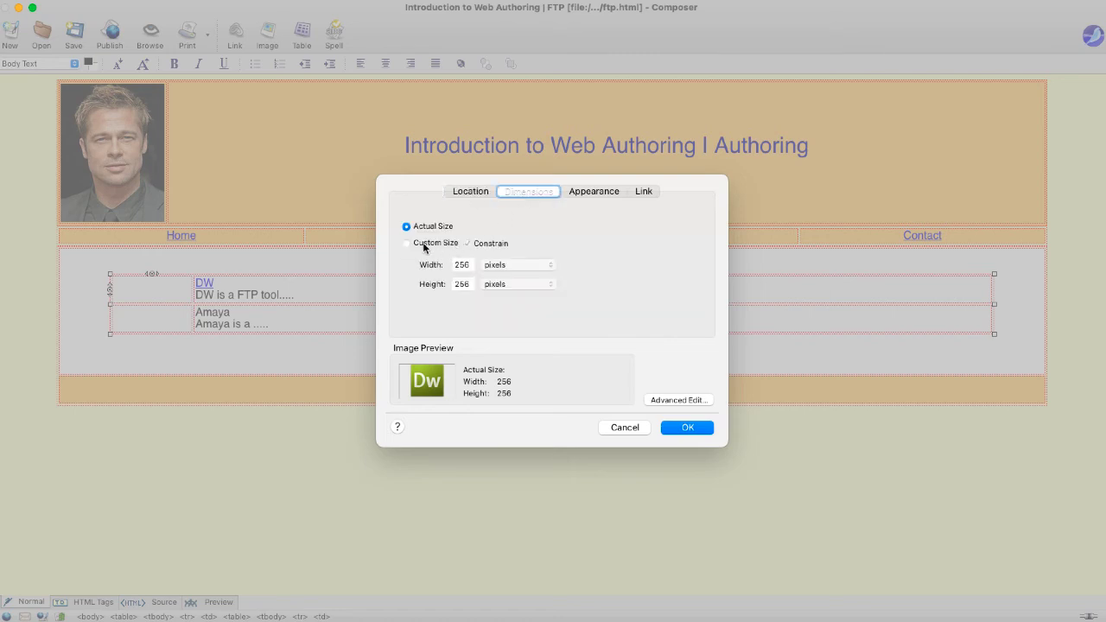
pyautogui.click(407, 244)
pyautogui.doubleClick(462, 264)
pyautogui.write('100')
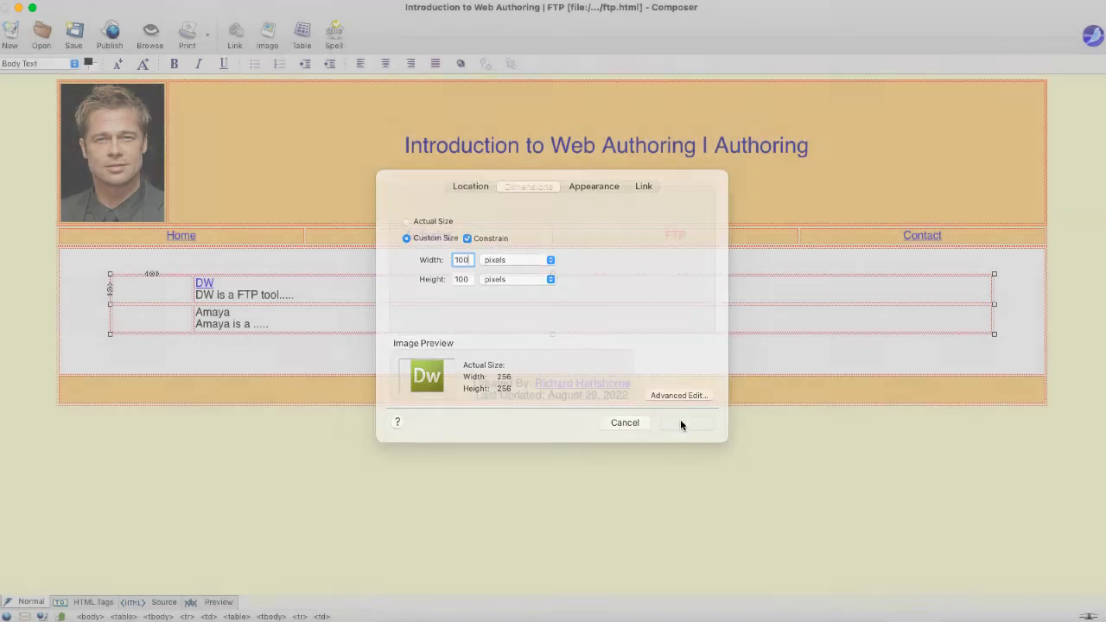
pyautogui.click(679, 423)
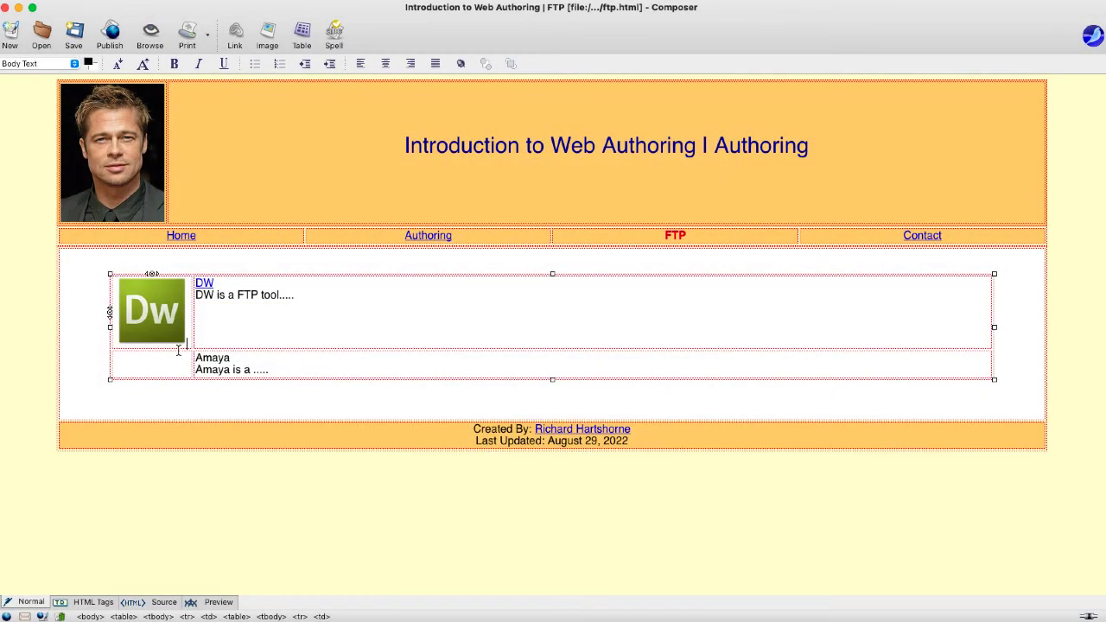
# - Insert amaya.jpeg in the Amaya row with alt text 'Amaya Logo' at 105×77
pyautogui.click(267, 33)
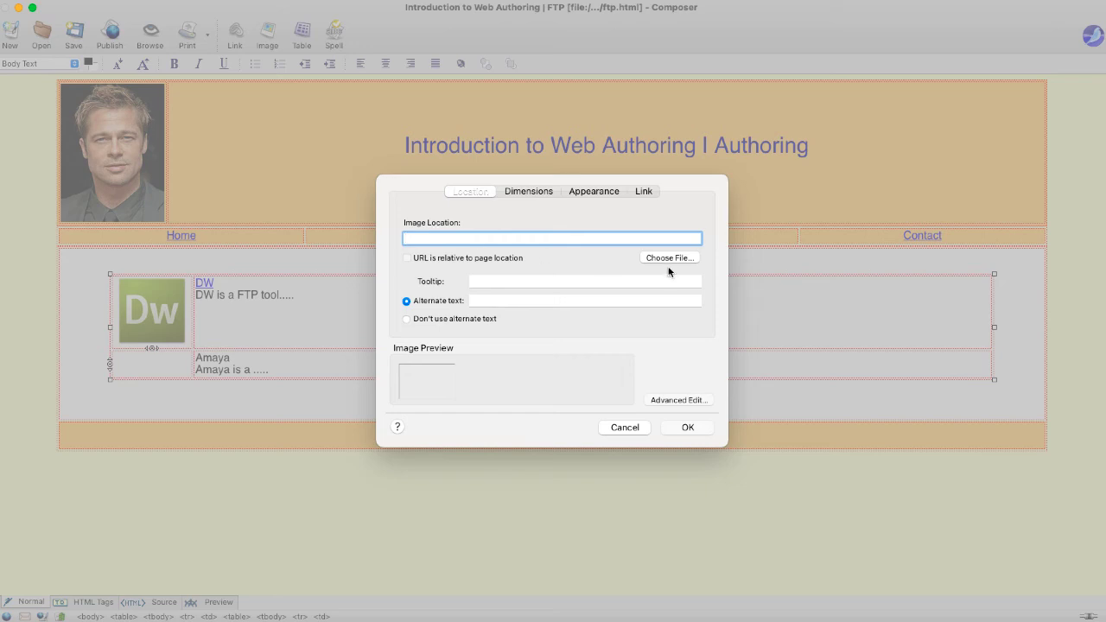
pyautogui.click(670, 258)
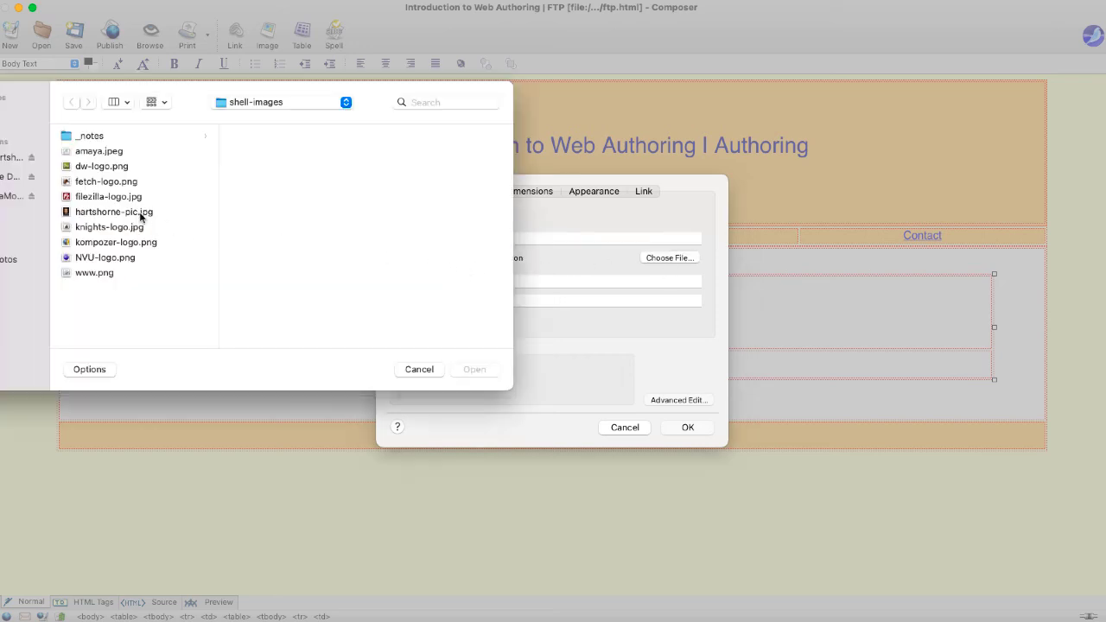
pyautogui.click(102, 153)
pyautogui.click(475, 369)
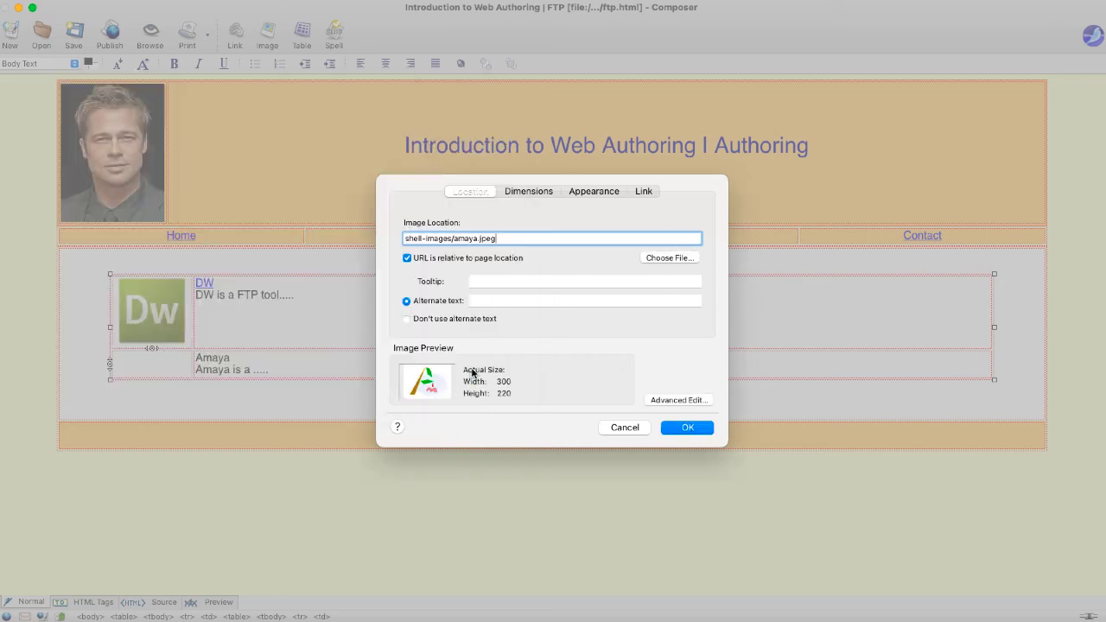
pyautogui.click(485, 298)
pyautogui.write('Amaya Logo')
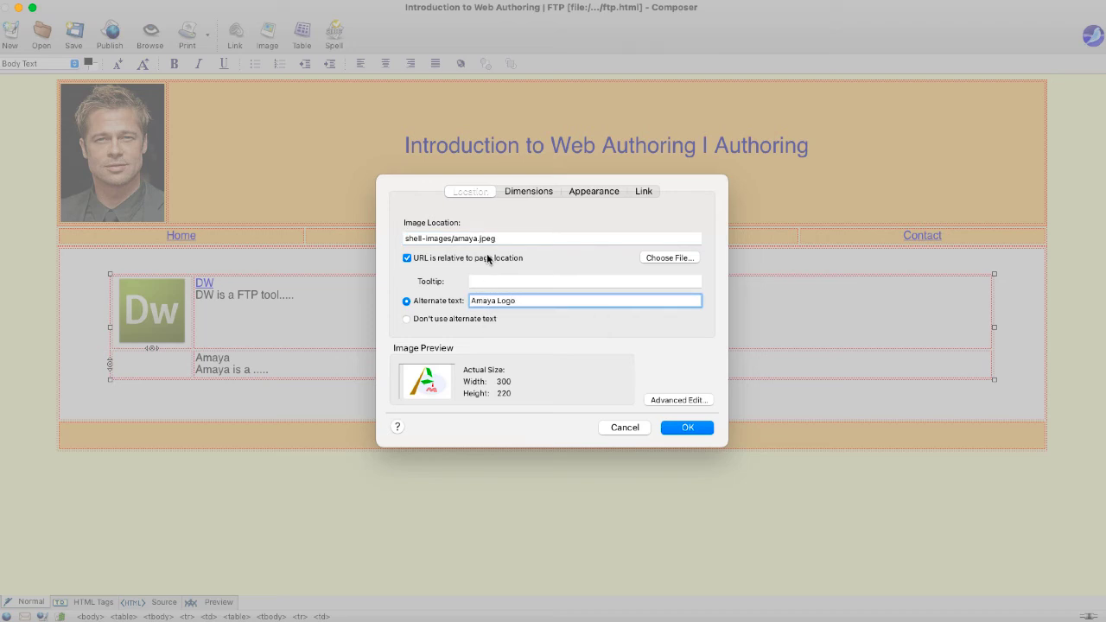
pyautogui.click(520, 197)
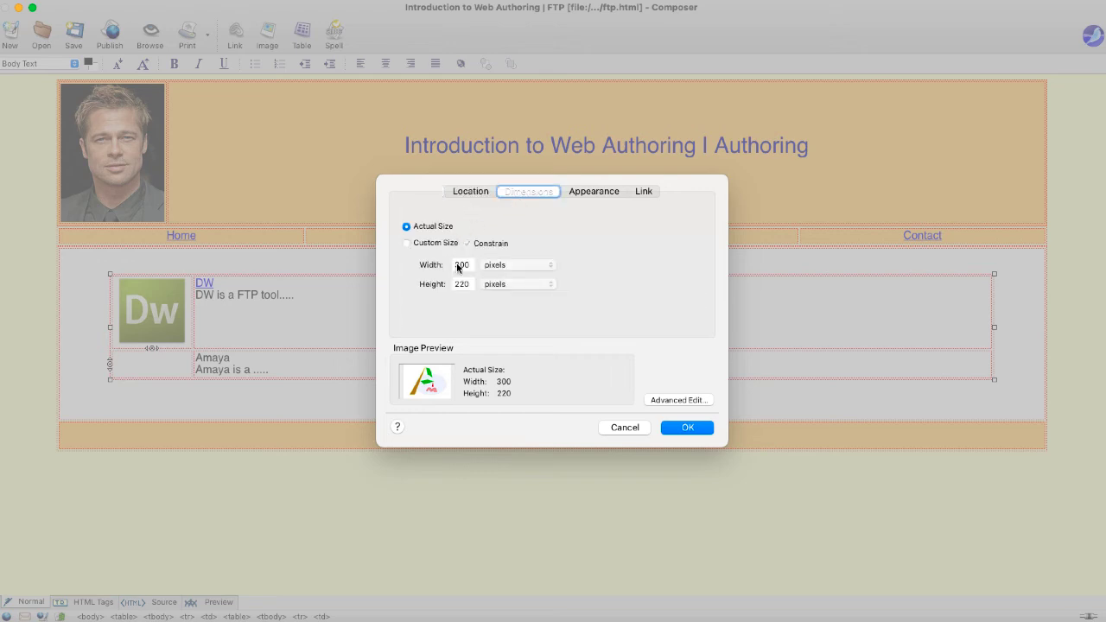
pyautogui.click(434, 244)
pyautogui.click(467, 265)
pyautogui.doubleClick(466, 265)
pyautogui.write('105')
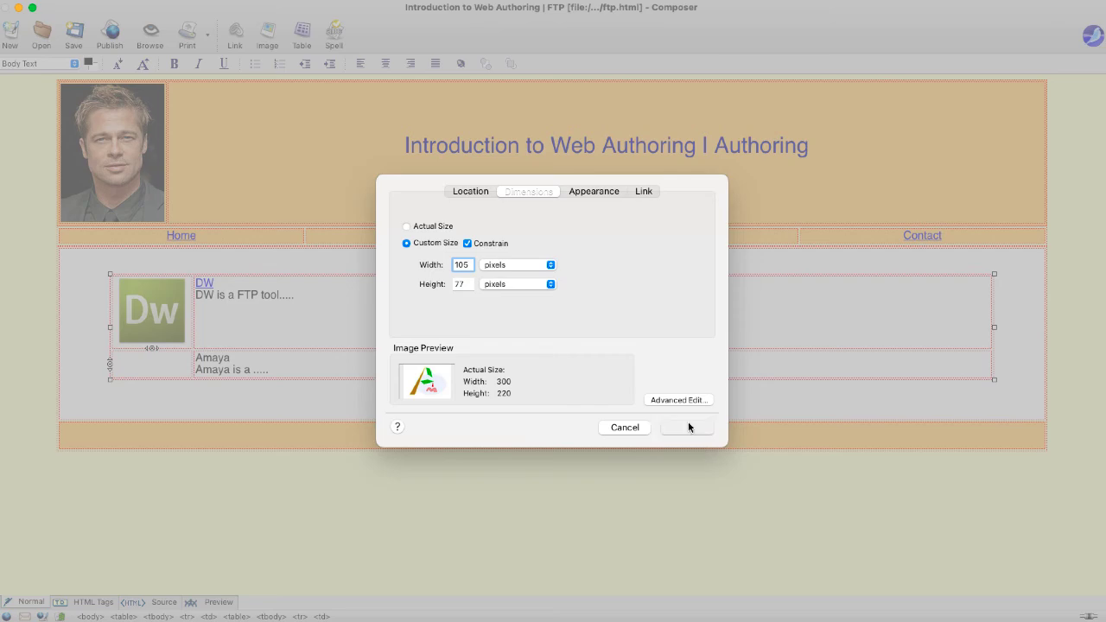
pyautogui.click(689, 427)
pyautogui.click(242, 384)
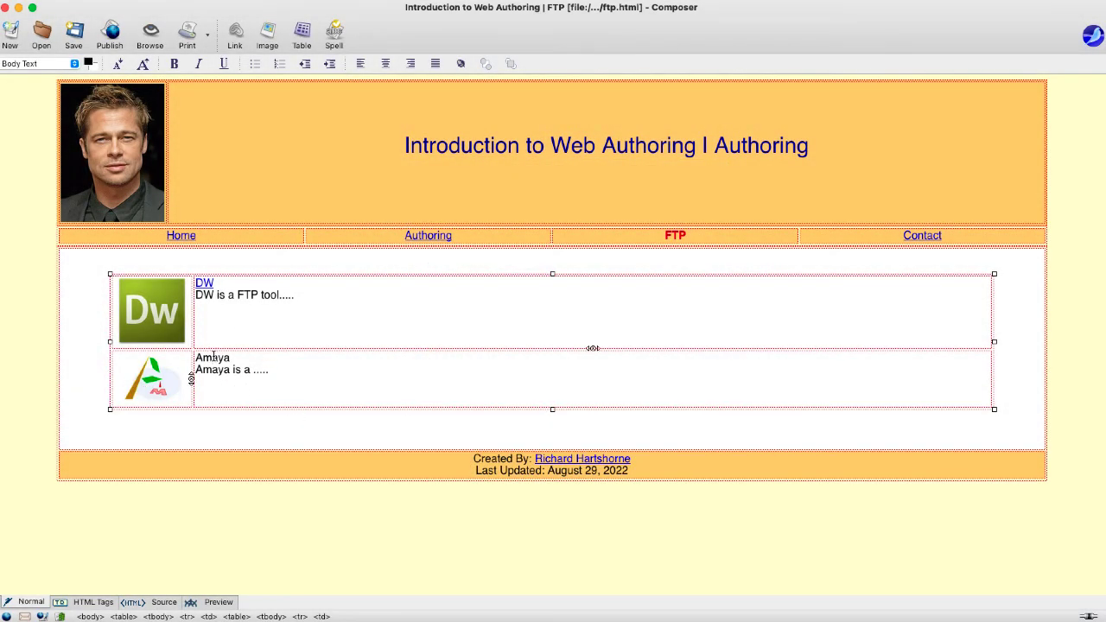
# - Make the FTP nav label black, not bold, and linked to 'ftp'
pyautogui.doubleClick(677, 236)
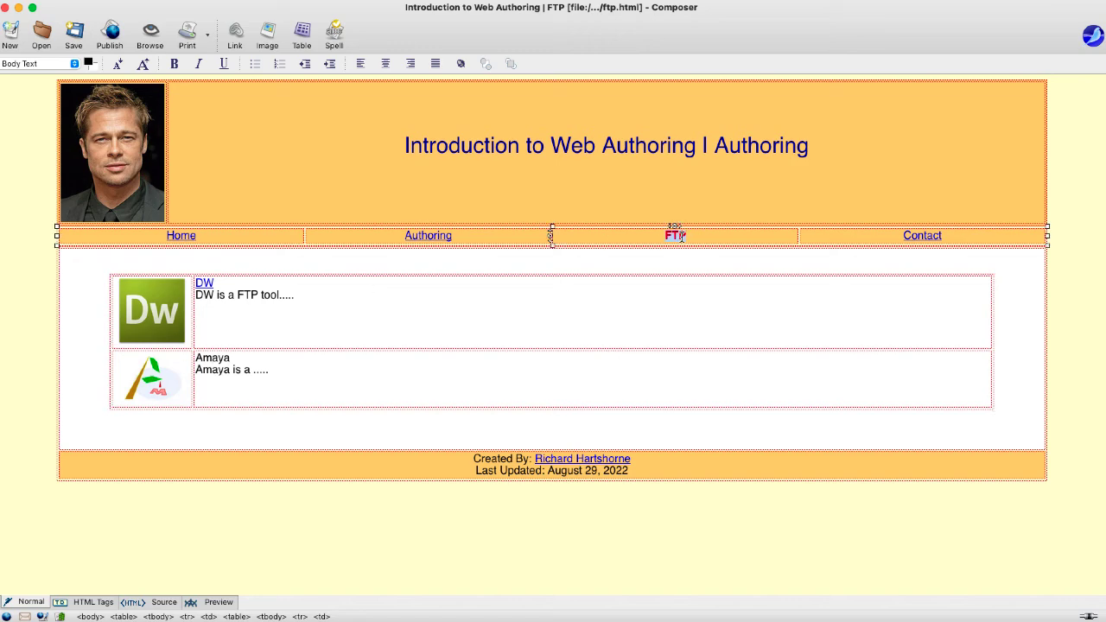
pyautogui.click(90, 64)
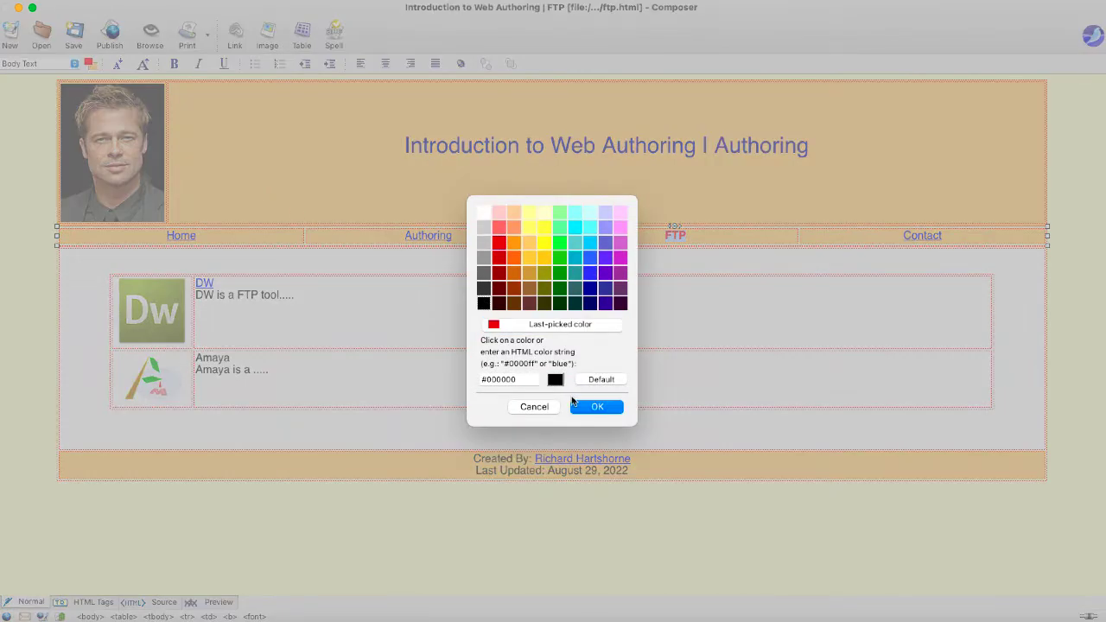
pyautogui.click(586, 406)
pyautogui.click(173, 67)
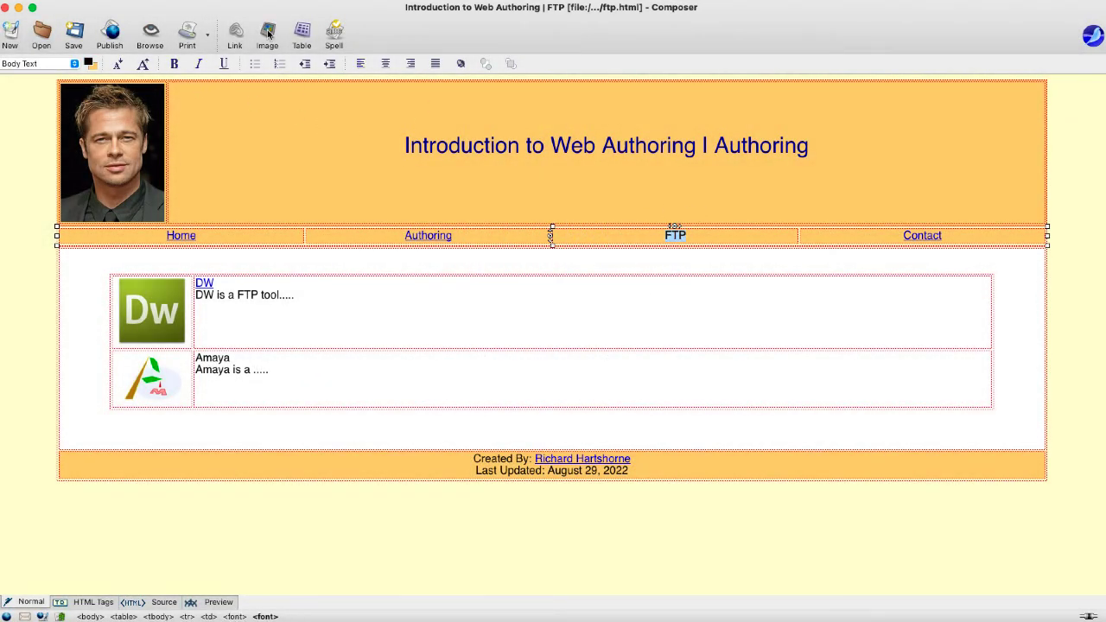
pyautogui.click(235, 33)
pyautogui.write('ftp/html')
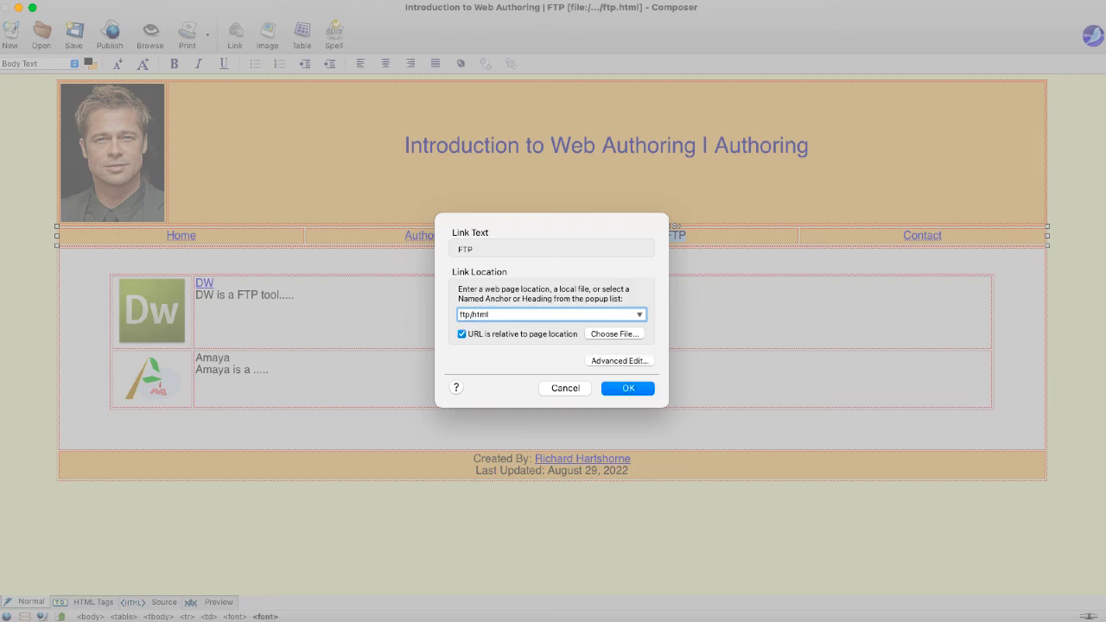
pyautogui.click(618, 390)
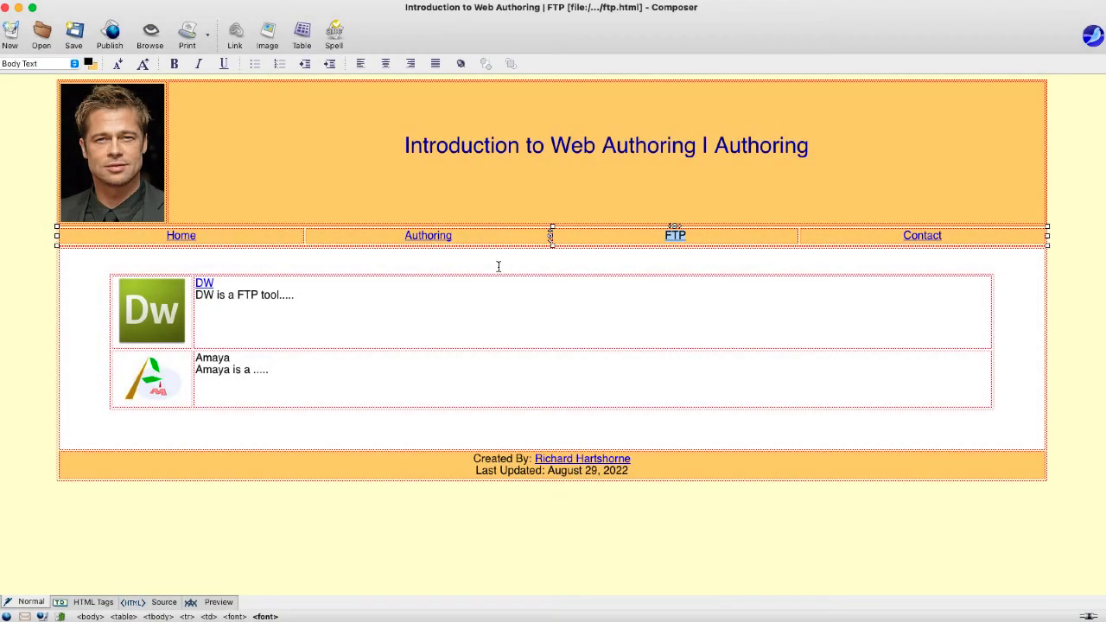
# - Remove the Authoring nav label's link and colour it red
pyautogui.moveTo(473, 234); pyautogui.dragTo(394, 229)
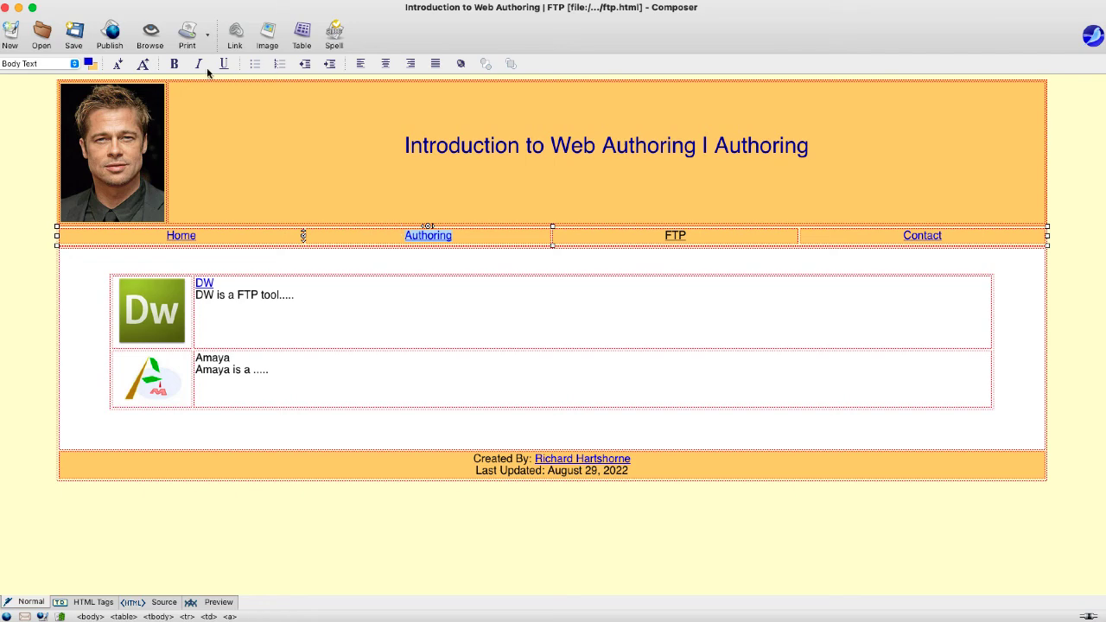
pyautogui.click(235, 34)
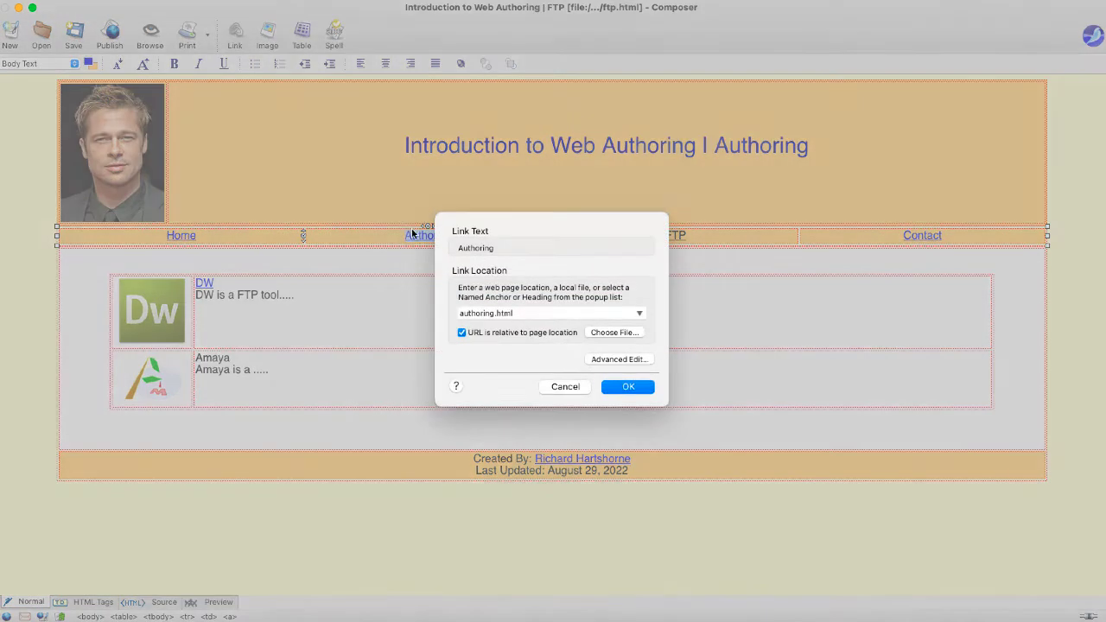
pyautogui.press('BackSpace')
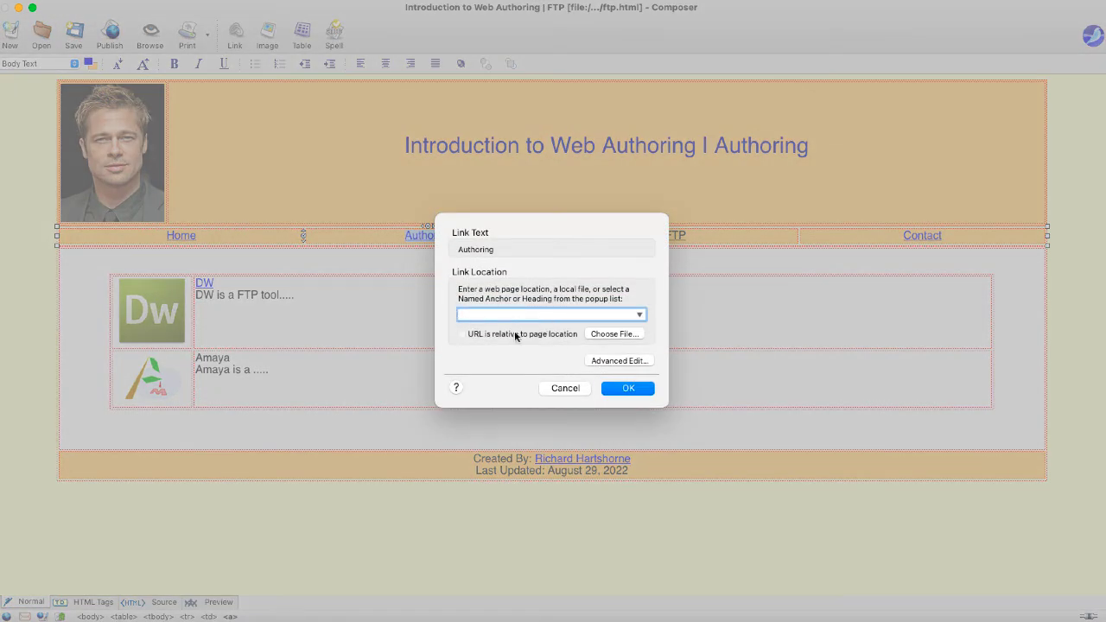
pyautogui.click(611, 387)
pyautogui.click(89, 64)
pyautogui.click(498, 243)
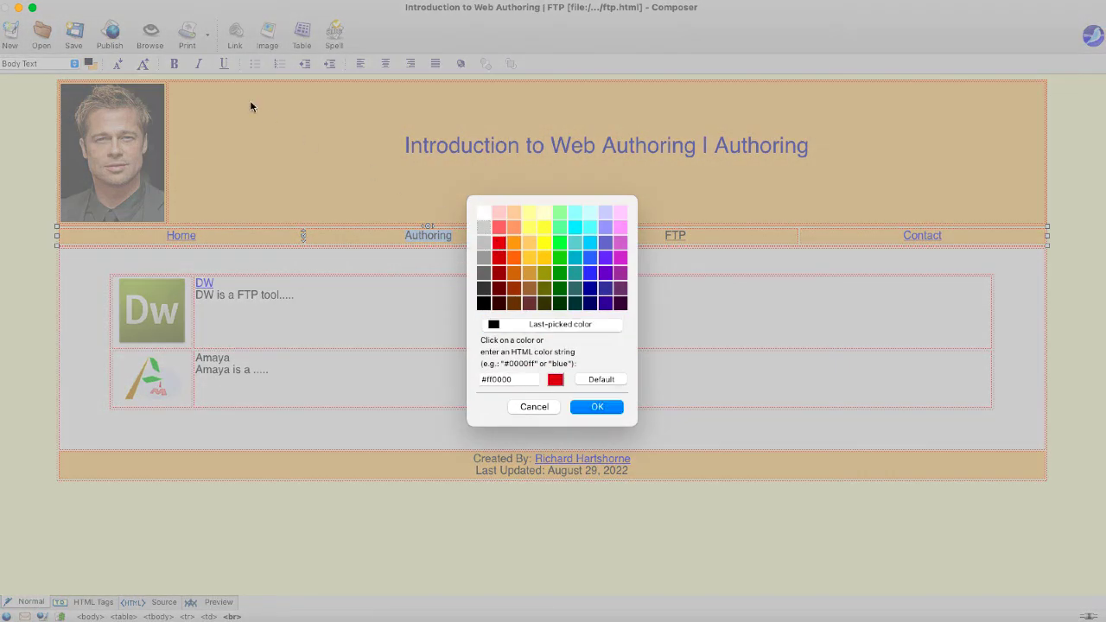
pyautogui.press('Return')
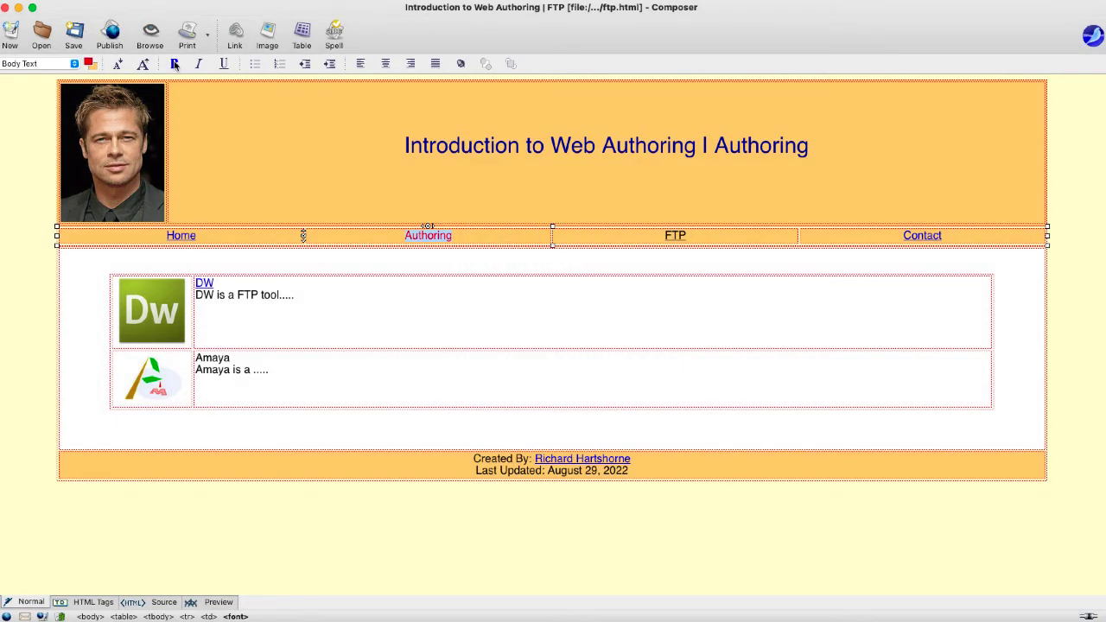
pyautogui.click(520, 364)
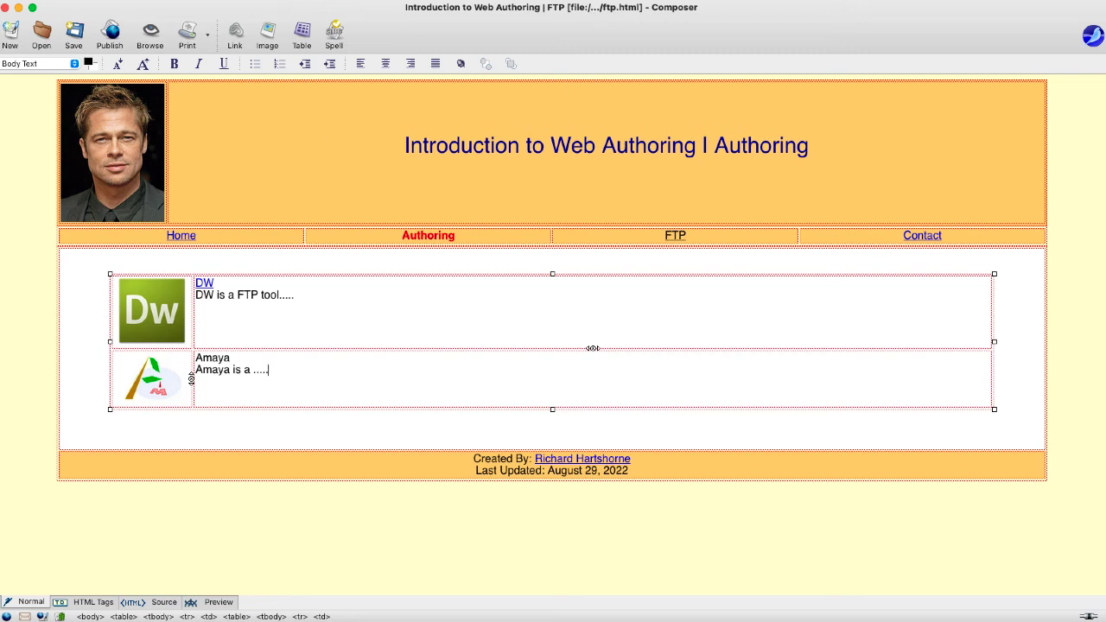
# - Save the page as authoring.html, replacing the existing file
pyautogui.press('super+shift+s')
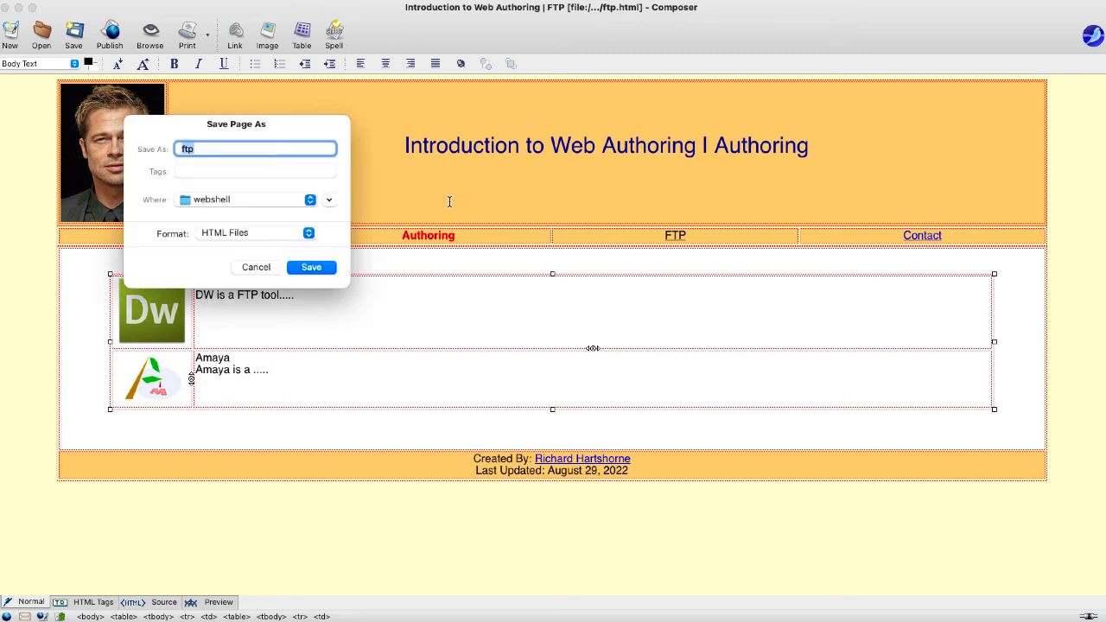
pyautogui.write('authoring.hmtml')
pyautogui.click(304, 269)
pyautogui.click(294, 296)
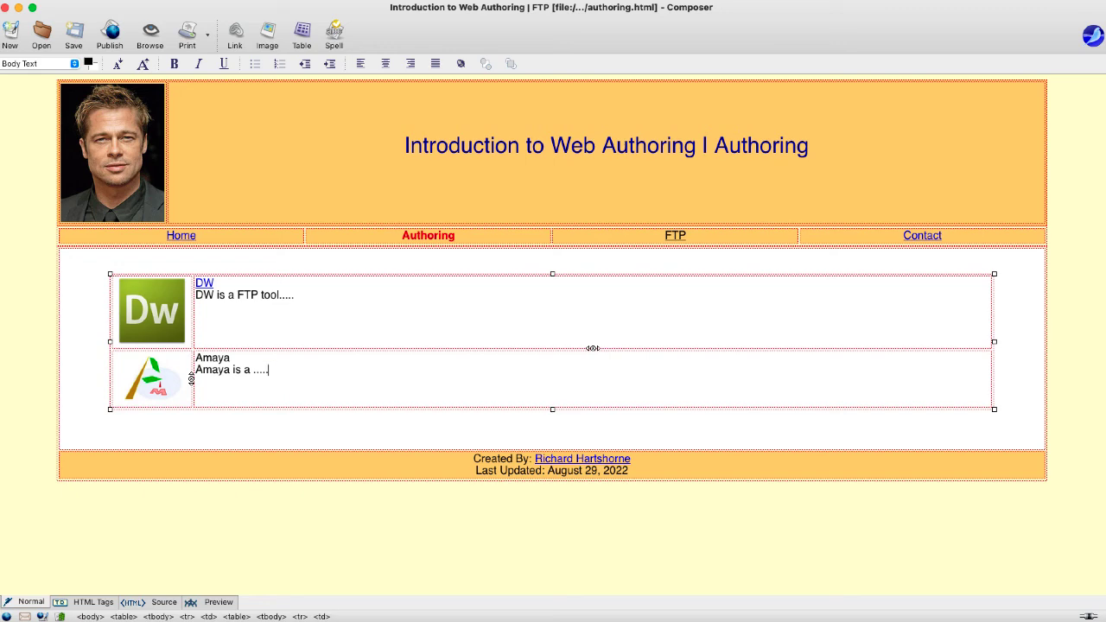
# - Change the page title to 'Introduction to Web Authoring | Authoring'
pyautogui.click(142, 262)
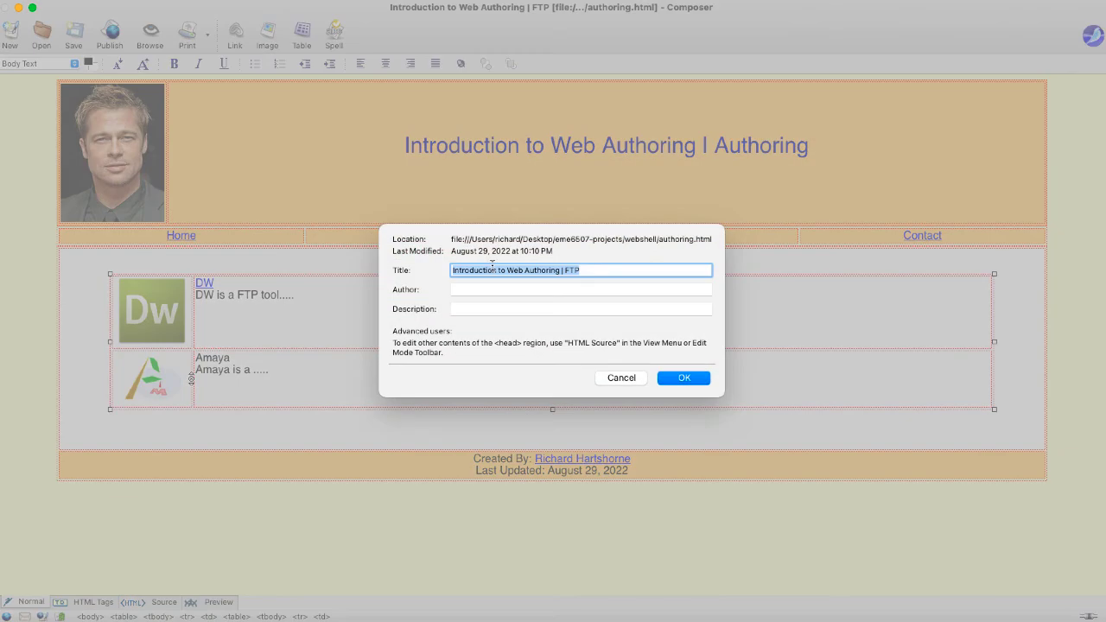
pyautogui.doubleClick(569, 270)
pyautogui.write('Authoring')
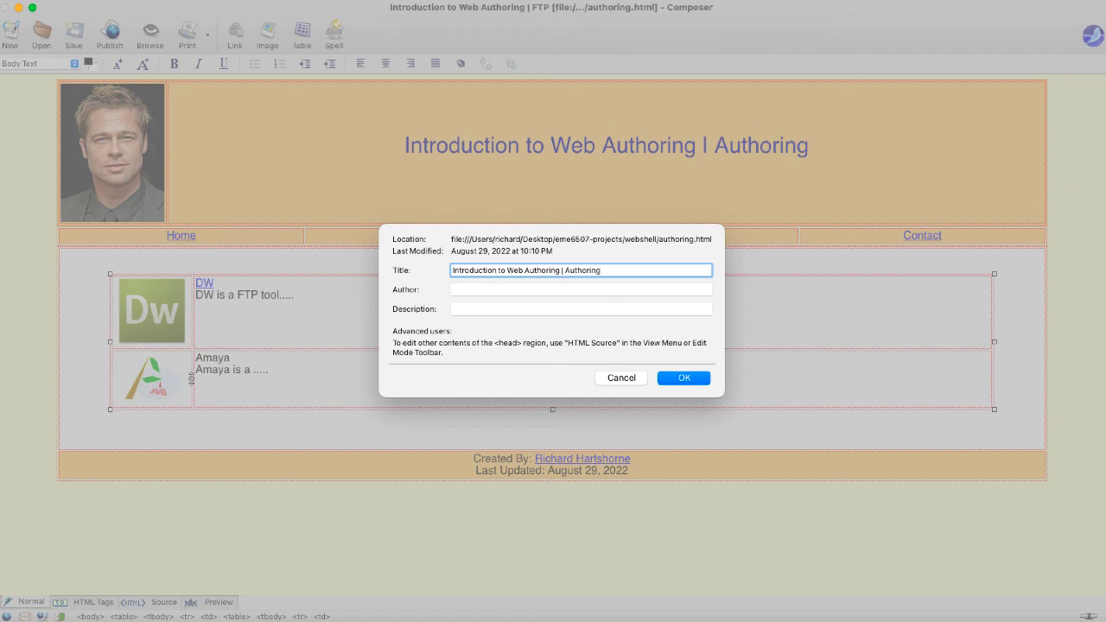
pyautogui.click(682, 378)
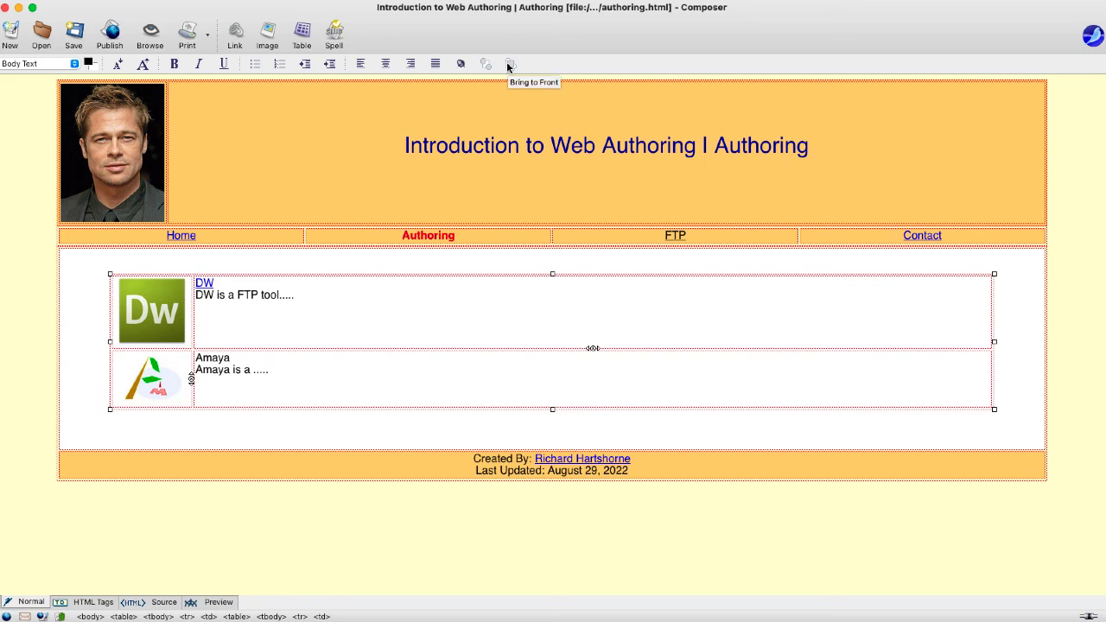
# - Fix the Authoring page's FTP nav link by adding the missing dot so it targets ftp.html
pyautogui.moveTo(691, 234); pyautogui.dragTo(660, 242)
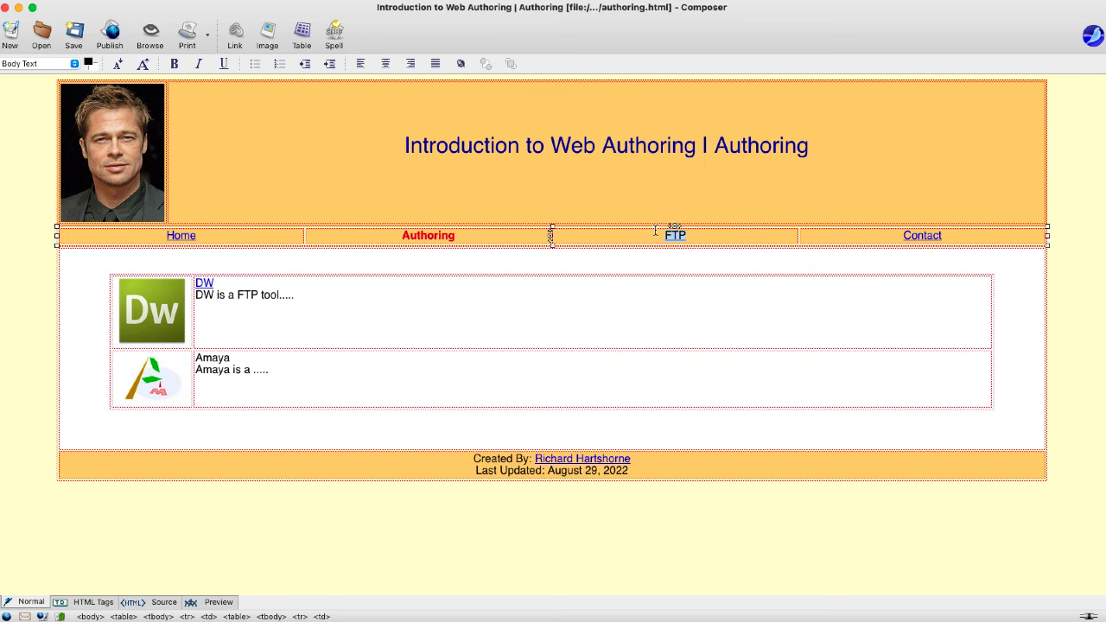
pyautogui.click(235, 34)
pyautogui.click(471, 315)
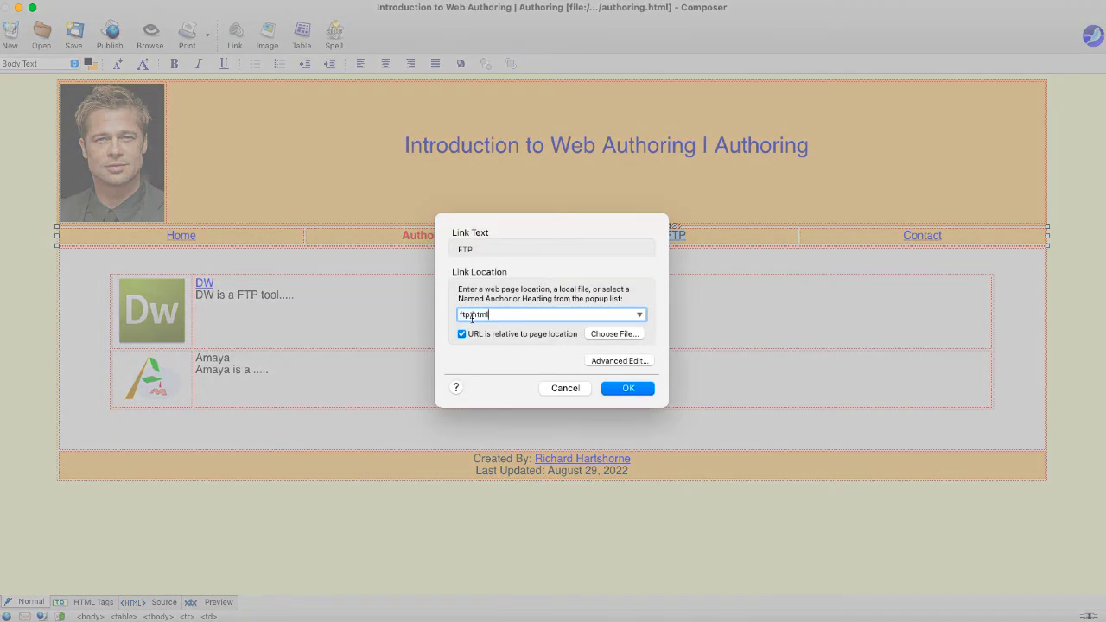
pyautogui.write('.')
pyautogui.click(629, 389)
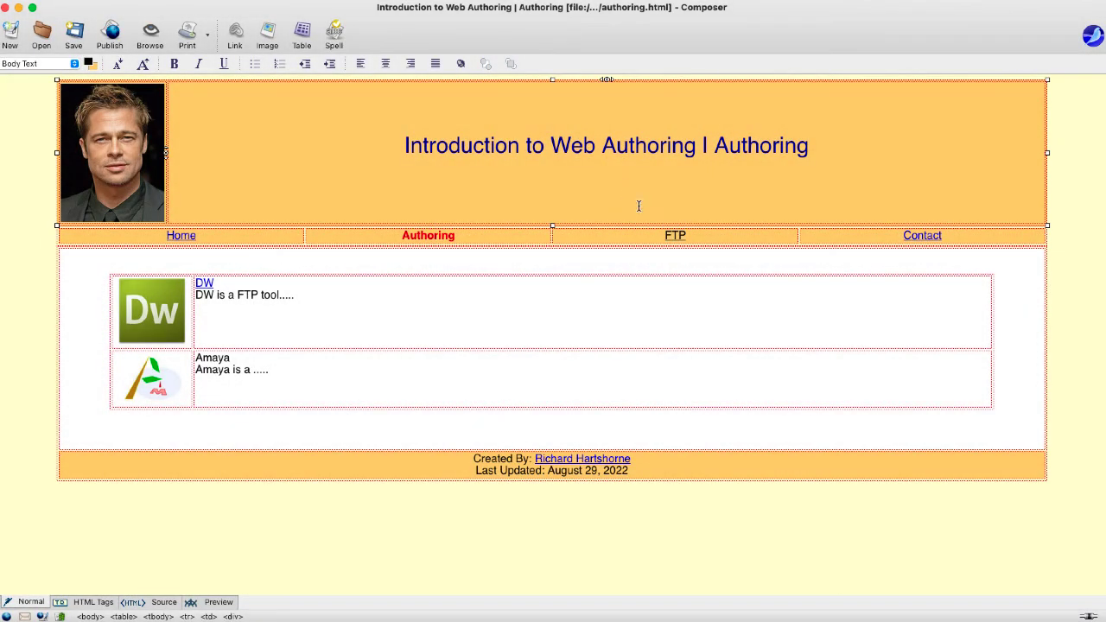
pyautogui.click(333, 197)
# - Close Composer and open the eme6507-projects > webshell folder in Finder
pyautogui.click(6, 7)
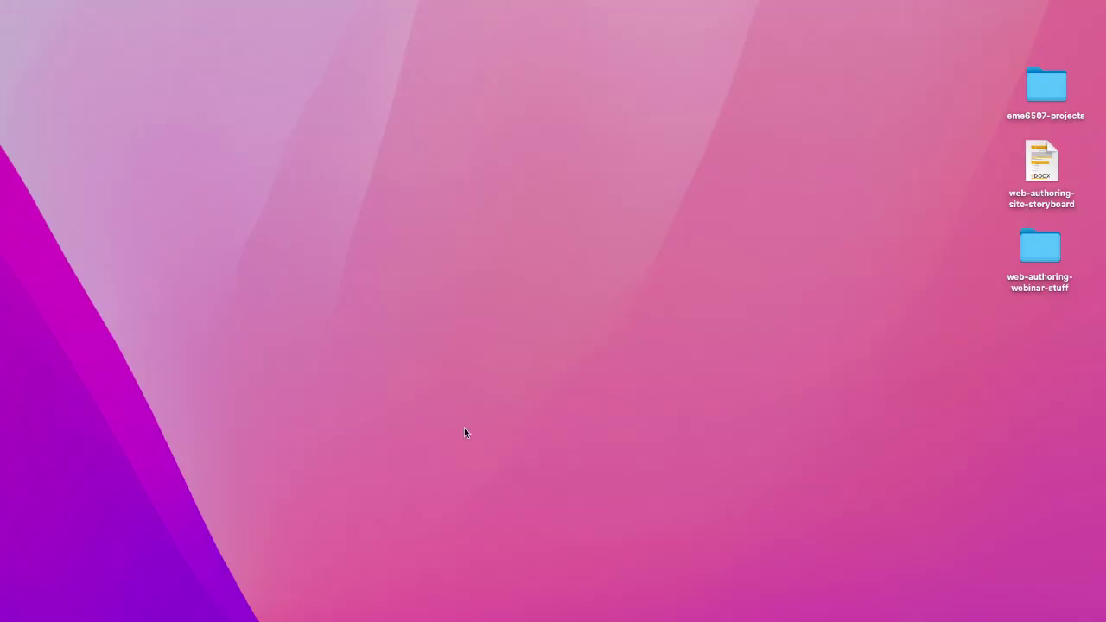
pyautogui.doubleClick(1040, 248)
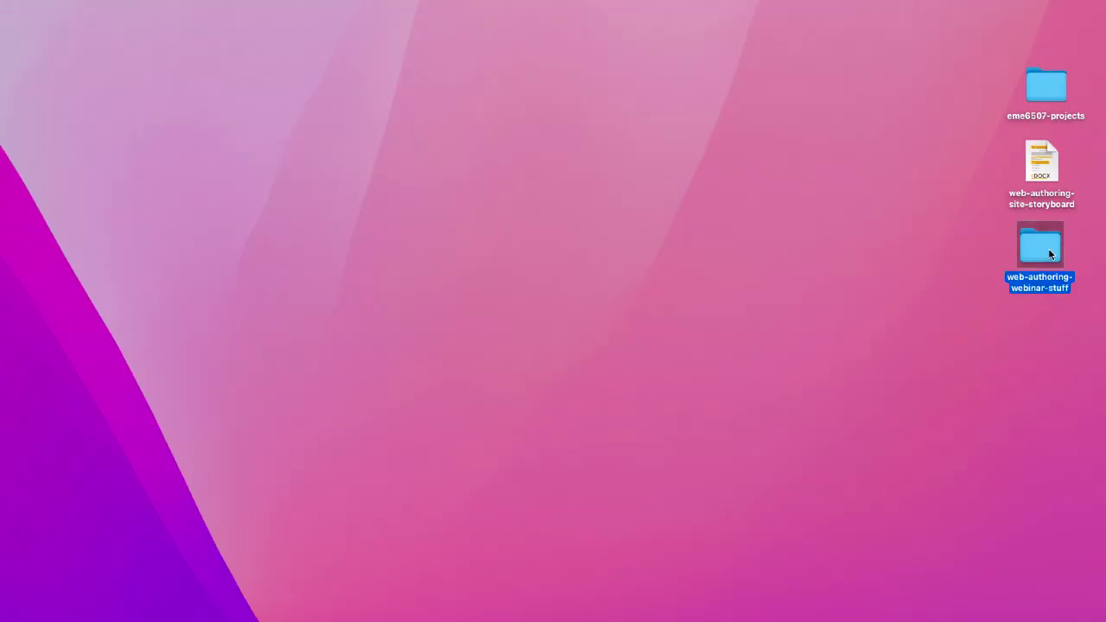
pyautogui.click(66, 146)
pyautogui.doubleClick(1045, 83)
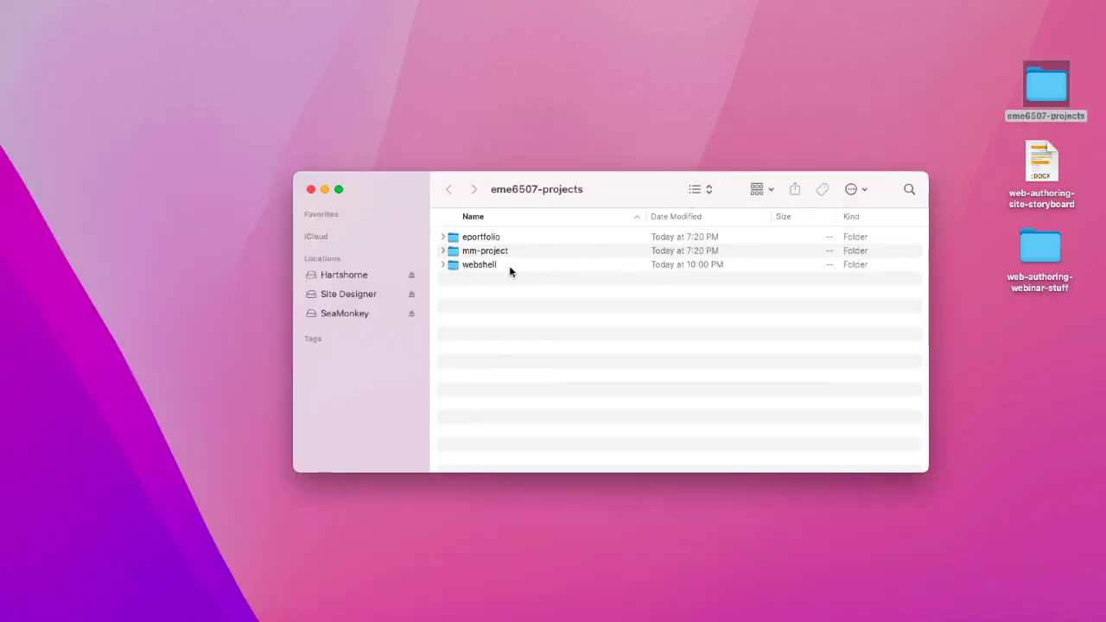
pyautogui.doubleClick(484, 266)
# - Check authoring.html, ftp.html and index.html, then close the webshell folder window
pyautogui.click(478, 242)
pyautogui.click(479, 253)
pyautogui.click(480, 265)
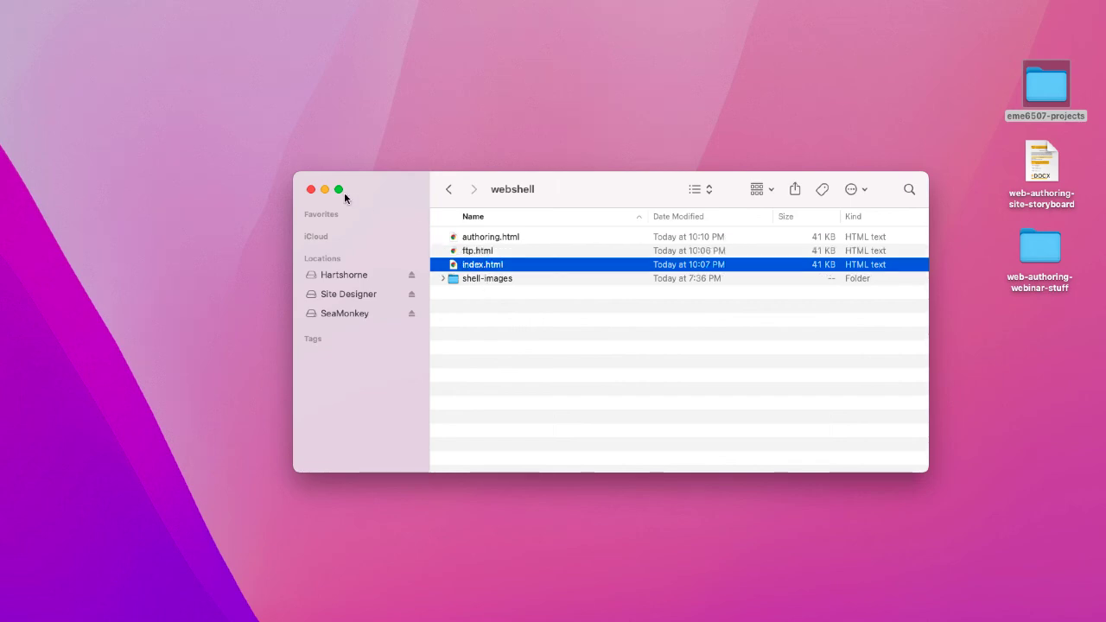
pyautogui.click(310, 189)
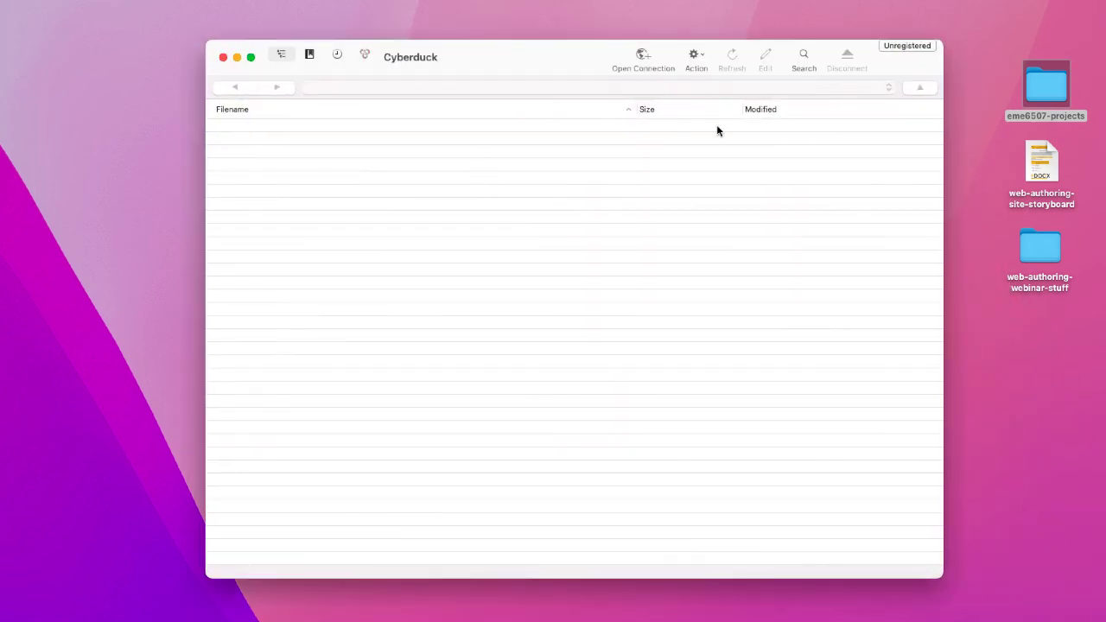
# - Connect Cyberduck over FTP to the web host with the account username and password, accepting the unencrypted warning
pyautogui.click(644, 57)
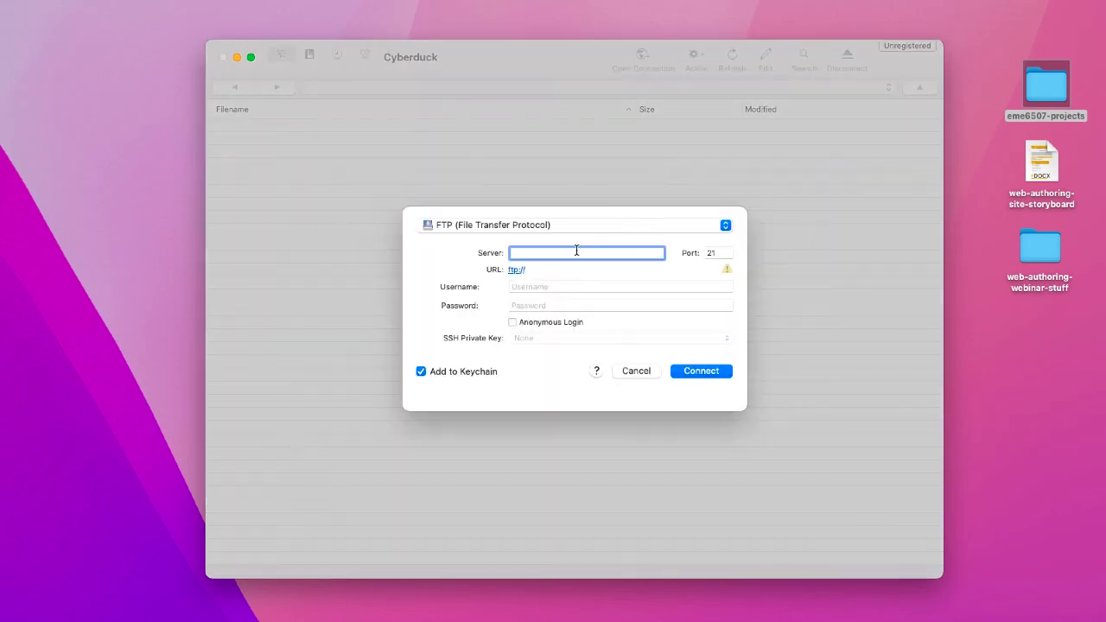
pyautogui.write('rhartshorne.com')
pyautogui.click(562, 286)
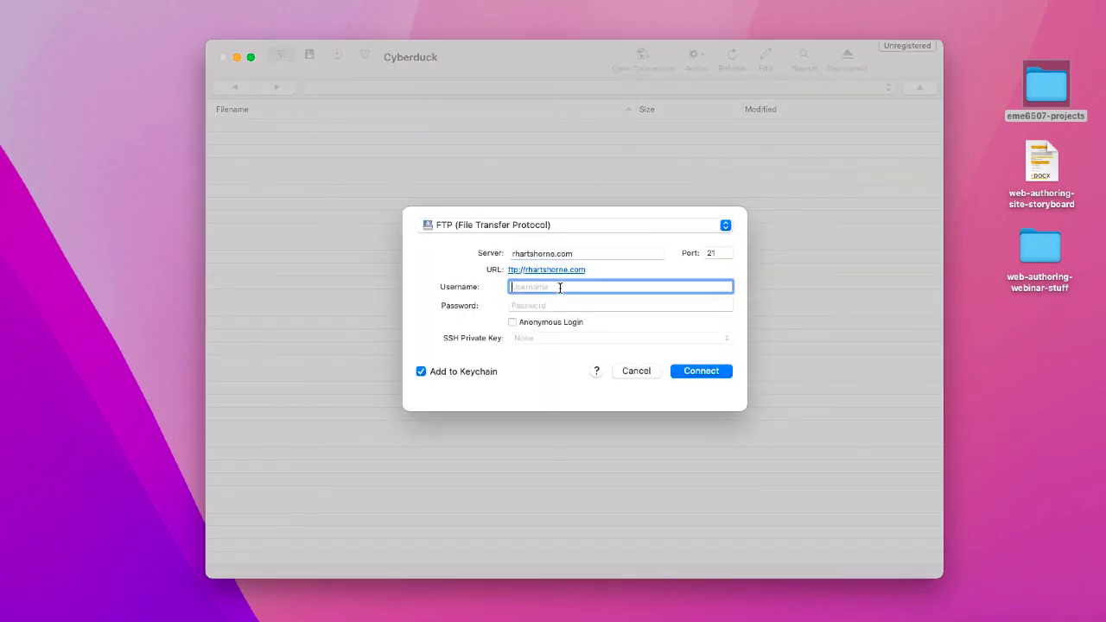
pyautogui.press('Tab')
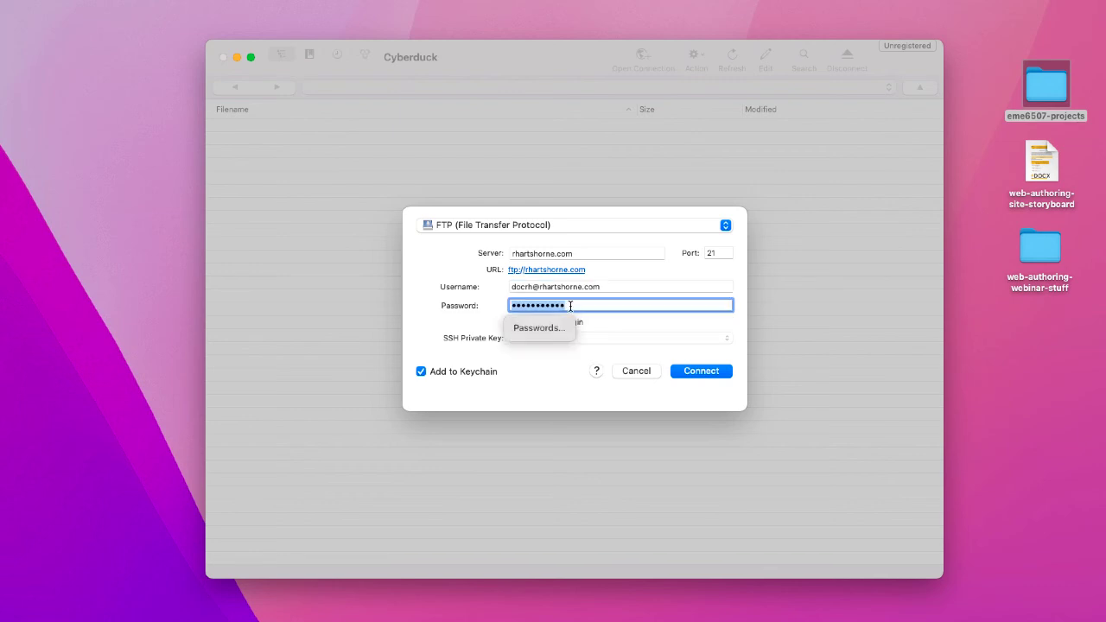
pyautogui.click(691, 370)
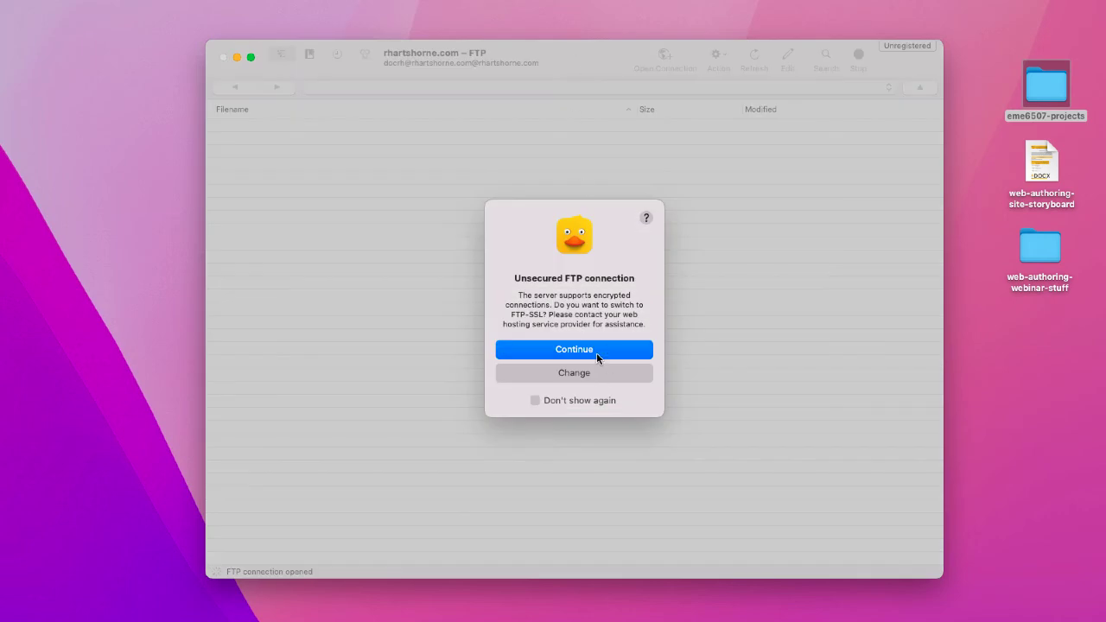
pyautogui.click(596, 352)
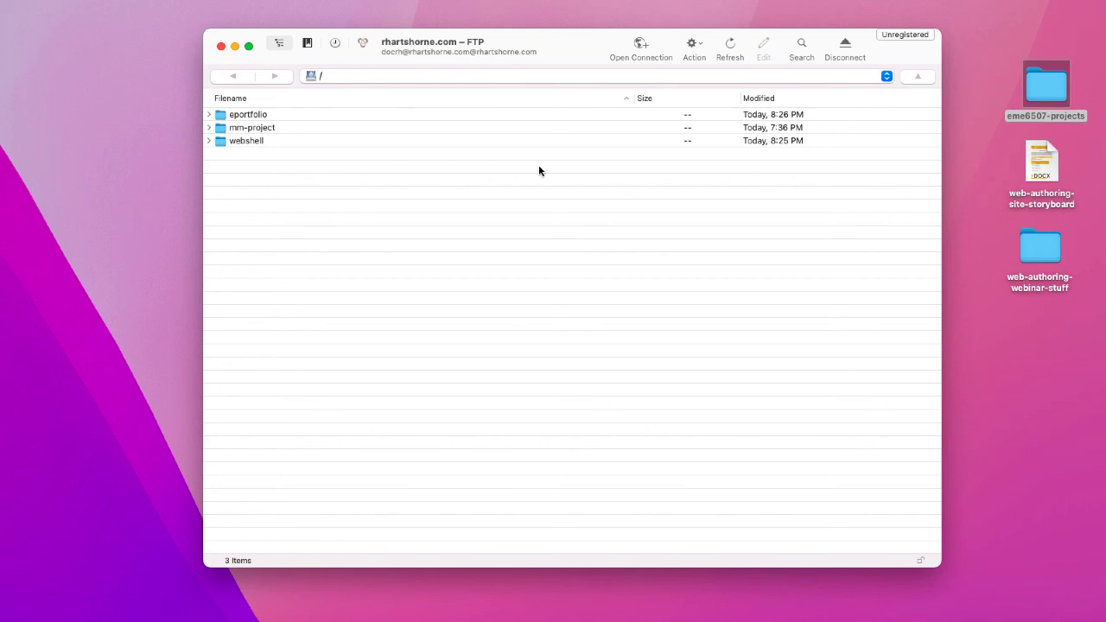
# - Drag the local webshell folder from eme6507-projects onto the server list to upload it
pyautogui.doubleClick(1037, 109)
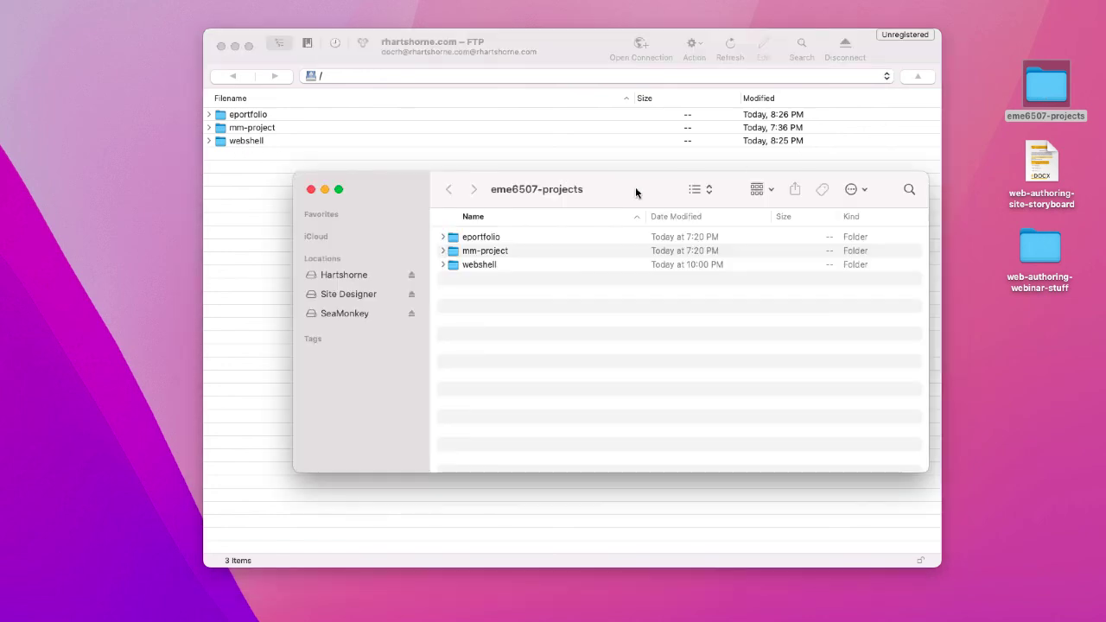
pyautogui.moveTo(529, 194); pyautogui.dragTo(972, 248)
pyautogui.moveTo(993, 334); pyautogui.dragTo(550, 367)
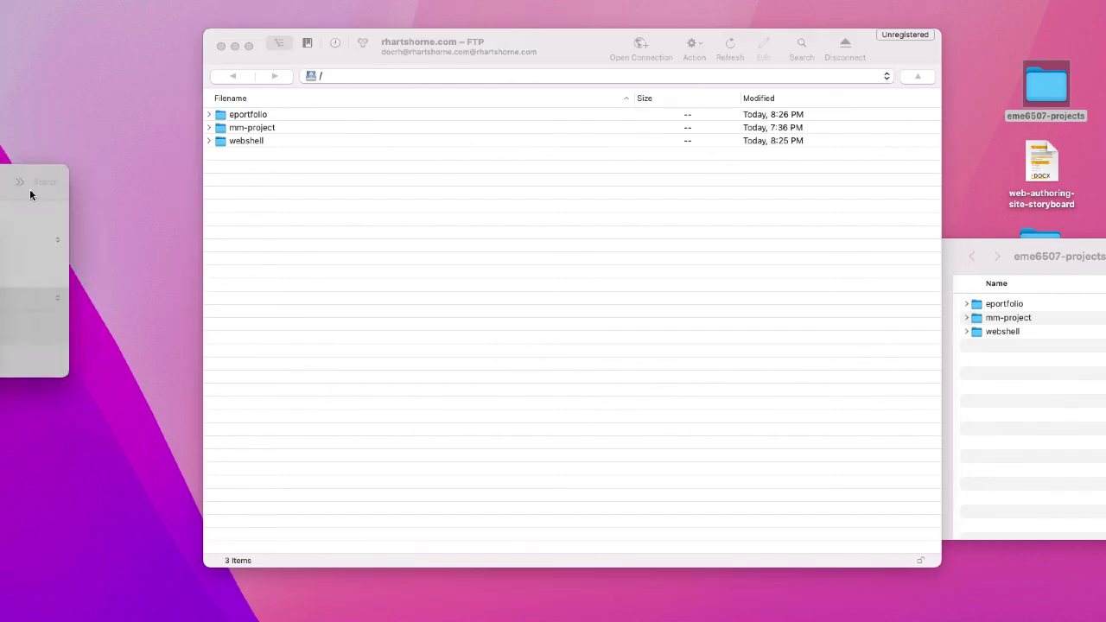
# - Accept the unsecured warning, overwrite the server's webshell copy, and close the finished transfers window
pyautogui.moveTo(0, 198); pyautogui.dragTo(578, 255)
pyautogui.click(597, 407)
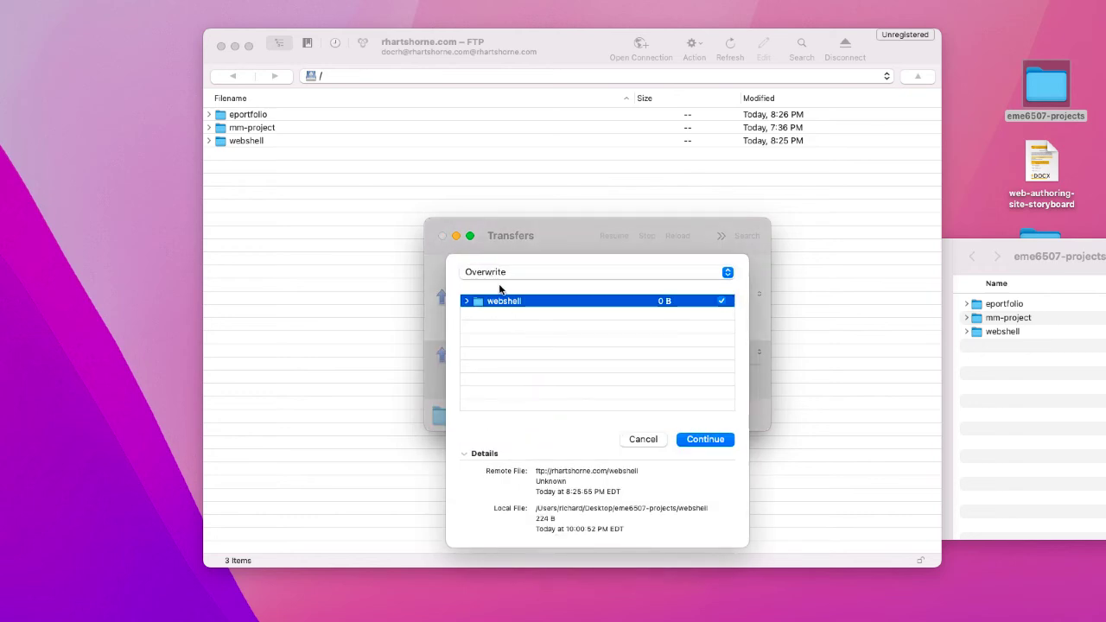
pyautogui.click(701, 441)
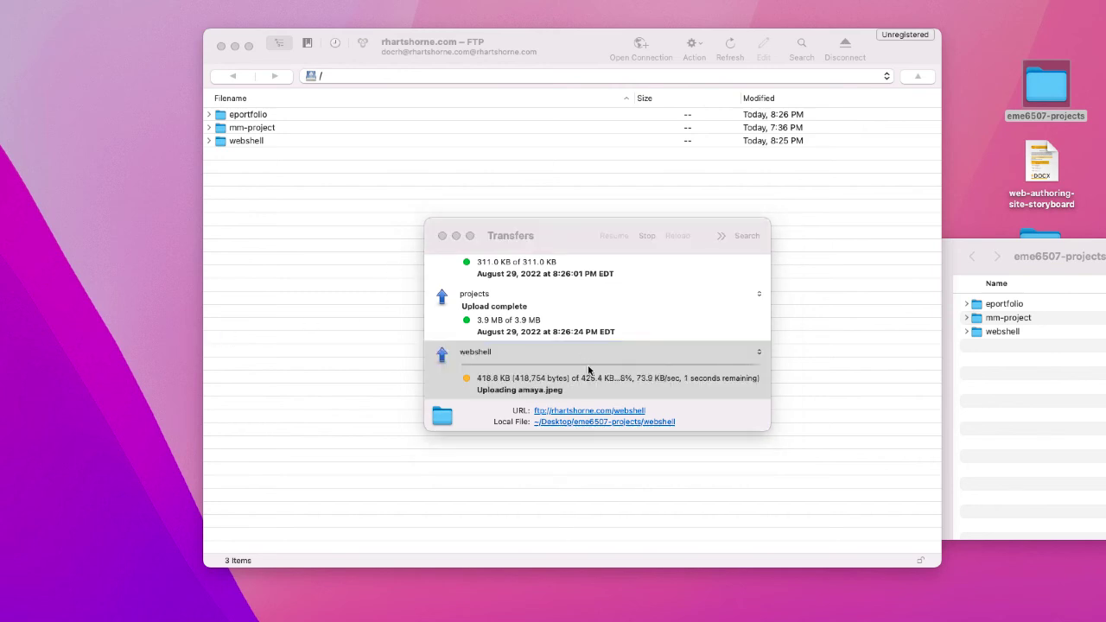
pyautogui.click(441, 236)
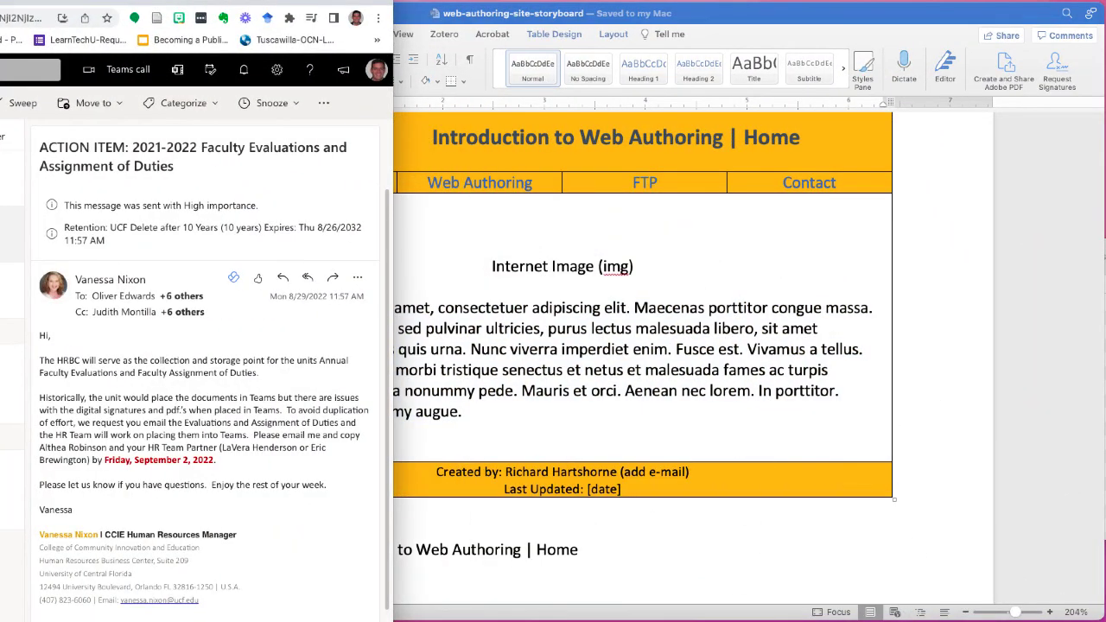
# - Open a new Chrome tab and place the browser window over the Word storyboard
pyautogui.moveTo(293, 1); pyautogui.dragTo(124, 1)
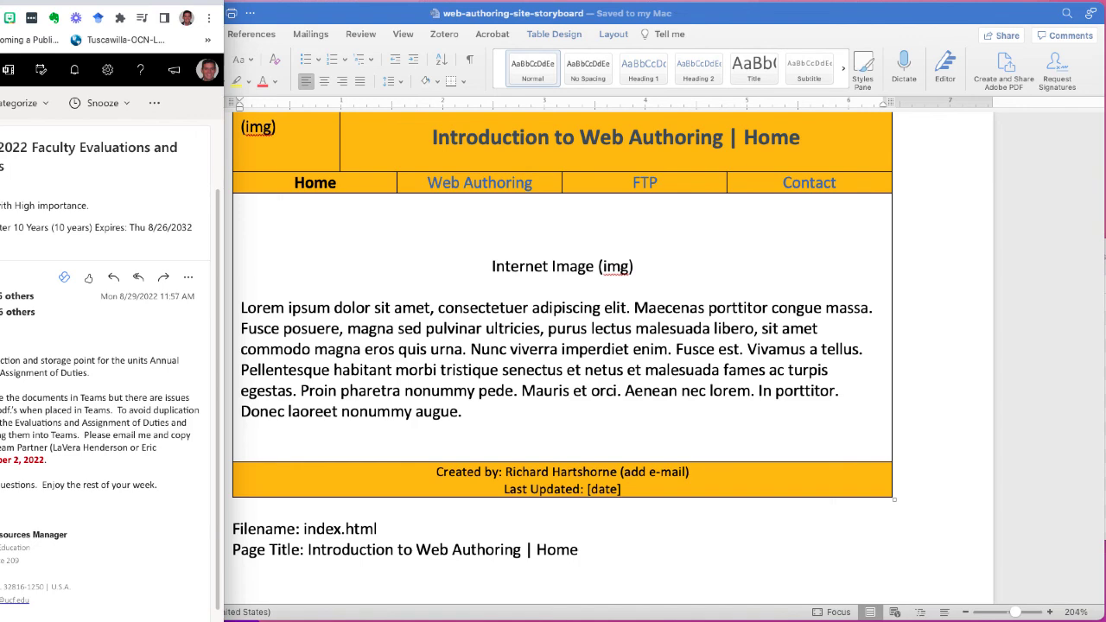
pyautogui.press('super+t')
pyautogui.moveTo(0, 2); pyautogui.dragTo(561, 200)
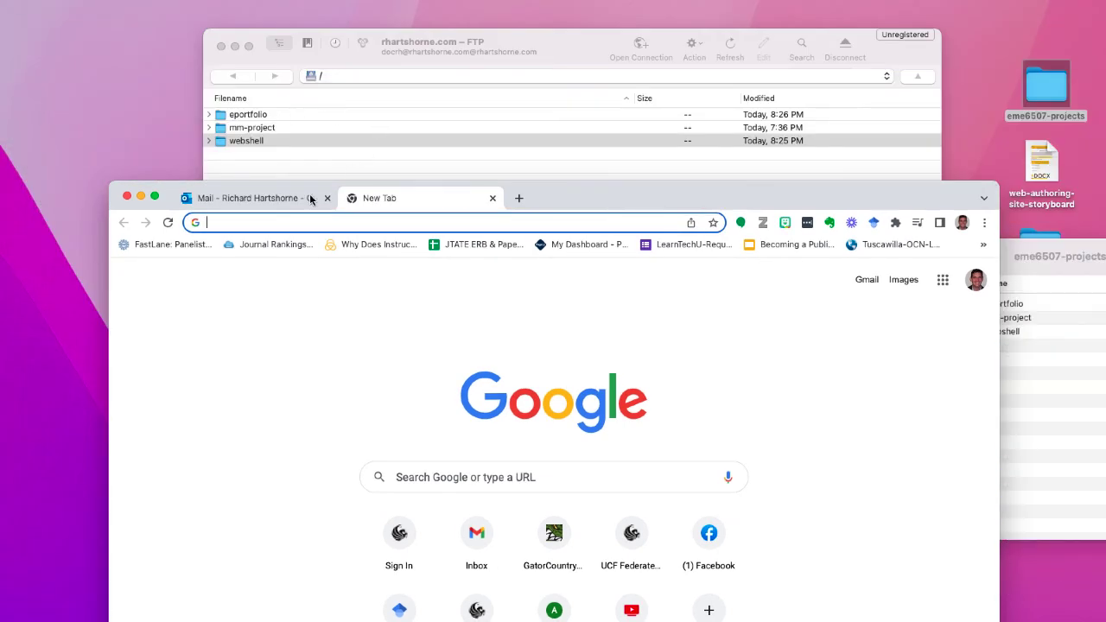
# - Enter the site's fall-2022 webshell/ folder path in Chrome's address bar
pyautogui.write('rhartshorne.com/fall-2')
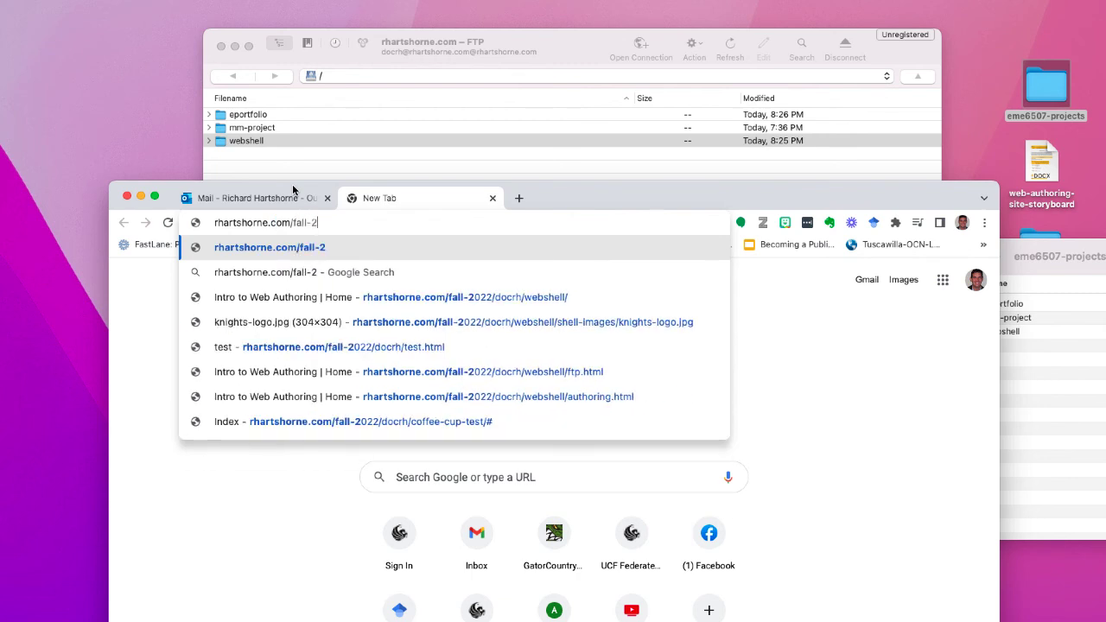
pyautogui.write('022/do')
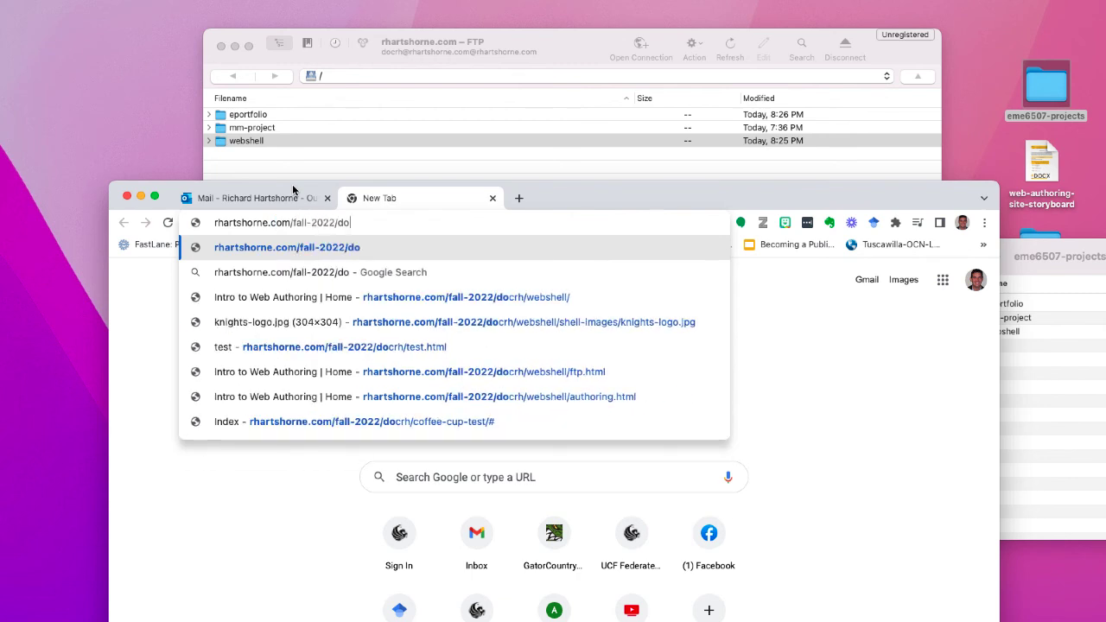
pyautogui.write('crh')
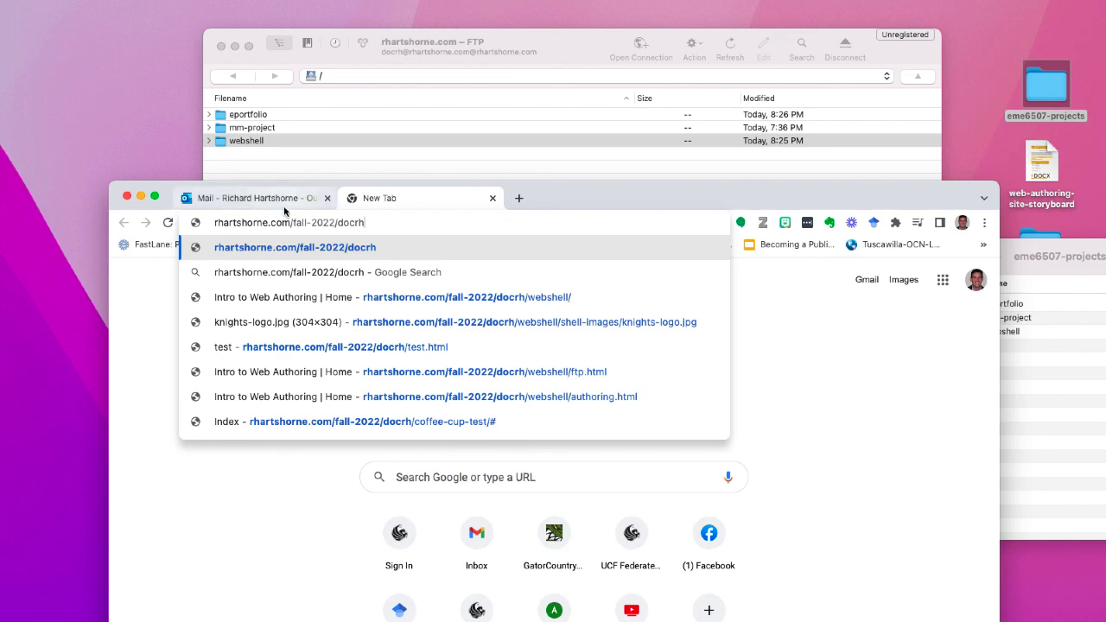
pyautogui.moveTo(291, 223); pyautogui.dragTo(188, 225)
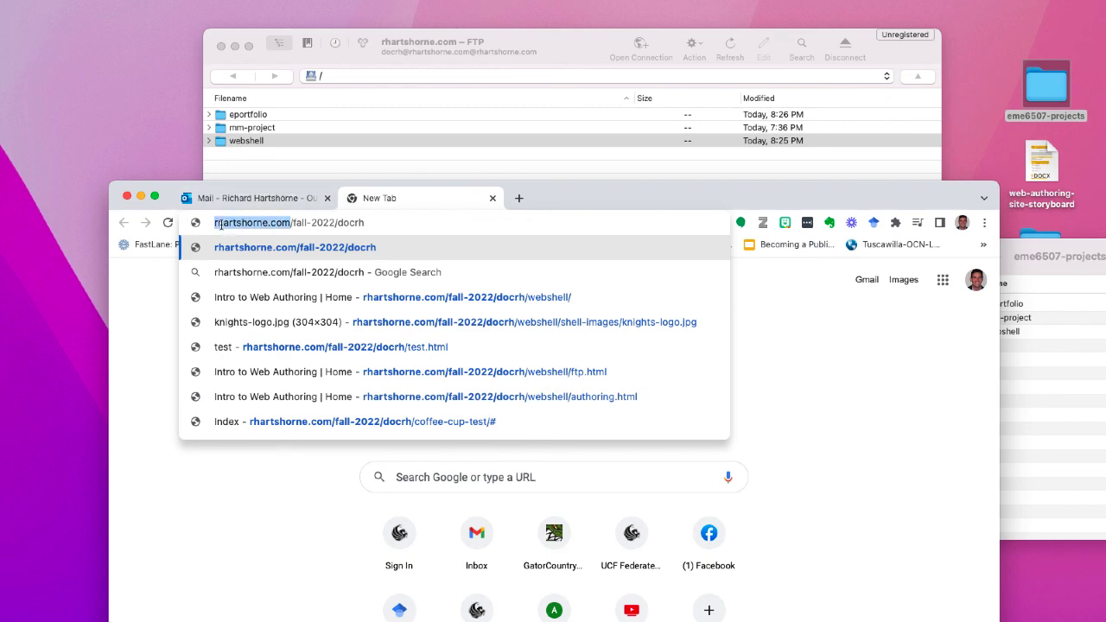
pyautogui.moveTo(292, 223); pyautogui.dragTo(335, 223)
pyautogui.click(287, 223)
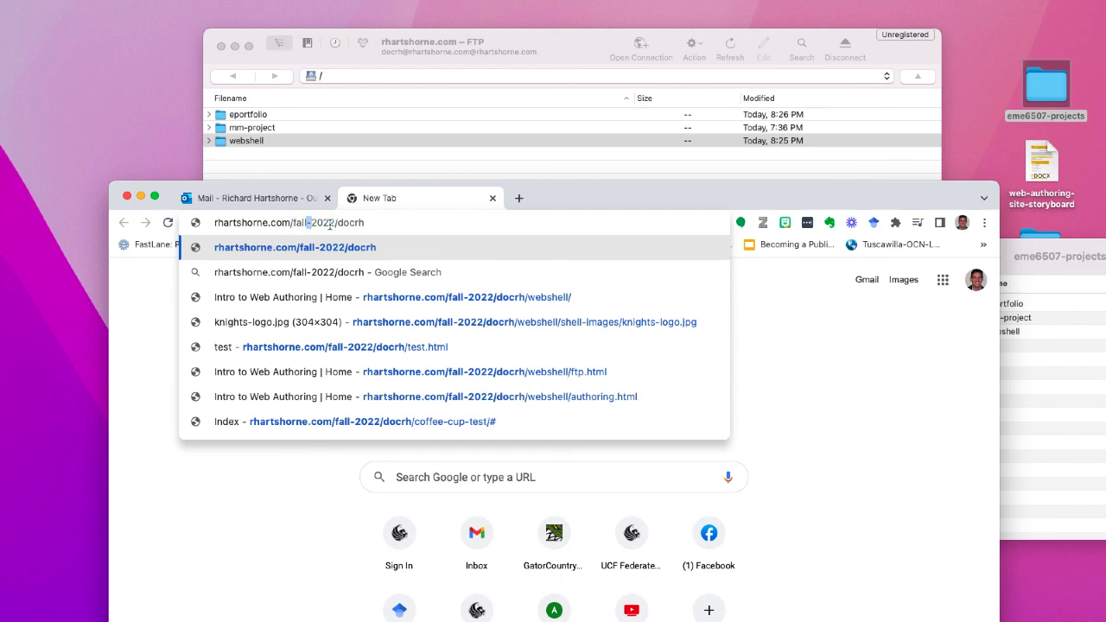
pyautogui.moveTo(337, 223); pyautogui.dragTo(367, 223)
pyautogui.click(356, 224)
pyautogui.doubleClick(355, 224)
pyautogui.click(374, 224)
pyautogui.write('/webshe.')
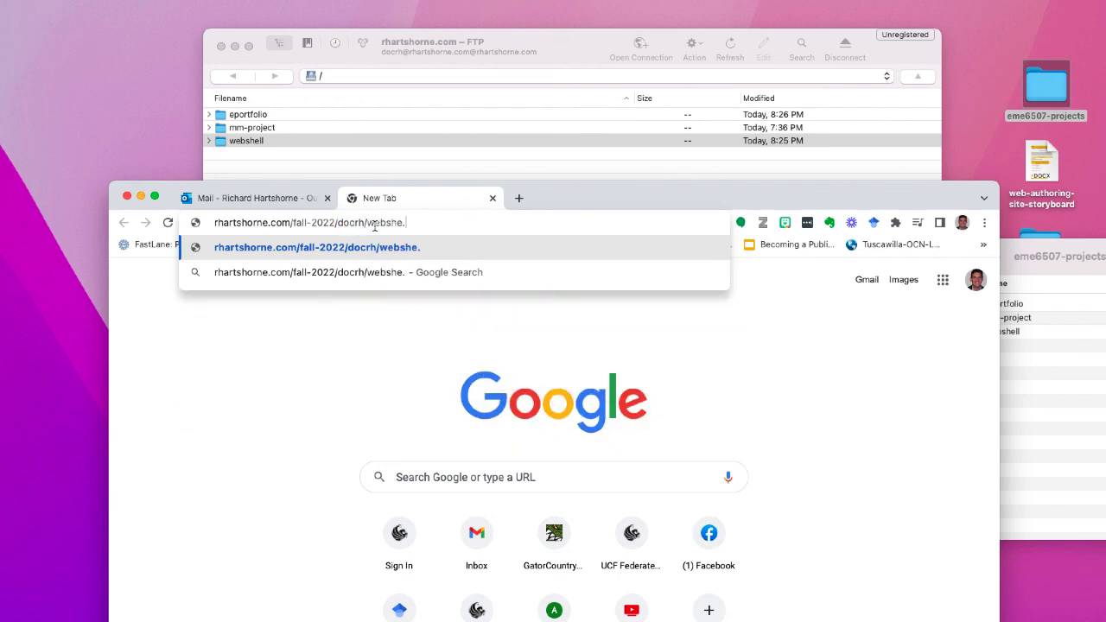
pyautogui.press('BackSpace')
pyautogui.write('ll/')
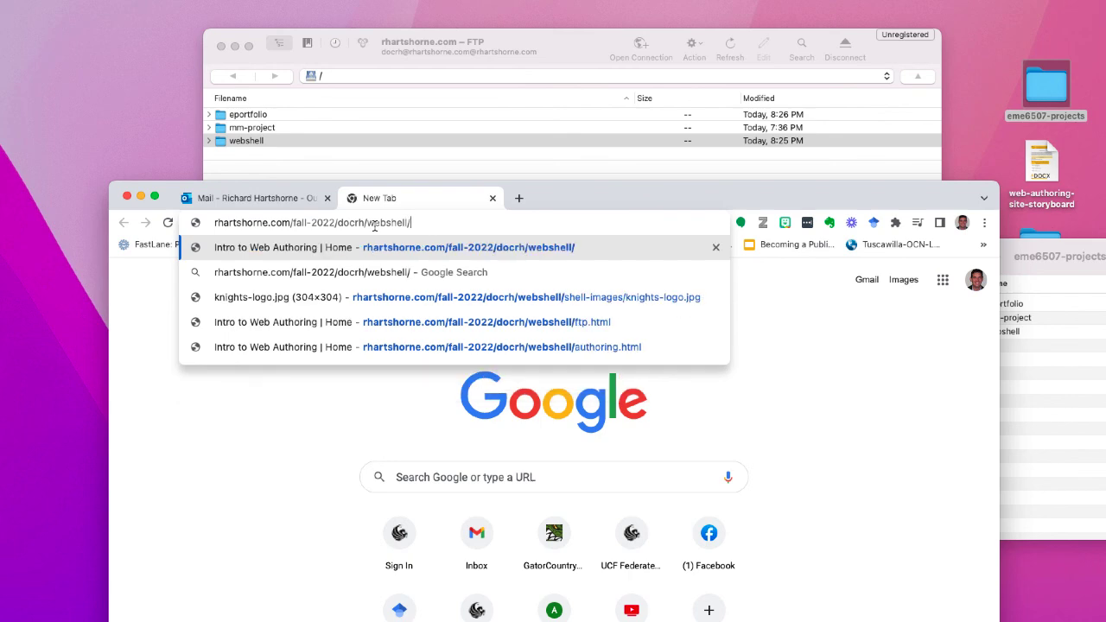
pyautogui.moveTo(368, 224); pyautogui.dragTo(209, 226)
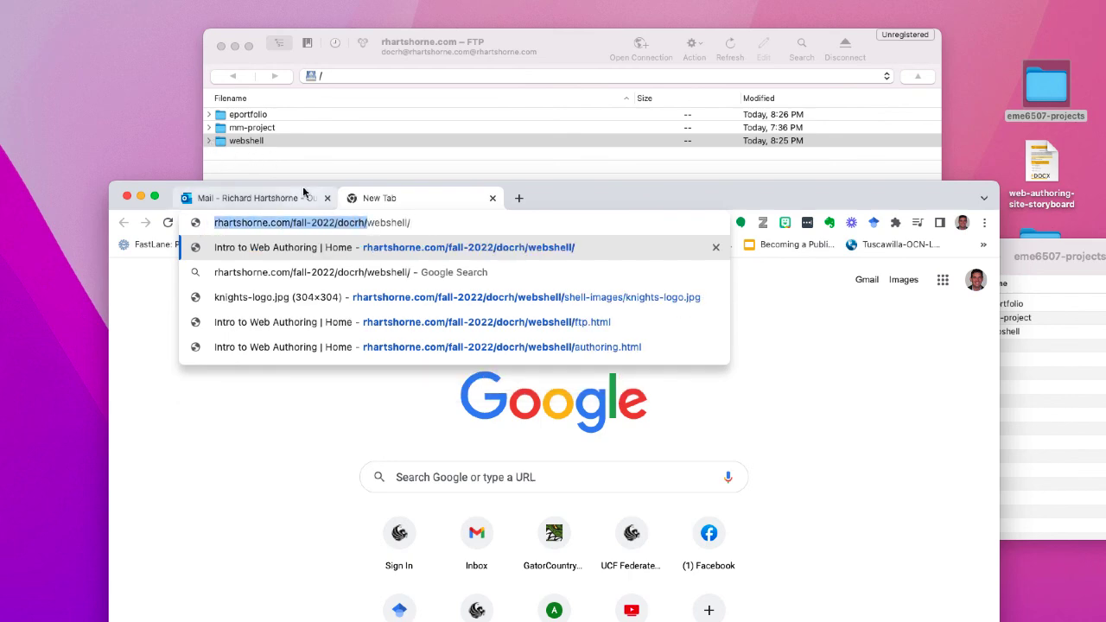
# - Append index.html to the address and load the live Home page
pyautogui.click(210, 141)
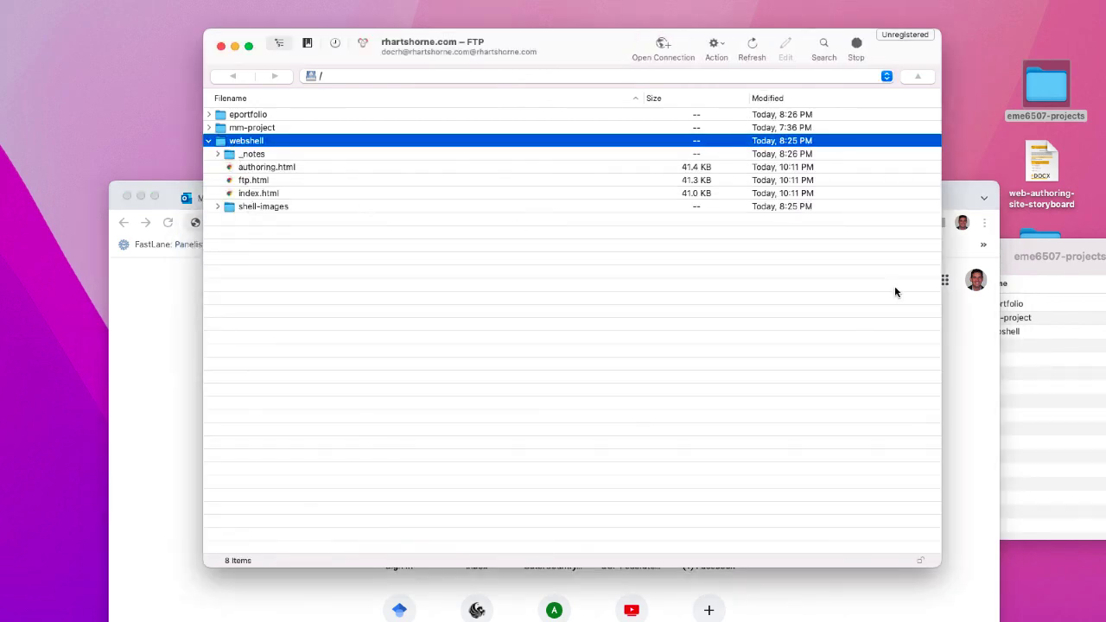
pyautogui.click(968, 334)
pyautogui.click(562, 223)
pyautogui.click(554, 224)
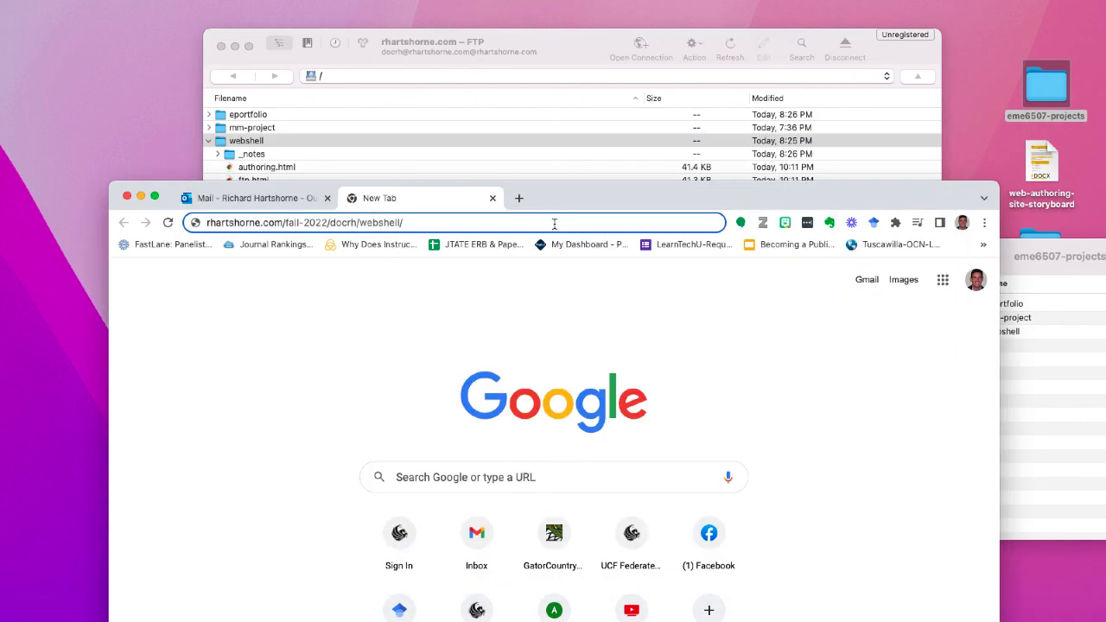
pyautogui.write('index.html')
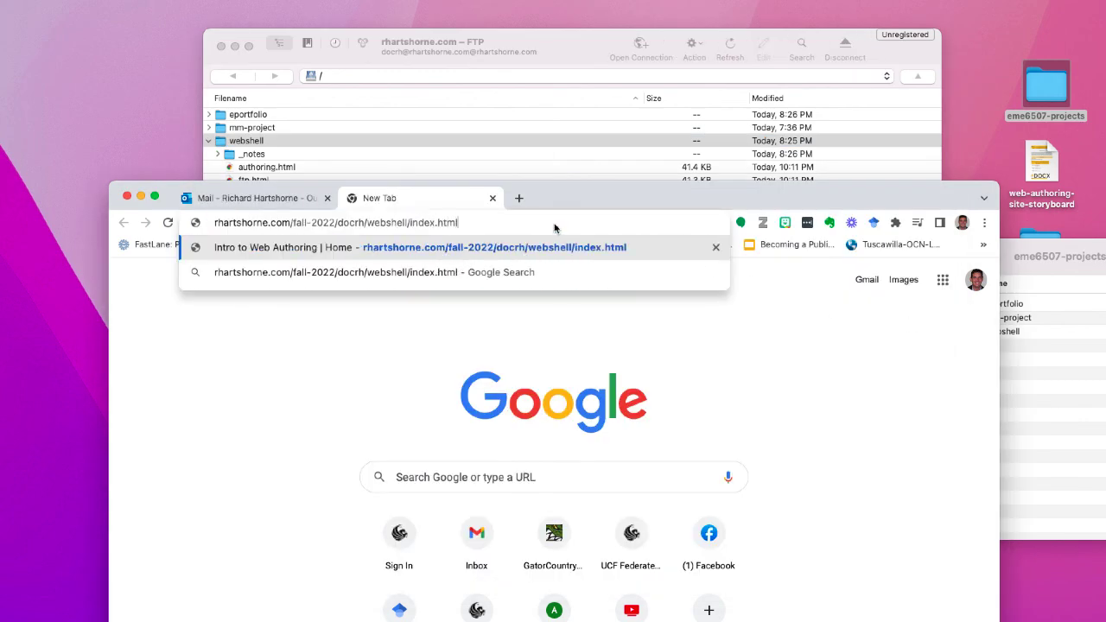
pyautogui.press('Return')
pyautogui.moveTo(612, 189); pyautogui.dragTo(604, 37)
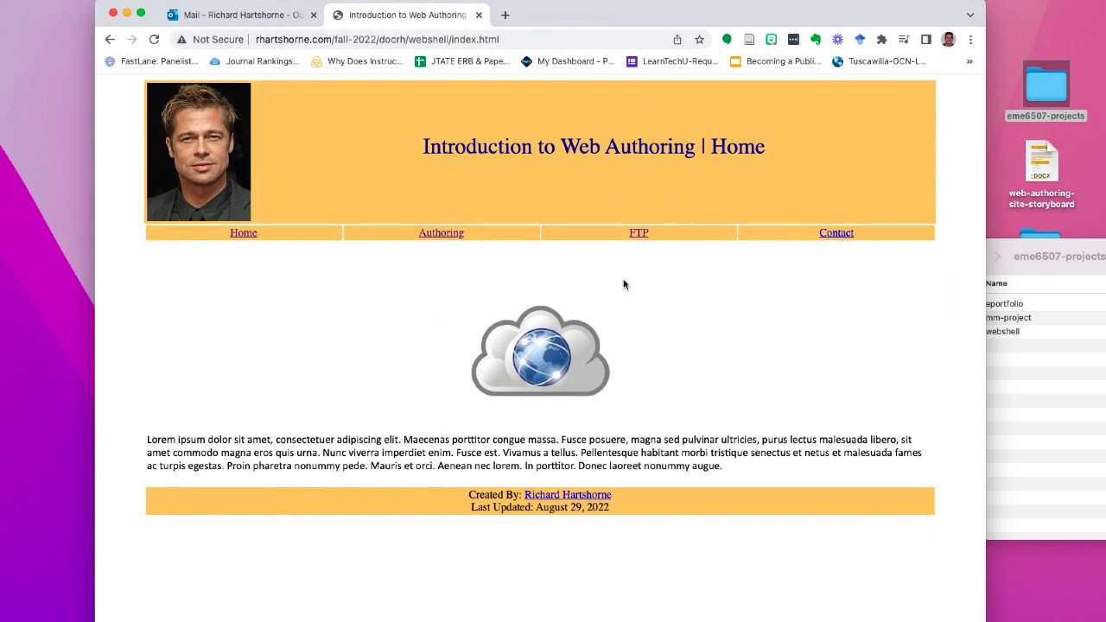
# - Test the Authoring page's DW link and the FTP page's Filezilla link, going Back after each
pyautogui.click(439, 236)
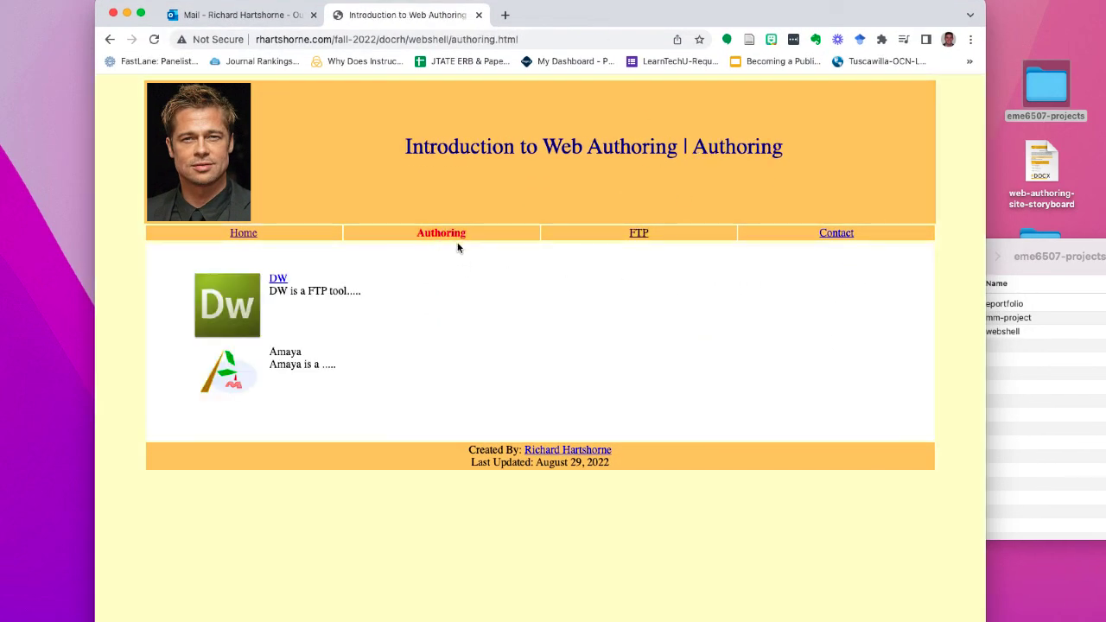
pyautogui.click(277, 277)
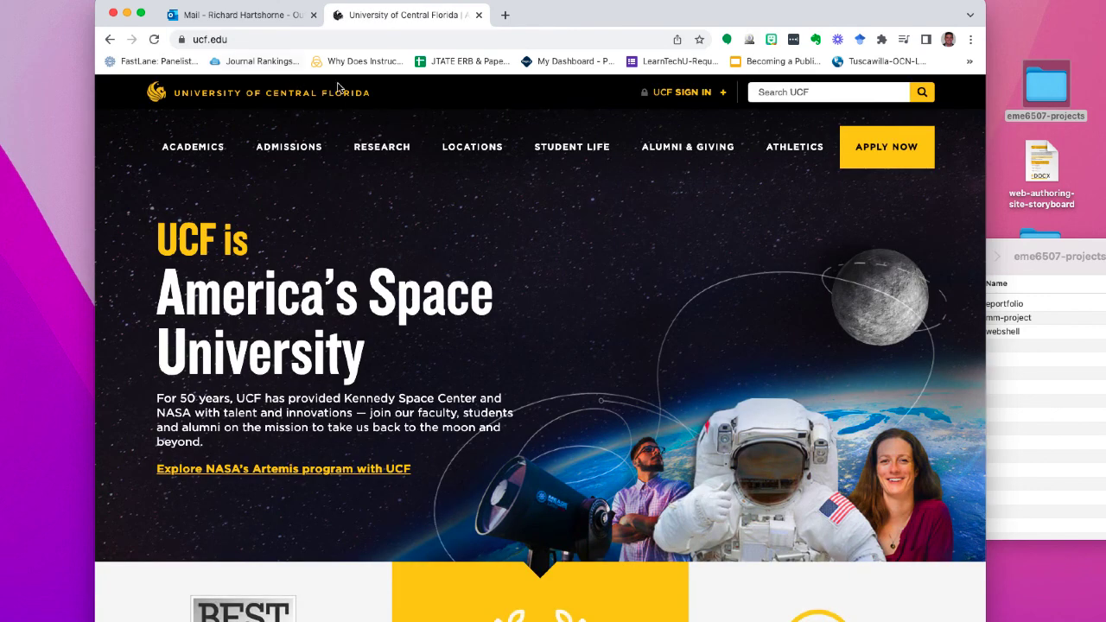
pyautogui.click(111, 39)
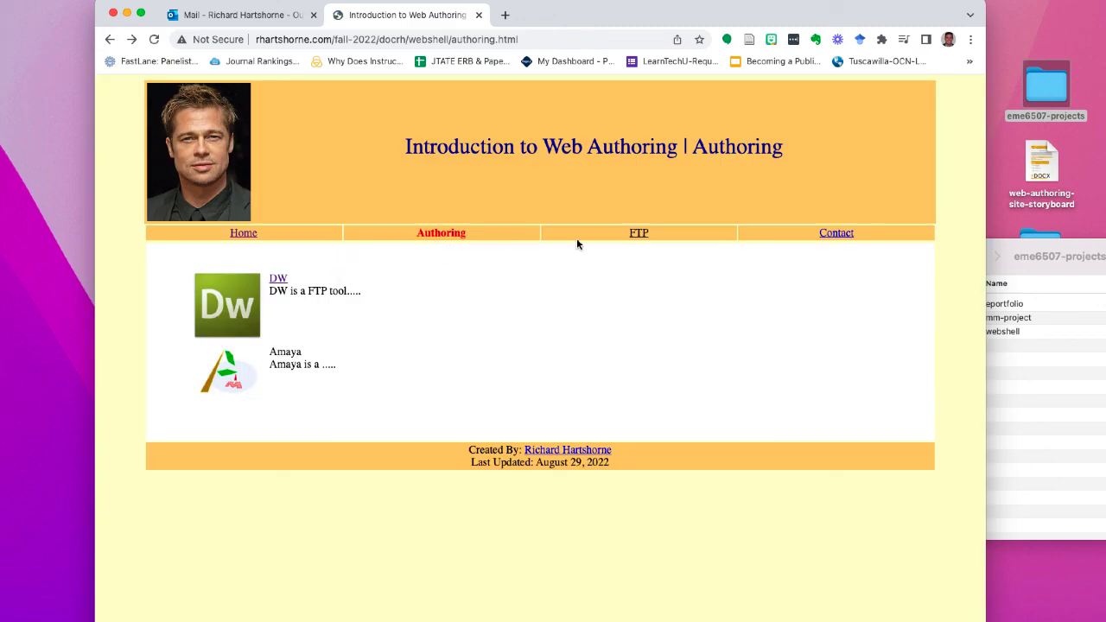
pyautogui.click(638, 235)
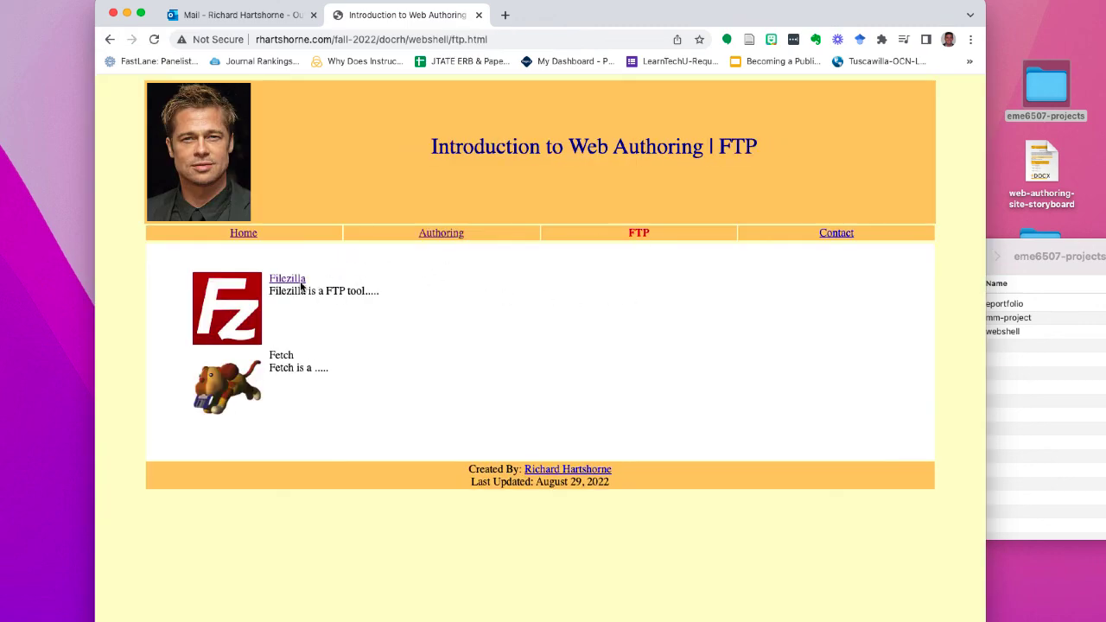
pyautogui.click(289, 279)
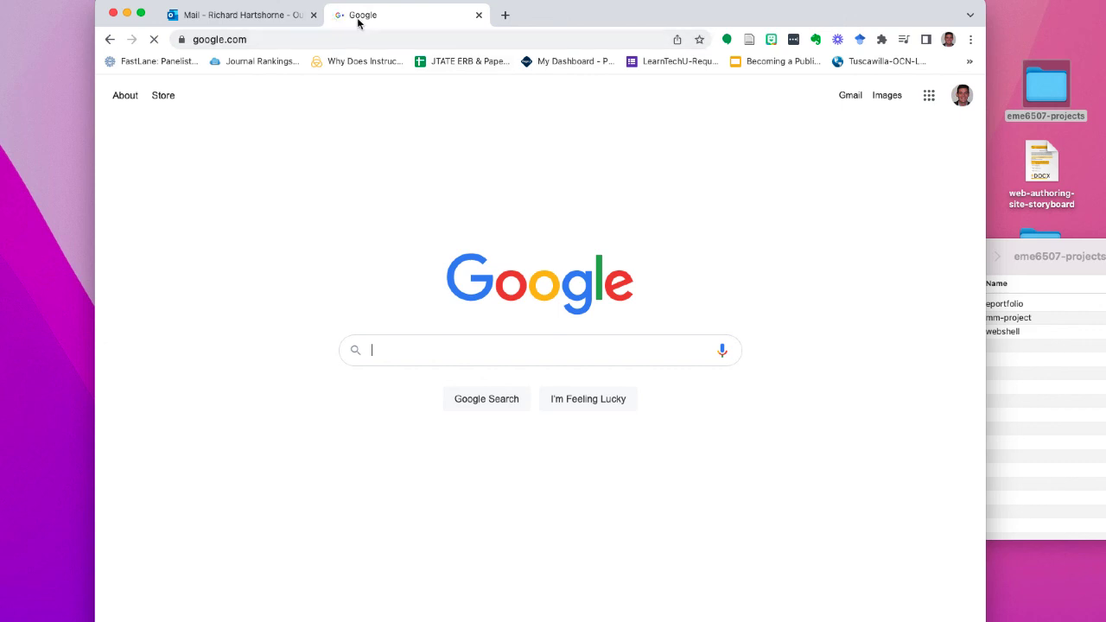
pyautogui.click(110, 40)
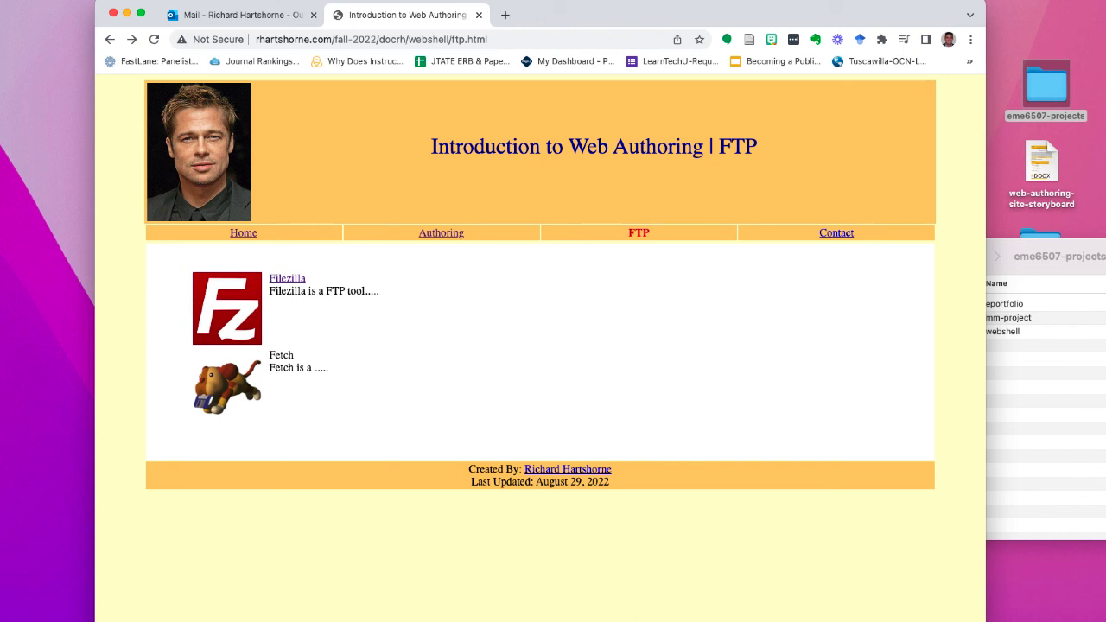
# - Revisit the Authoring page, then return to the Home page
pyautogui.moveTo(981, 620); pyautogui.dragTo(977, 613)
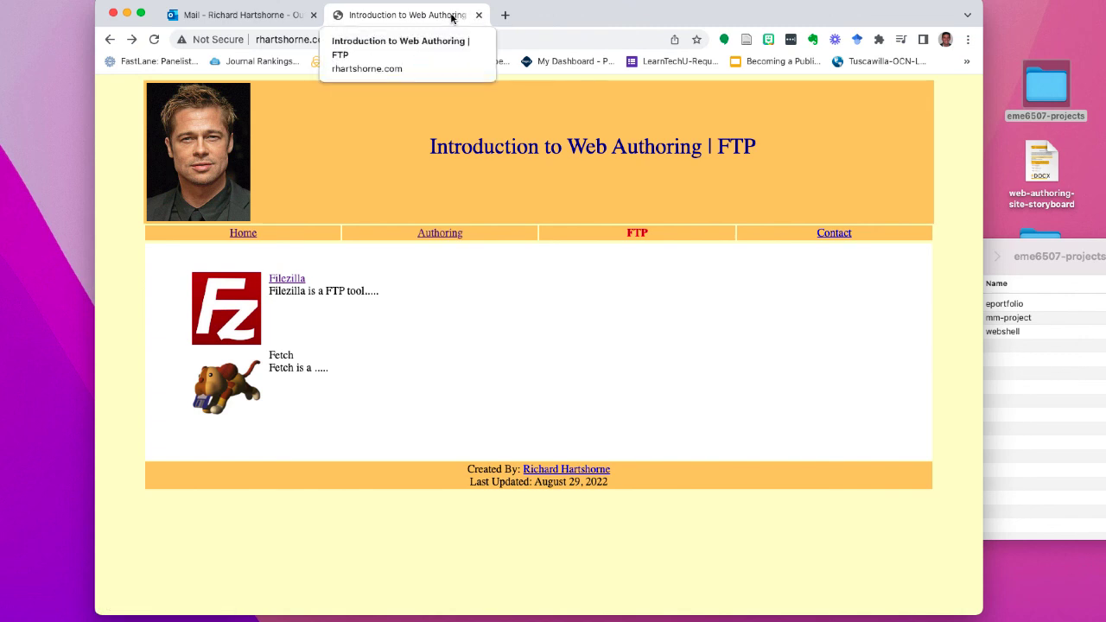
pyautogui.click(450, 235)
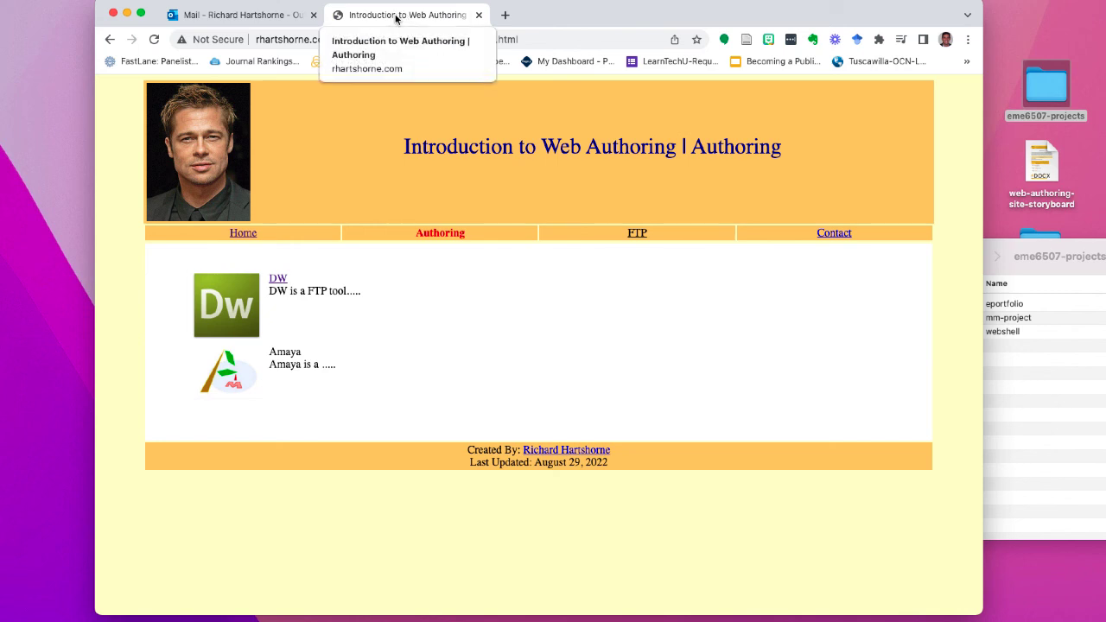
pyautogui.click(244, 233)
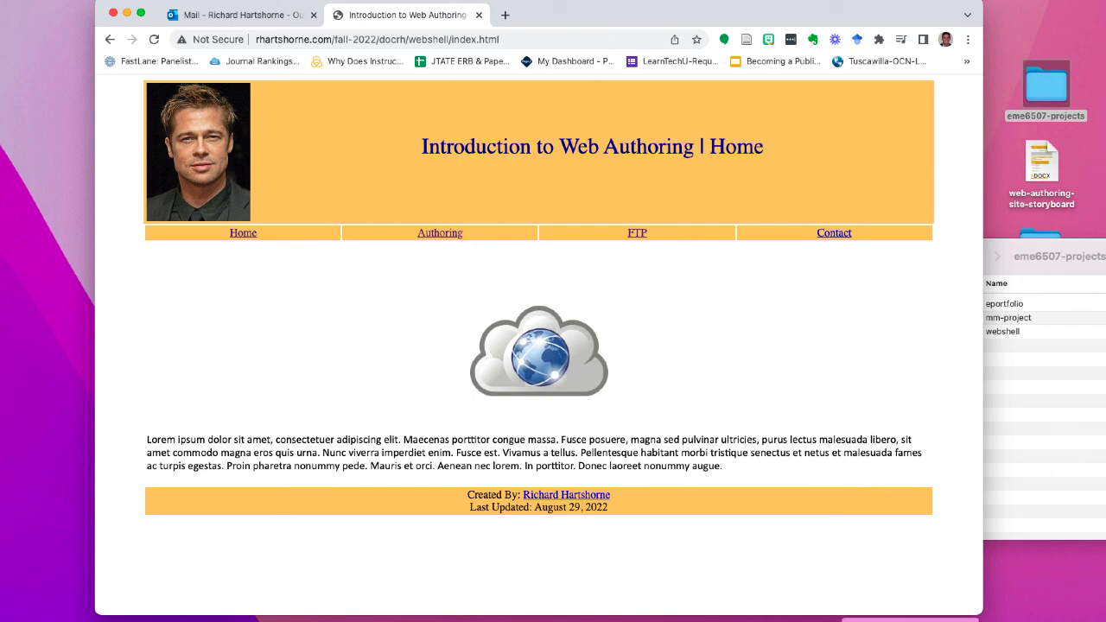
pyautogui.click(1105, 621)
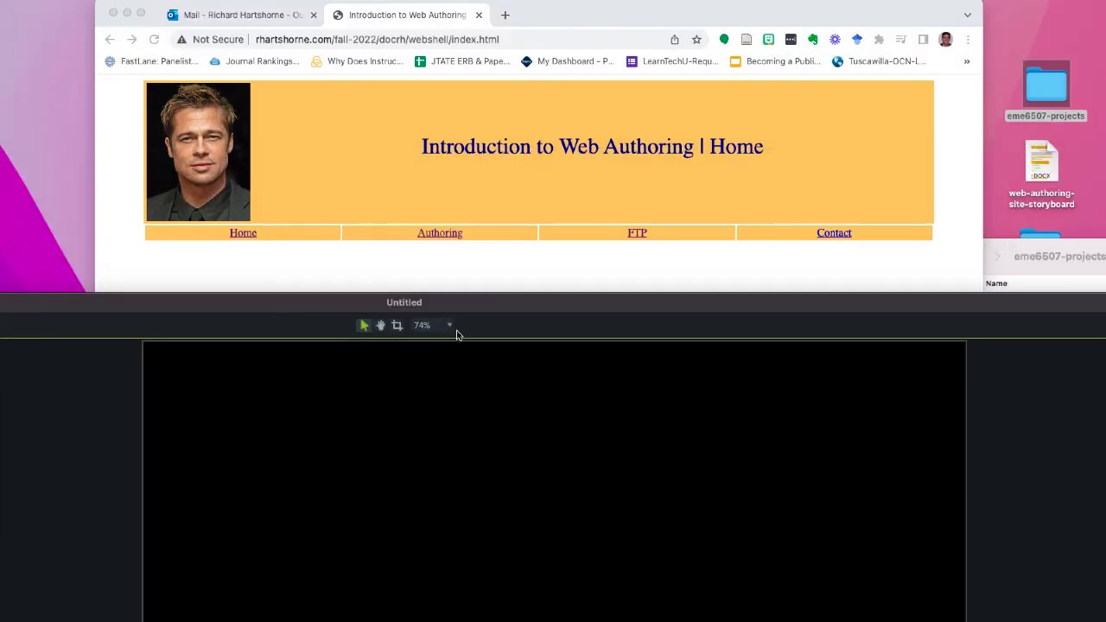